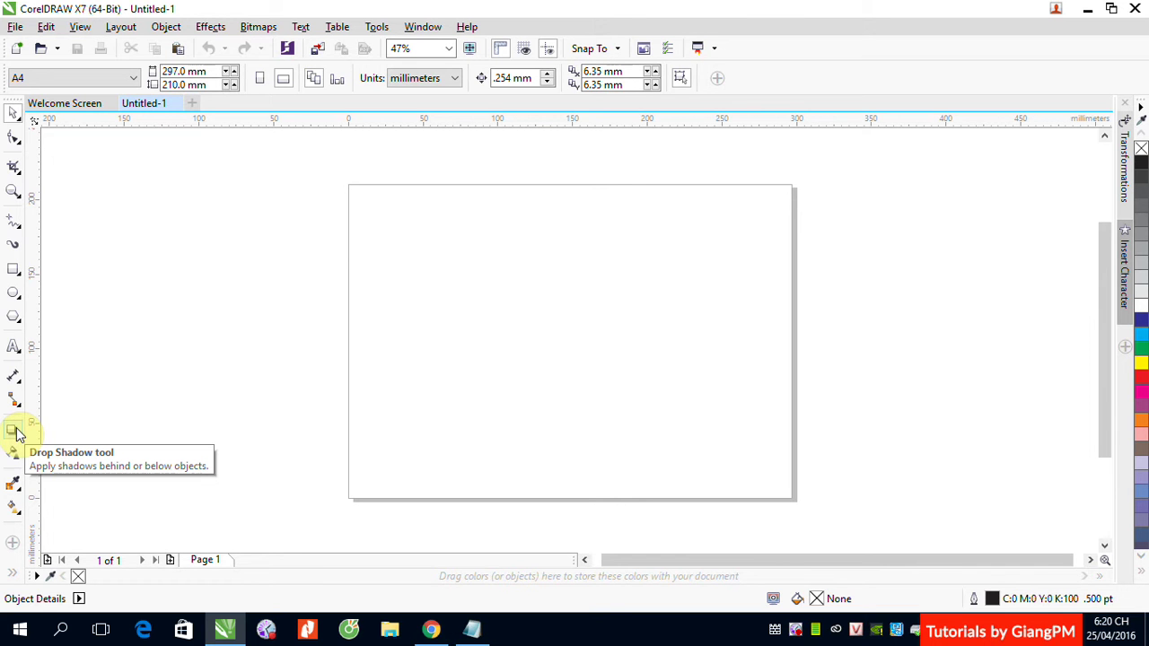
# Step: Draw a rectangle about 102 by 96 mm in the upper-left part of the page and fill it red
pyautogui.click(16, 432)
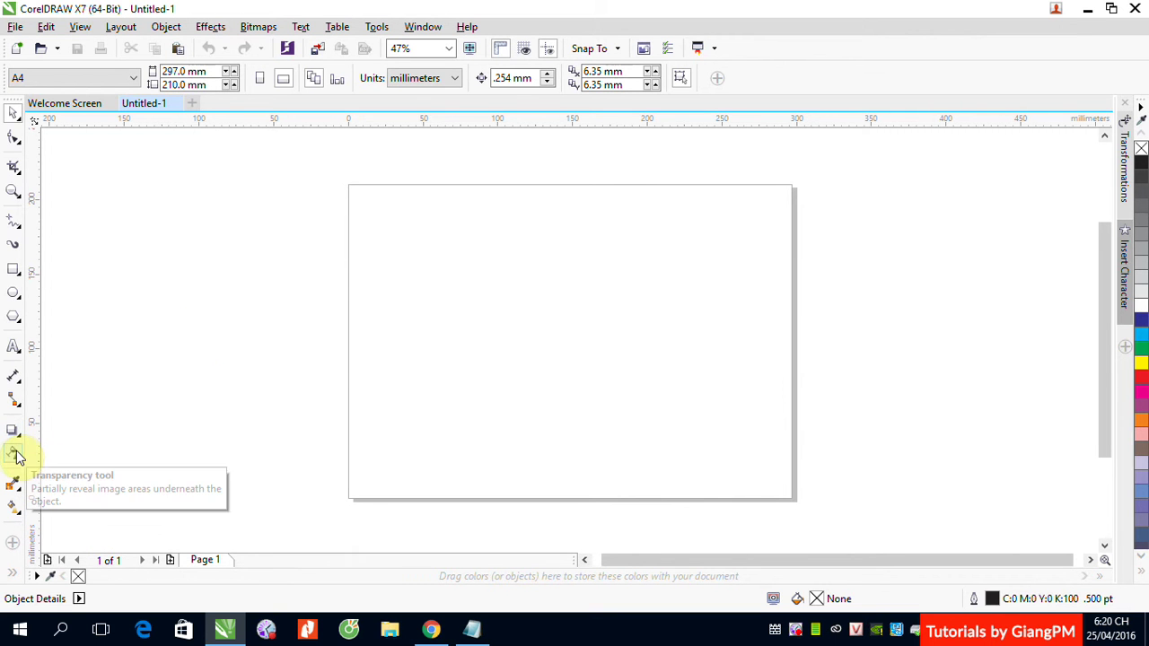
pyautogui.moveTo(12, 269)
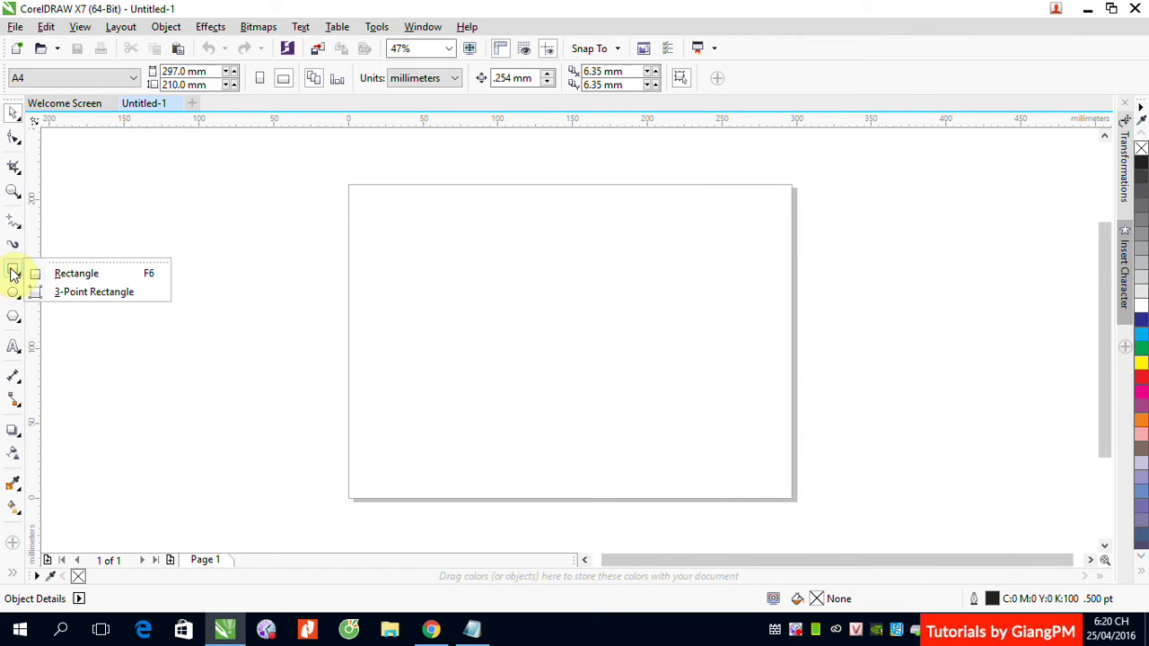
pyautogui.click(72, 274)
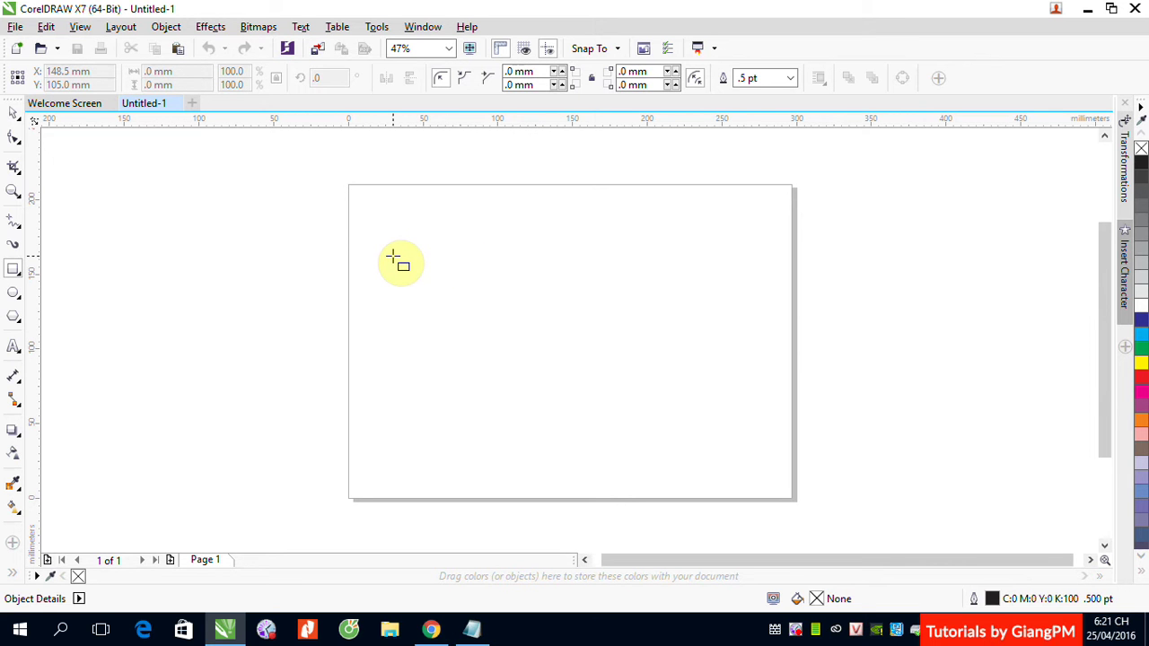
pyautogui.moveTo(386, 223); pyautogui.dragTo(539, 368)
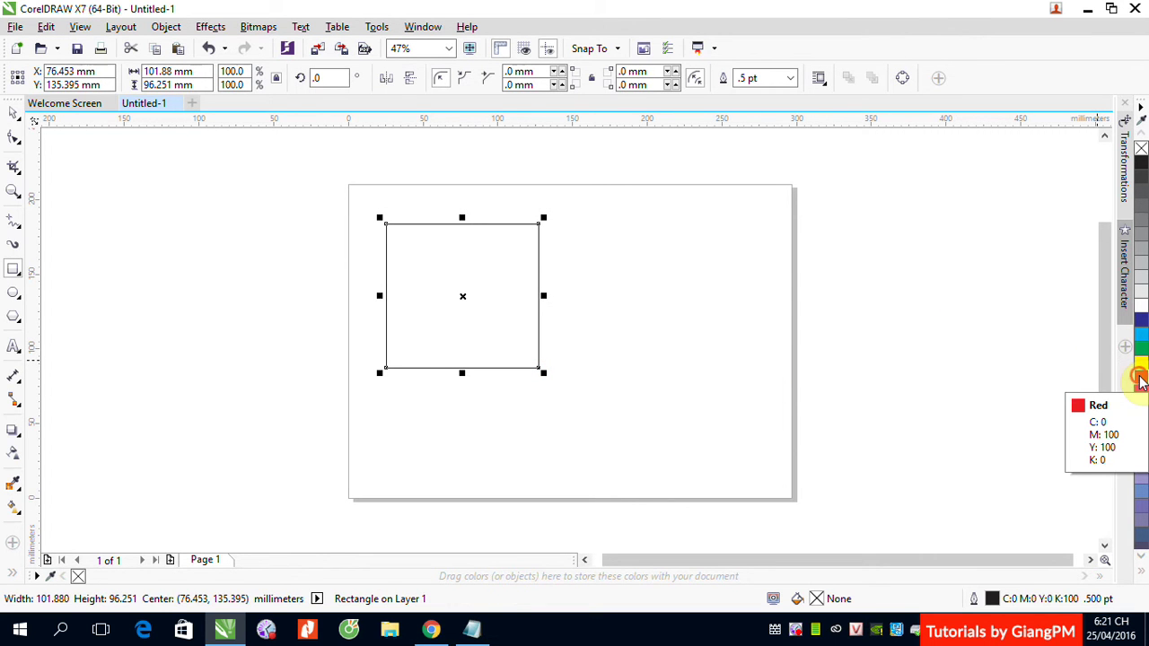
pyautogui.click(1141, 381)
# Step: Place a copy of the red rectangle about 48 mm right and 50 mm down, overlapping the original, and fill it yellow
pyautogui.click(10, 115)
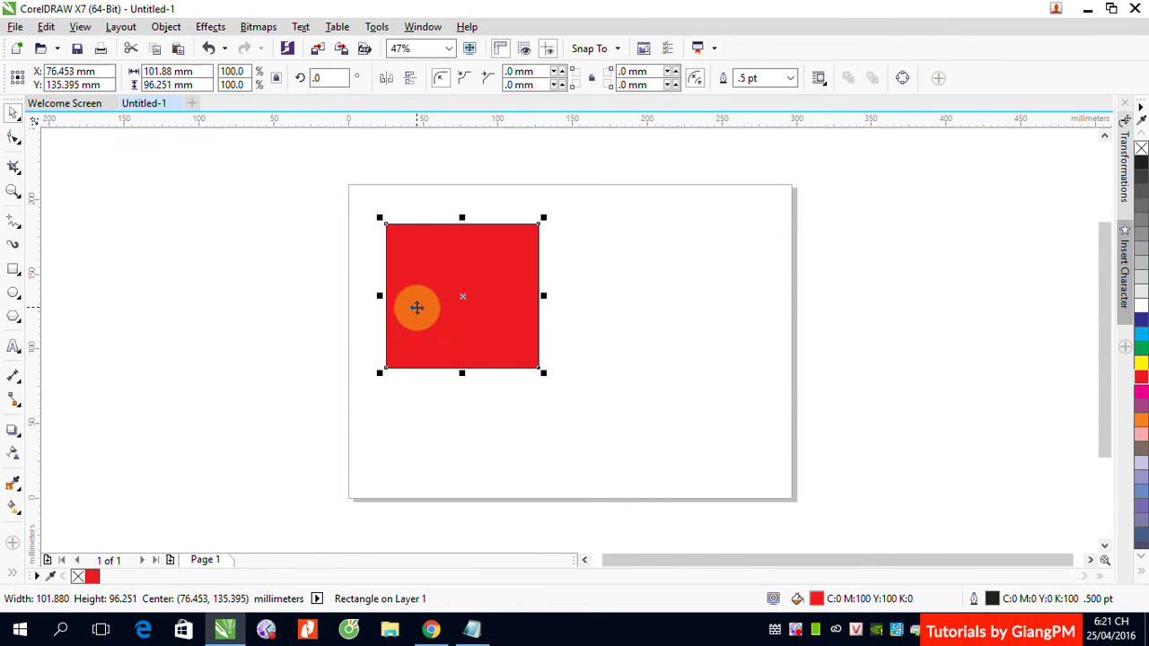
pyautogui.moveTo(419, 307); pyautogui.dragTo(493, 388)
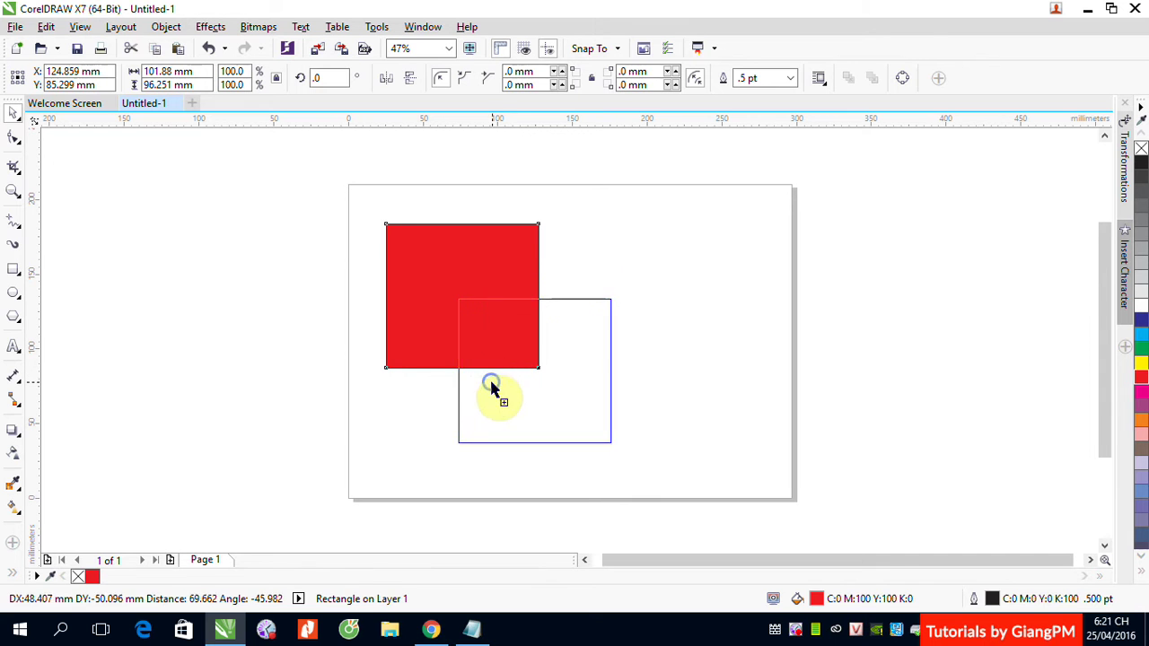
pyautogui.rightClick(493, 388)
pyautogui.click(1141, 363)
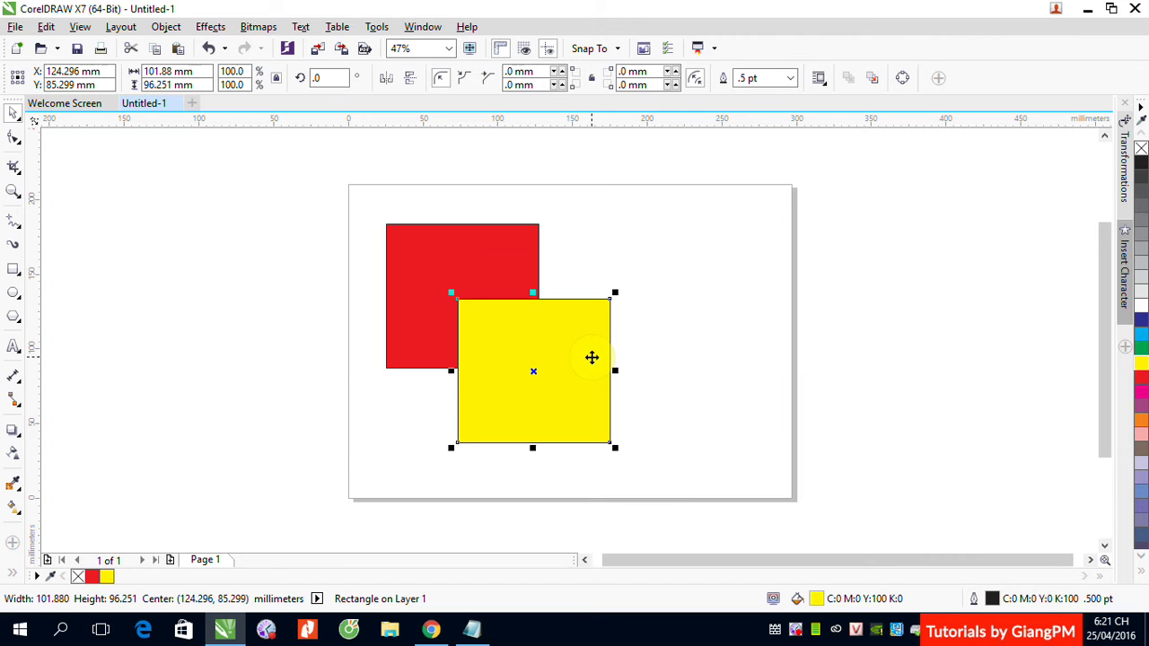
# Step: Apply a horizontal linear transparency from the yellow rectangle's centre past its right edge, and remove the transparency
pyautogui.click(13, 456)
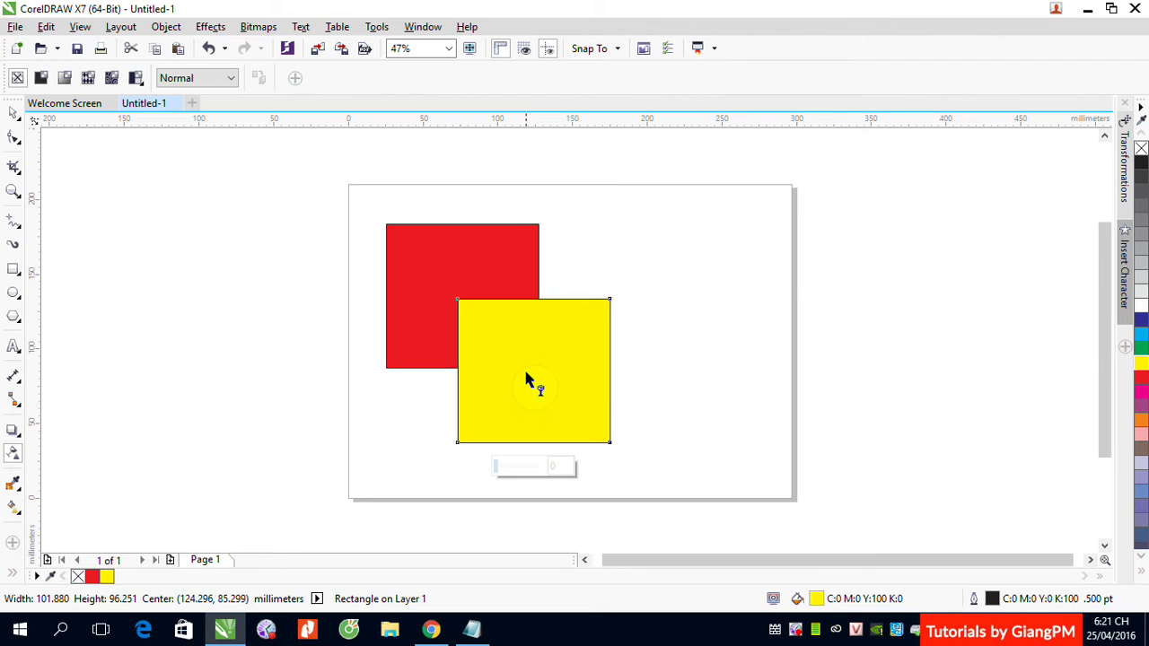
pyautogui.moveTo(527, 370); pyautogui.dragTo(676, 368)
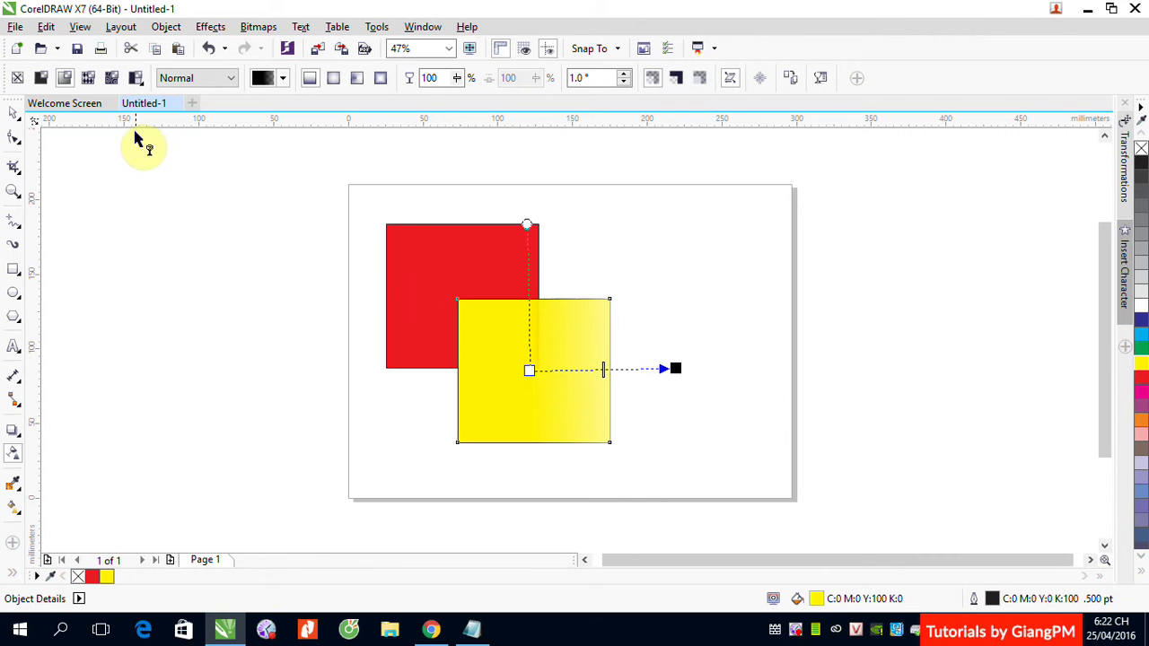
pyautogui.click(18, 79)
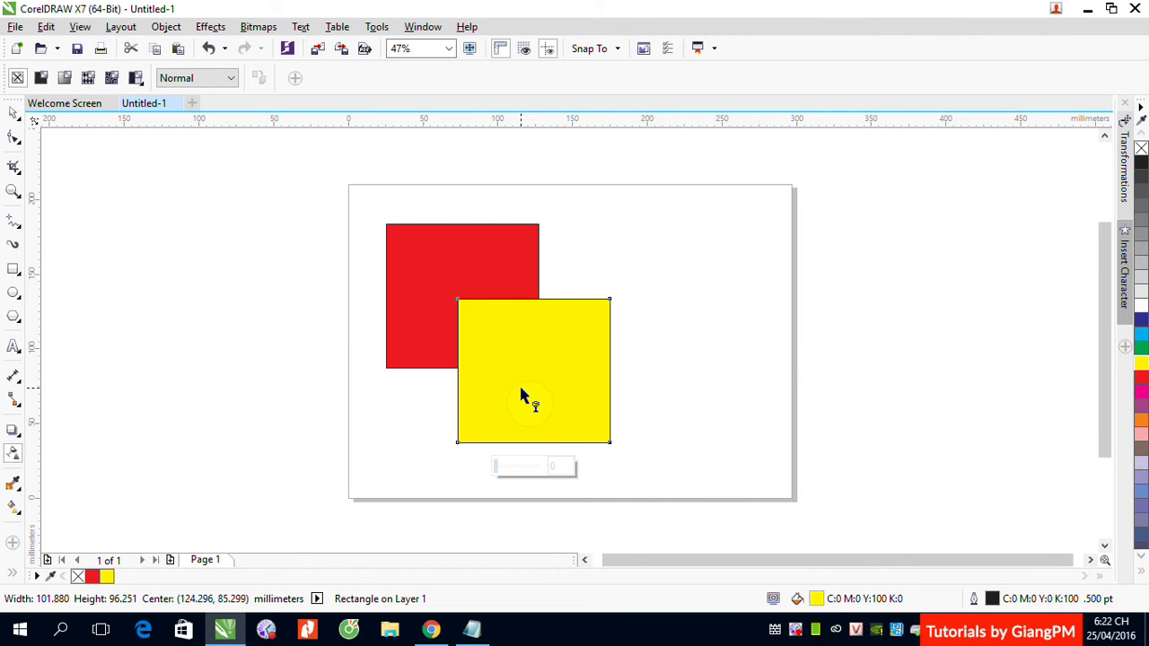
# Step: Try uniform, fountain, vector pattern and bitmap pattern transparency on the yellow rectangle, and reset it to no transparency
pyautogui.click(41, 78)
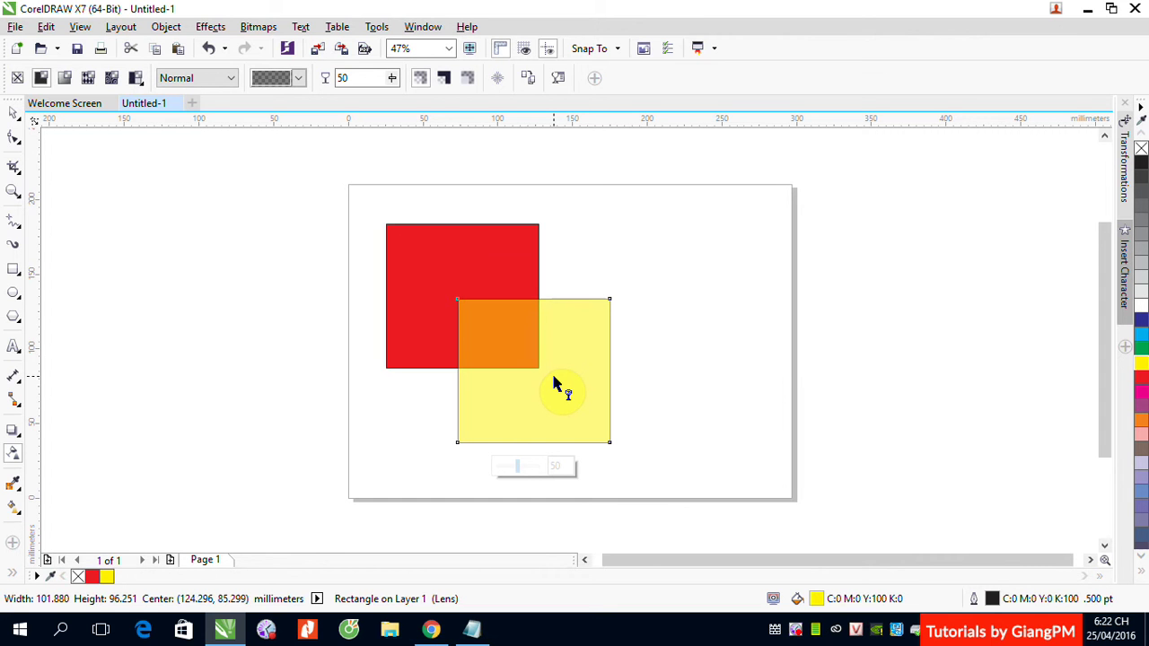
pyautogui.click(65, 79)
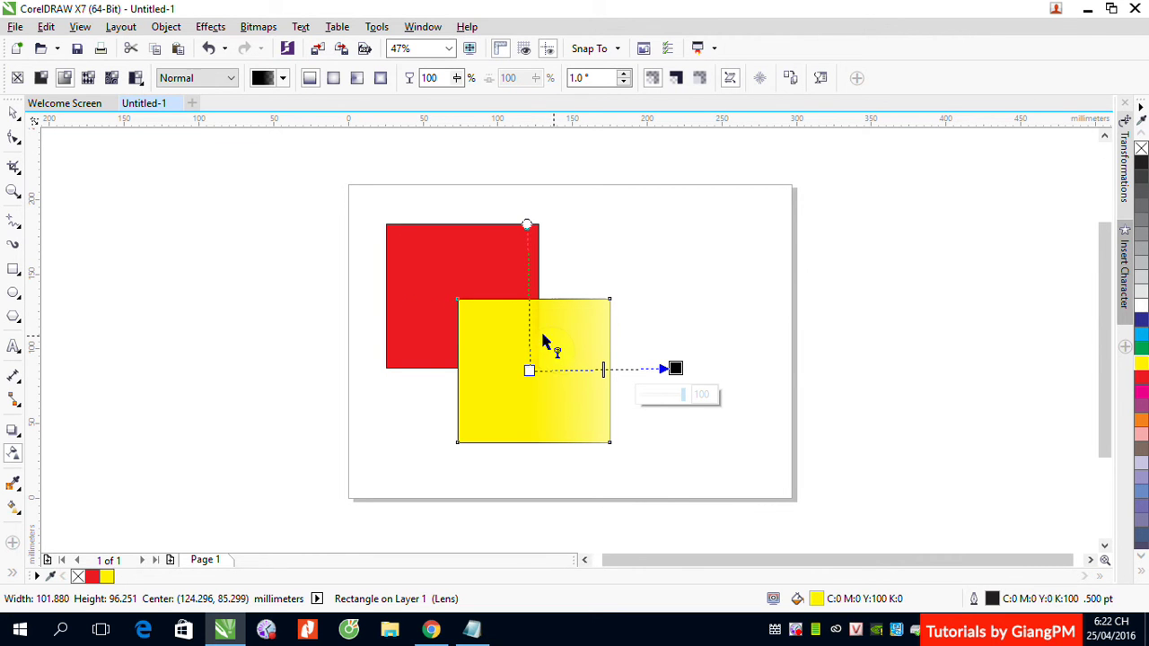
pyautogui.click(88, 78)
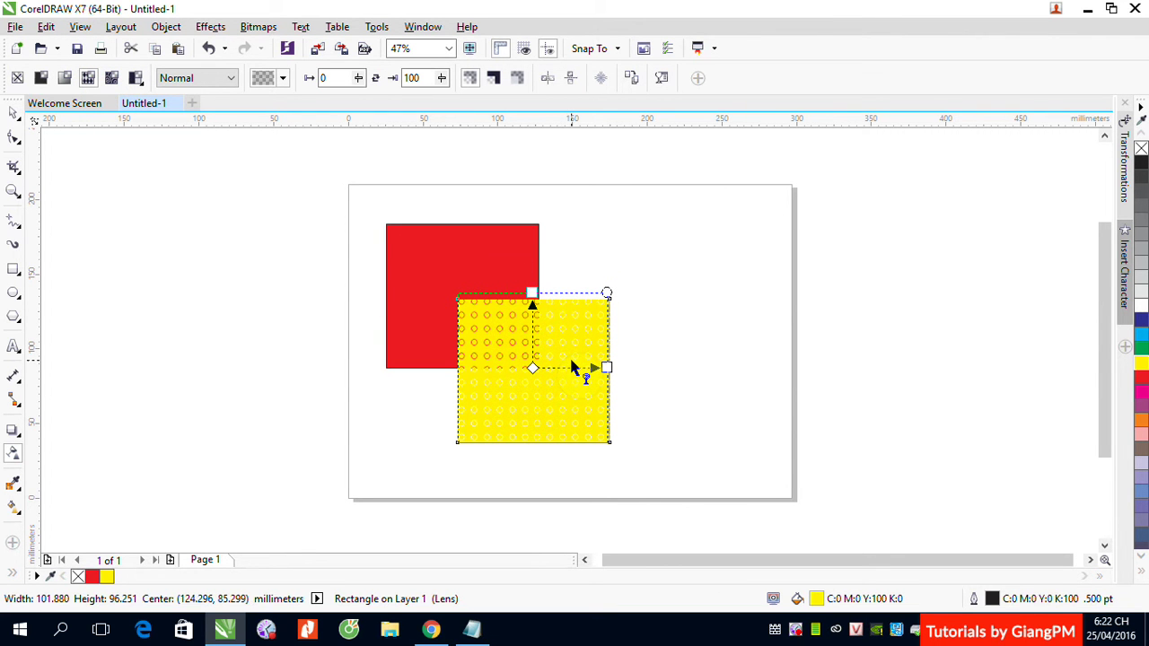
pyautogui.click(607, 368)
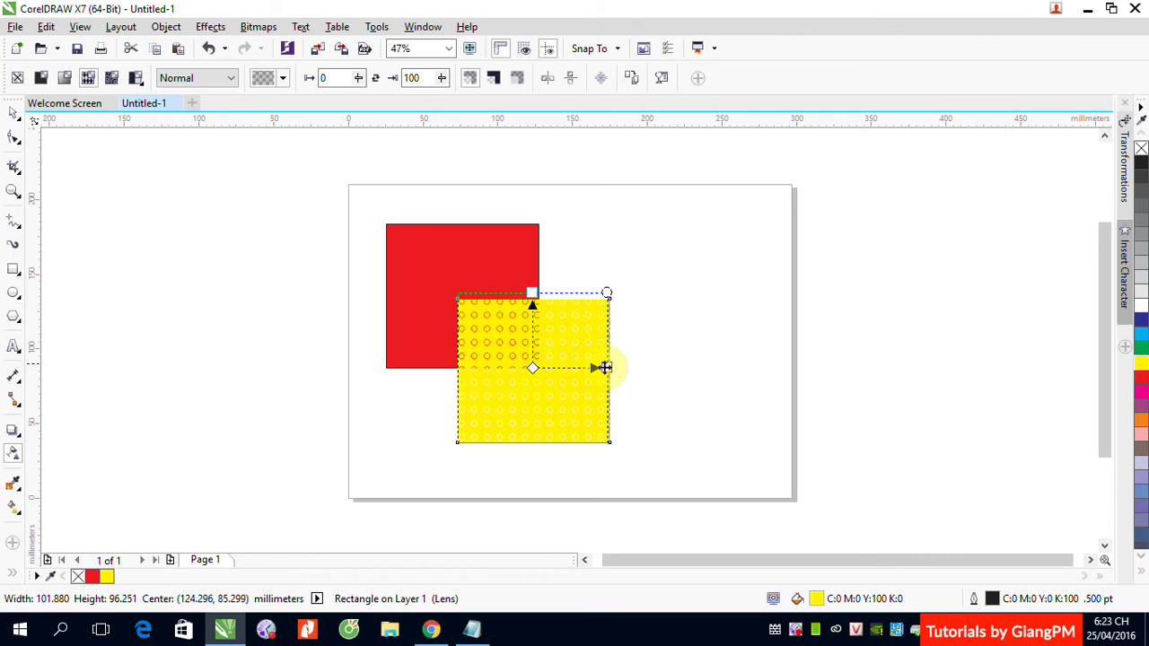
pyautogui.click(111, 77)
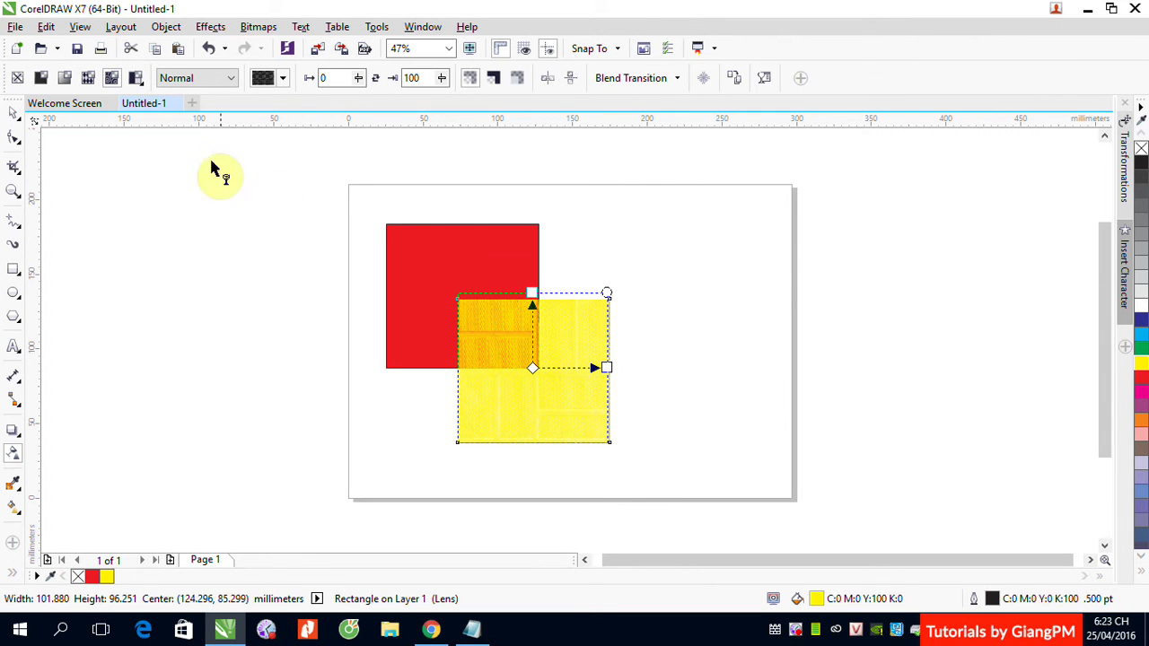
pyautogui.click(18, 79)
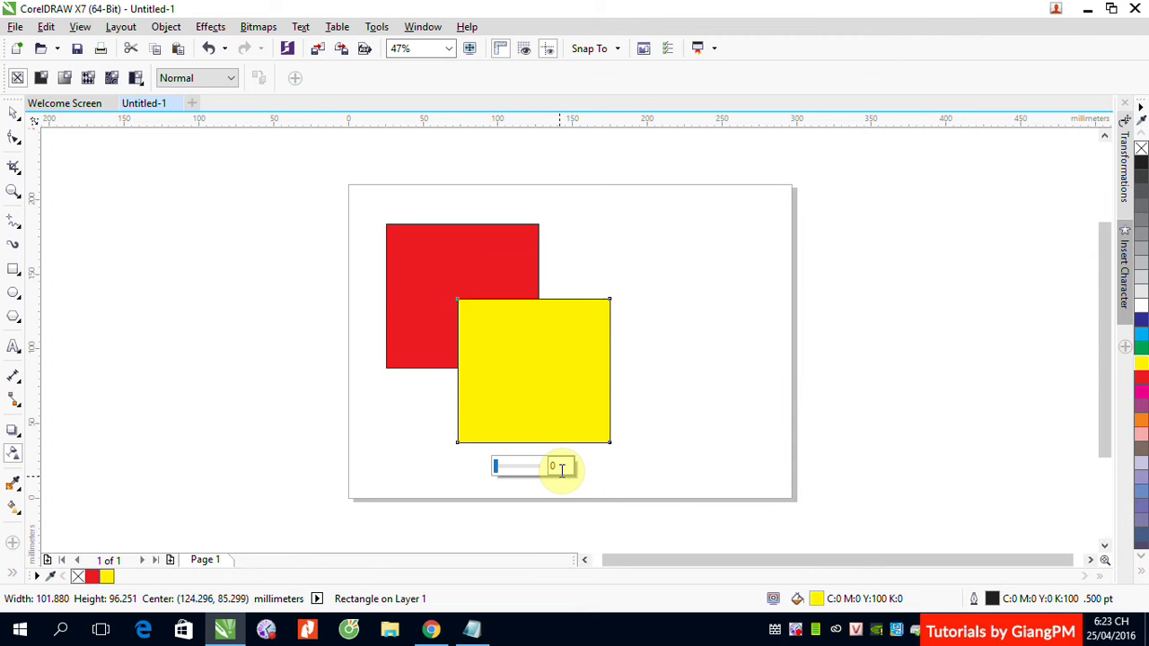
# Step: Try different uniform transparency levels on the yellow rectangle up to 100, ending at 40
pyautogui.click(501, 469)
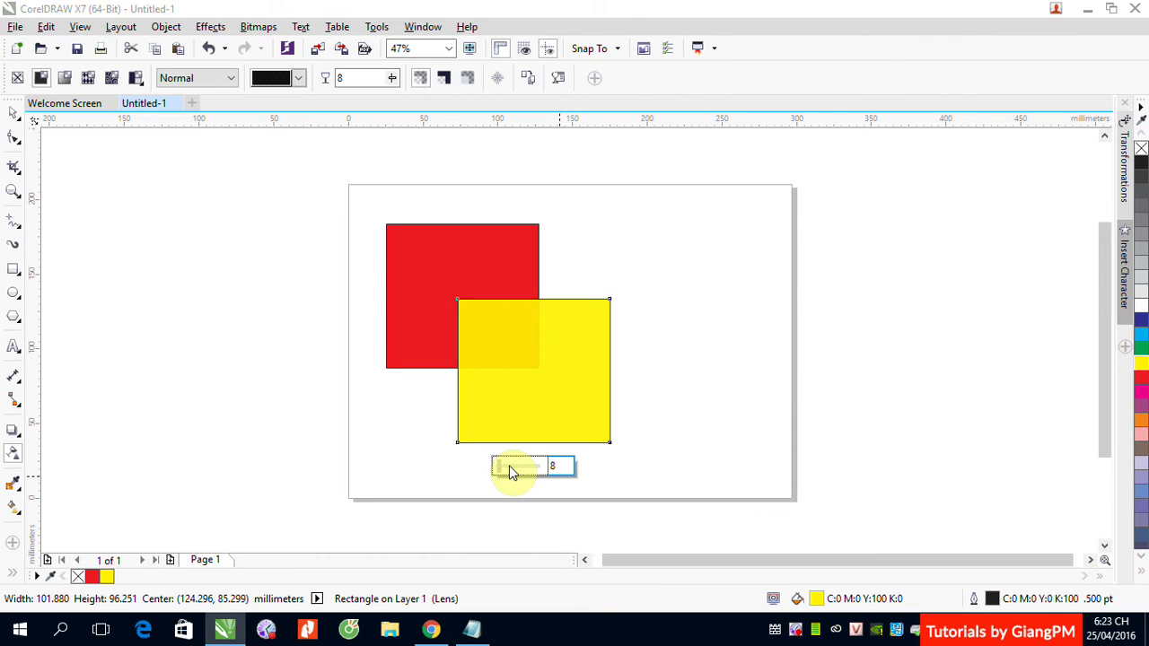
pyautogui.moveTo(501, 468); pyautogui.dragTo(521, 468)
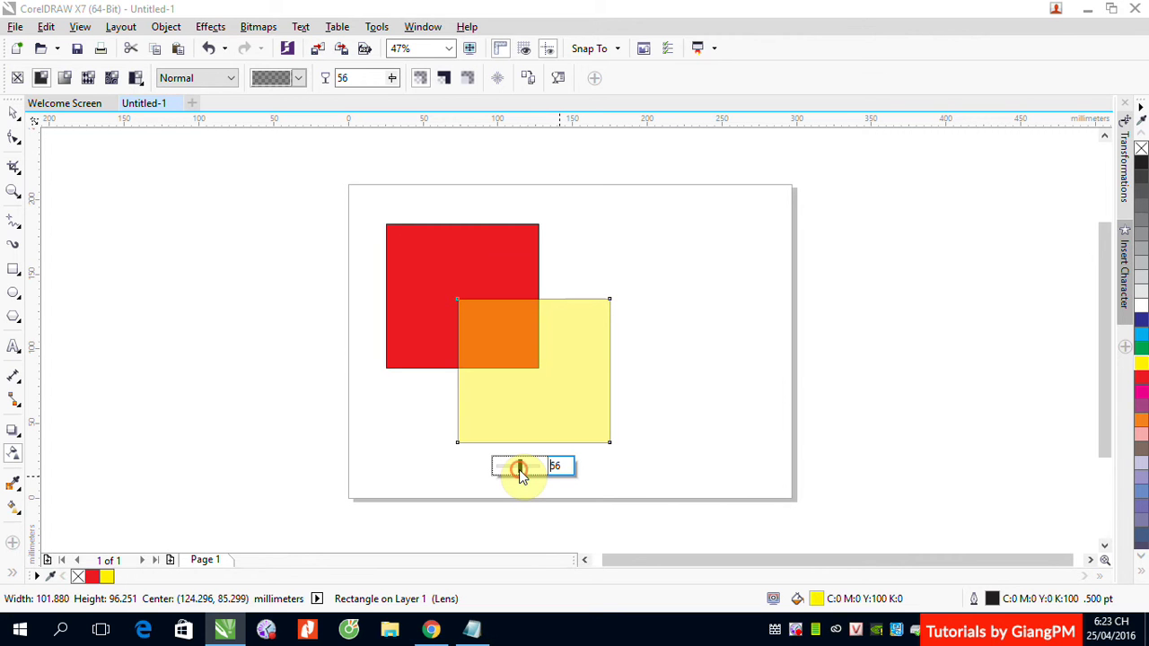
pyautogui.moveTo(519, 469); pyautogui.dragTo(544, 470)
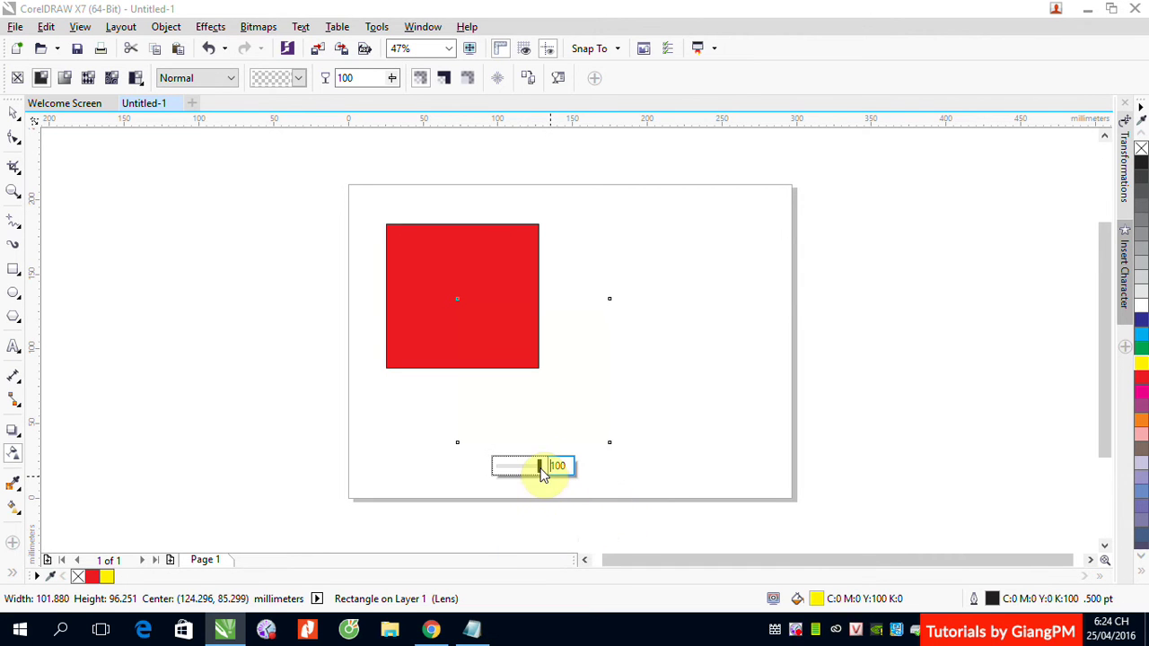
pyautogui.moveTo(540, 467); pyautogui.dragTo(508, 467)
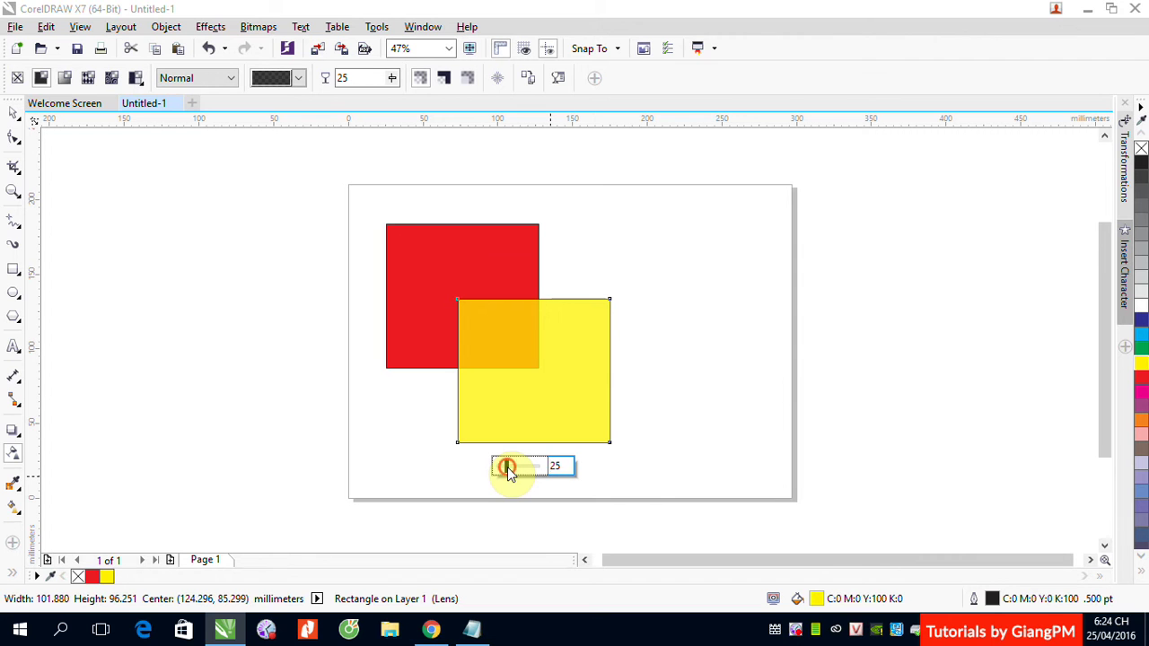
pyautogui.moveTo(502, 467); pyautogui.dragTo(513, 469)
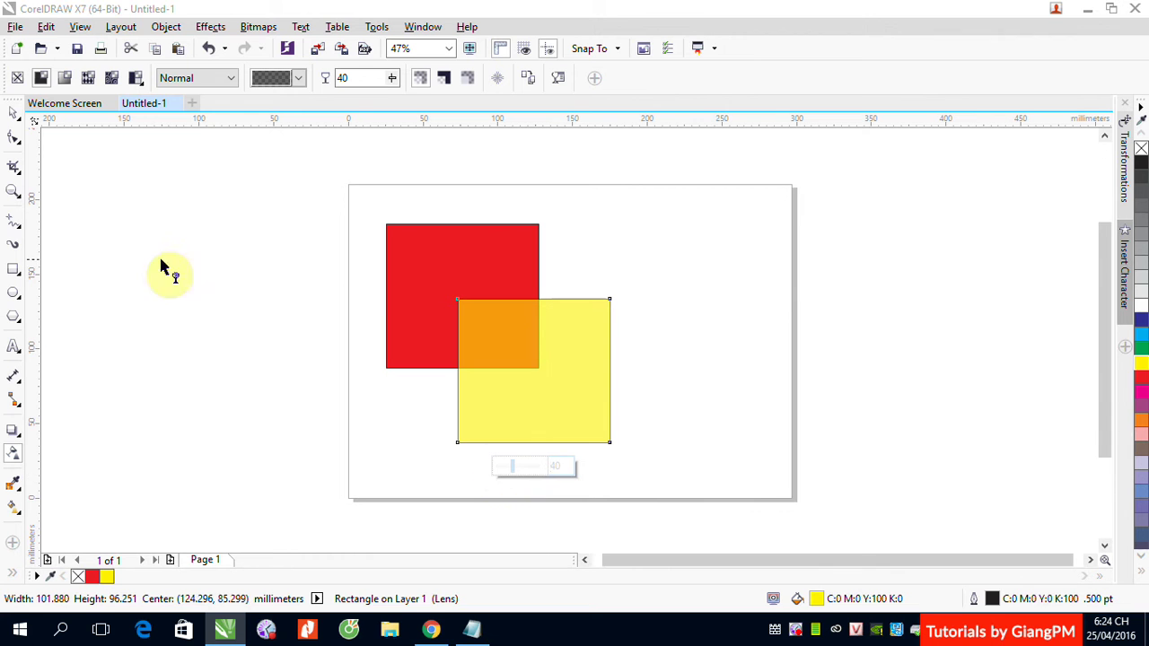
# Step: Apply a linear fountain transparency to the yellow rectangle and set its end node's transparency to 54
pyautogui.click(65, 81)
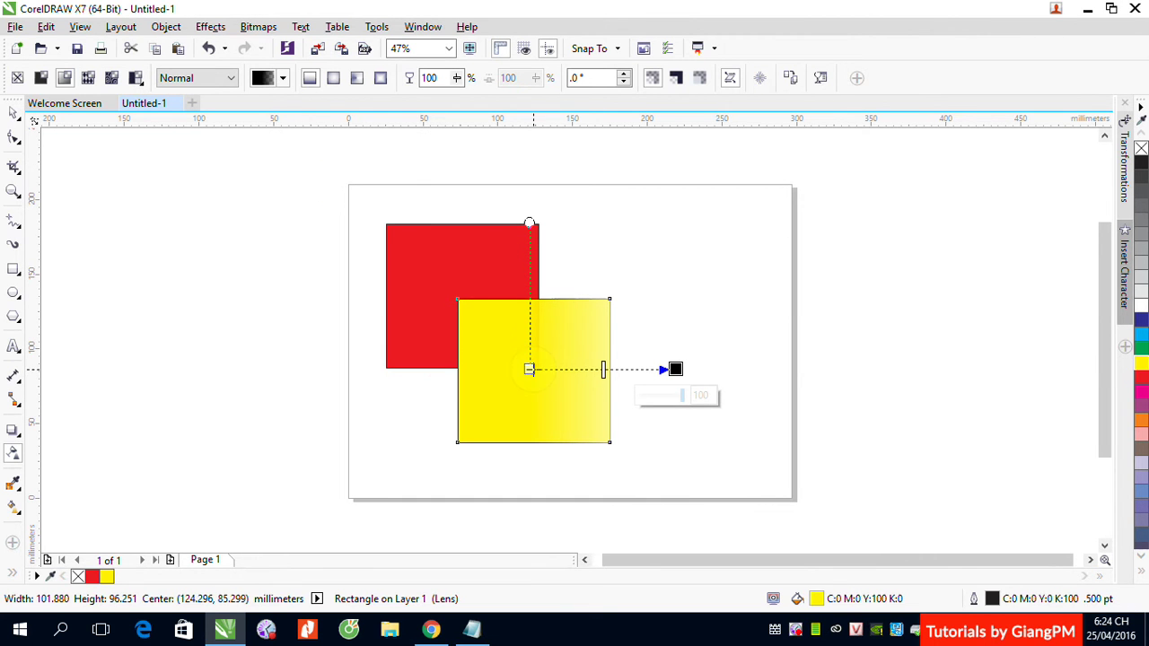
pyautogui.moveTo(529, 369)
pyautogui.mouseDown()
pyautogui.moveTo(435, 375)
pyautogui.moveTo(510, 369)
pyautogui.mouseUp()
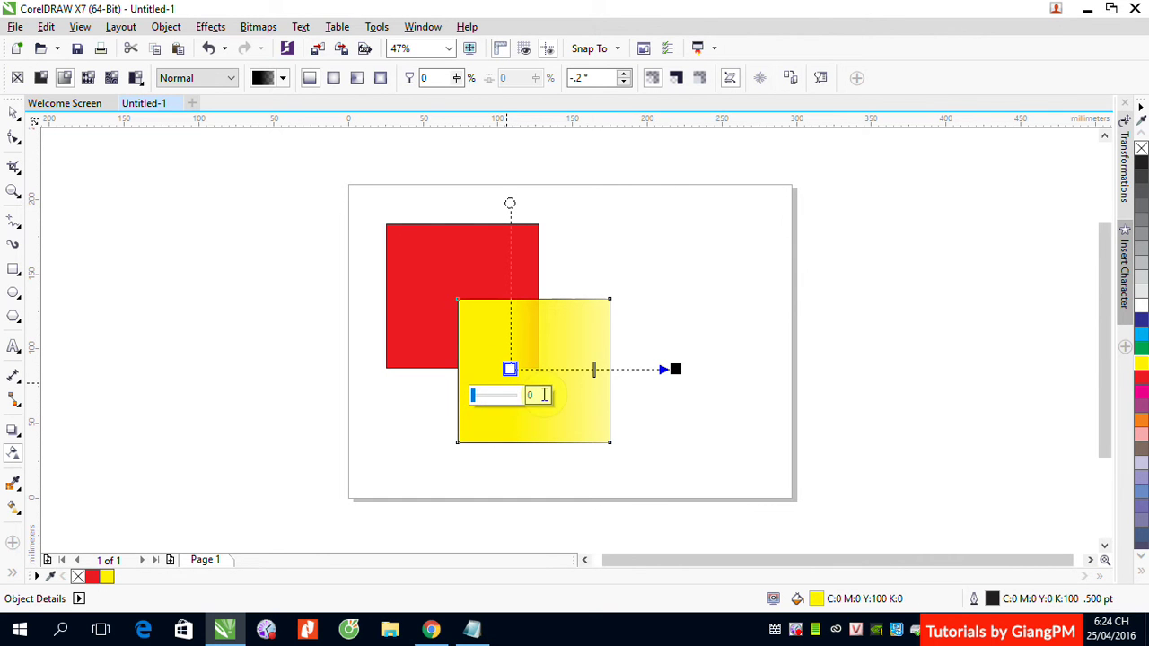
pyautogui.click(675, 369)
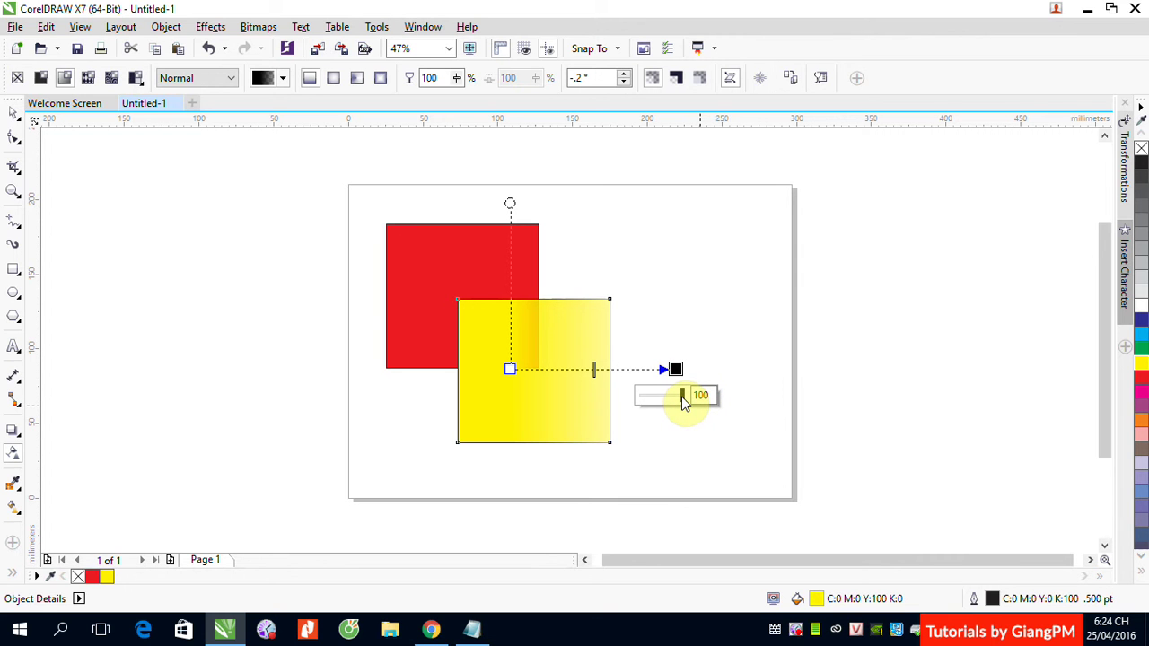
pyautogui.moveTo(683, 401); pyautogui.dragTo(678, 370)
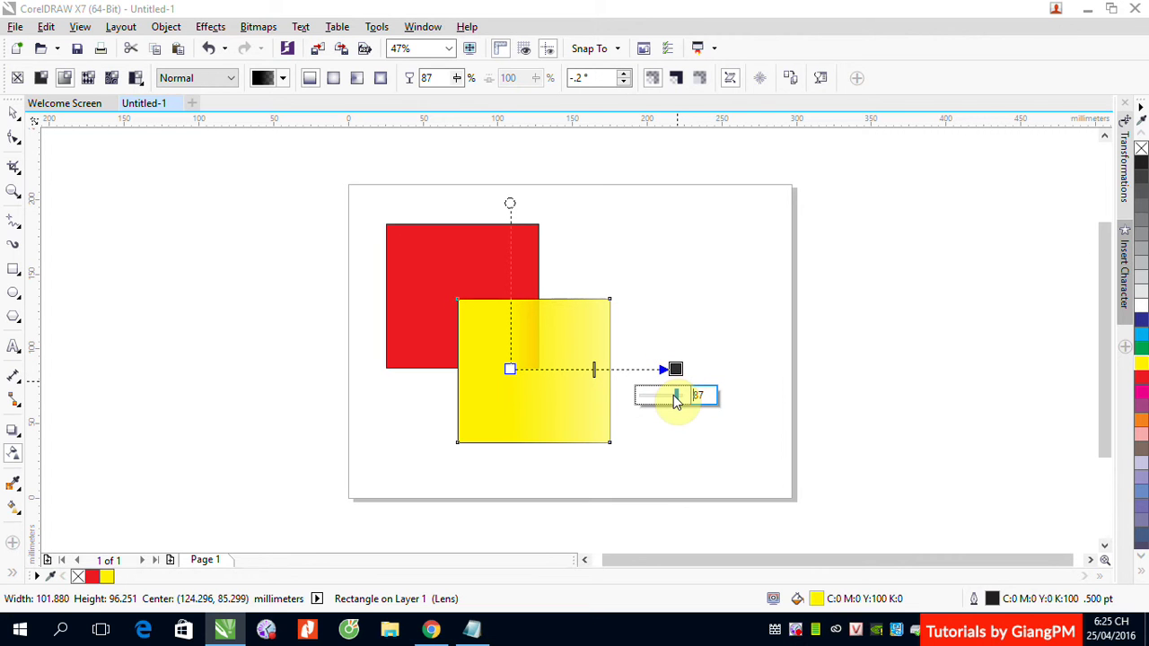
pyautogui.click(677, 398)
pyautogui.moveTo(678, 398); pyautogui.dragTo(664, 401)
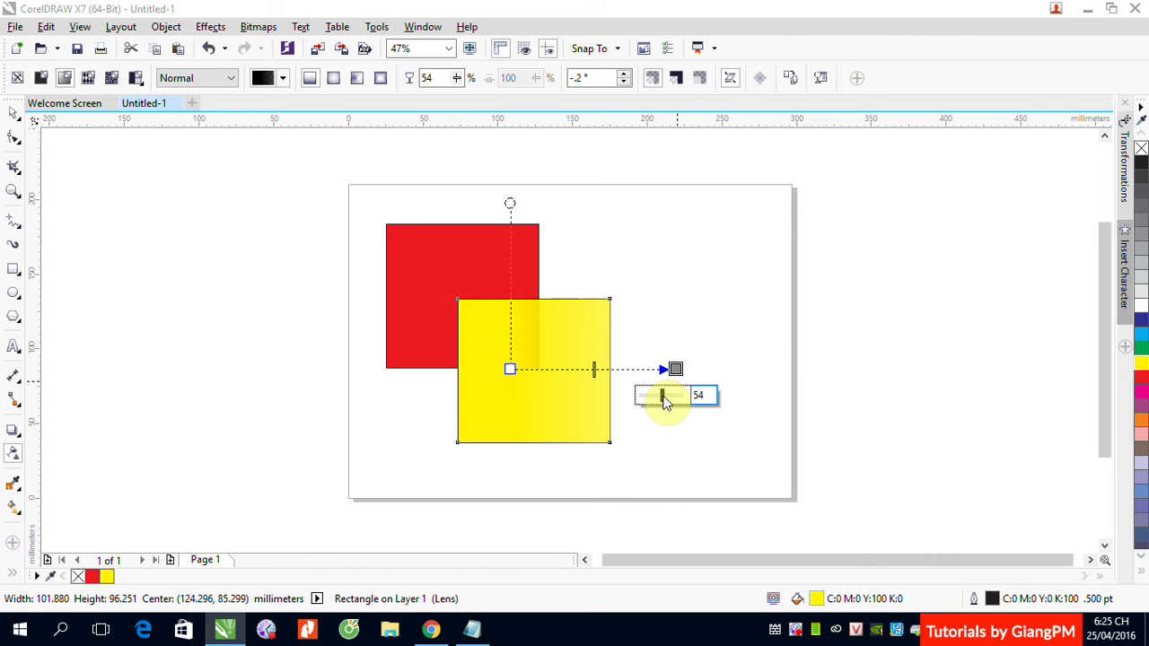
# Step: Reposition the linear transparency's start node near the yellow rectangle's left edge and its end node at the right edge
pyautogui.click(510, 369)
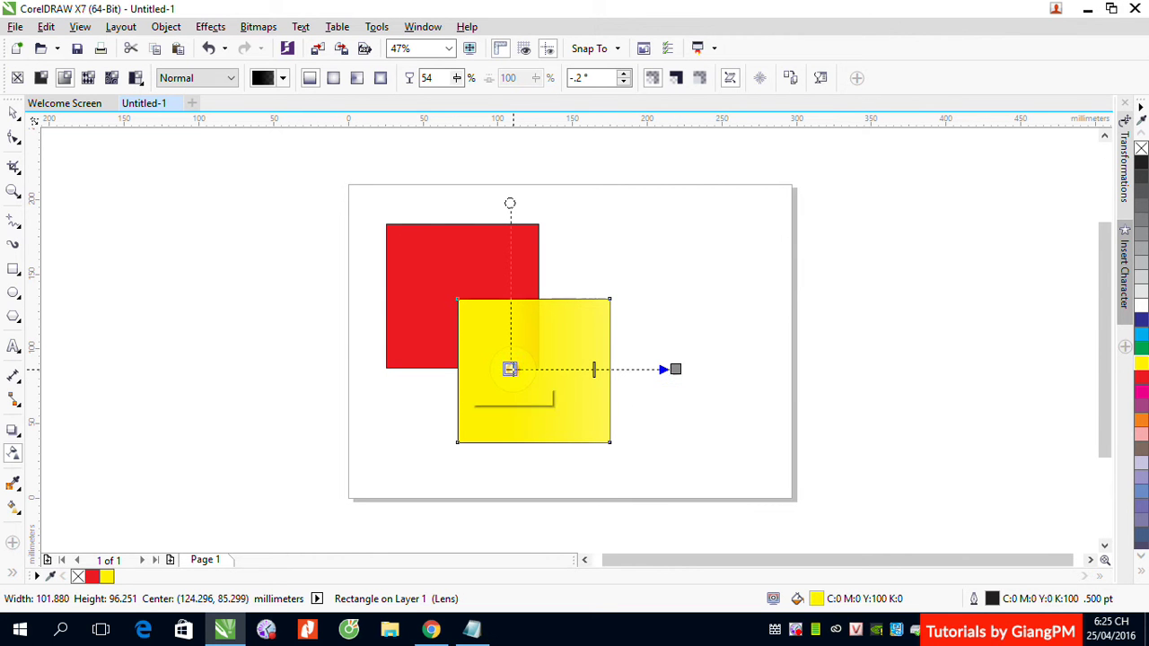
pyautogui.moveTo(510, 369); pyautogui.dragTo(476, 373)
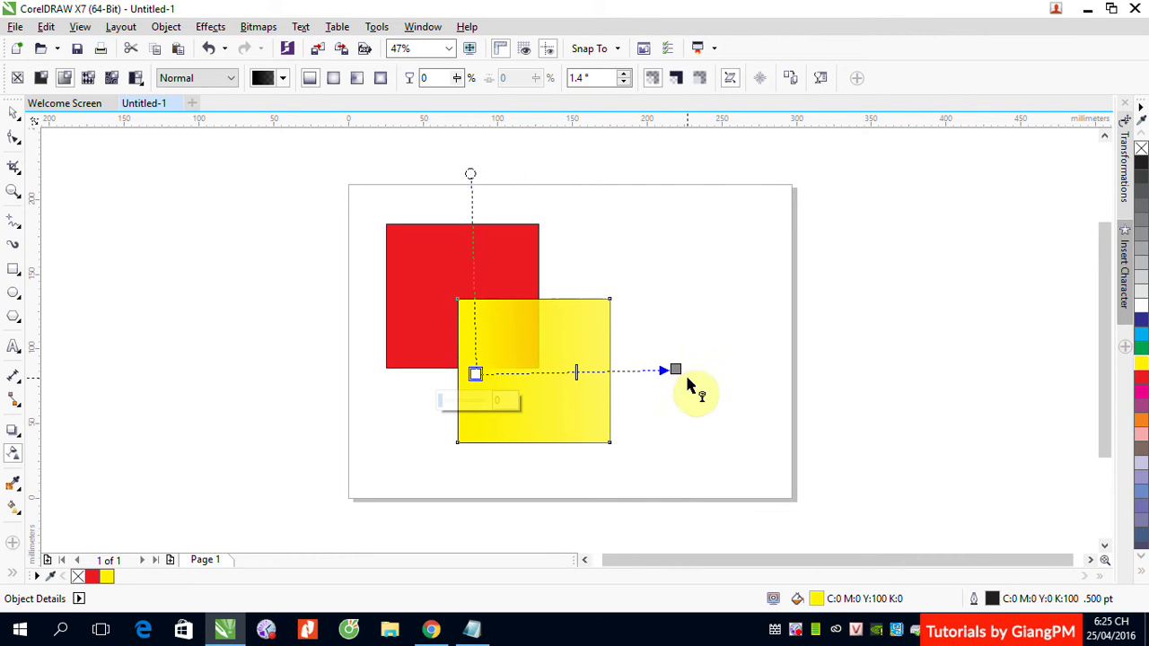
pyautogui.moveTo(676, 369); pyautogui.dragTo(608, 375)
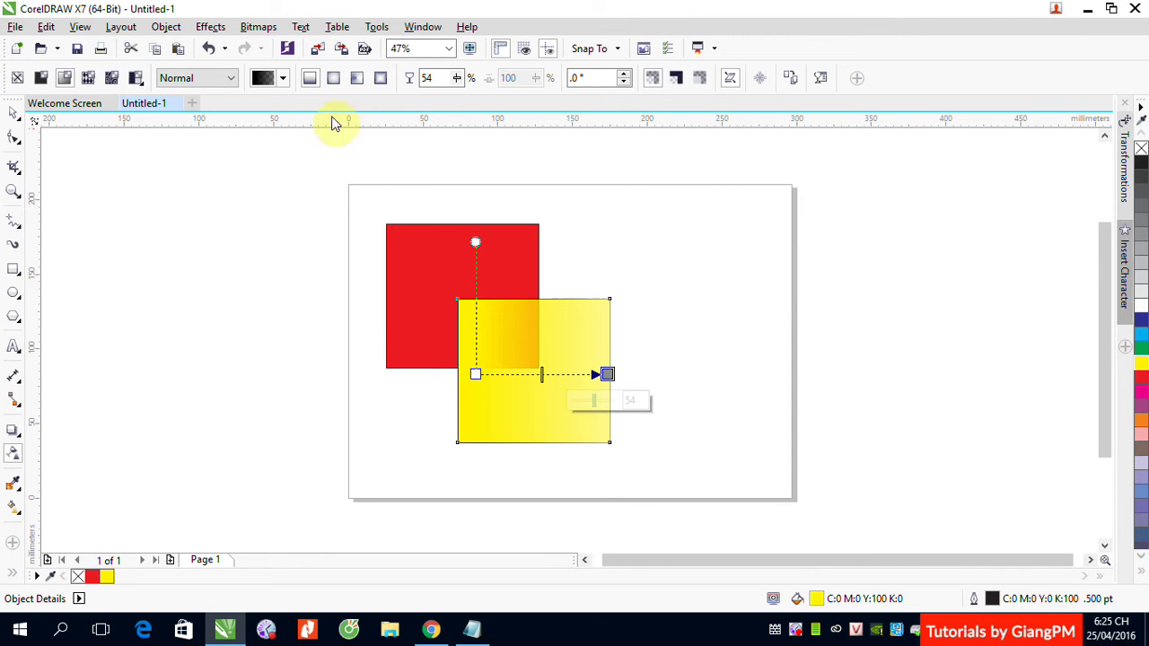
# Step: Try the elliptical and conical fountain transparency types on the yellow rectangle, ending with the rectangular type
pyautogui.click(333, 79)
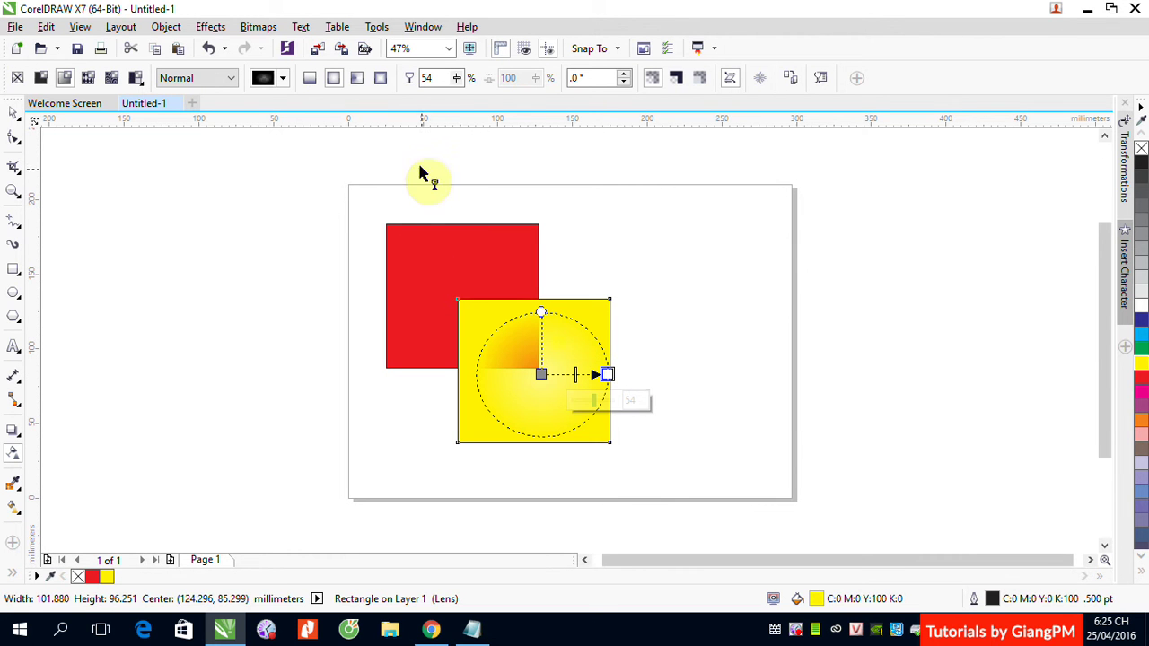
pyautogui.click(358, 79)
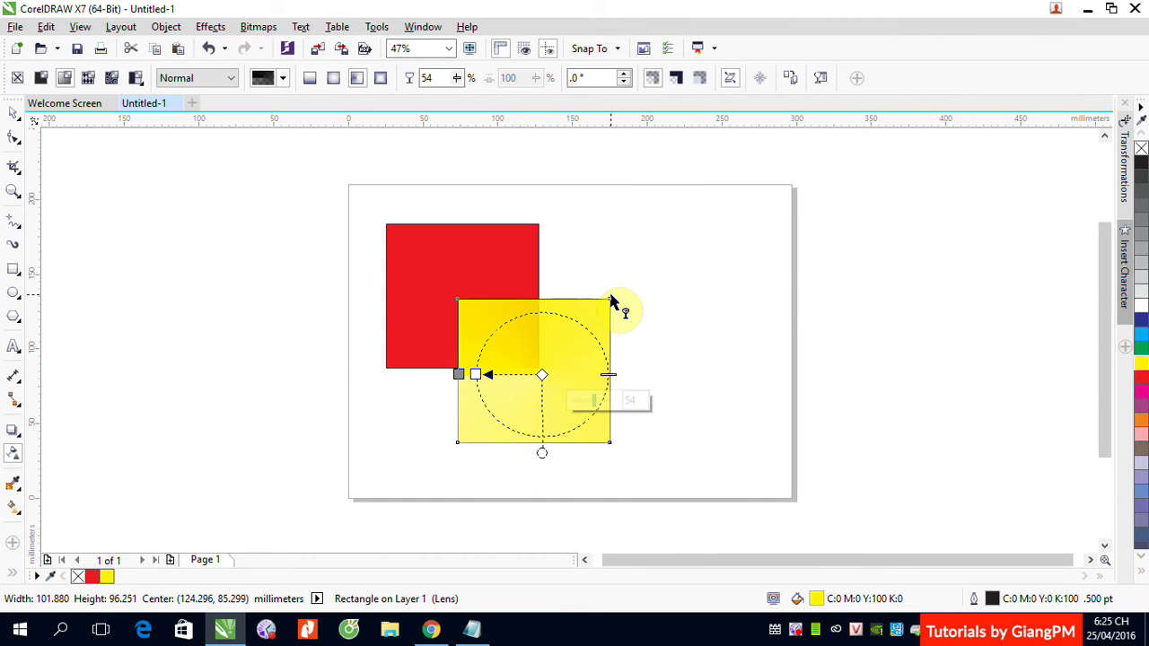
pyautogui.click(381, 77)
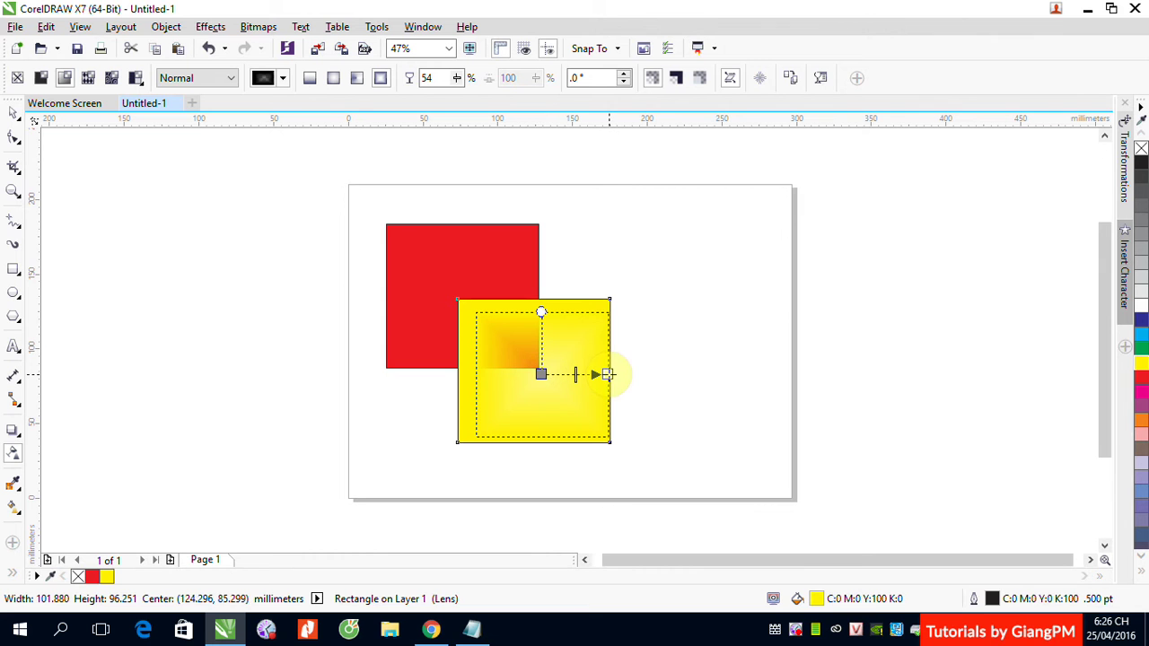
# Step: Raise the transparency of the rectangular gradient's centre node to 100 and lower it to 0
pyautogui.click(541, 374)
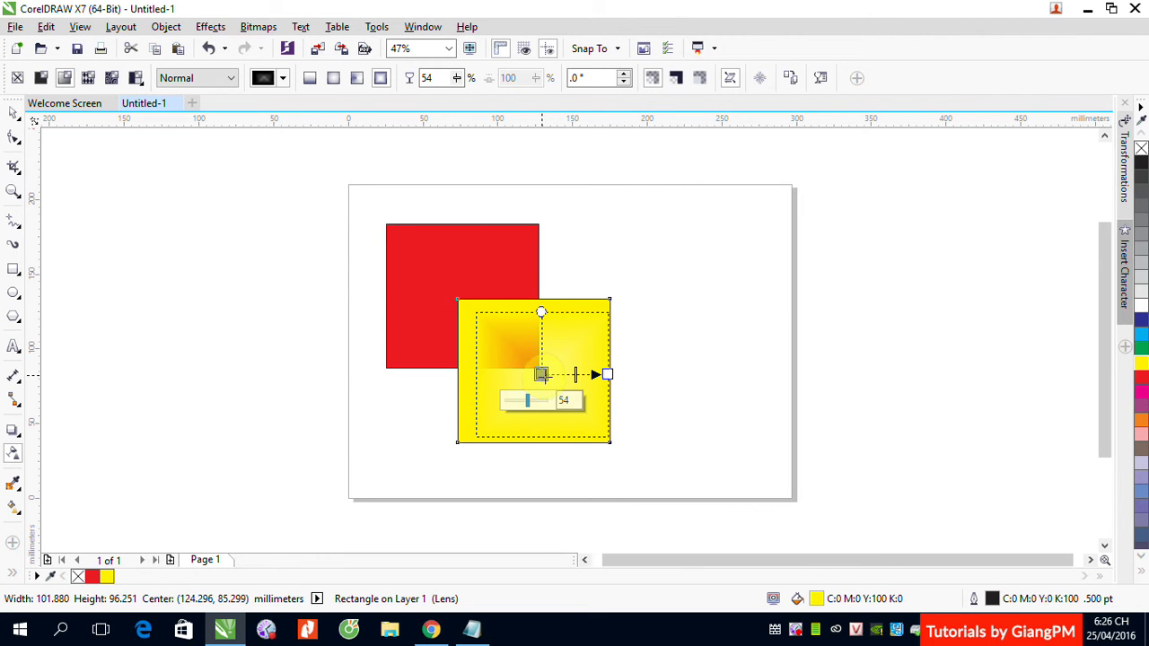
pyautogui.click(530, 402)
pyautogui.click(553, 406)
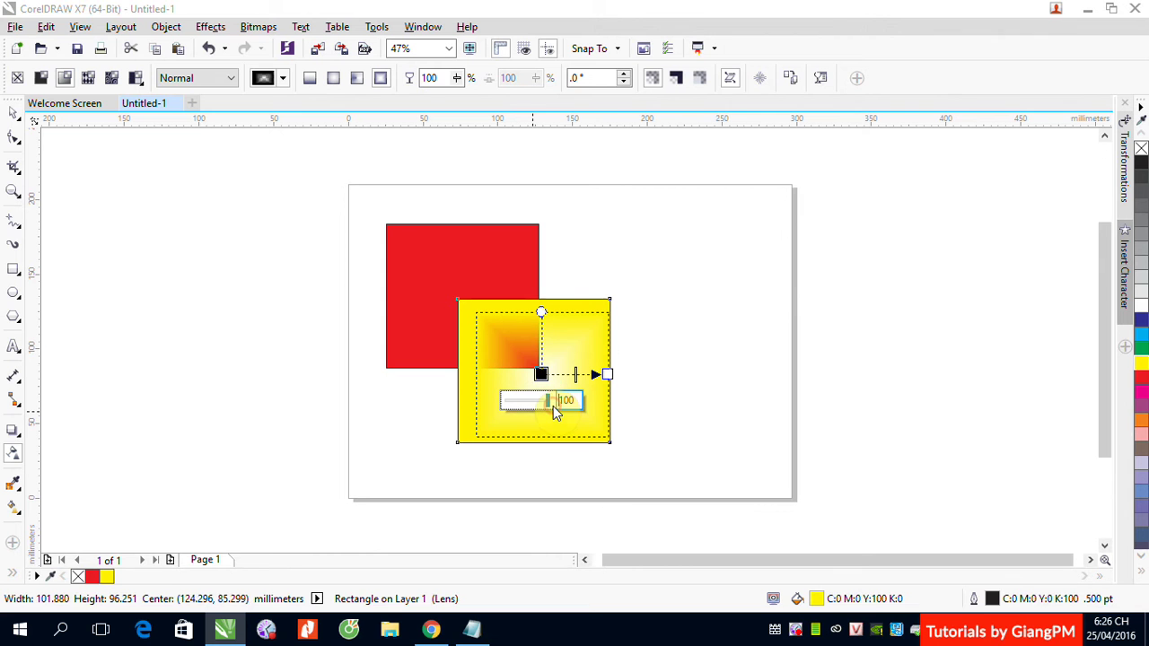
pyautogui.moveTo(547, 402); pyautogui.dragTo(501, 402)
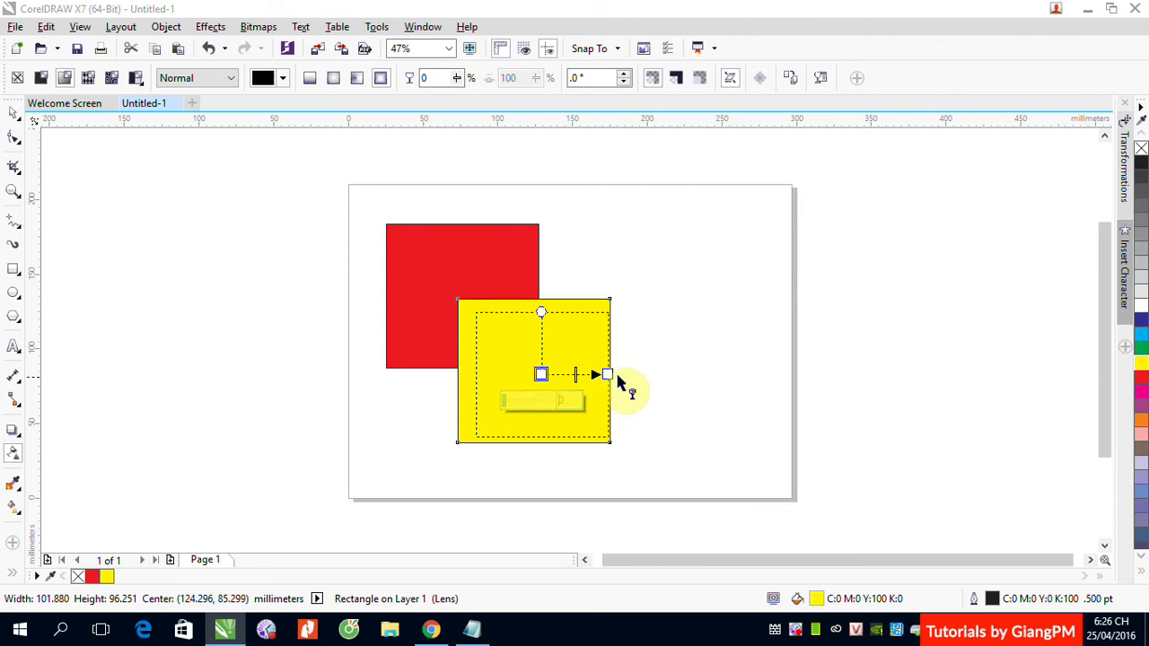
# Step: Raise the transparency of the rectangular gradient's end node to 100, and reduce it to 25
pyautogui.click(610, 375)
pyautogui.moveTo(574, 400); pyautogui.dragTo(618, 407)
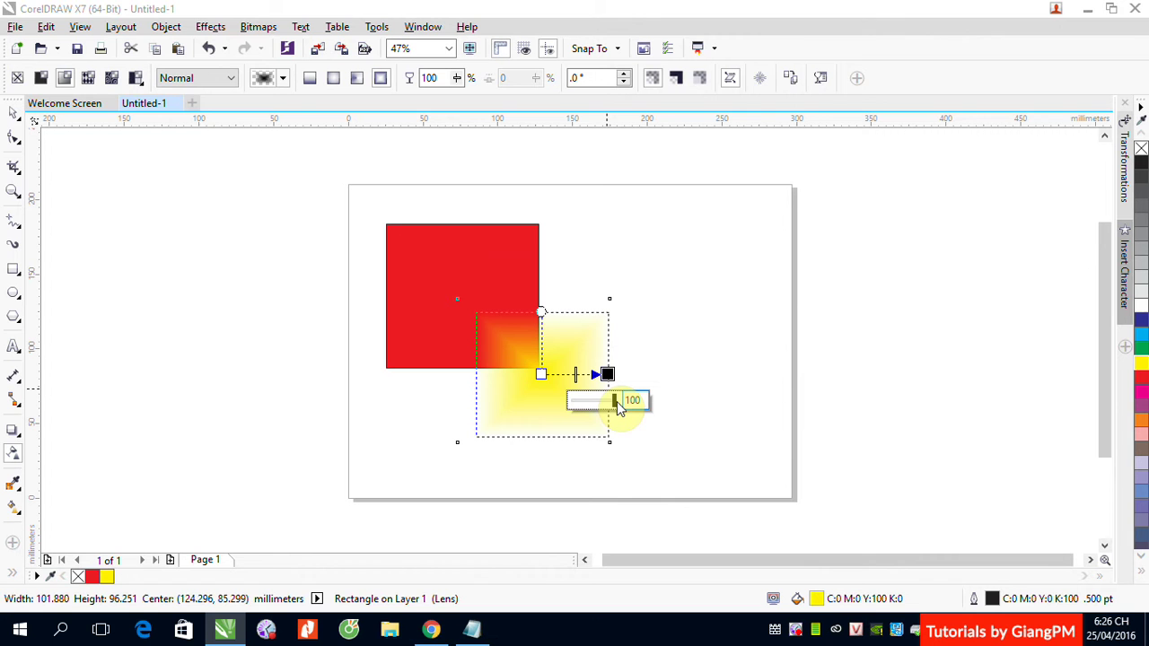
pyautogui.write('25')
pyautogui.press('Return')
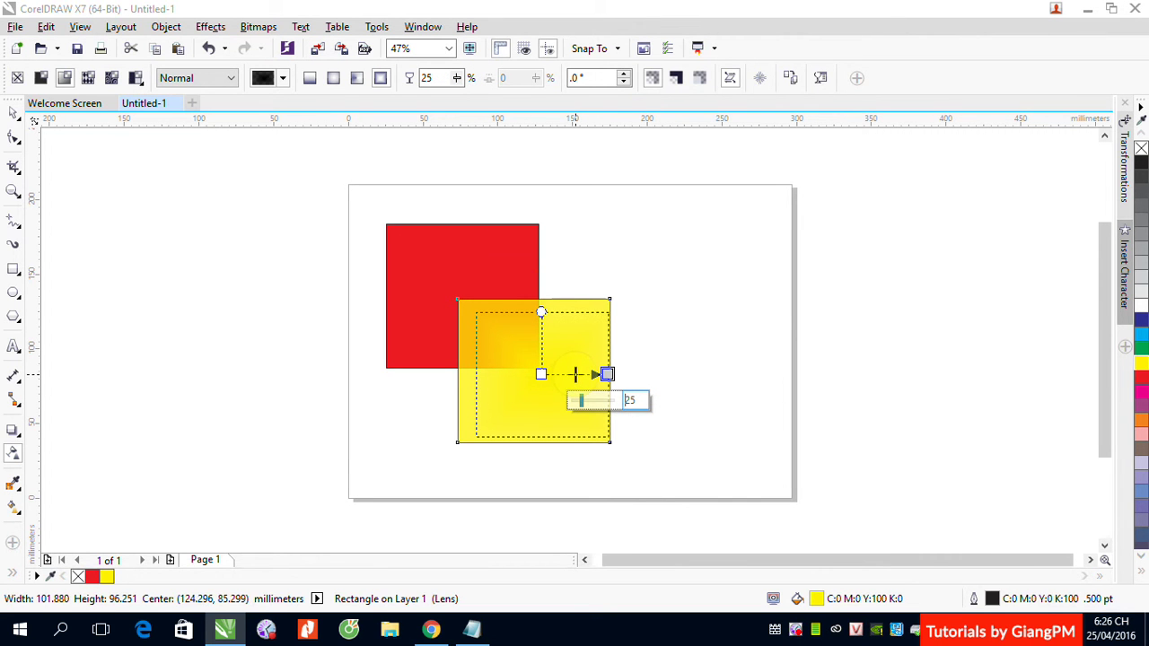
# Step: Shift the gradient's midpoint slightly toward the centre node and set the end node's transparency to 100
pyautogui.click(569, 374)
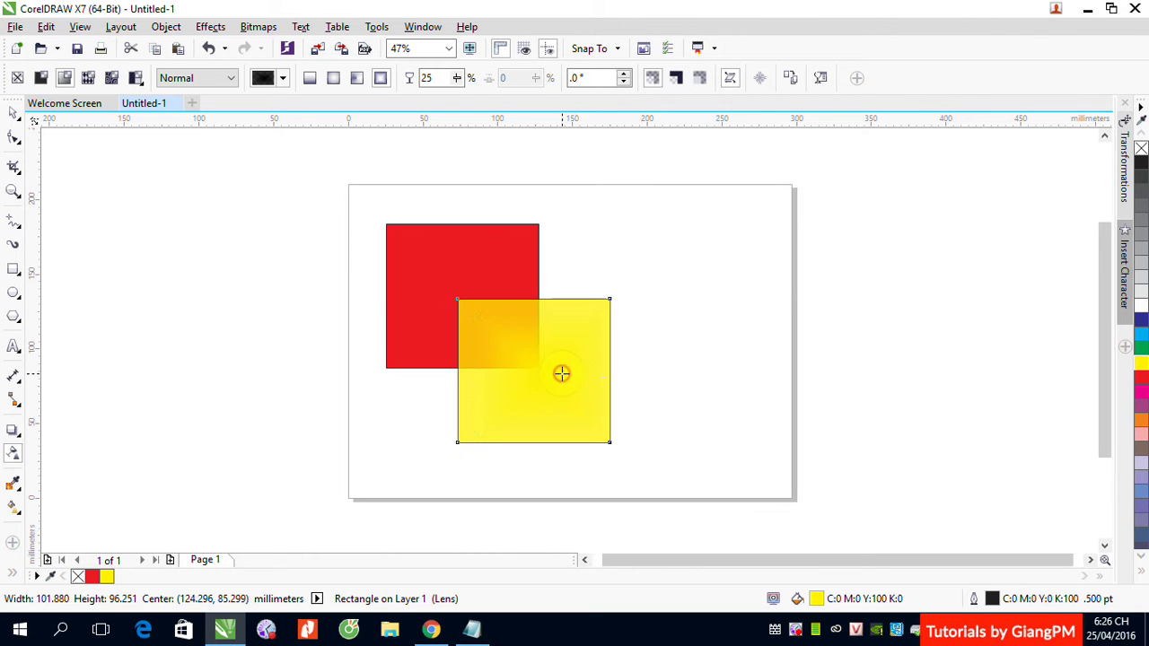
pyautogui.click(561, 373)
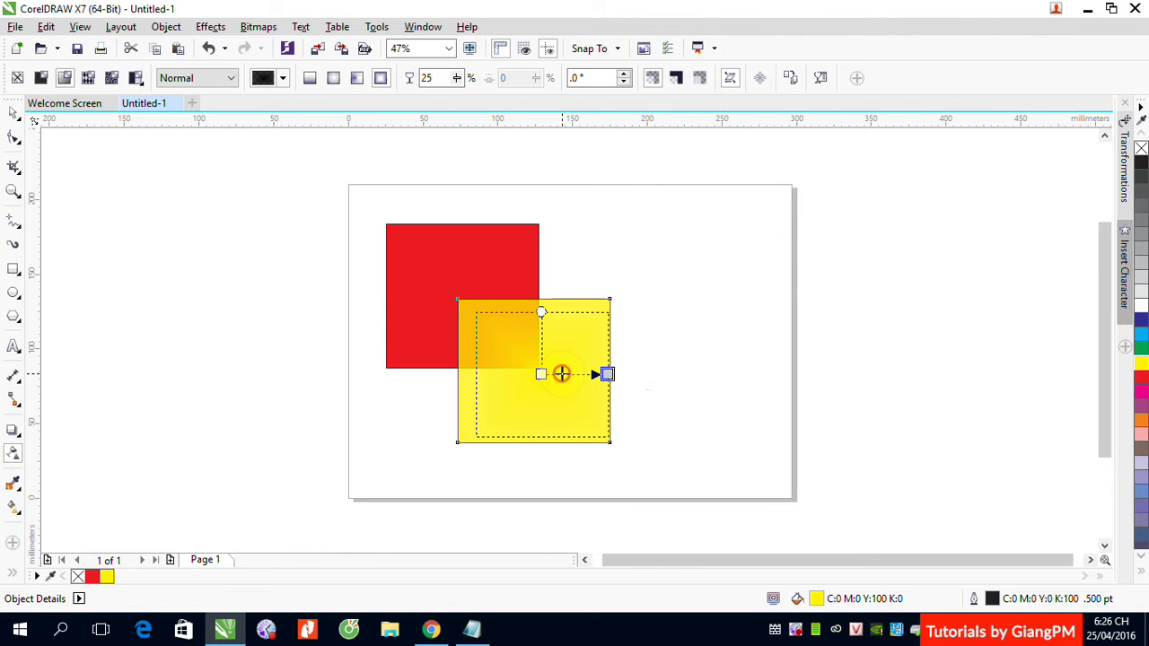
pyautogui.click(607, 374)
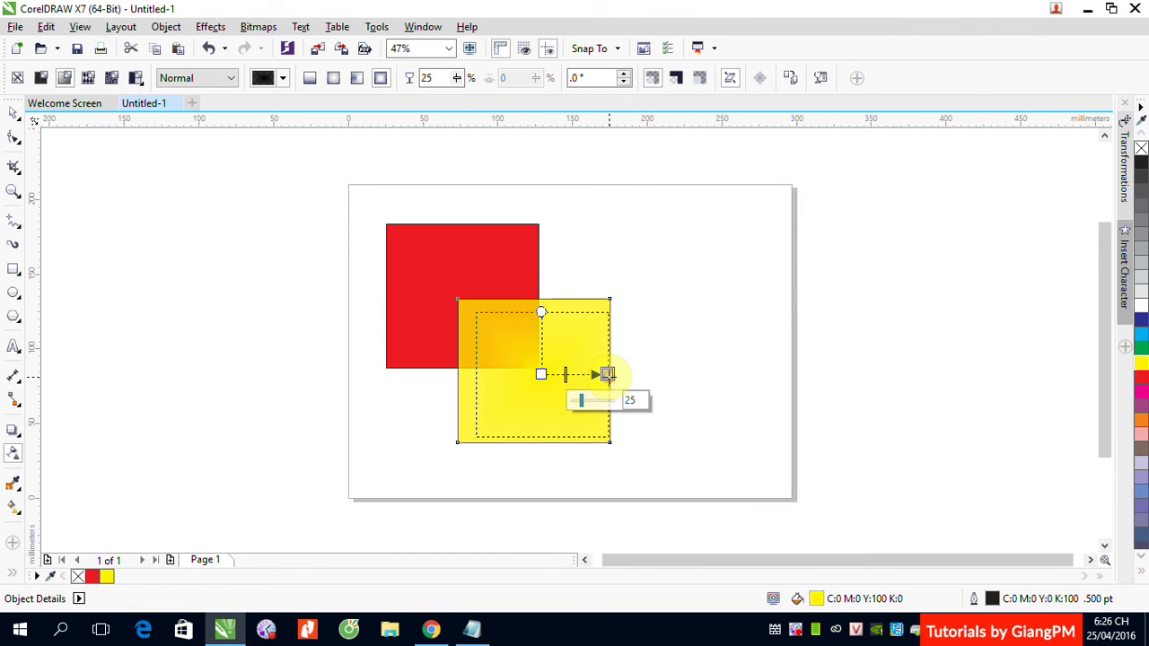
pyautogui.moveTo(580, 401); pyautogui.dragTo(617, 402)
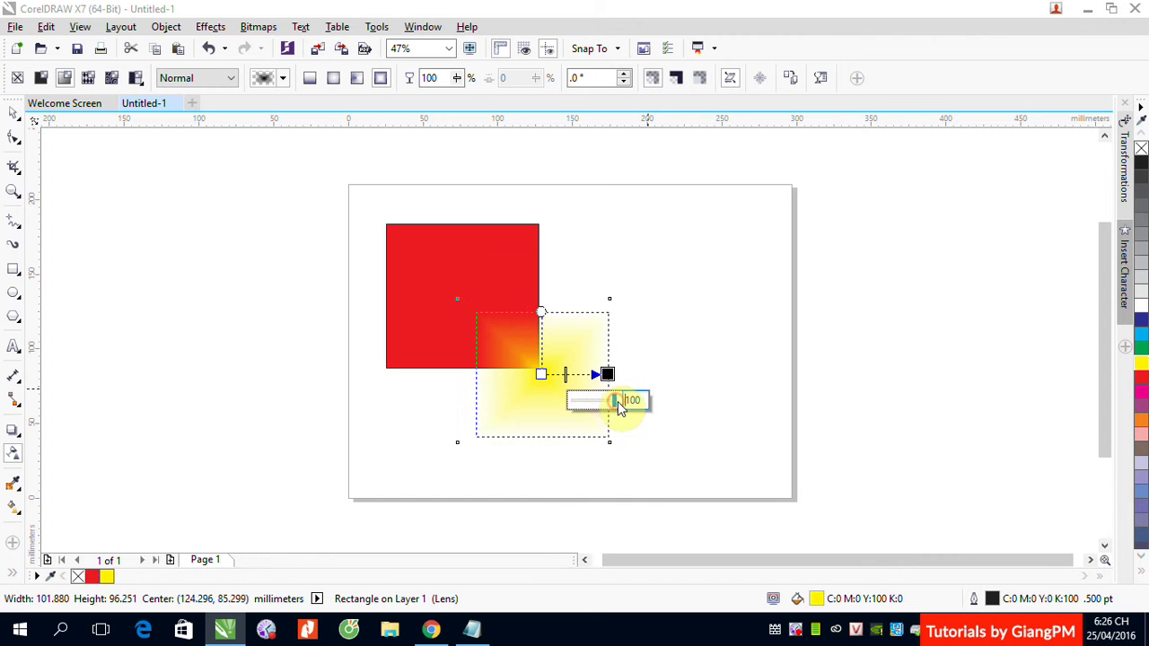
# Step: Try the yellow gradient's midpoint nearer each node, leaving it slightly closer to the end node
pyautogui.click(579, 376)
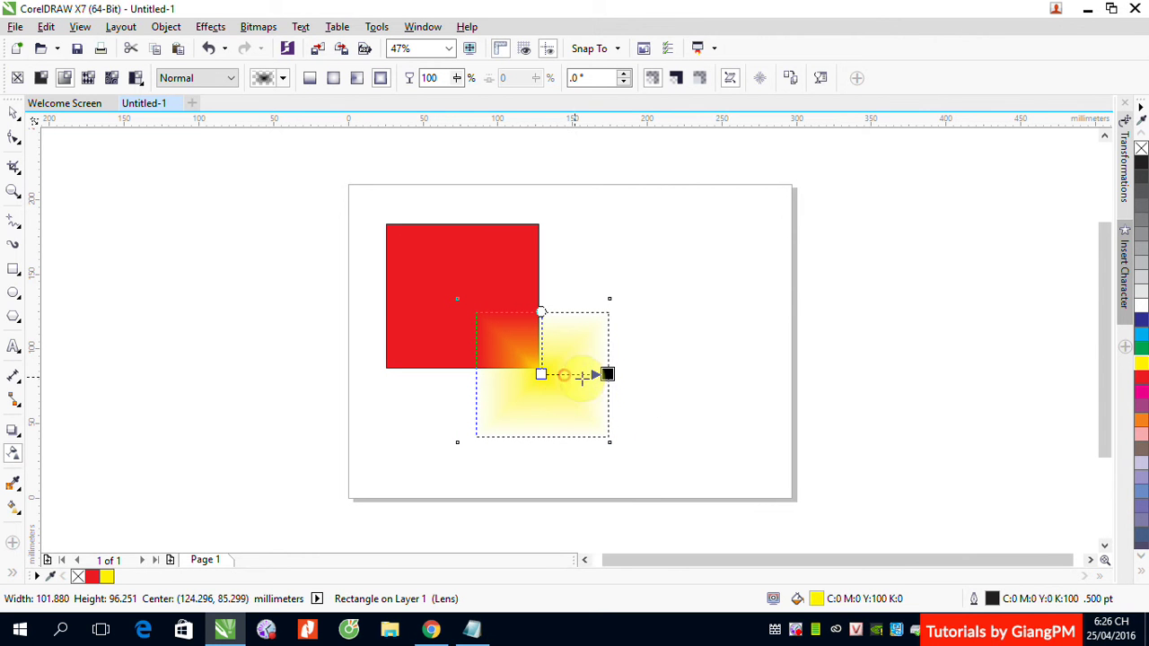
pyautogui.click(589, 377)
pyautogui.click(557, 375)
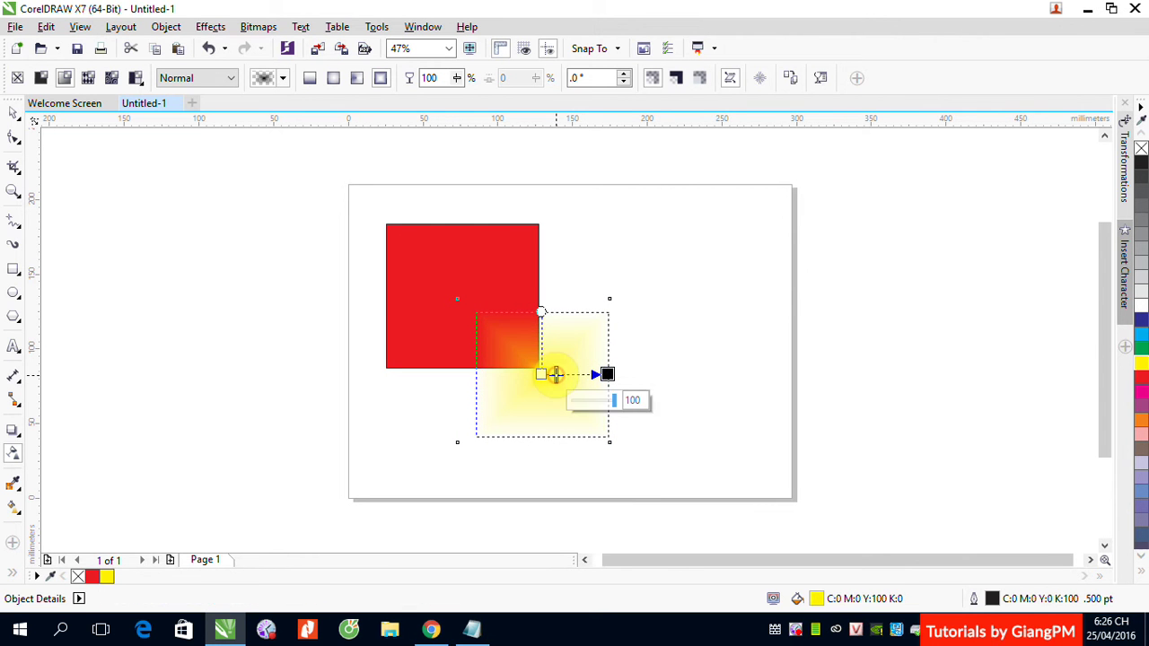
pyautogui.click(579, 375)
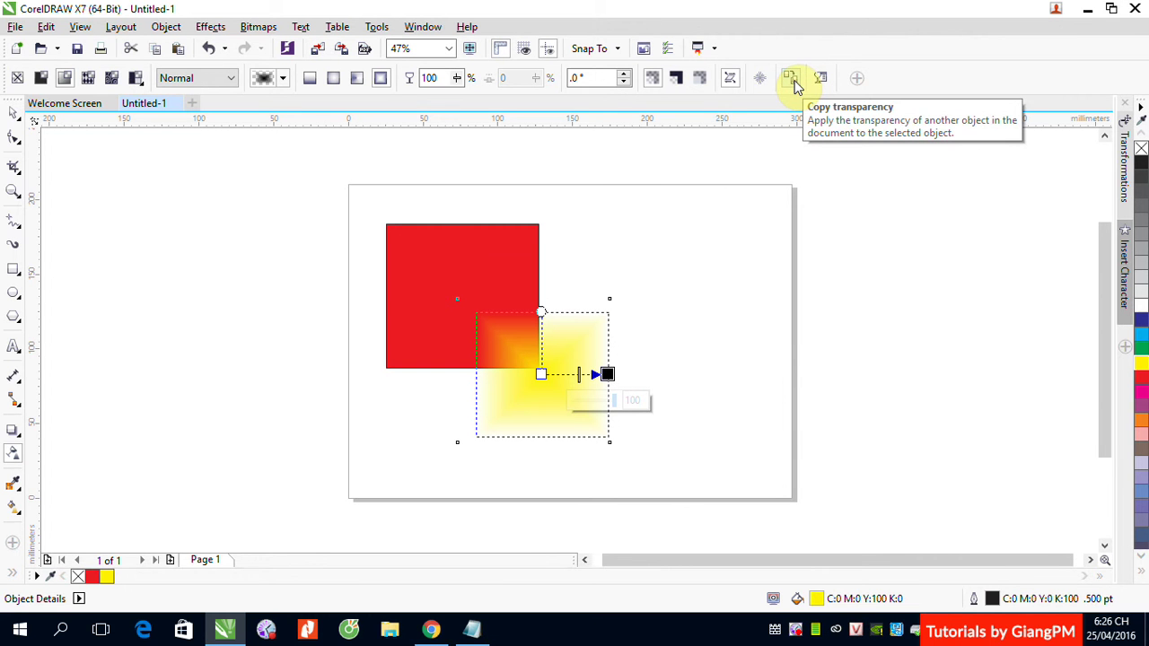
# Step: Copy the yellow rectangle's transparency onto the red rectangle
pyautogui.click(14, 112)
pyautogui.click(669, 272)
pyautogui.click(541, 305)
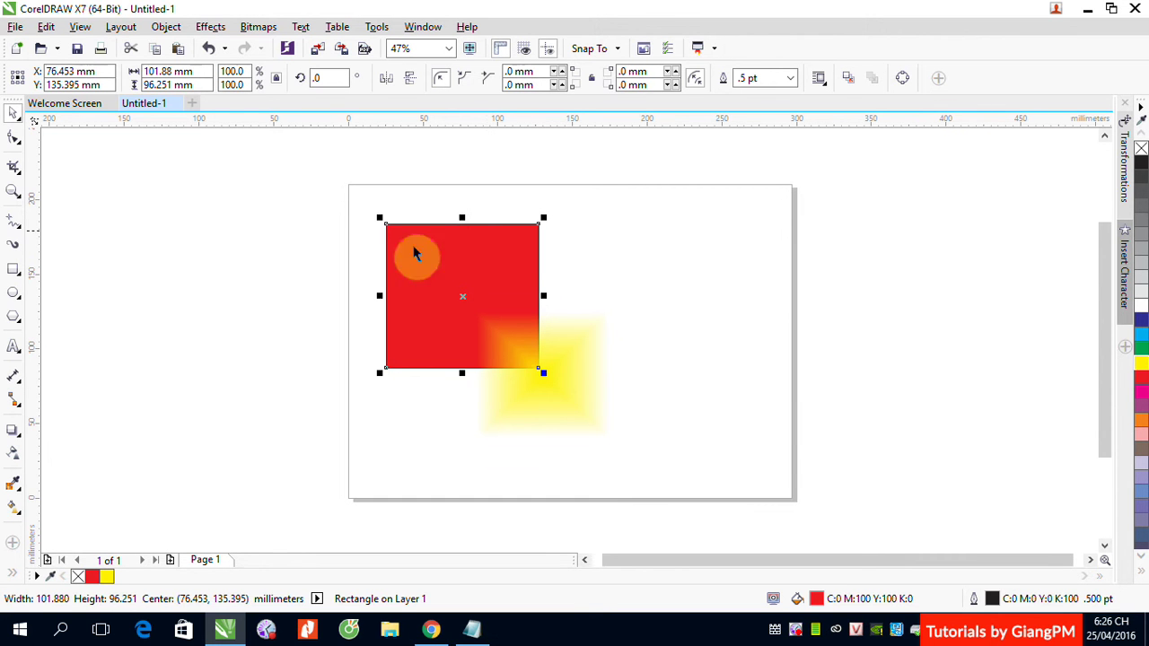
pyautogui.click(16, 455)
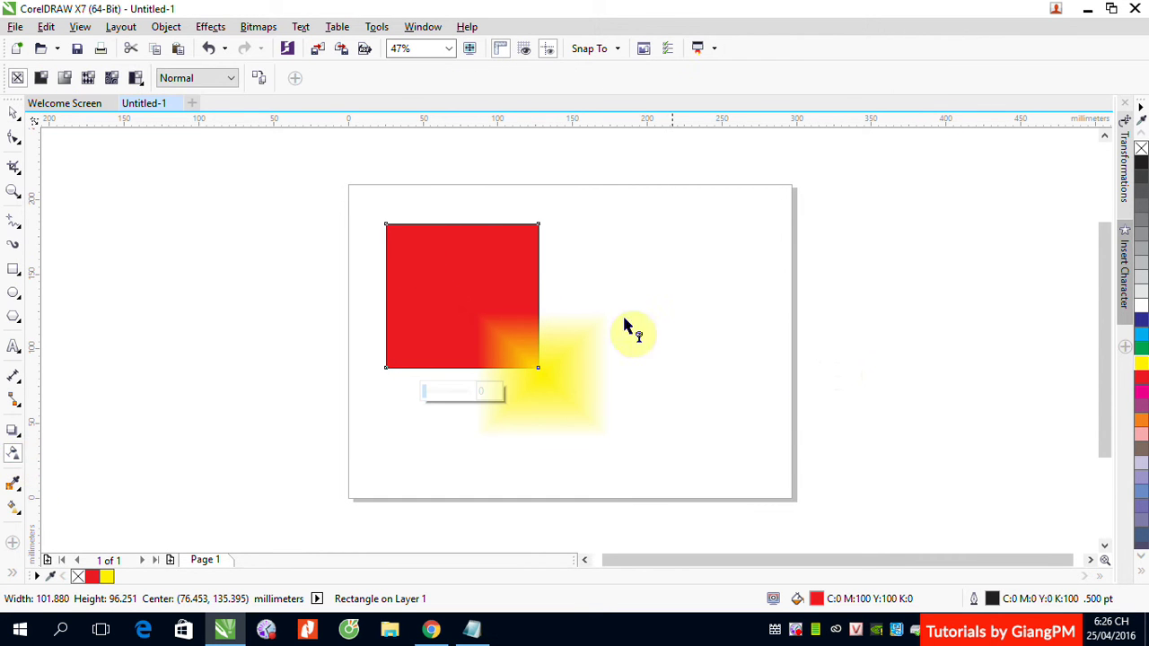
pyautogui.click(259, 79)
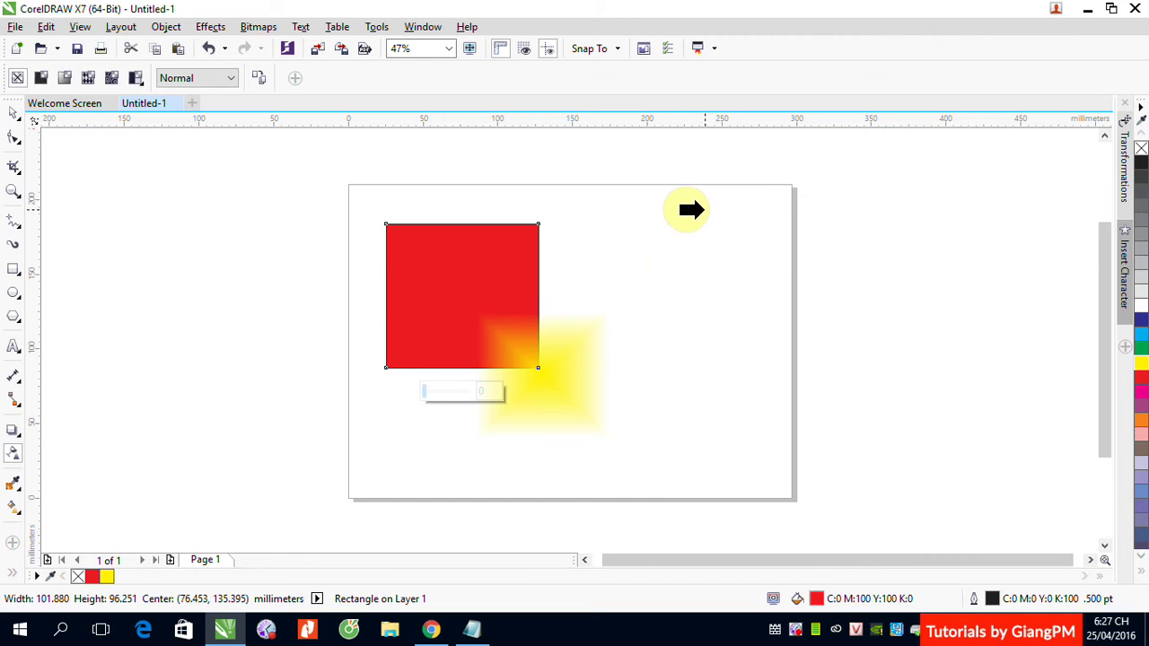
pyautogui.click(554, 386)
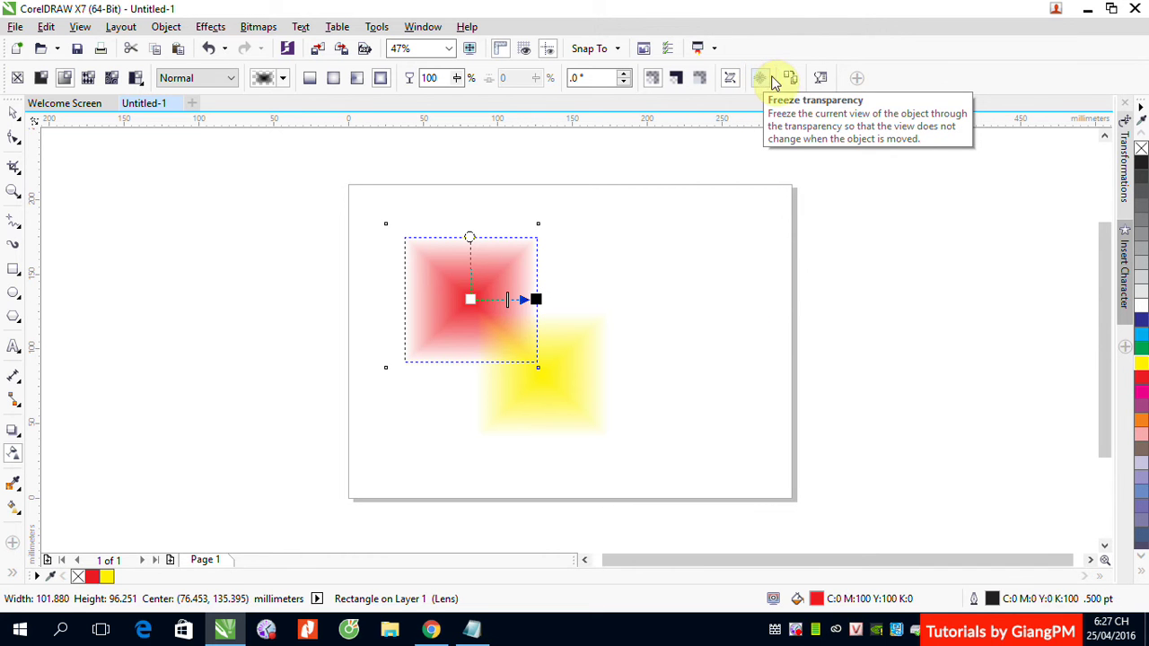
# Step: Examine the Edit Transparency settings and the list of customizable transparency options without changing anything
pyautogui.click(822, 81)
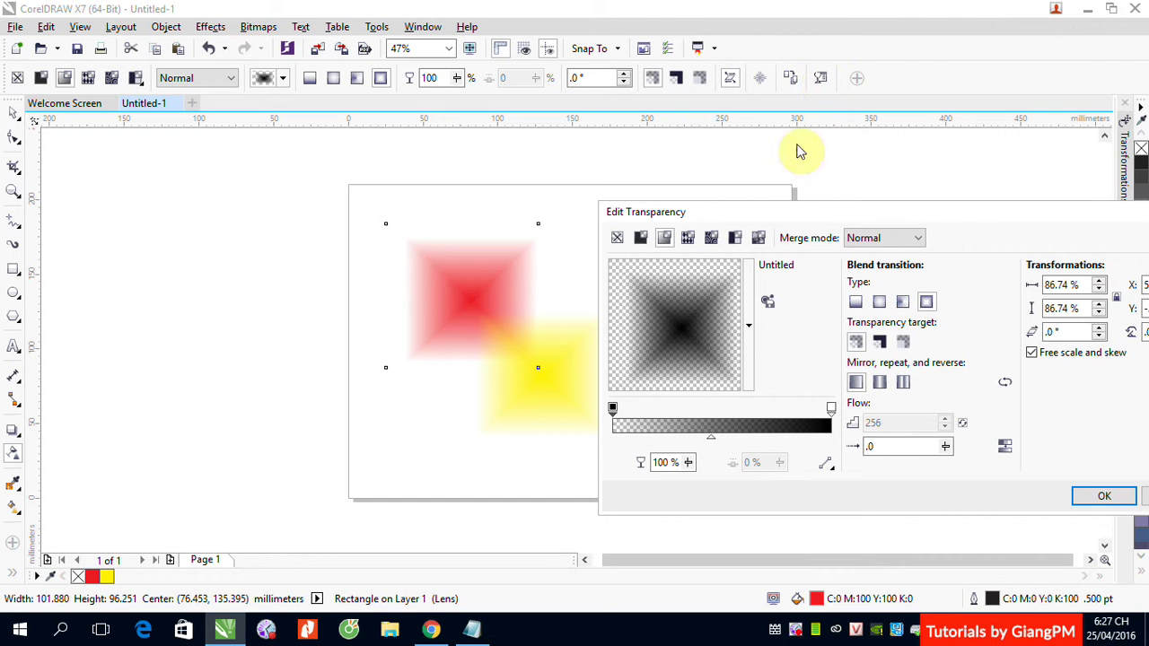
pyautogui.moveTo(803, 216); pyautogui.dragTo(658, 167)
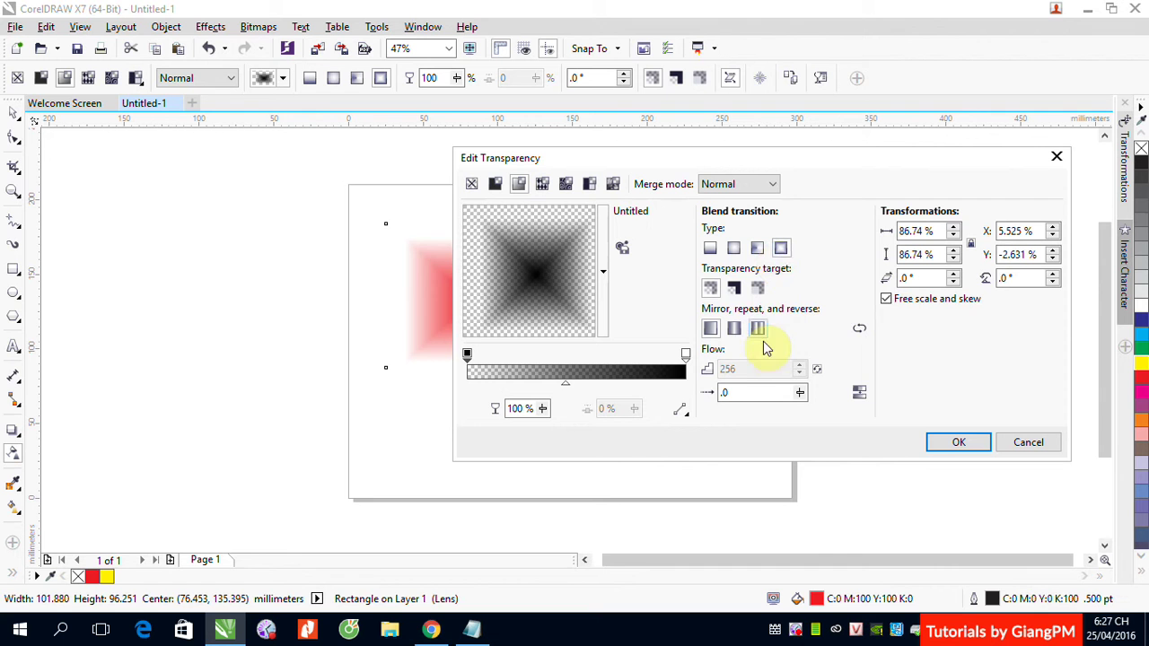
pyautogui.click(1028, 443)
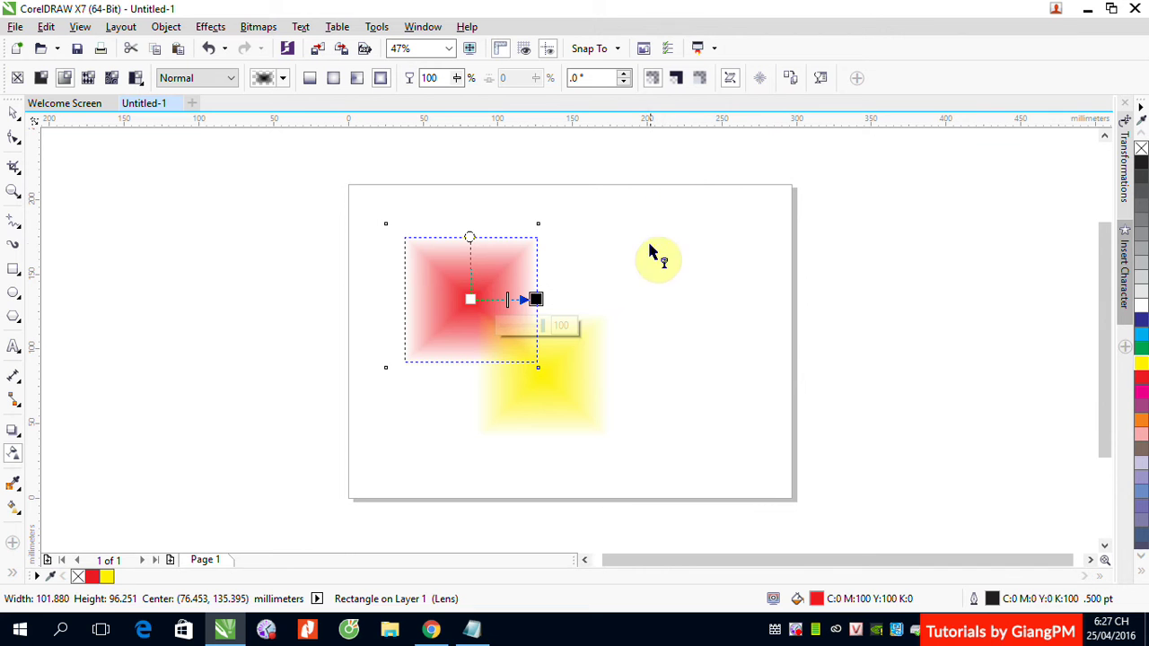
pyautogui.click(858, 79)
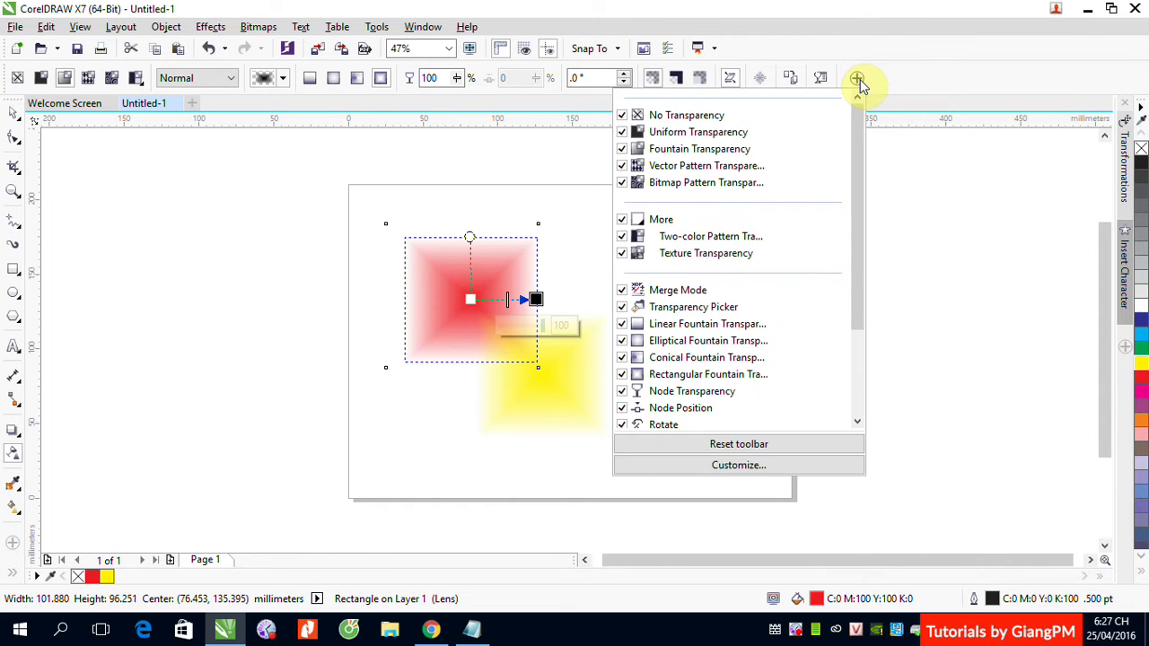
pyautogui.click(858, 81)
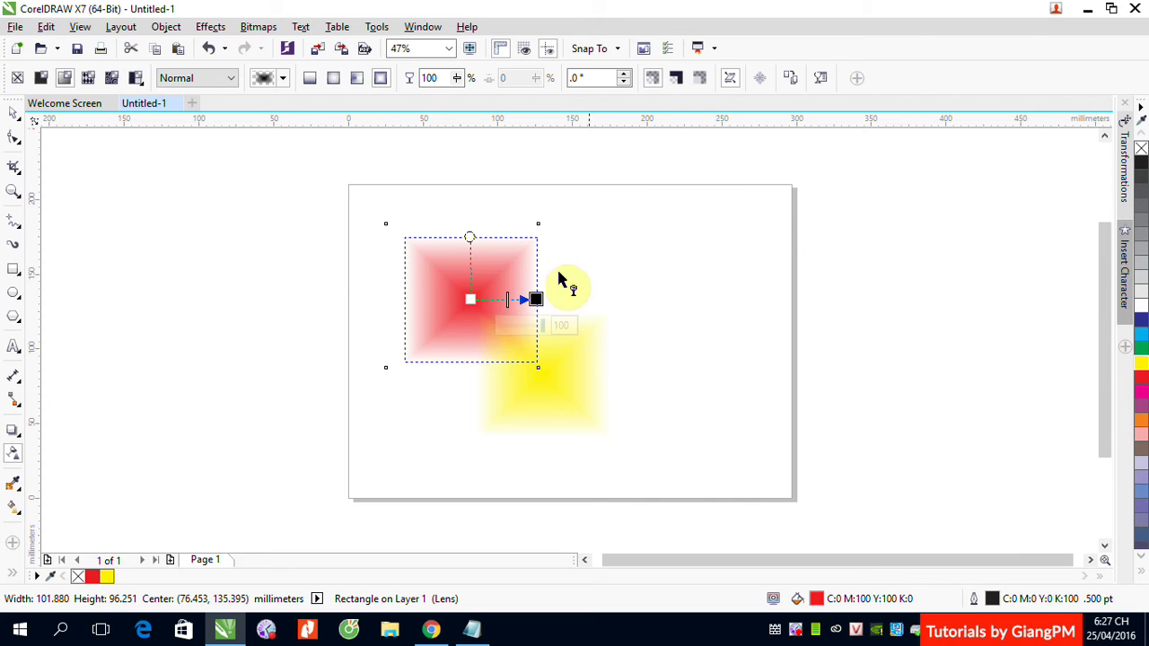
# Step: Shrink the red rectangle's transparency gradient slightly and rotate it to about -3.4° using its end node
pyautogui.moveTo(536, 299)
pyautogui.mouseDown()
pyautogui.moveTo(585, 300)
pyautogui.moveTo(529, 302)
pyautogui.mouseUp()
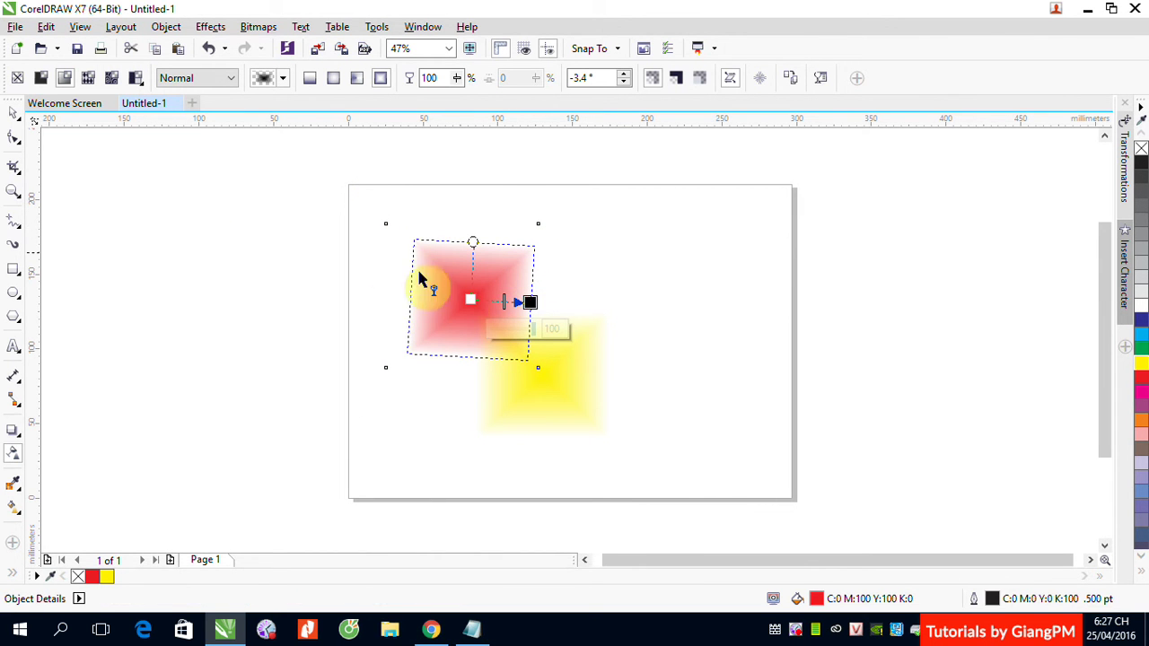
pyautogui.click(470, 300)
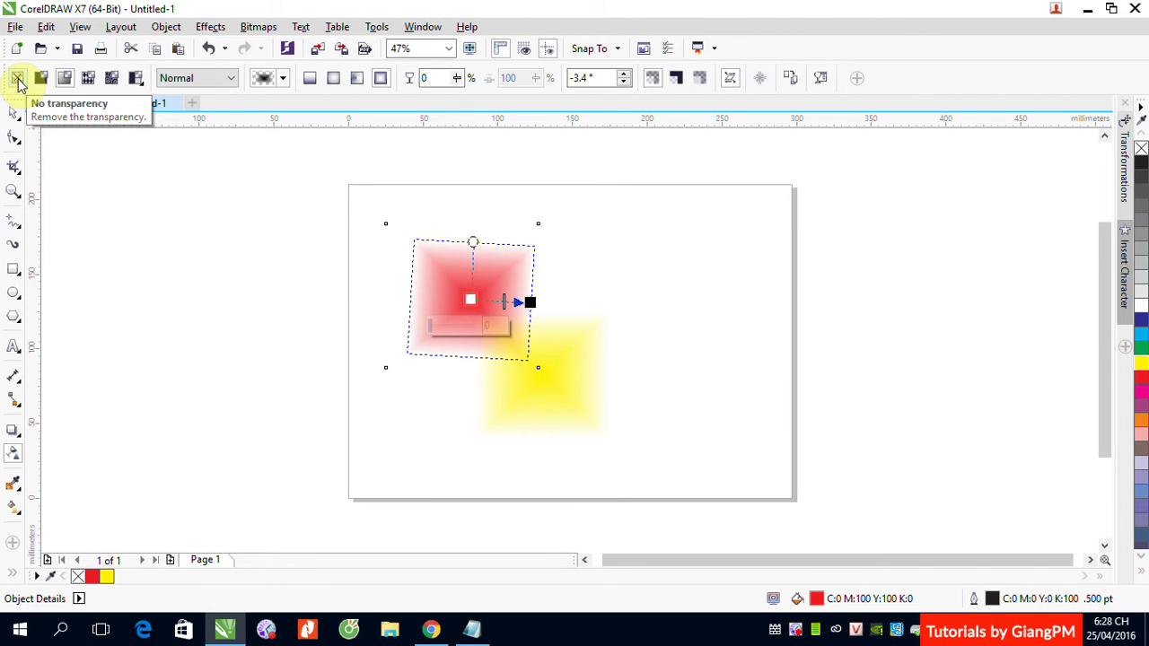
pyautogui.moveTo(431, 329)
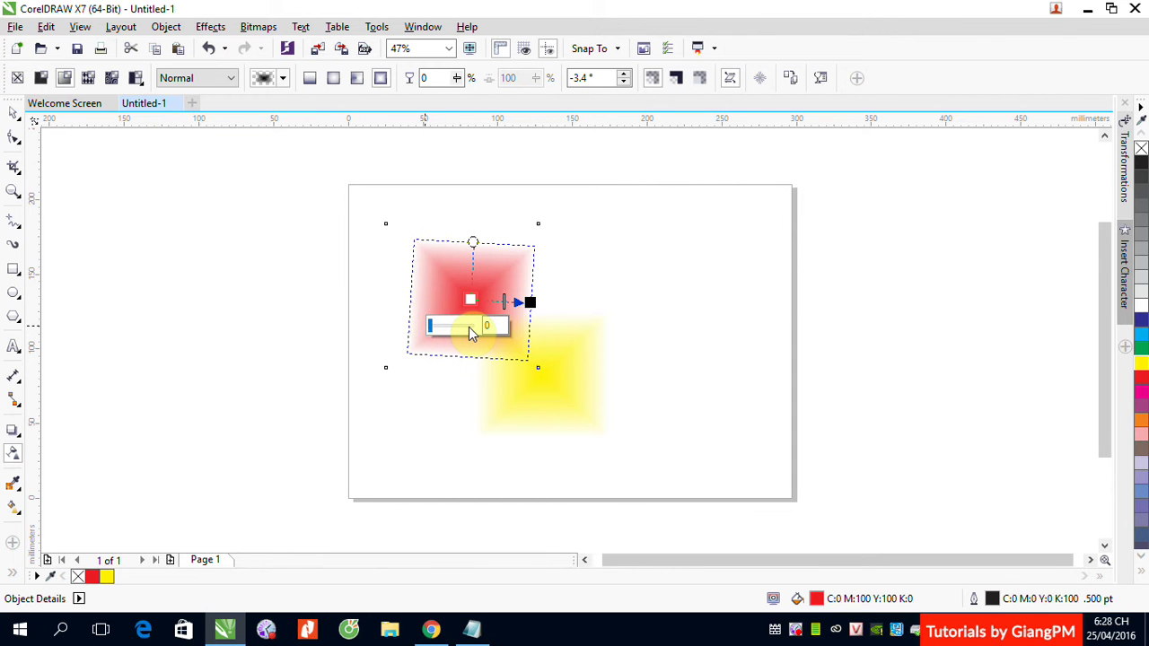
# Step: Delete both the red and yellow rectangles from the page
pyautogui.click(16, 115)
pyautogui.moveTo(332, 203); pyautogui.dragTo(709, 476)
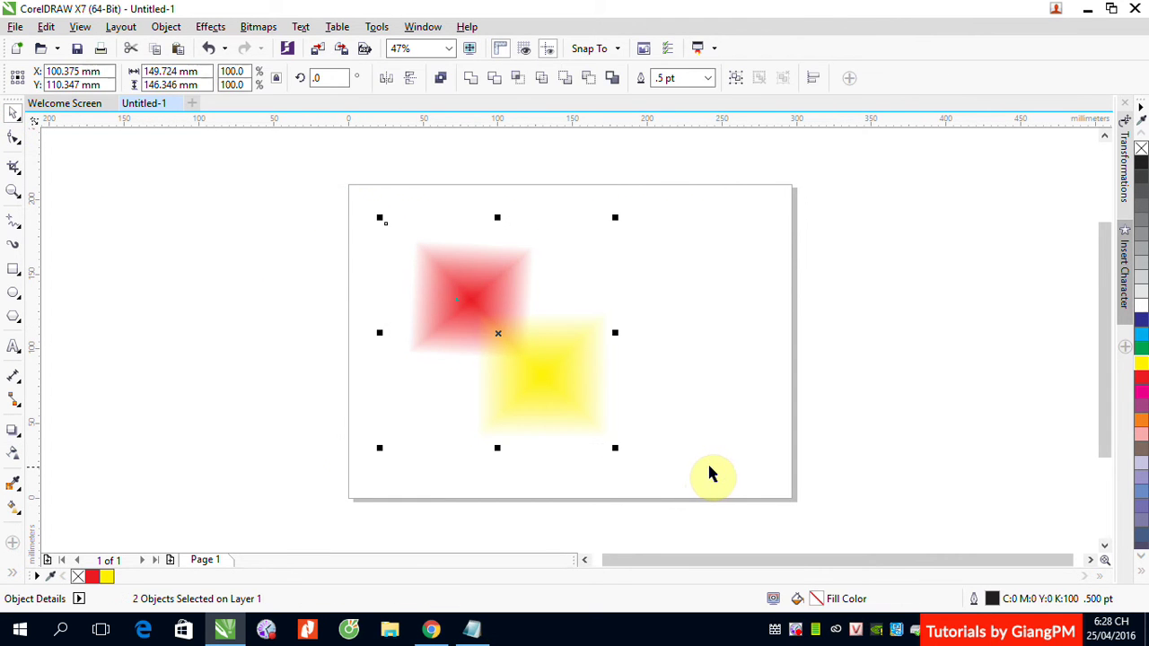
pyautogui.press('Delete')
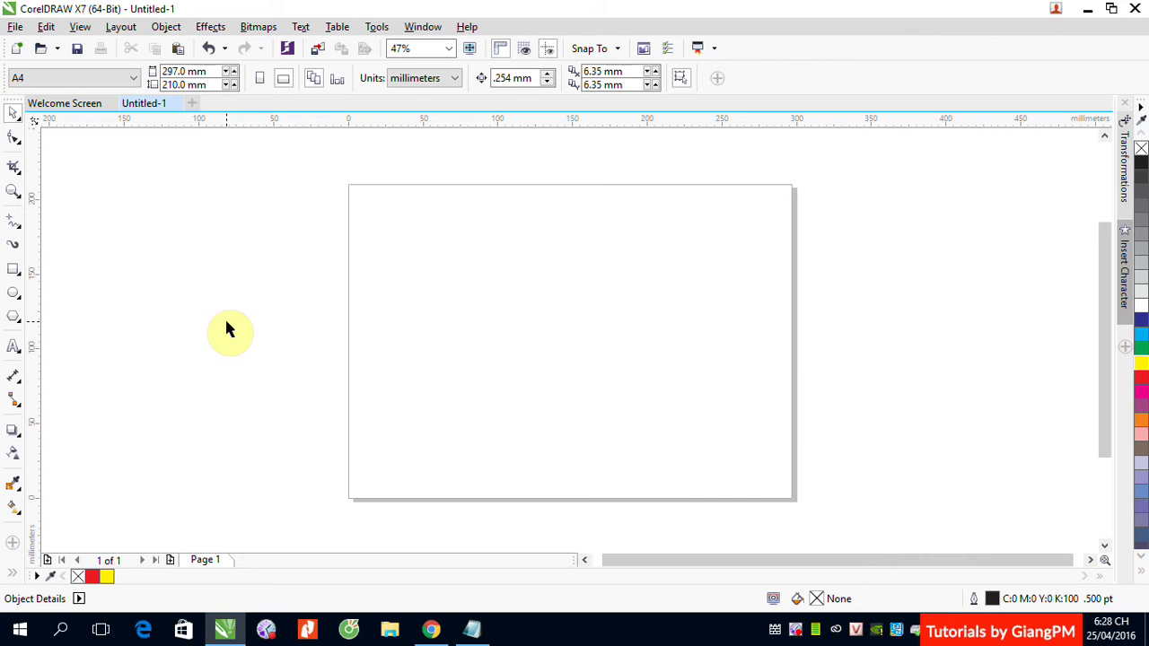
# Step: Draw a rectangle about 128 mm wide and 108 mm high on the page and fill it with dark blue
pyautogui.click(12, 432)
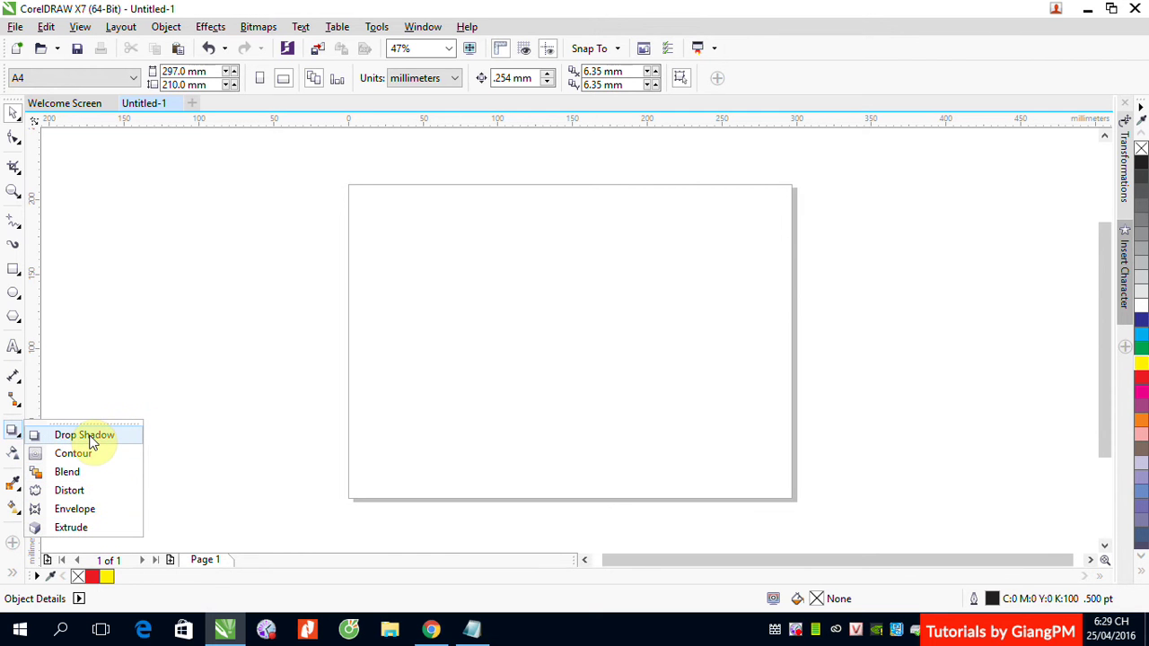
pyautogui.click(13, 269)
pyautogui.click(55, 272)
pyautogui.moveTo(400, 239); pyautogui.dragTo(591, 401)
pyautogui.click(16, 113)
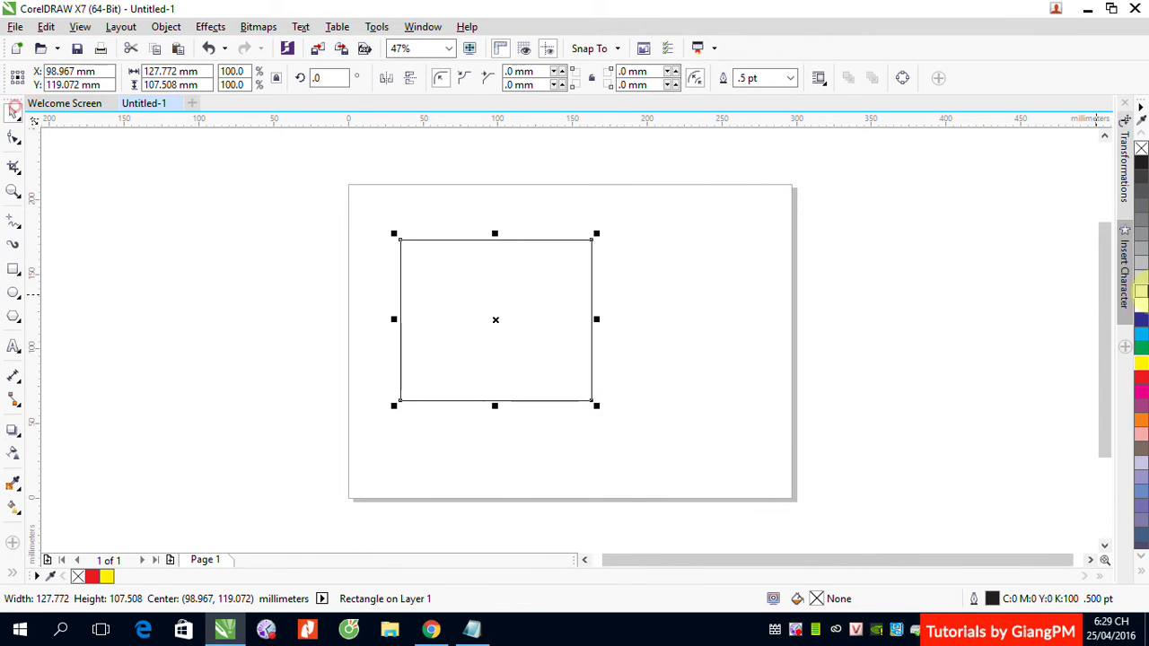
pyautogui.click(1141, 319)
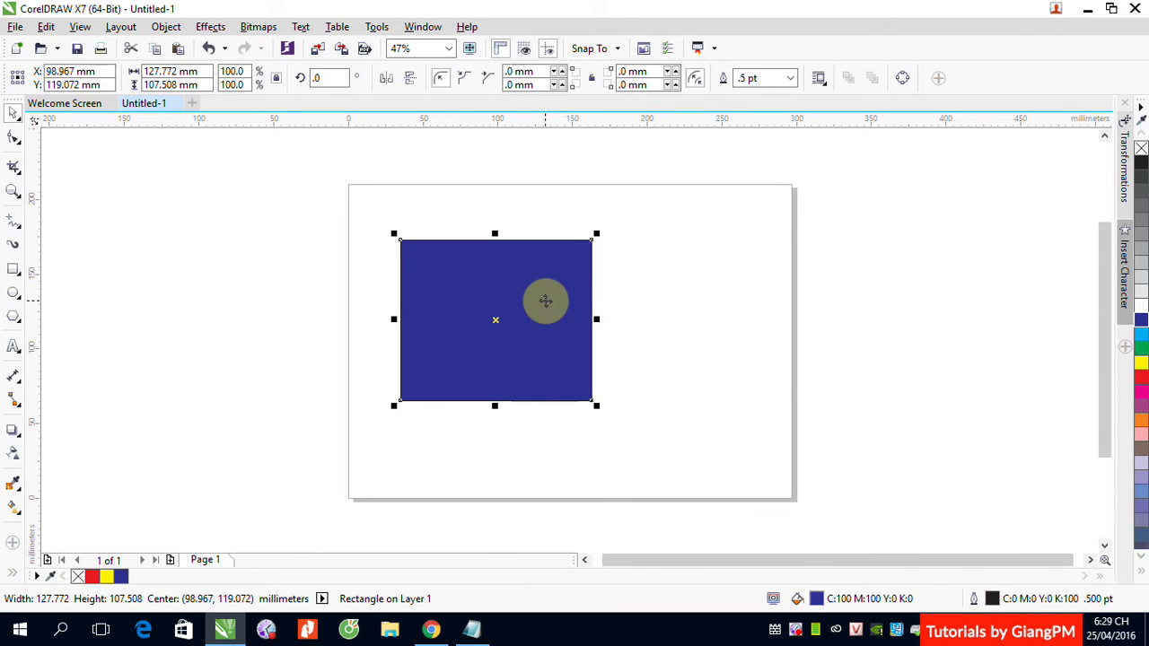
# Step: Apply a drop shadow to the blue rectangle, offset about 34 mm horizontally and -20 mm vertically
pyautogui.click(12, 433)
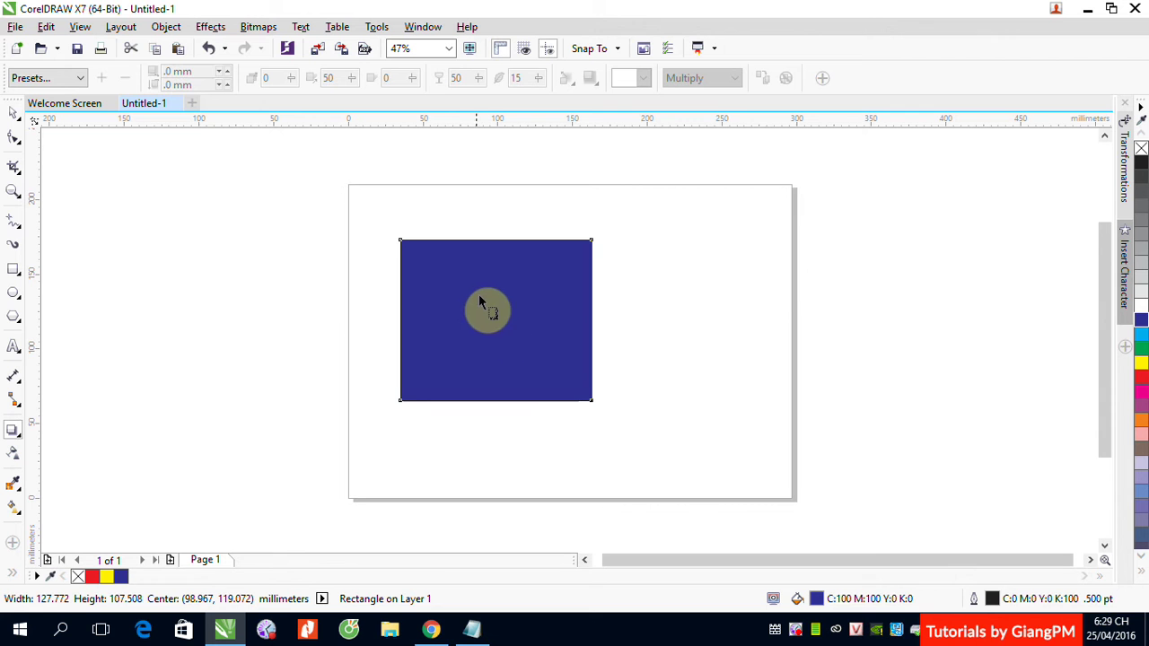
pyautogui.moveTo(493, 325); pyautogui.dragTo(815, 356)
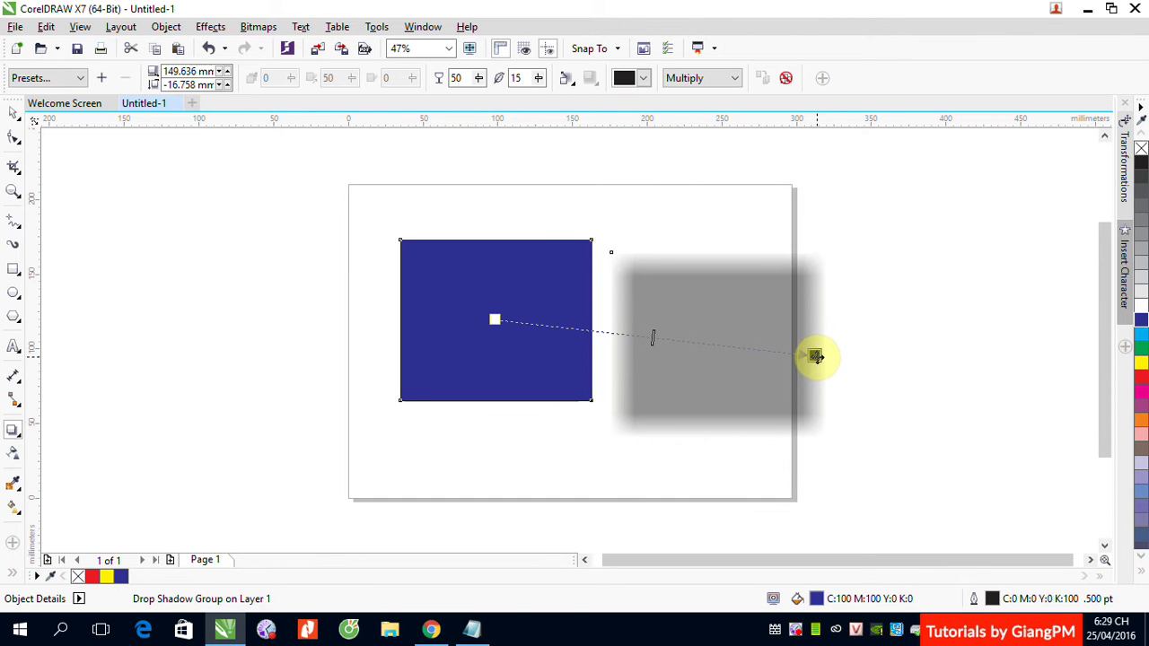
pyautogui.moveTo(815, 356); pyautogui.dragTo(605, 404)
pyautogui.moveTo(699, 455); pyautogui.dragTo(641, 403)
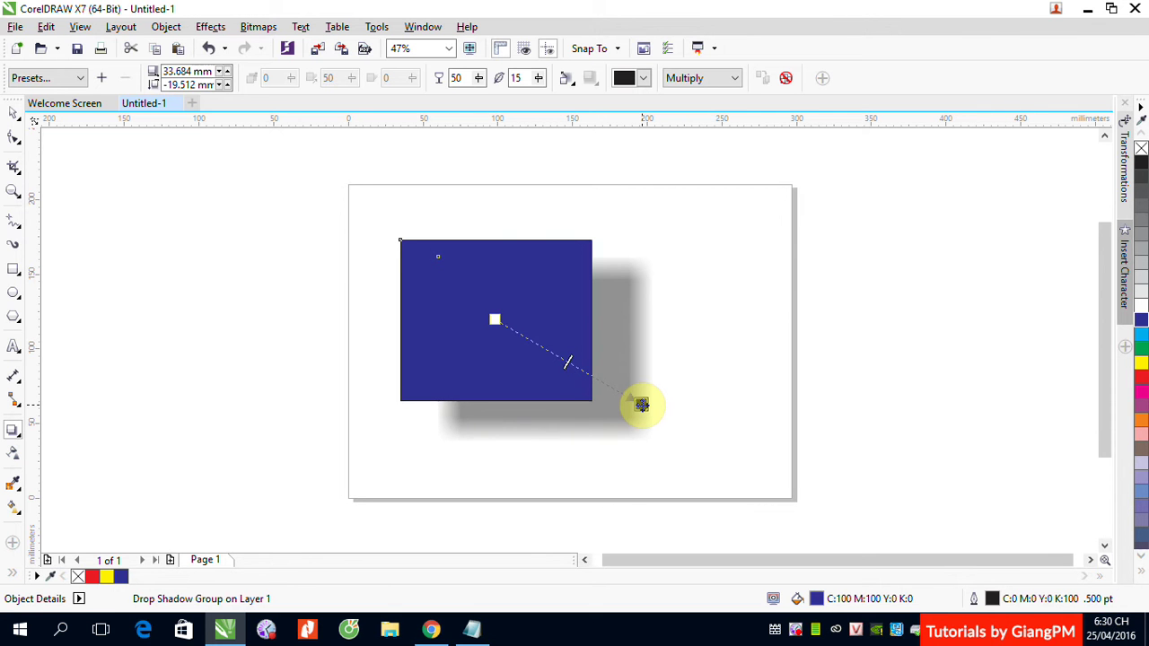
# Step: Try nearer and farther shadow positions, ending with an offset of about 11 mm horizontally and -8 mm vertically
pyautogui.moveTo(641, 405); pyautogui.dragTo(602, 377)
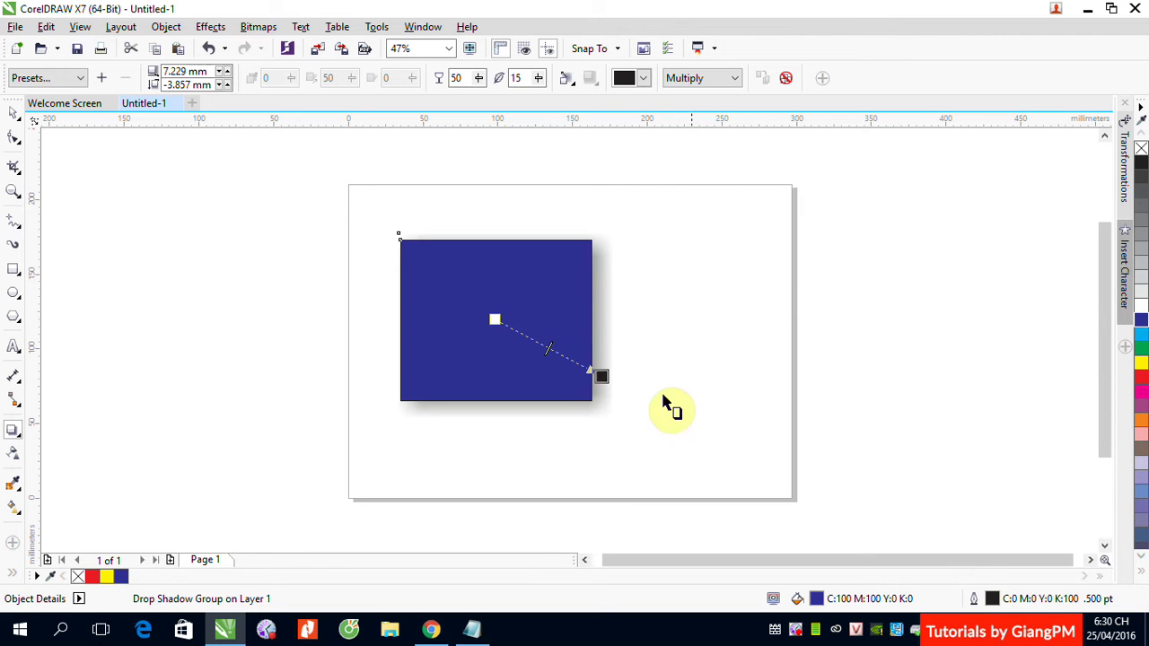
pyautogui.moveTo(601, 376); pyautogui.dragTo(666, 445)
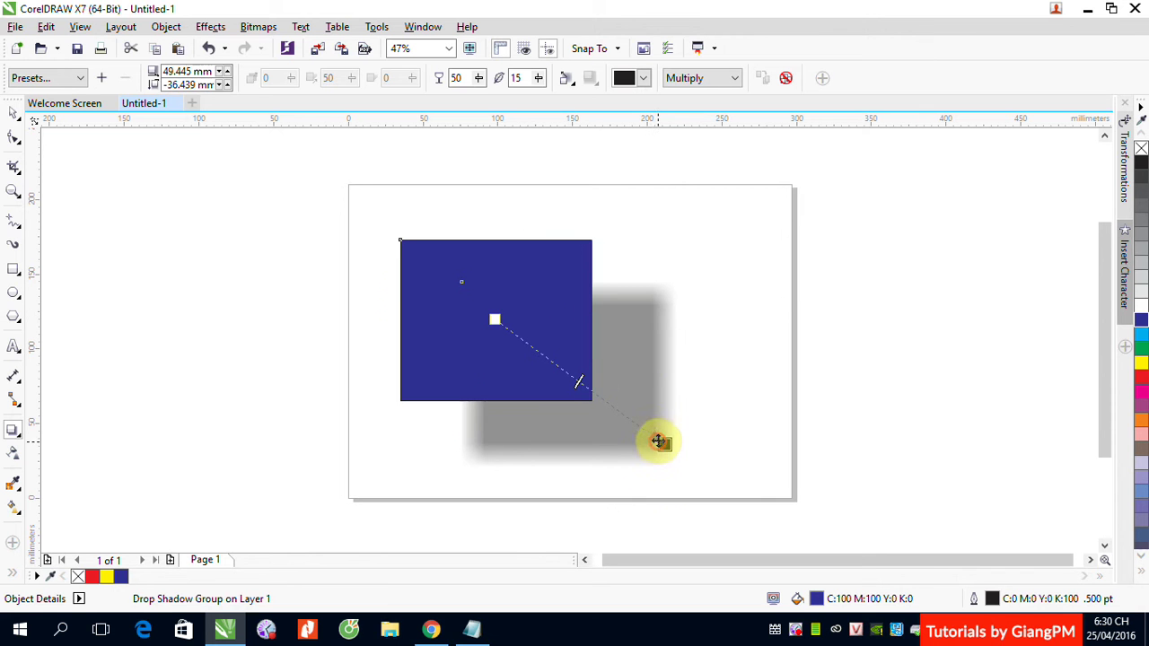
pyautogui.moveTo(663, 443); pyautogui.dragTo(608, 403)
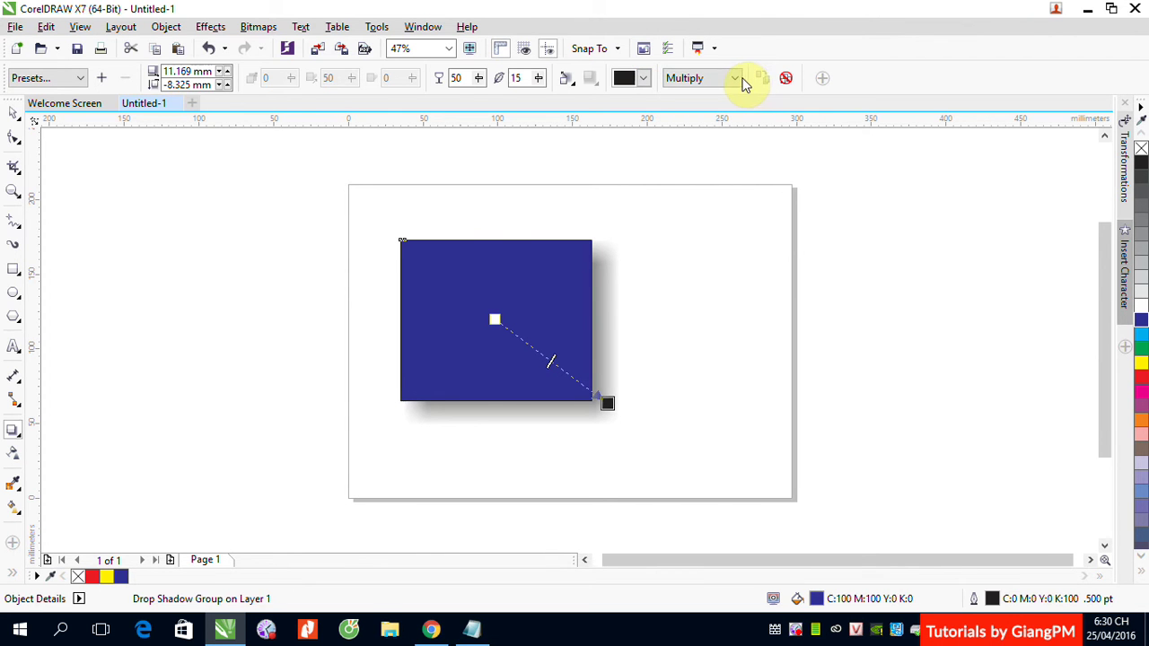
# Step: Try yellow, pale lavender and light blue as the drop shadow colour, restoring black with the Multiply merge mode
pyautogui.click(645, 80)
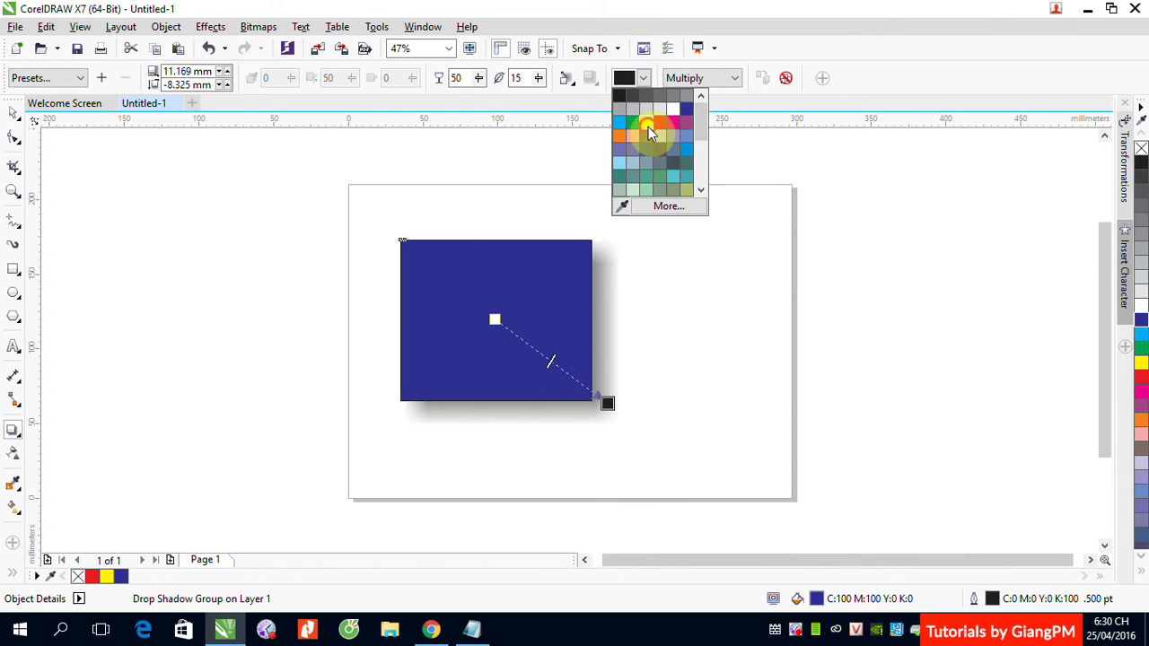
pyautogui.click(647, 123)
pyautogui.click(644, 79)
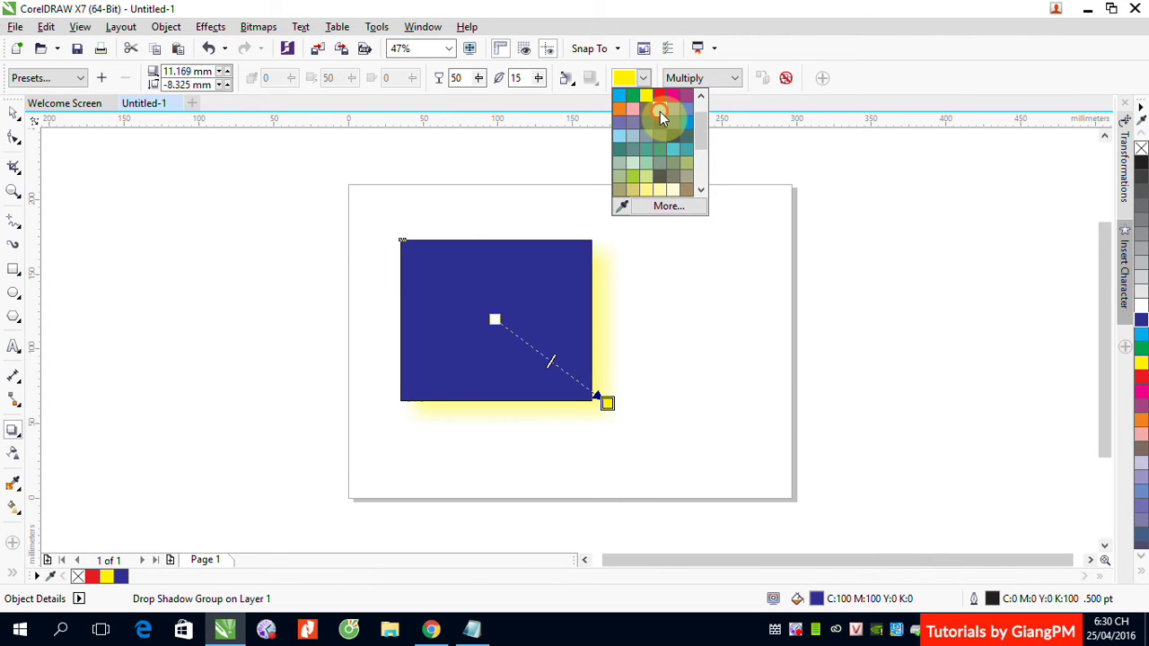
pyautogui.click(660, 111)
pyautogui.click(646, 81)
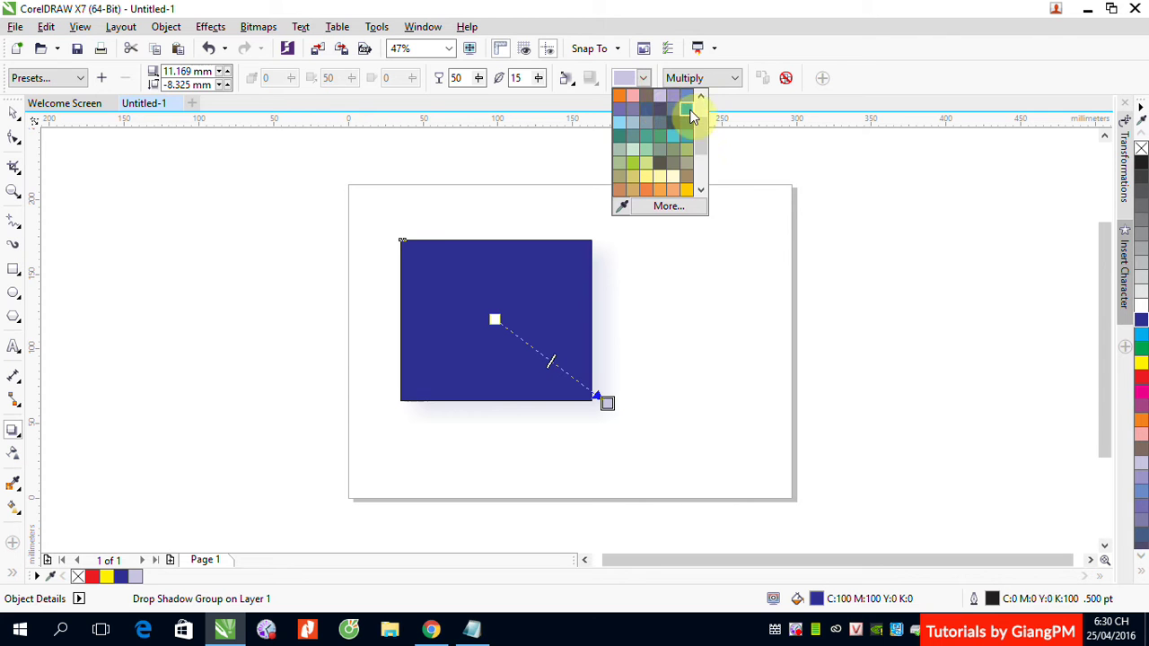
pyautogui.click(688, 112)
pyautogui.click(640, 79)
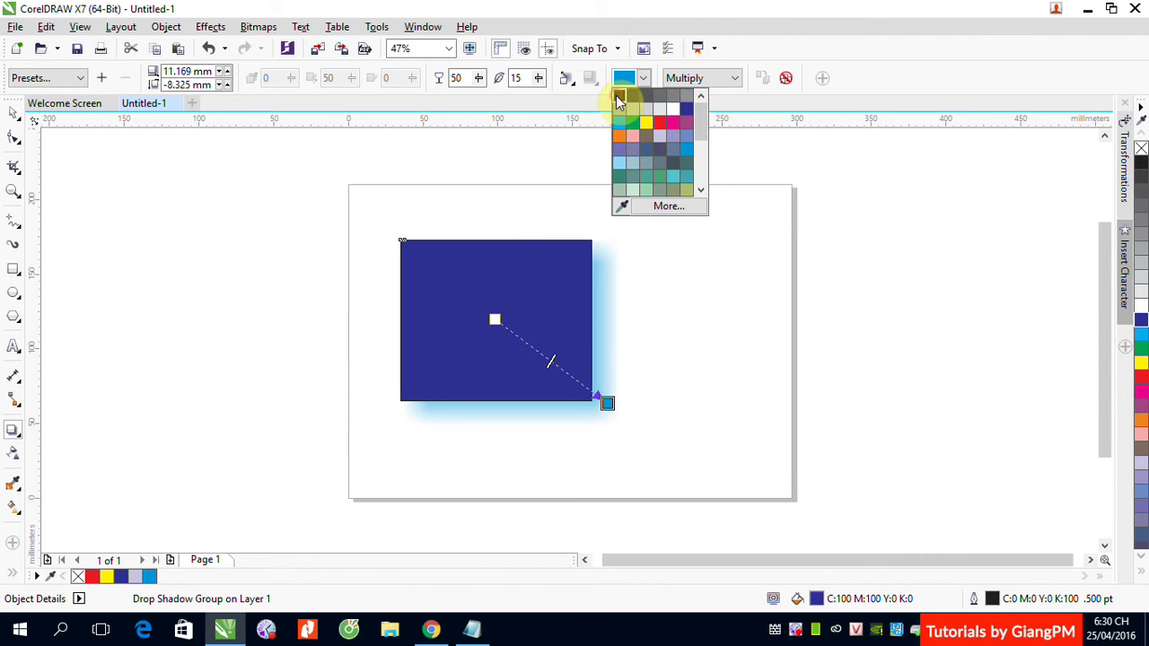
pyautogui.click(619, 96)
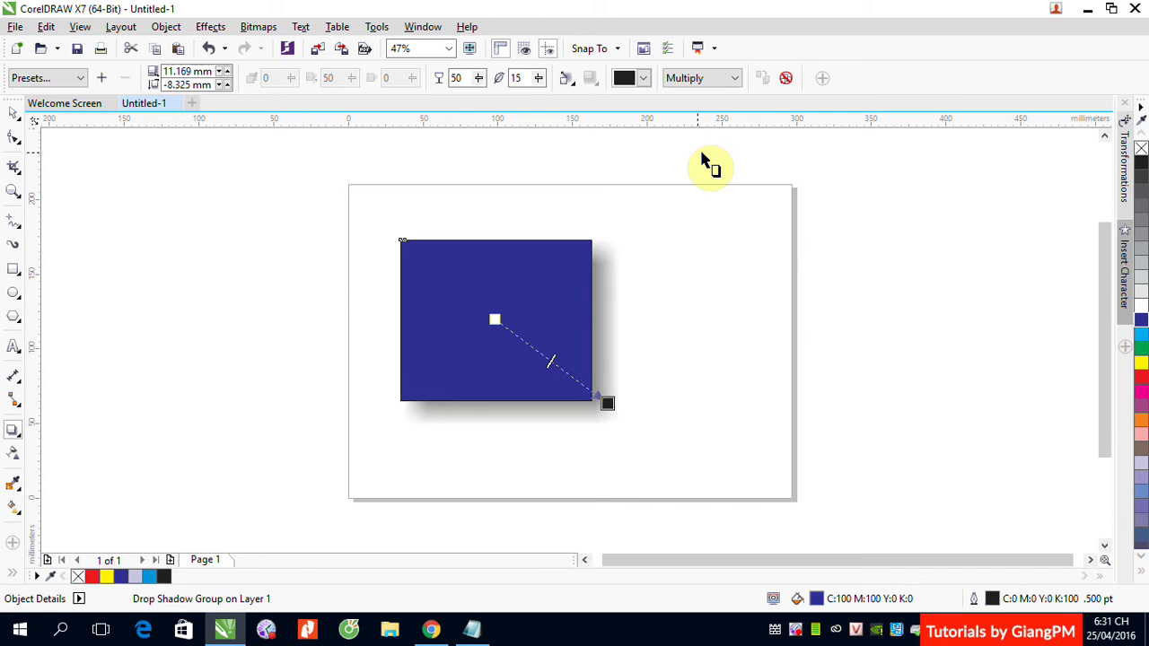
pyautogui.click(736, 79)
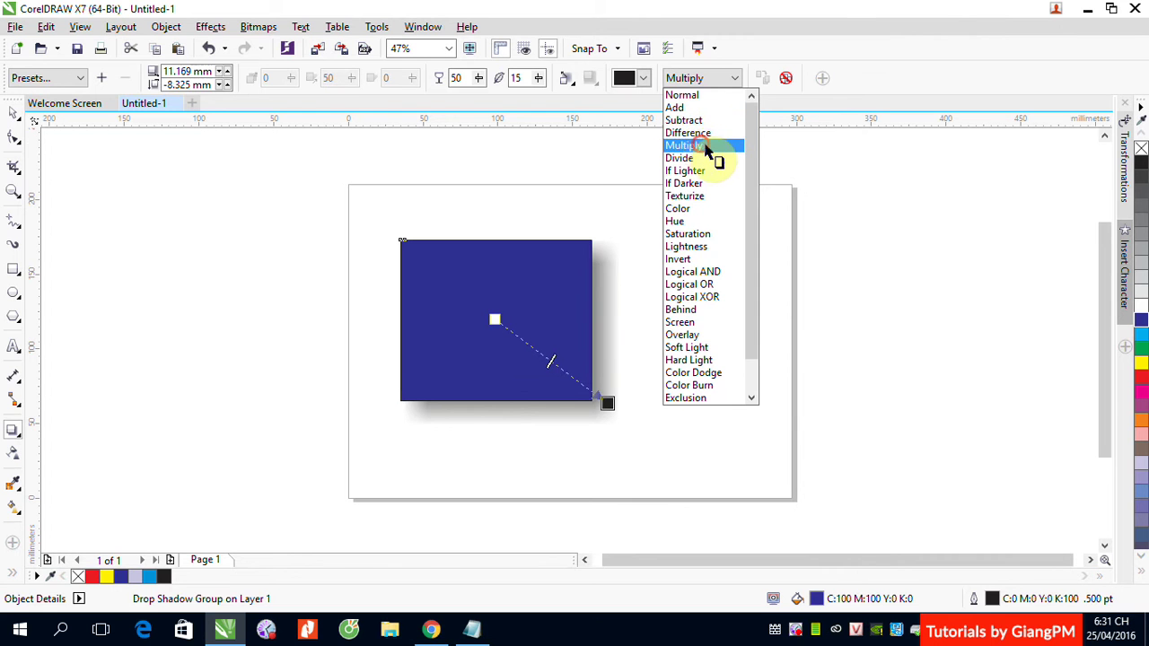
pyautogui.click(706, 145)
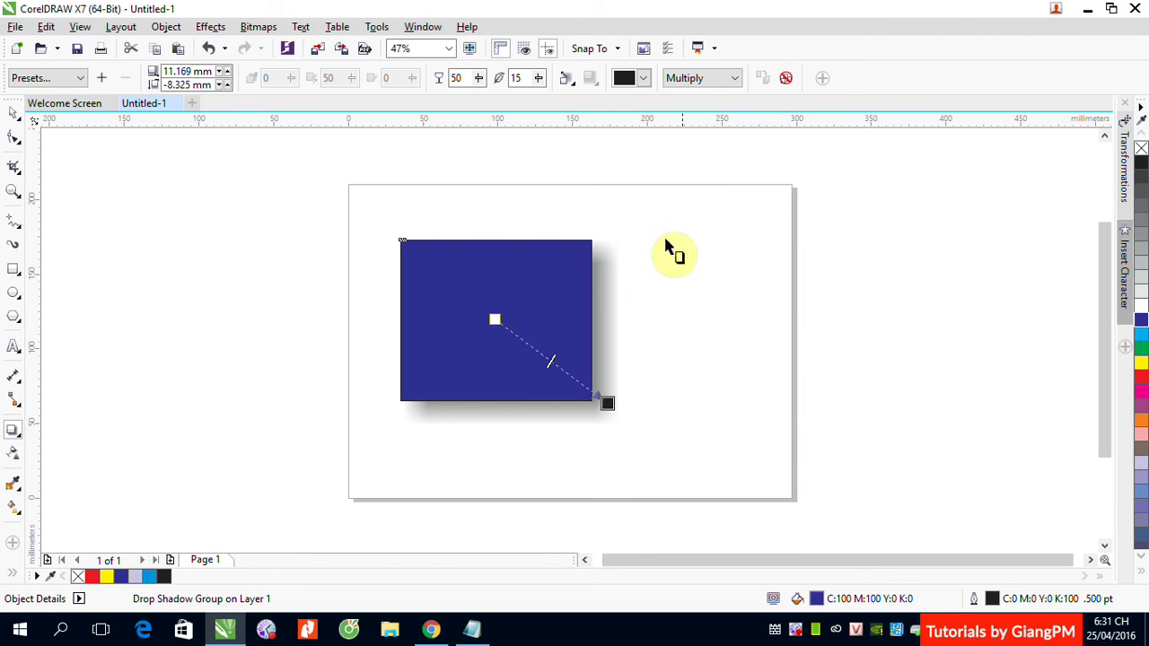
# Step: Draw a yellow rectangle about 173 mm wide and 83 mm high overlapping the blue rectangle's lower edge, and send it to the back
pyautogui.click(13, 270)
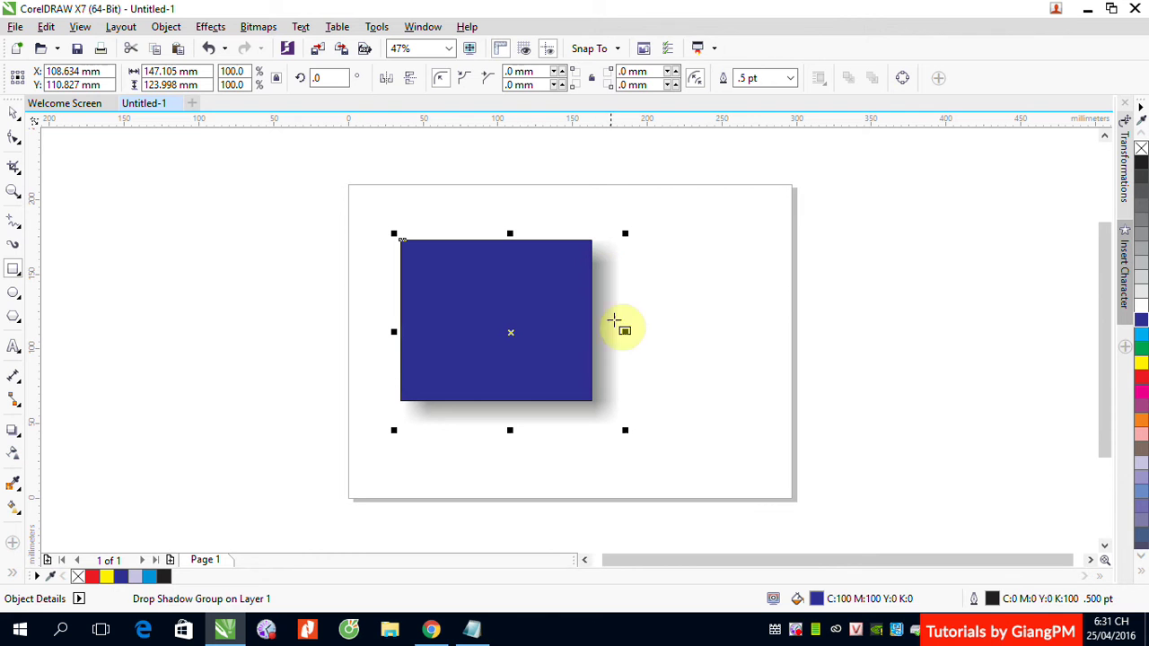
pyautogui.moveTo(716, 357); pyautogui.dragTo(457, 481)
pyautogui.click(13, 114)
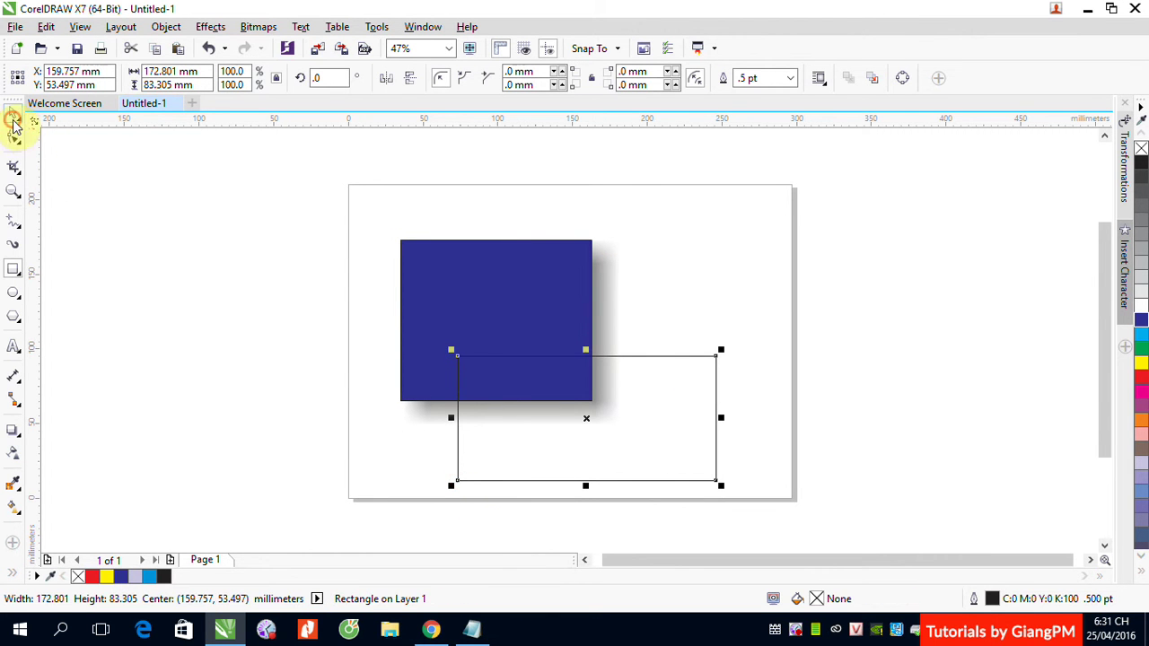
pyautogui.click(1140, 362)
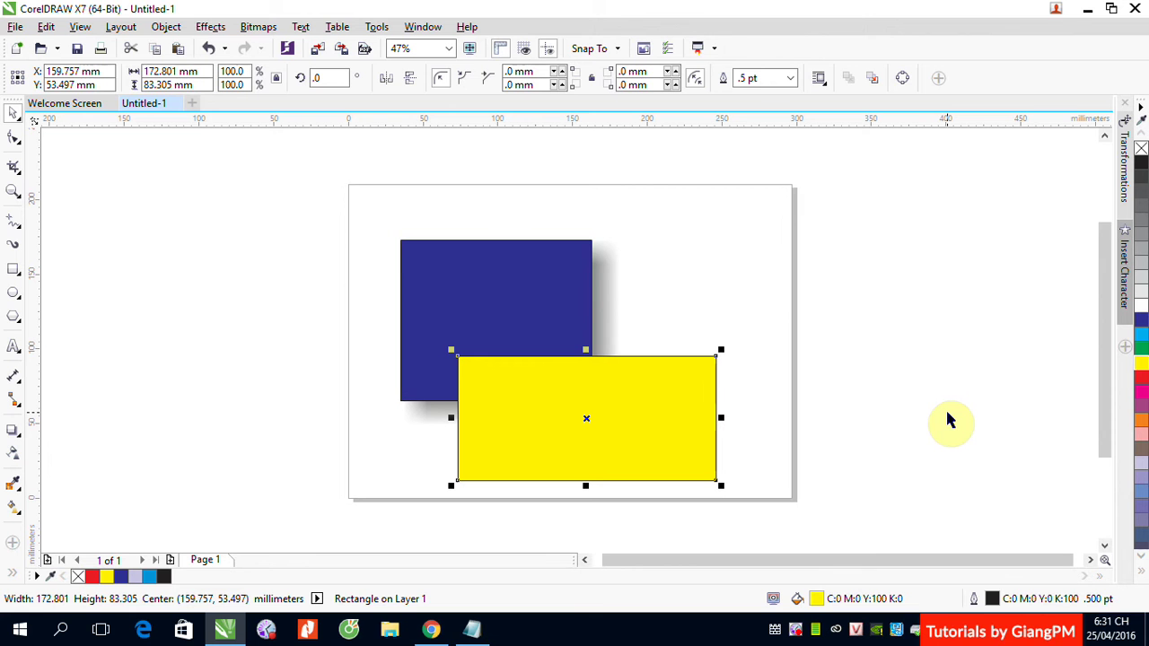
pyautogui.hotkey('shift', 'pagedown')
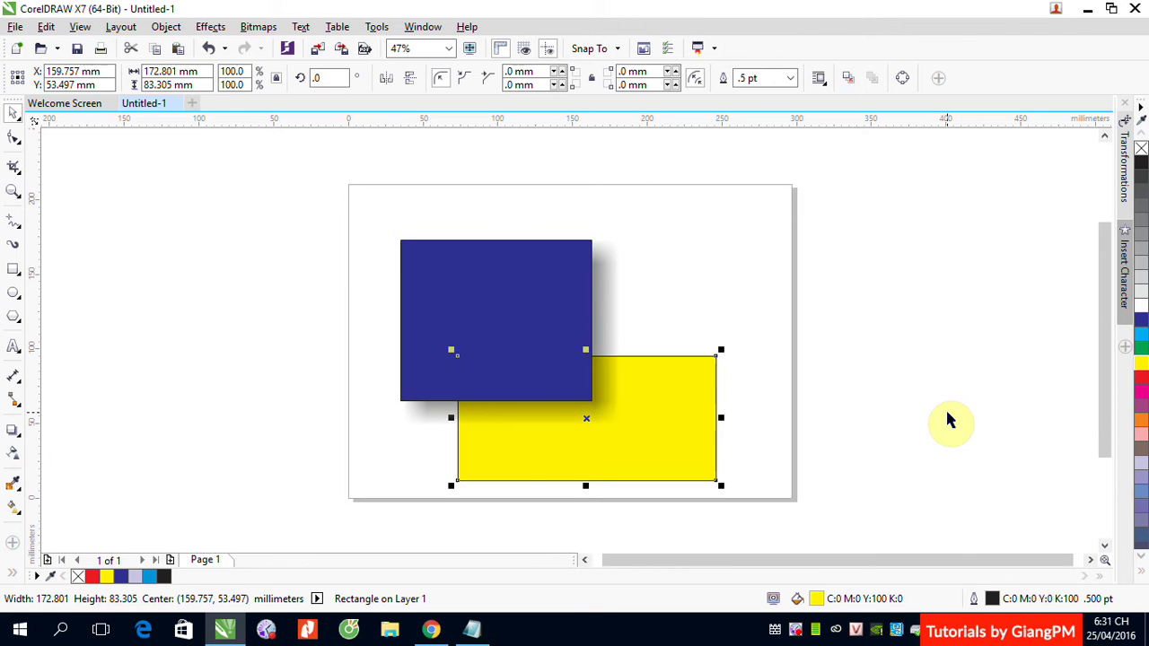
# Step: Try the Divide, If Lighter, If Darker and Texturize merge modes on the blue rectangle's drop shadow
pyautogui.click(610, 305)
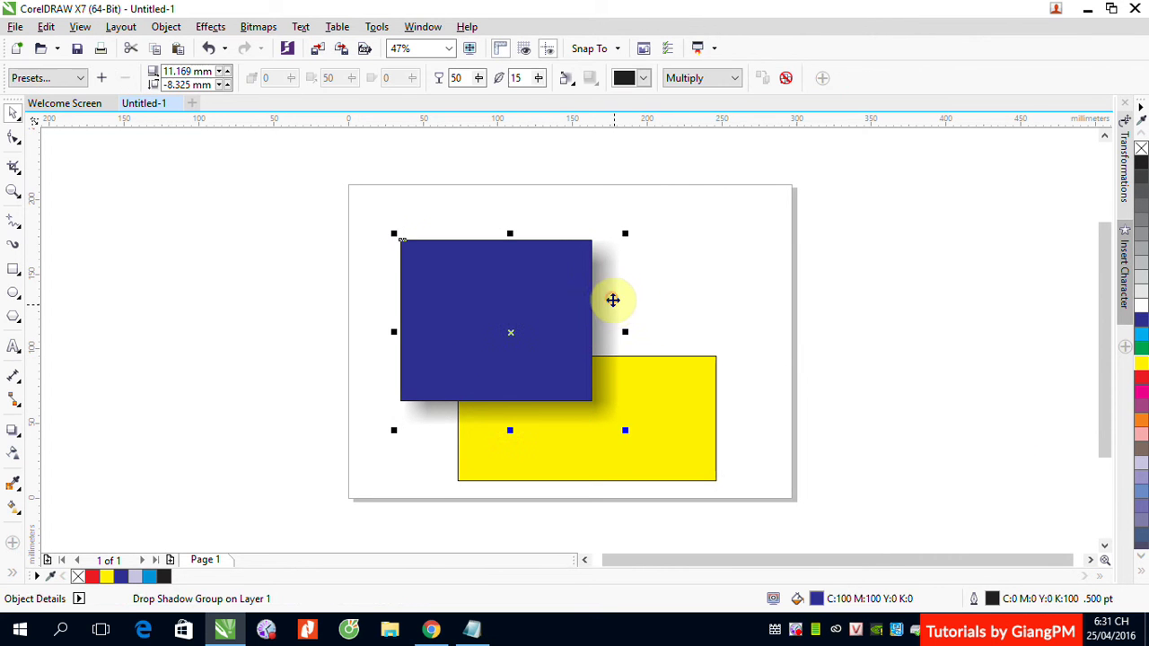
pyautogui.click(737, 79)
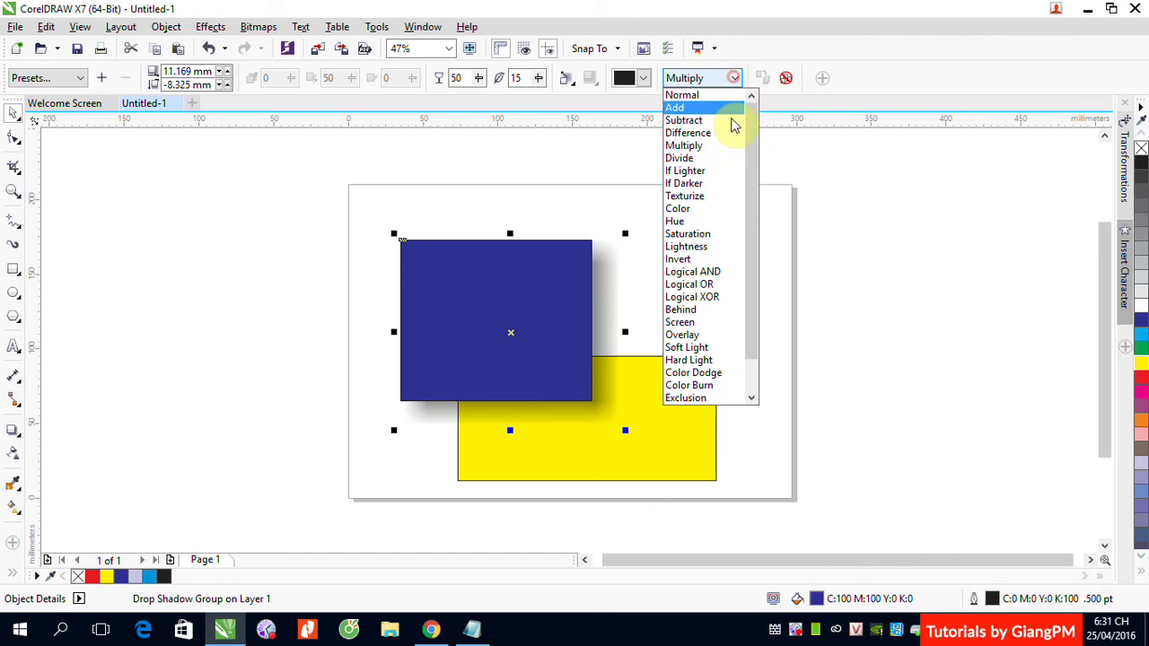
pyautogui.click(722, 157)
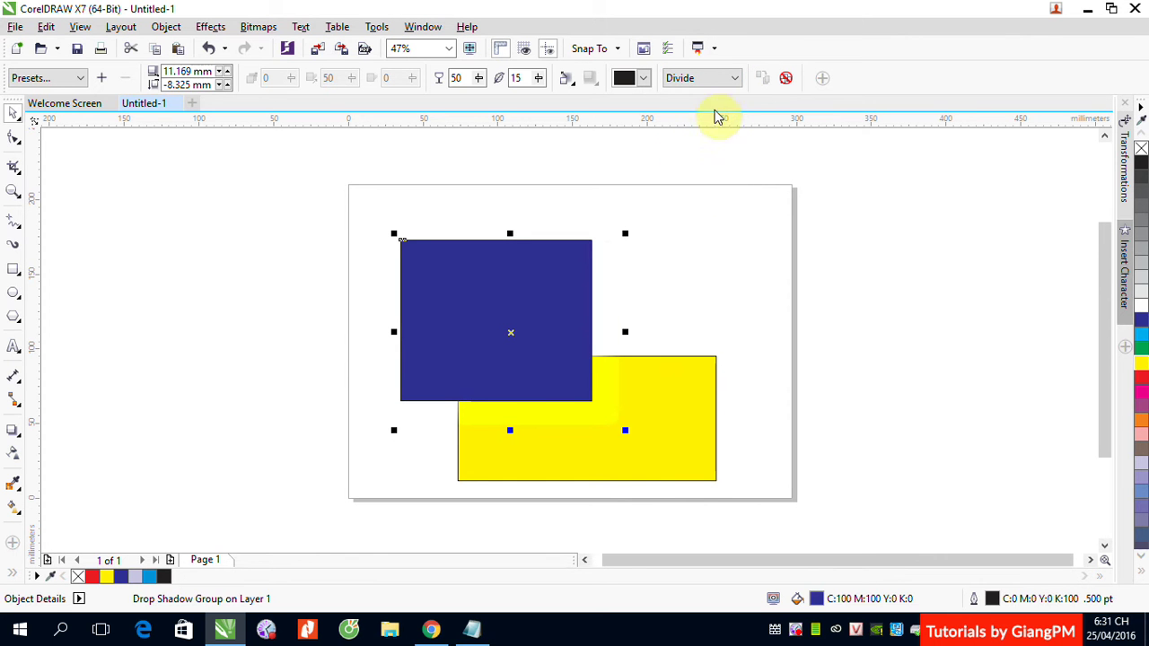
pyautogui.click(732, 79)
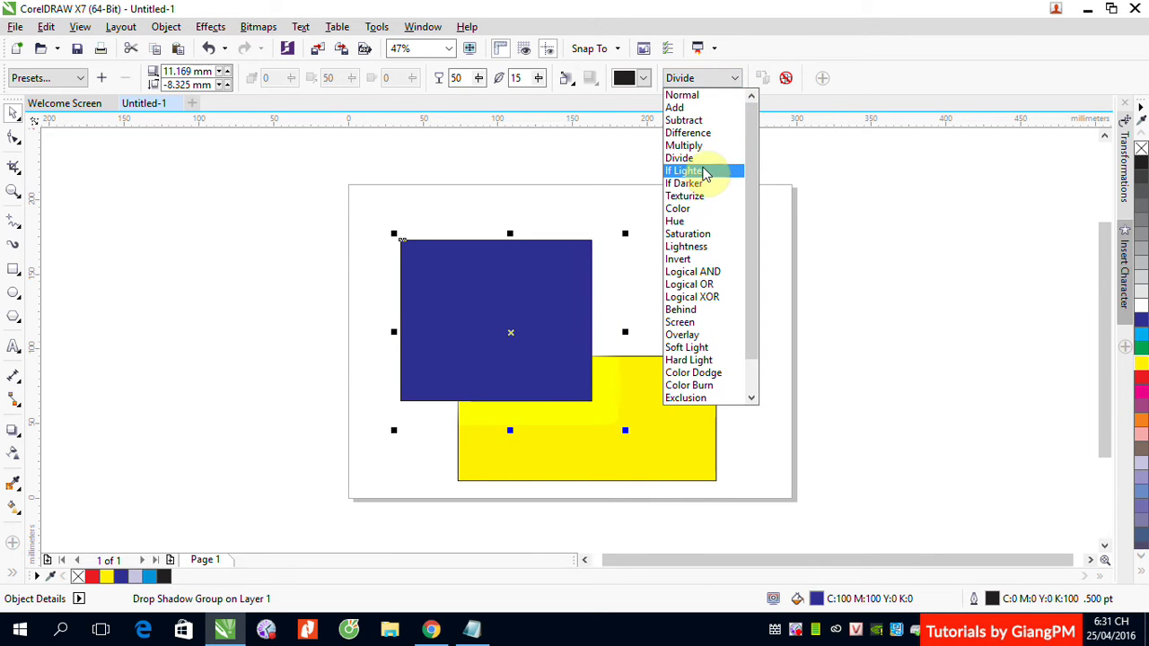
pyautogui.click(705, 171)
pyautogui.click(735, 79)
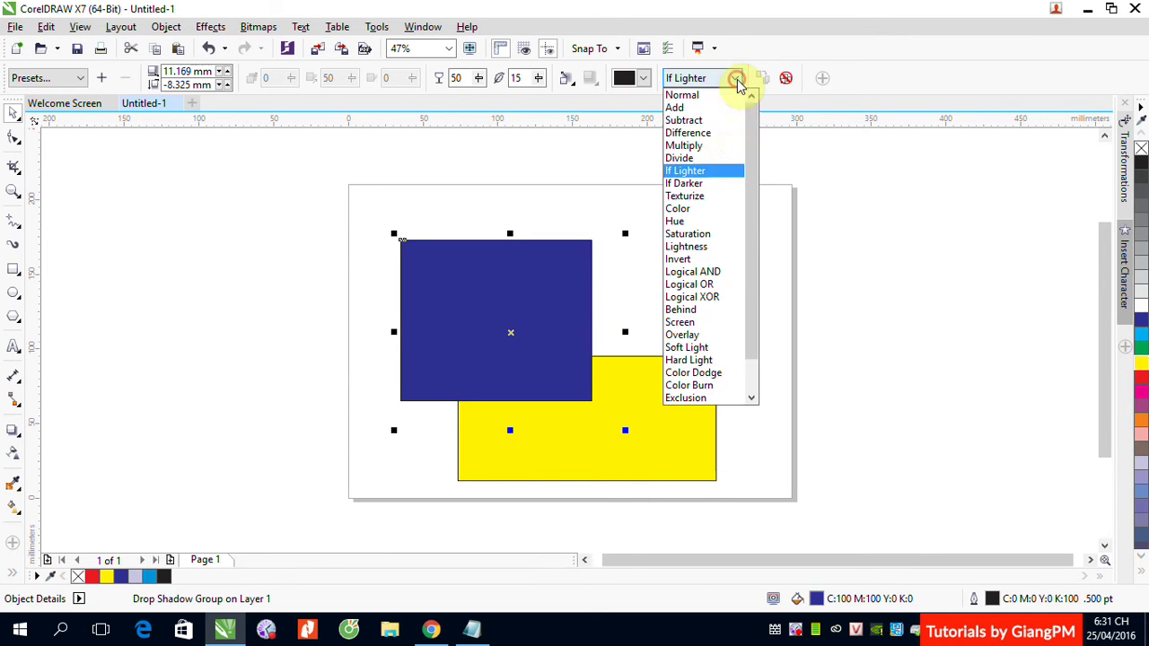
pyautogui.click(710, 188)
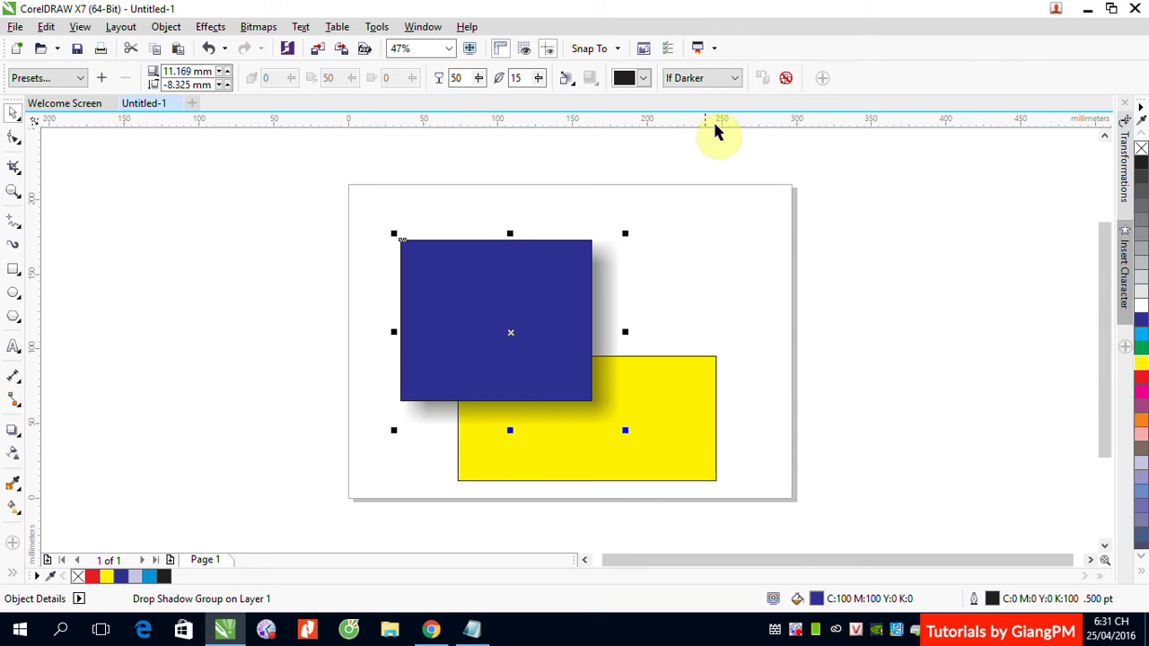
pyautogui.click(736, 79)
pyautogui.click(719, 196)
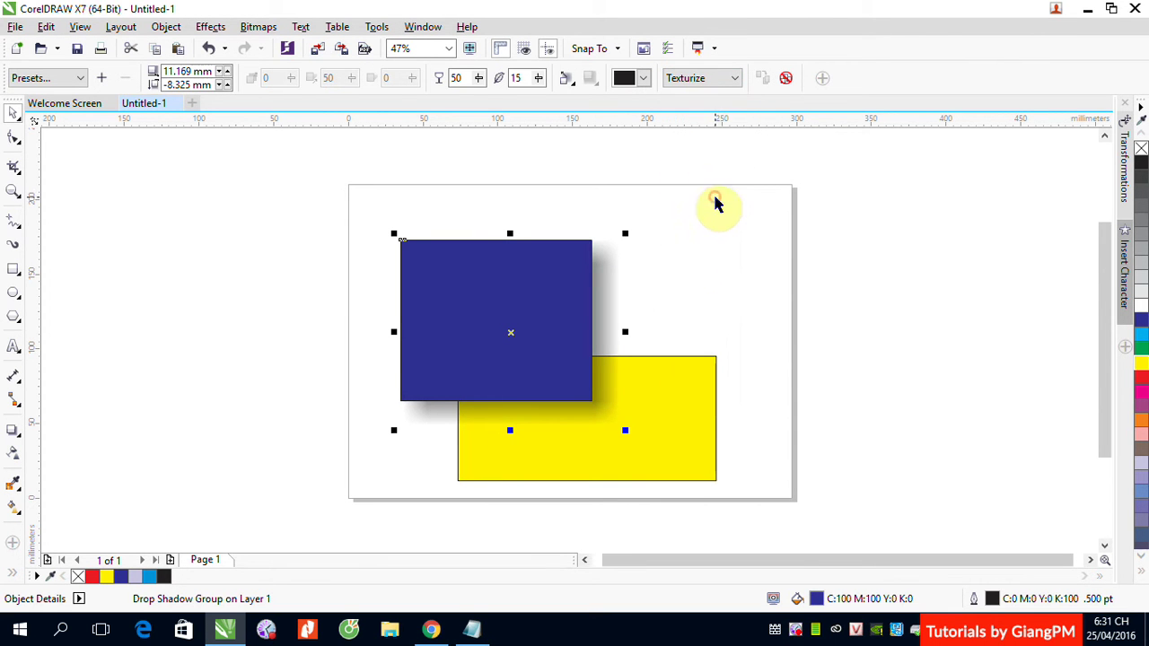
# Step: Try the Hue and Normal merge modes on the drop shadow, and return it to Multiply
pyautogui.click(734, 79)
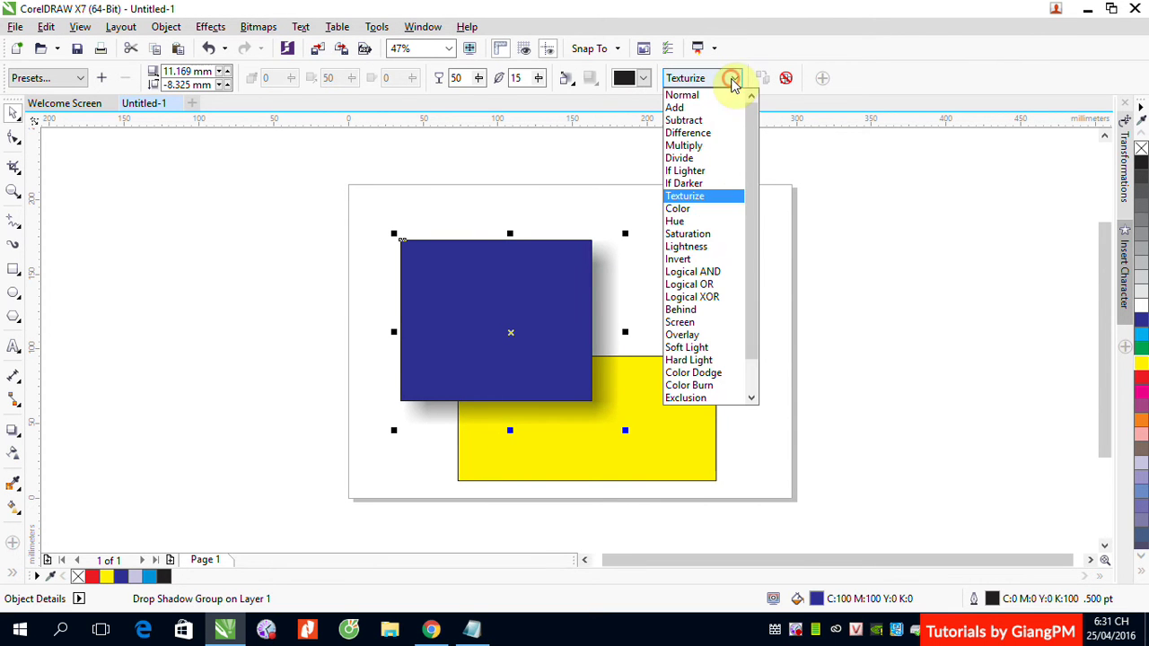
pyautogui.click(687, 222)
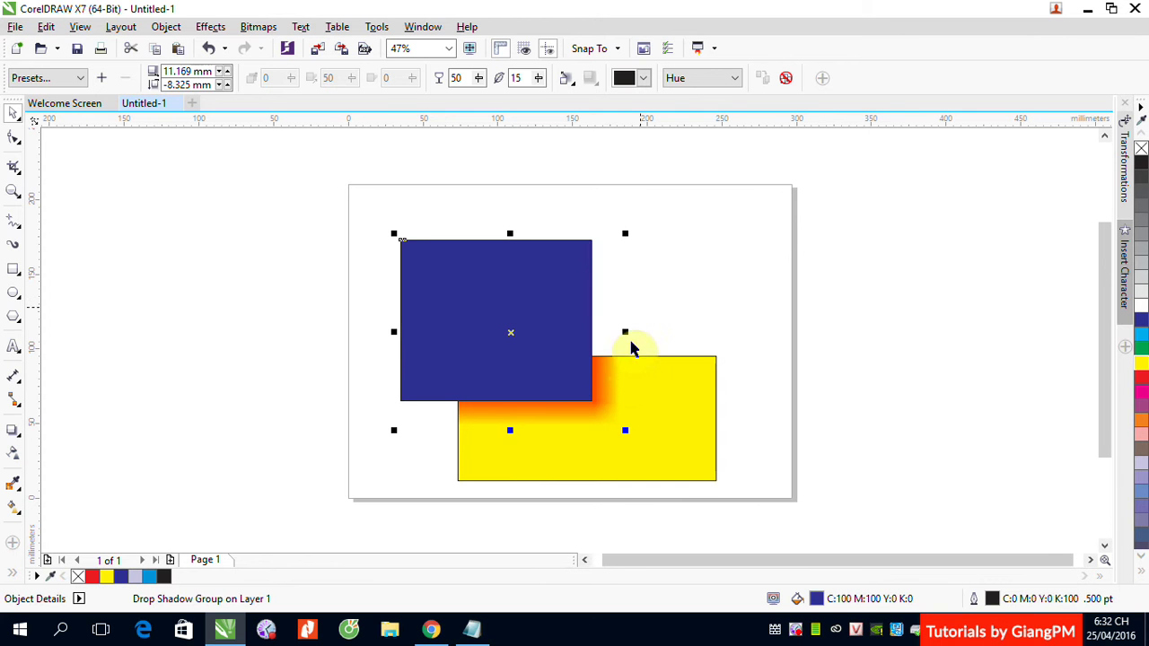
pyautogui.click(735, 78)
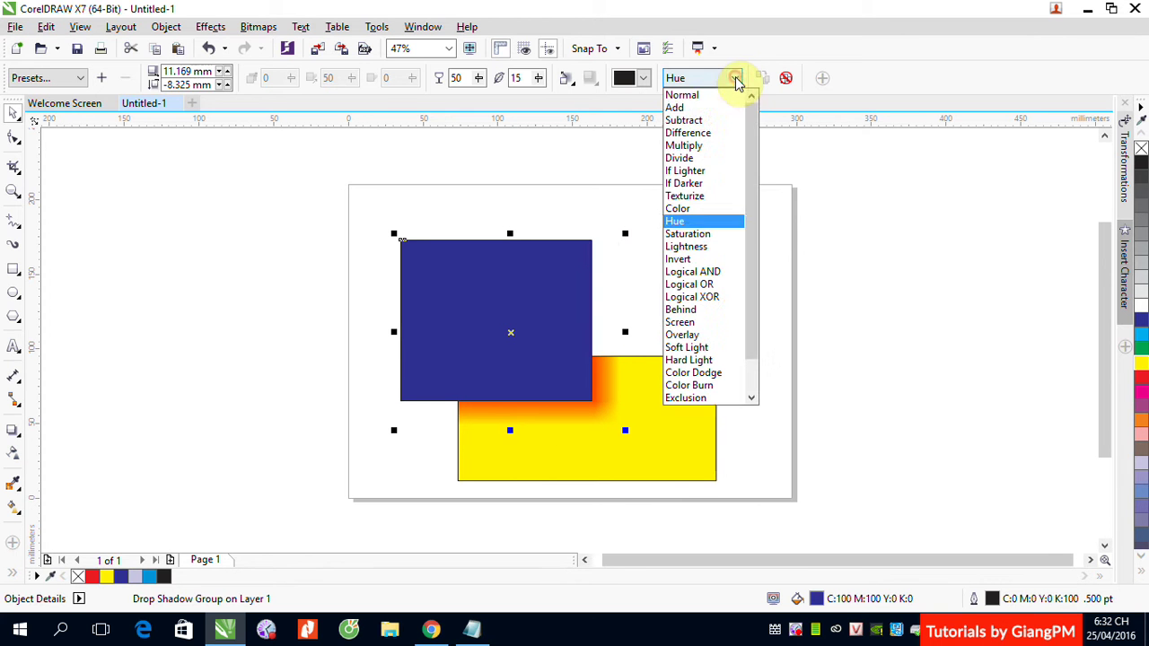
pyautogui.click(706, 99)
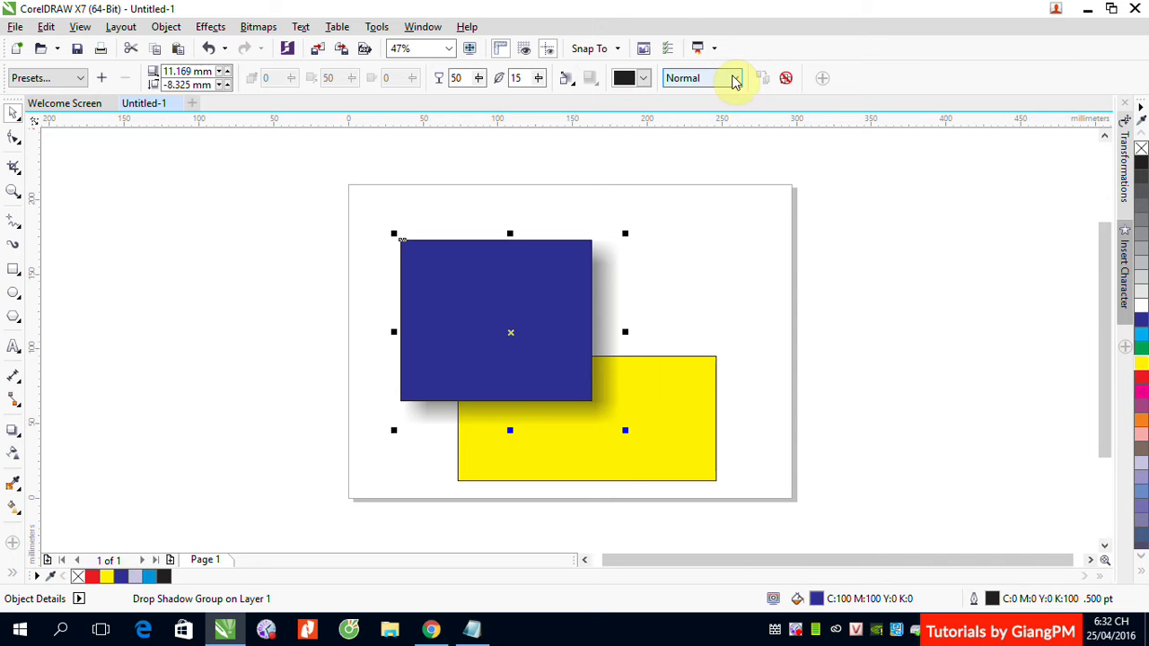
pyautogui.click(733, 78)
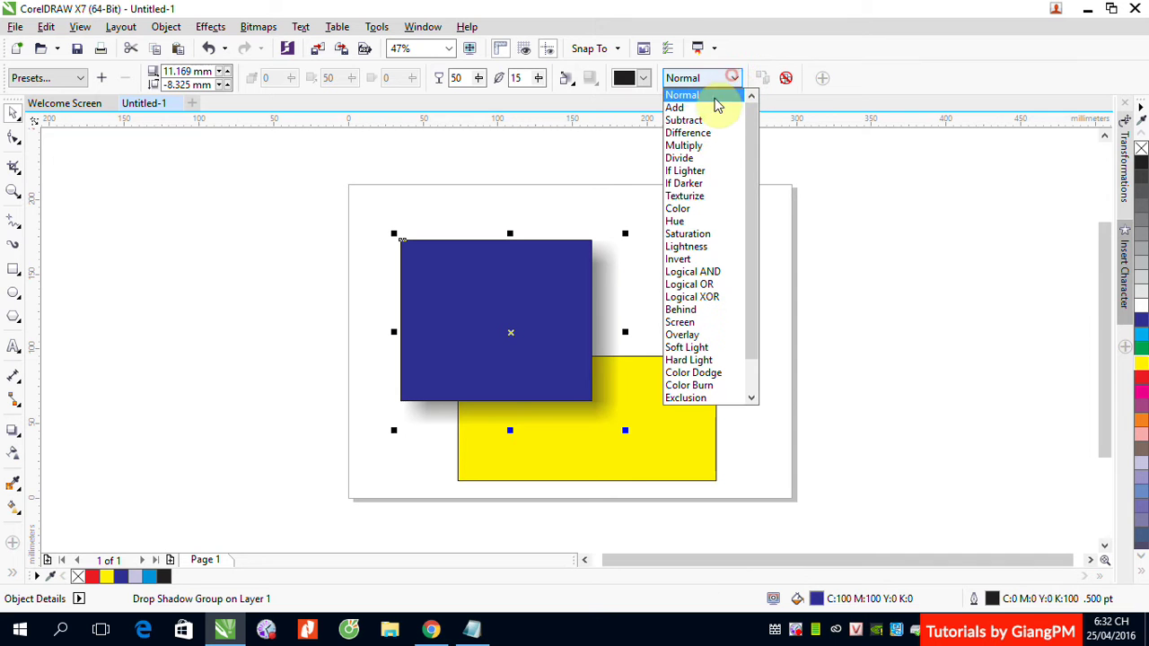
pyautogui.click(693, 145)
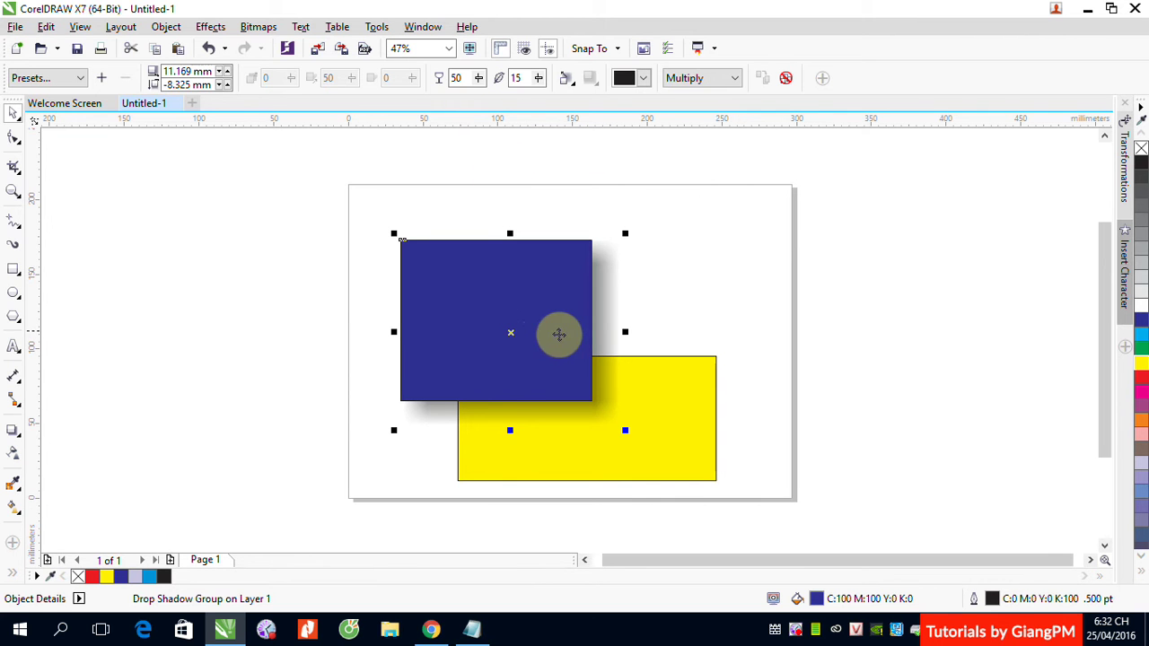
# Step: Try drop shadow opacities of 74, 53 and 0 on the blue rectangle
pyautogui.click(13, 430)
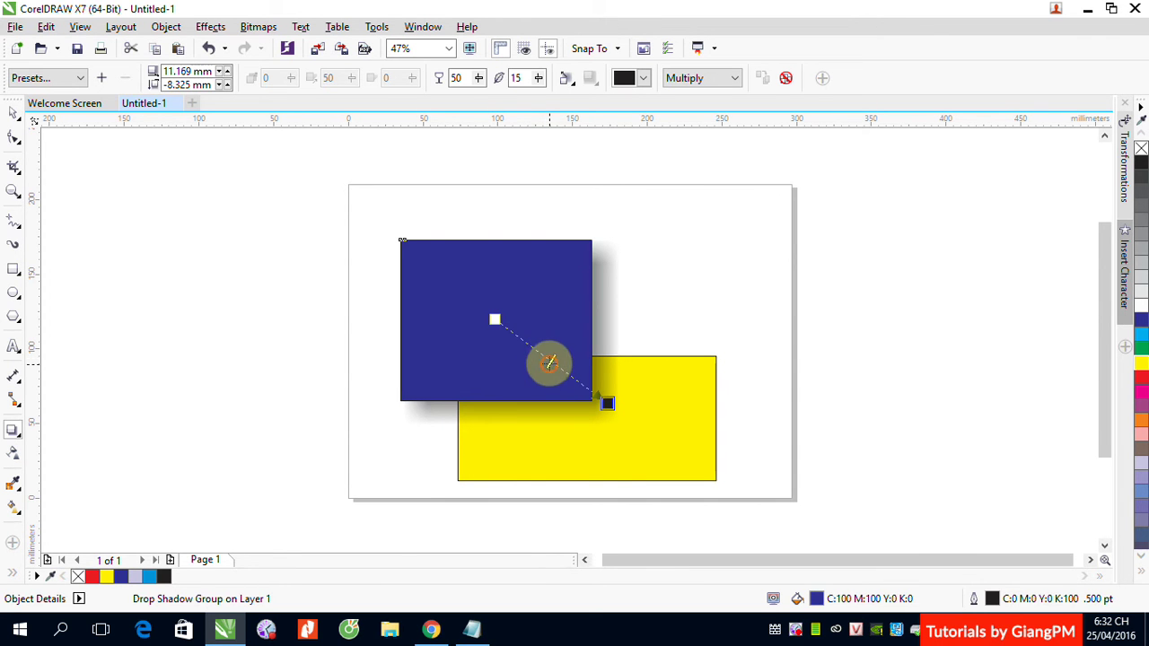
pyautogui.moveTo(549, 362); pyautogui.dragTo(574, 375)
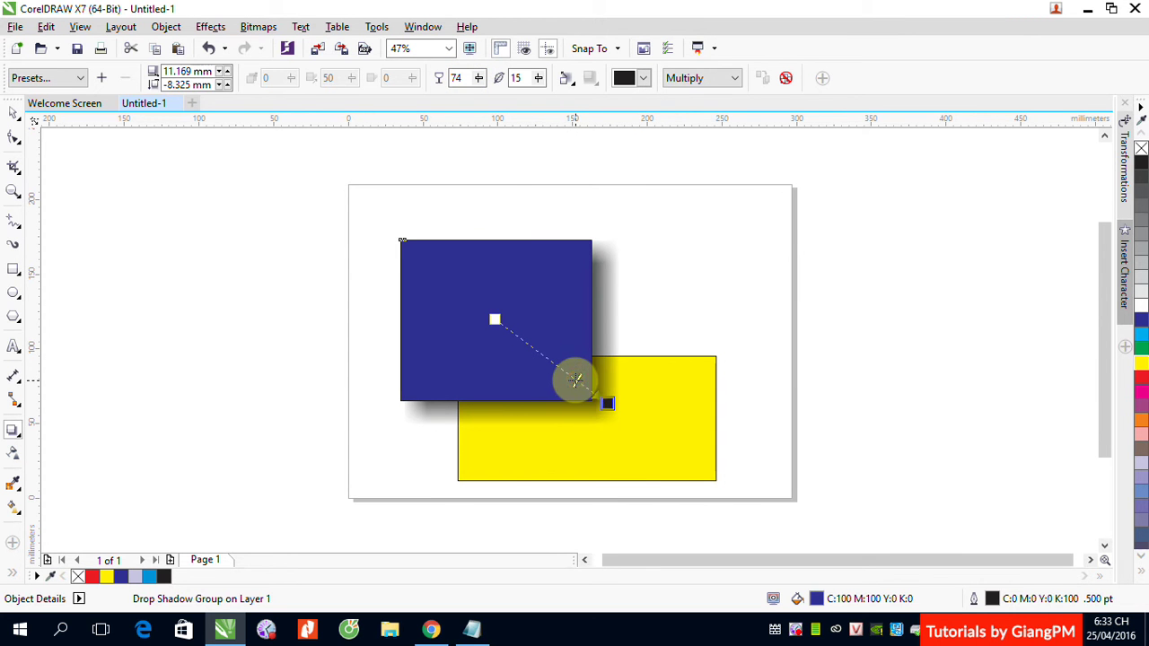
pyautogui.moveTo(575, 380); pyautogui.dragTo(554, 364)
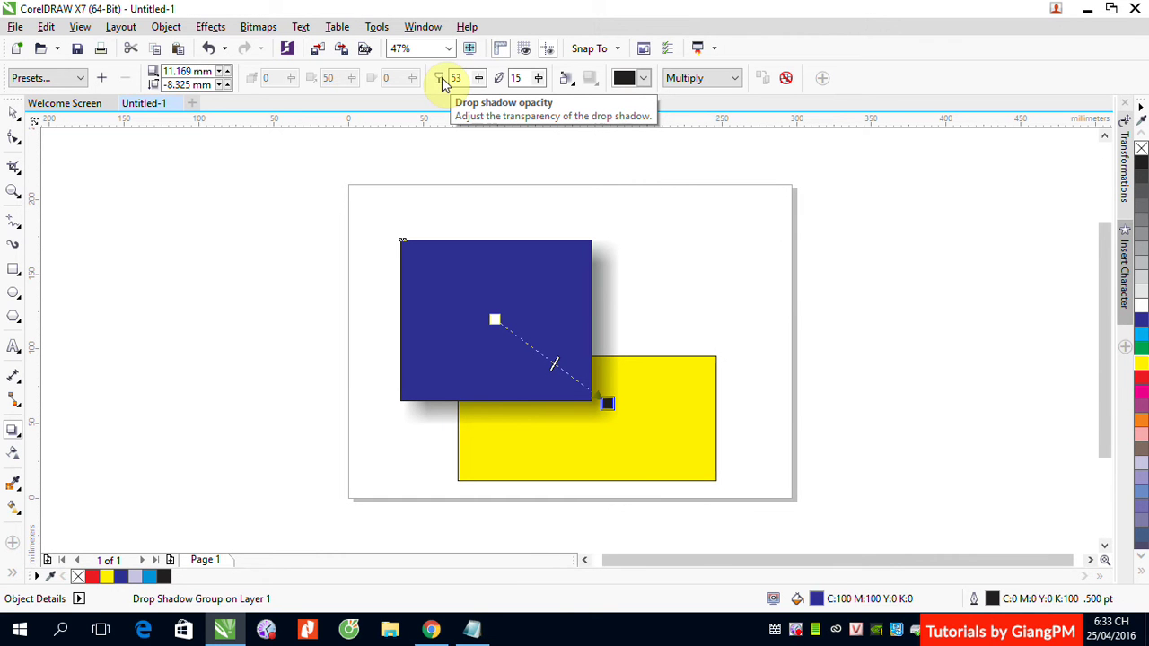
pyautogui.click(478, 78)
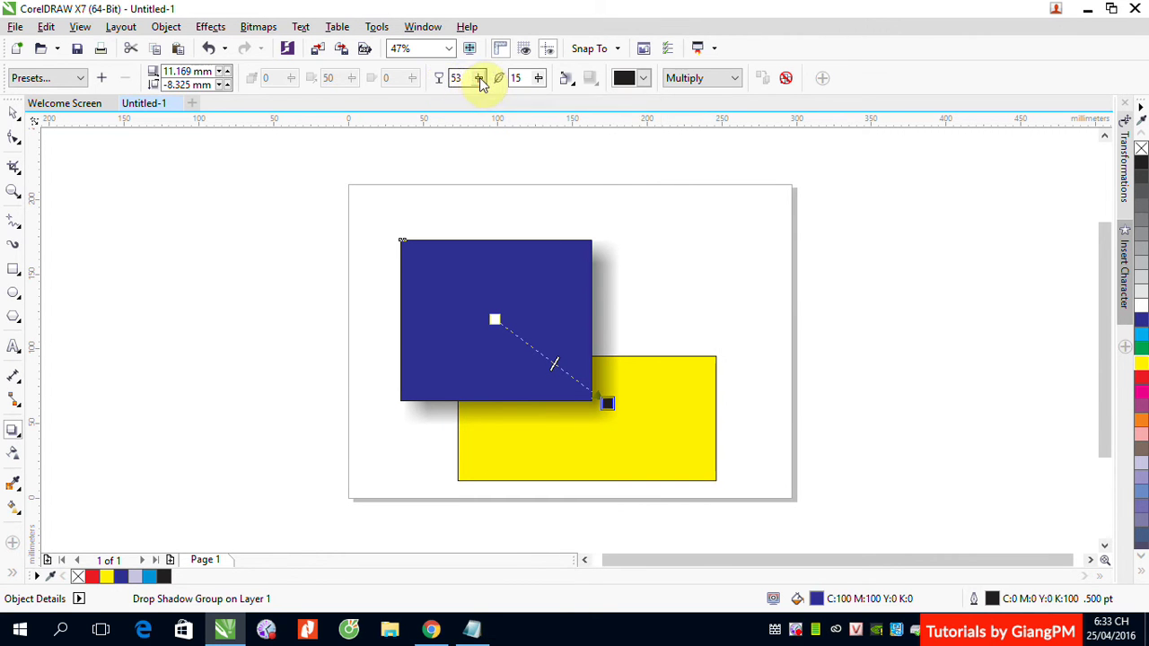
pyautogui.click(477, 99)
pyautogui.click(440, 97)
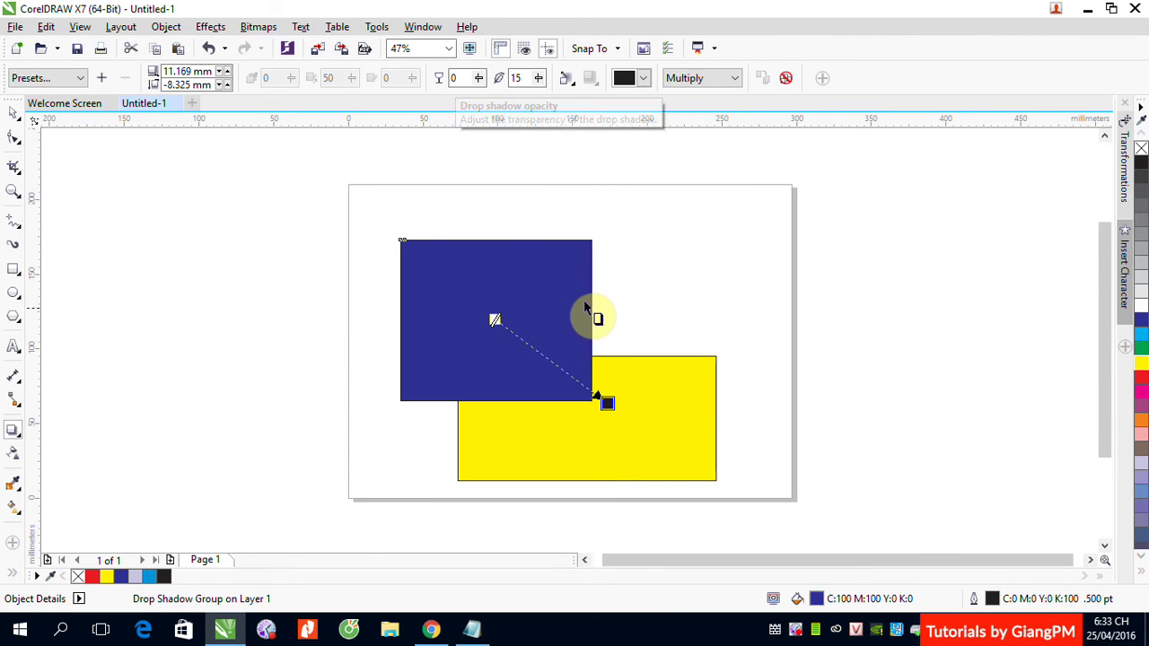
# Step: Raise the drop shadow's opacity to 57, and try the maximum of 100
pyautogui.click(479, 78)
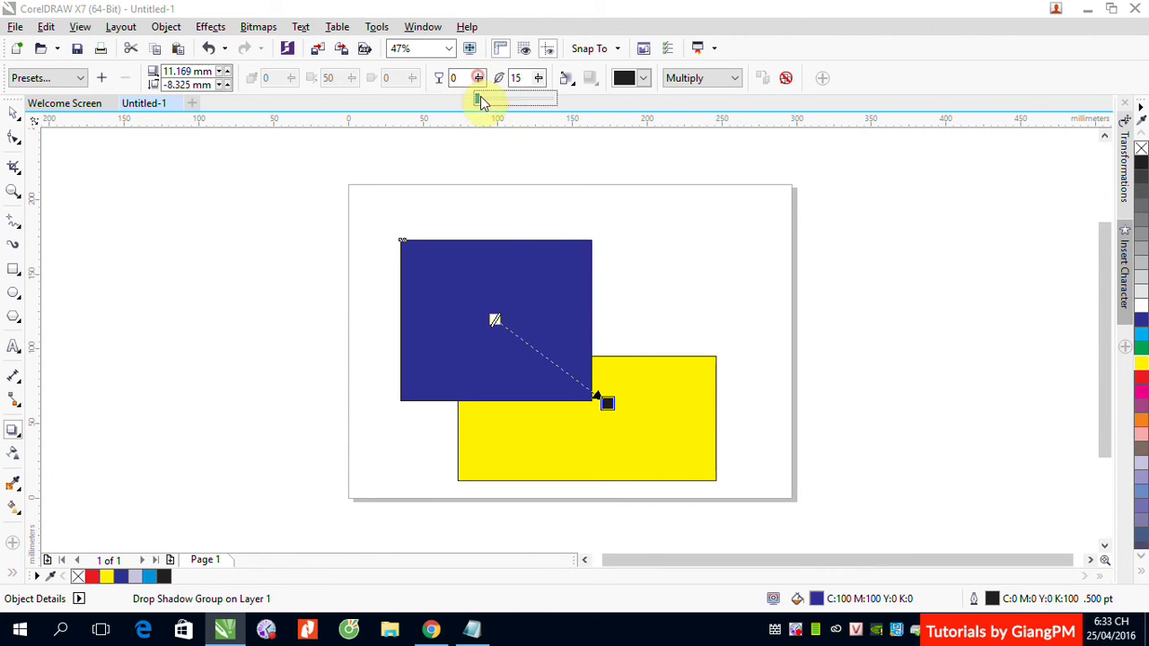
pyautogui.moveTo(500, 106); pyautogui.dragTo(521, 102)
pyautogui.click(479, 79)
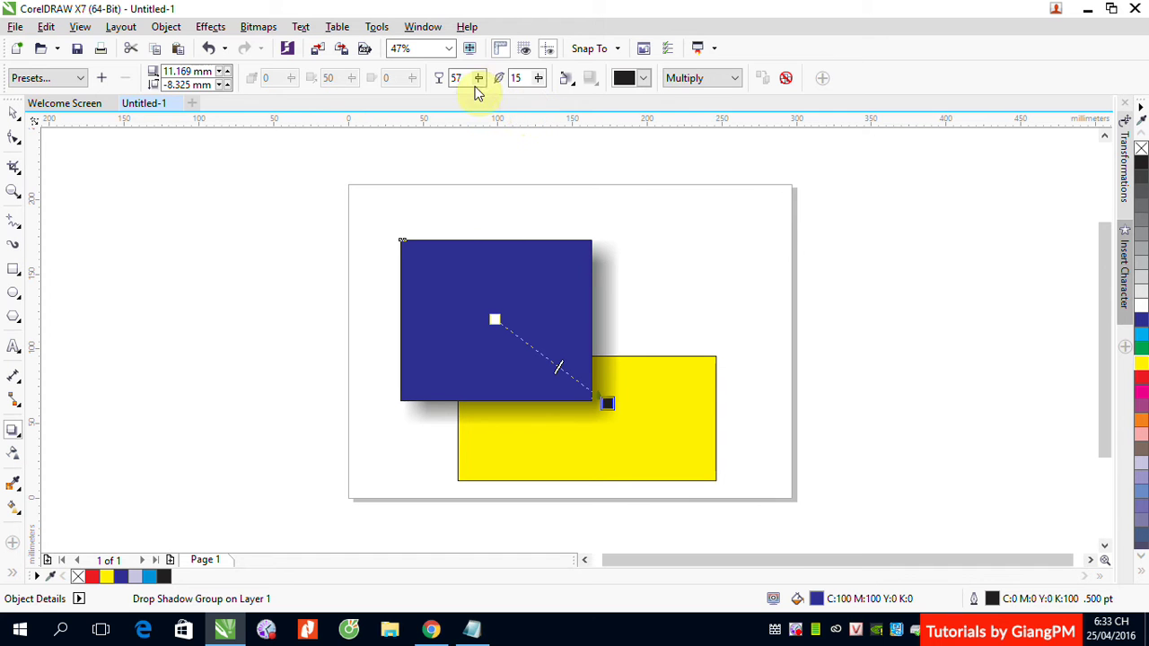
pyautogui.click(479, 79)
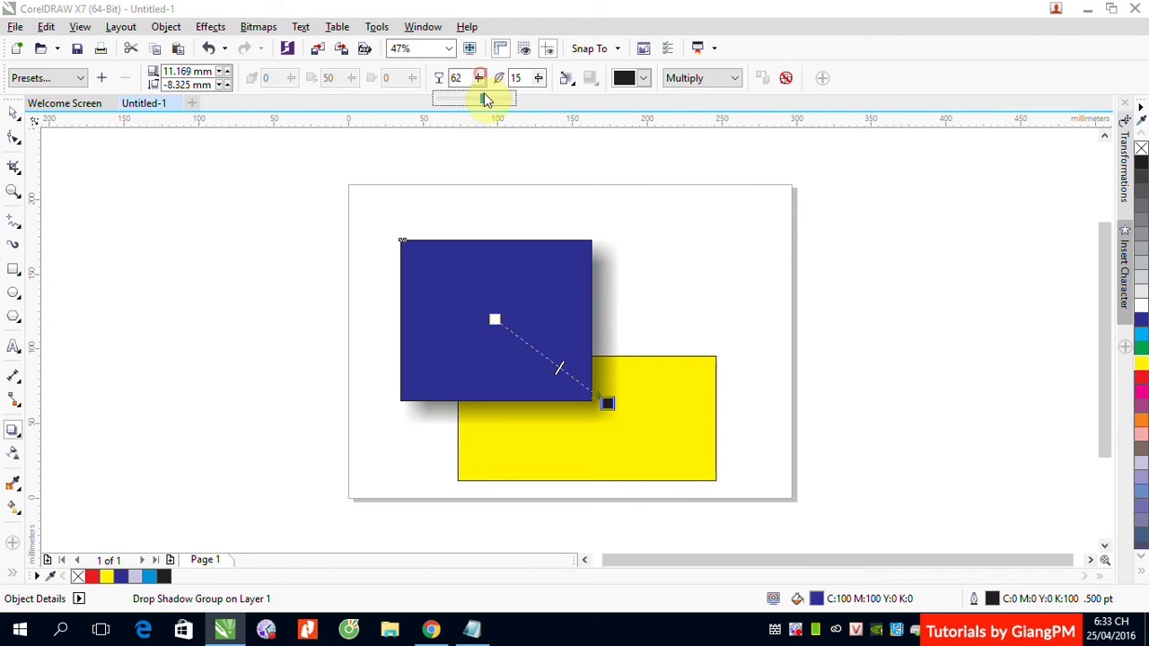
pyautogui.moveTo(485, 97); pyautogui.dragTo(514, 105)
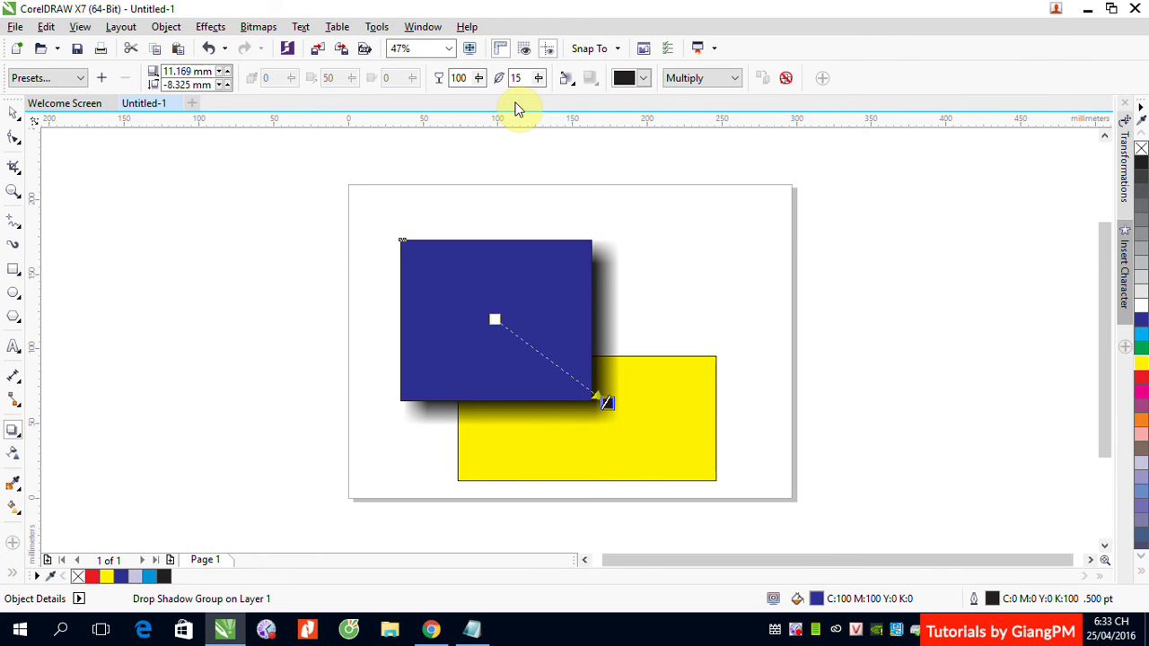
# Step: Set the drop shadow's opacity to 52 and its feathering to 67
pyautogui.click(479, 79)
pyautogui.moveTo(478, 102); pyautogui.dragTo(441, 99)
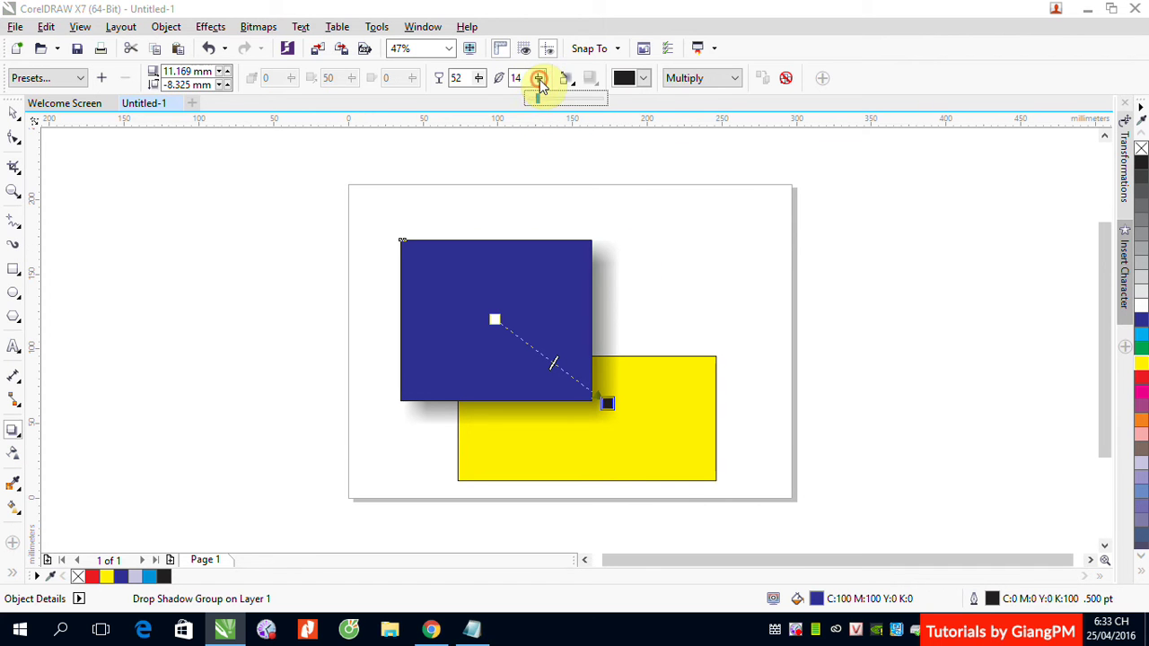
pyautogui.moveTo(539, 79); pyautogui.dragTo(579, 106)
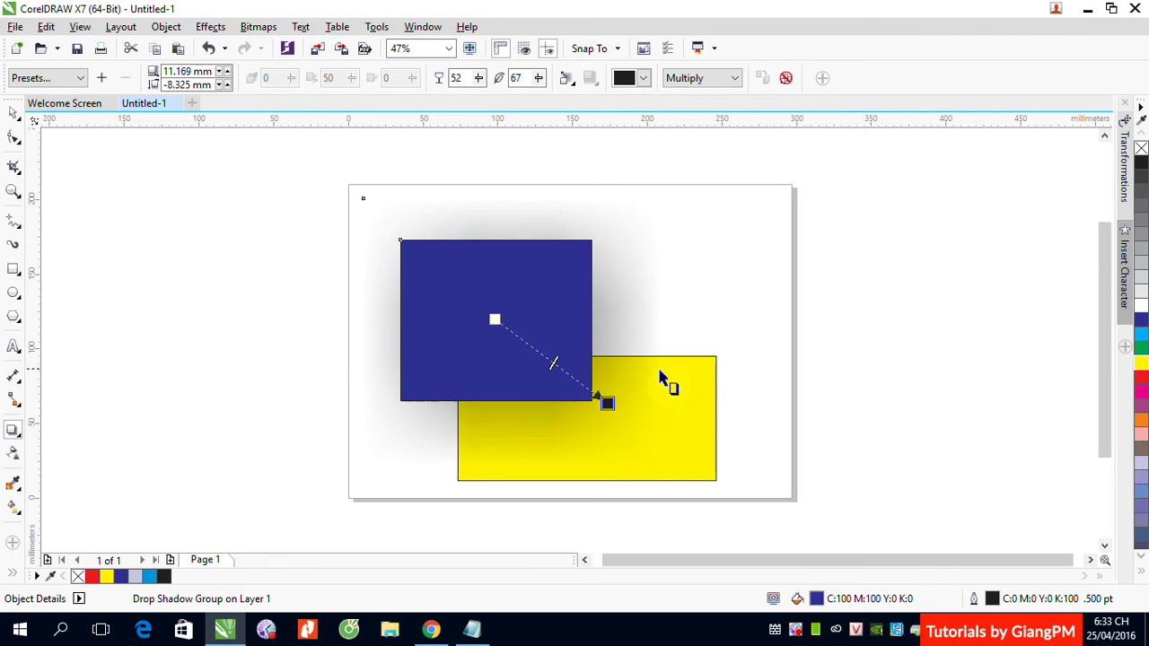
# Step: Try a feathering of 0 on the blue rectangle's drop shadow, and set the feathering to 18
pyautogui.moveTo(539, 79); pyautogui.dragTo(481, 99)
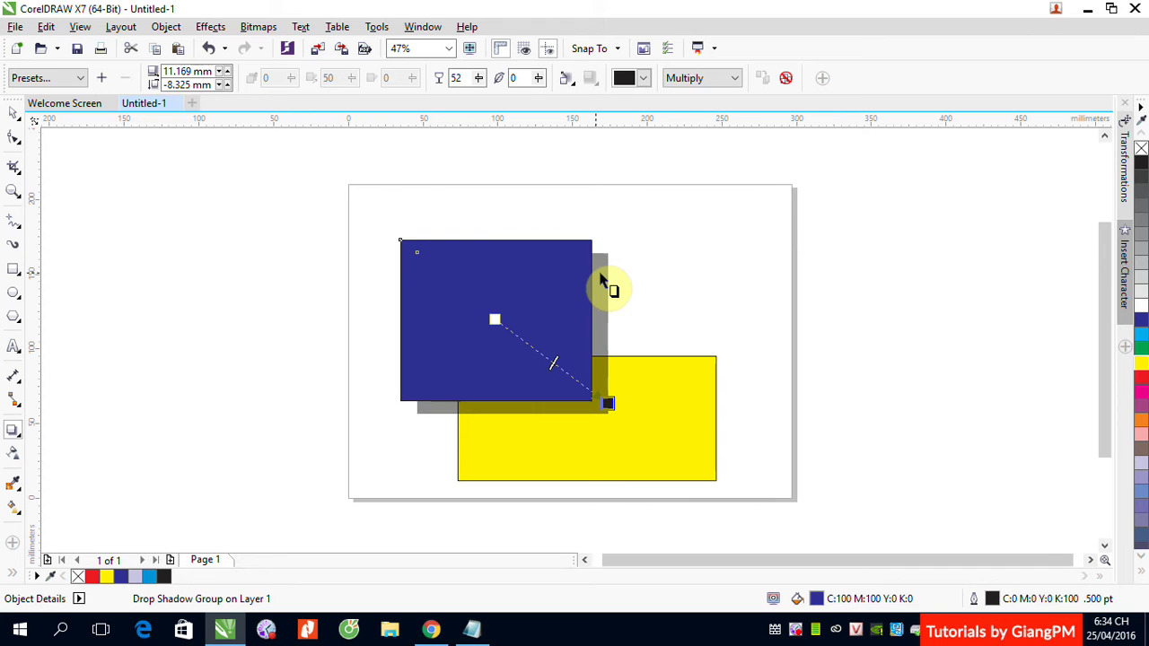
pyautogui.click(538, 78)
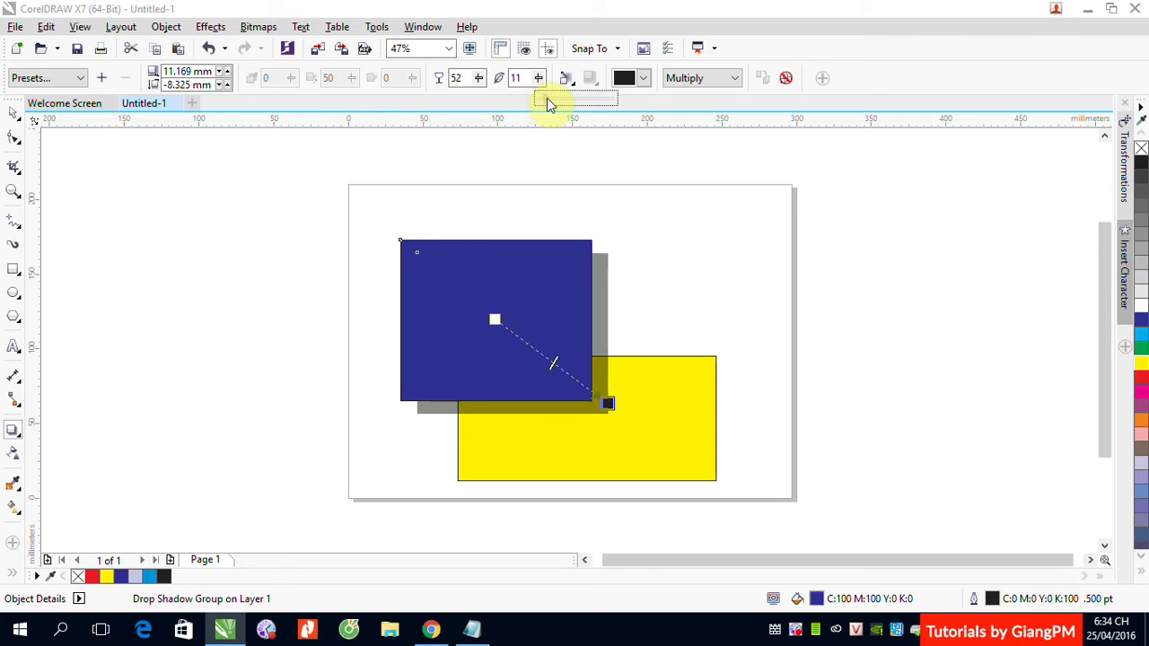
pyautogui.click(552, 101)
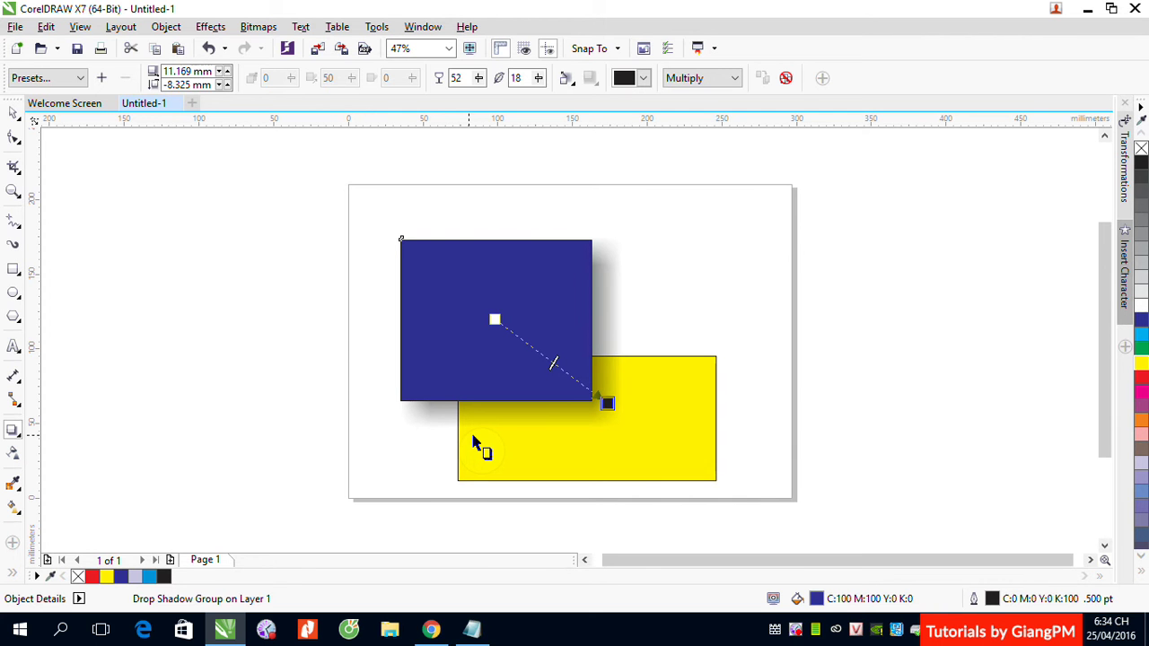
# Step: Try the Inside, Middle and Outside feathering directions on the drop shadow, and return it to Average
pyautogui.click(568, 79)
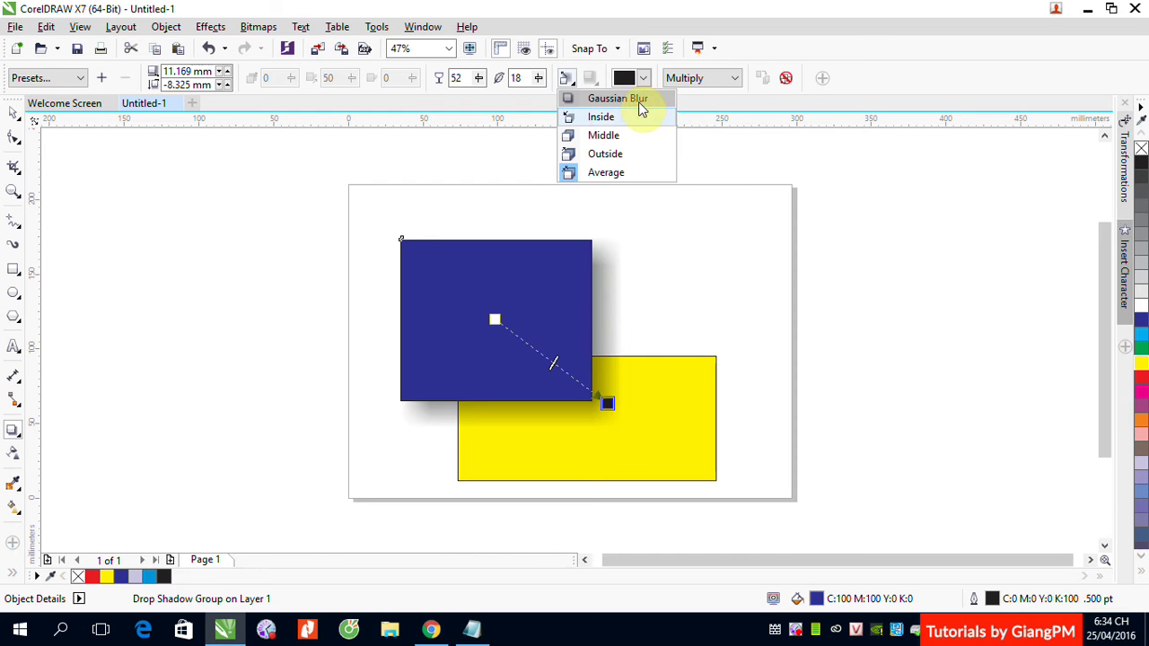
pyautogui.click(605, 117)
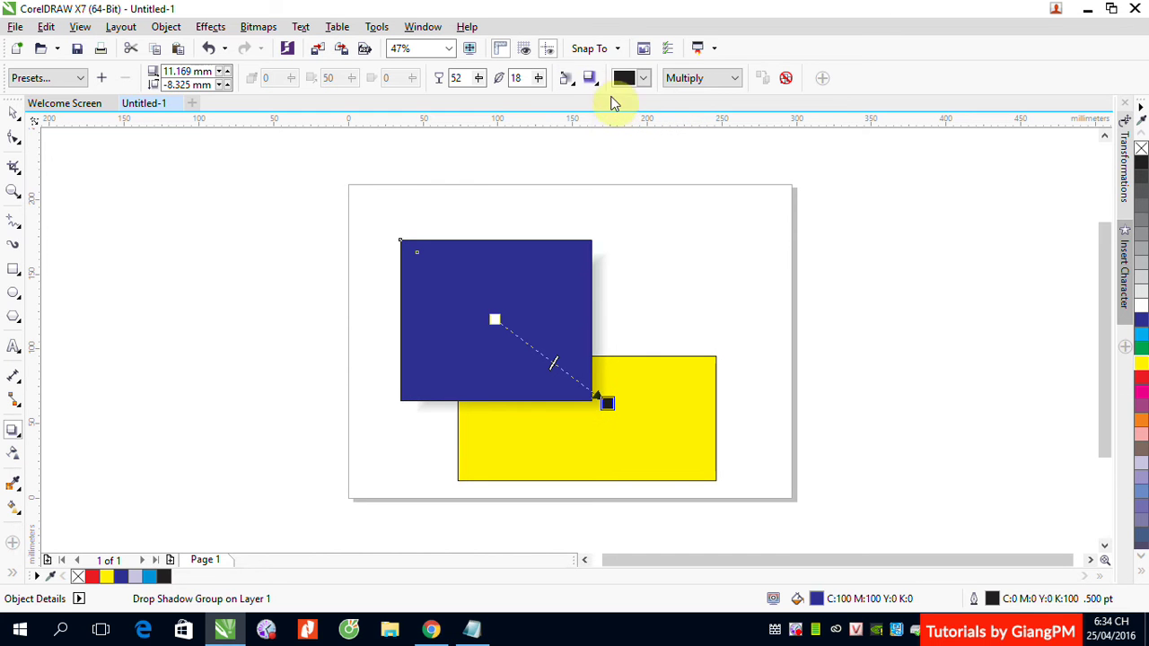
pyautogui.click(566, 82)
pyautogui.click(597, 135)
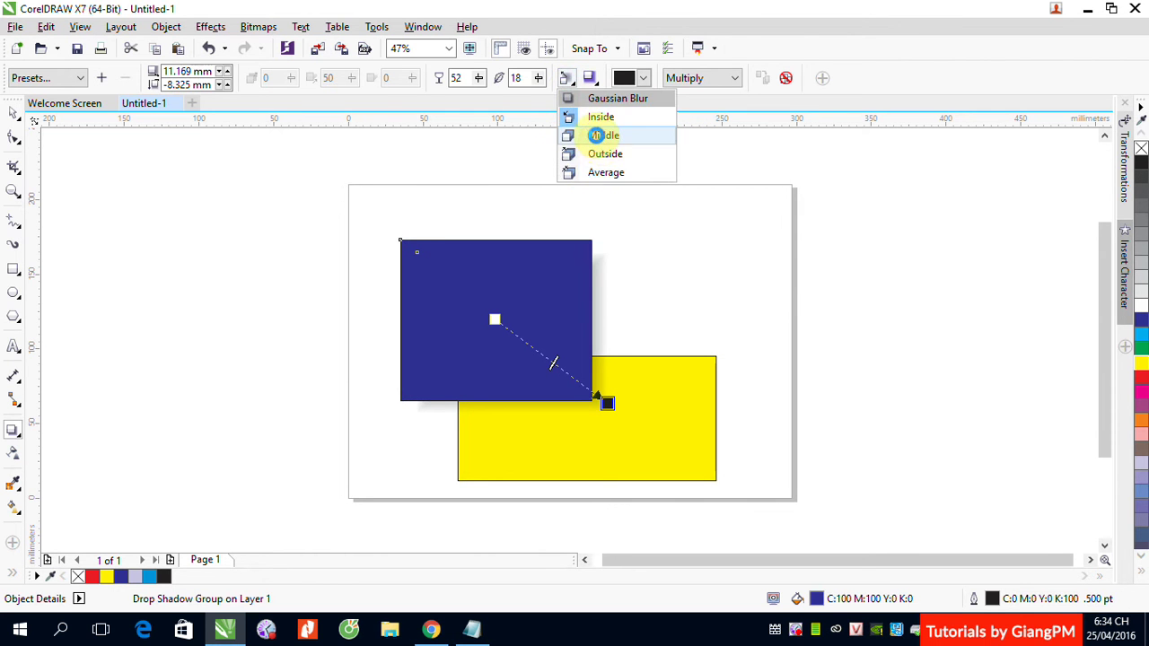
pyautogui.click(570, 81)
pyautogui.click(600, 153)
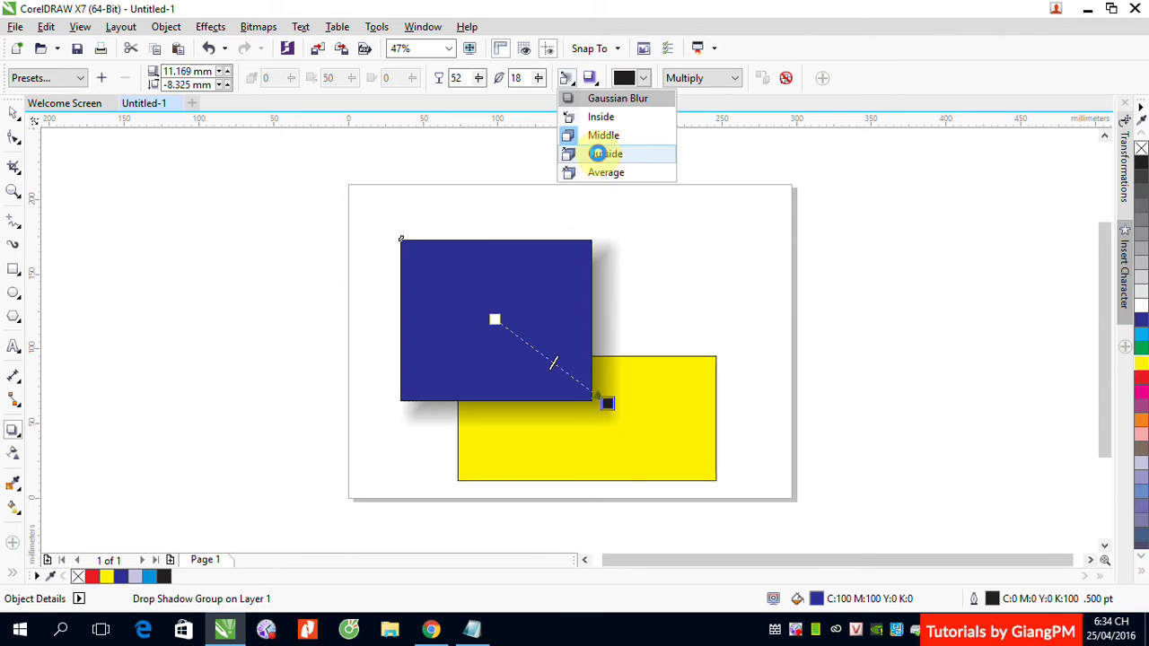
pyautogui.click(569, 81)
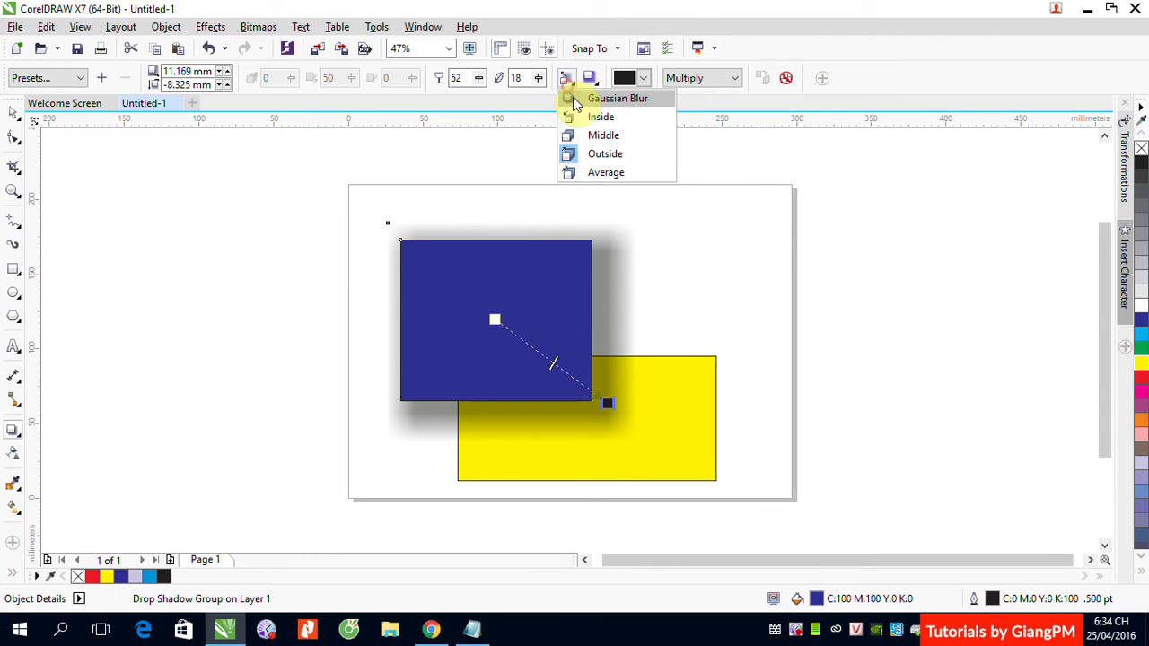
pyautogui.click(600, 172)
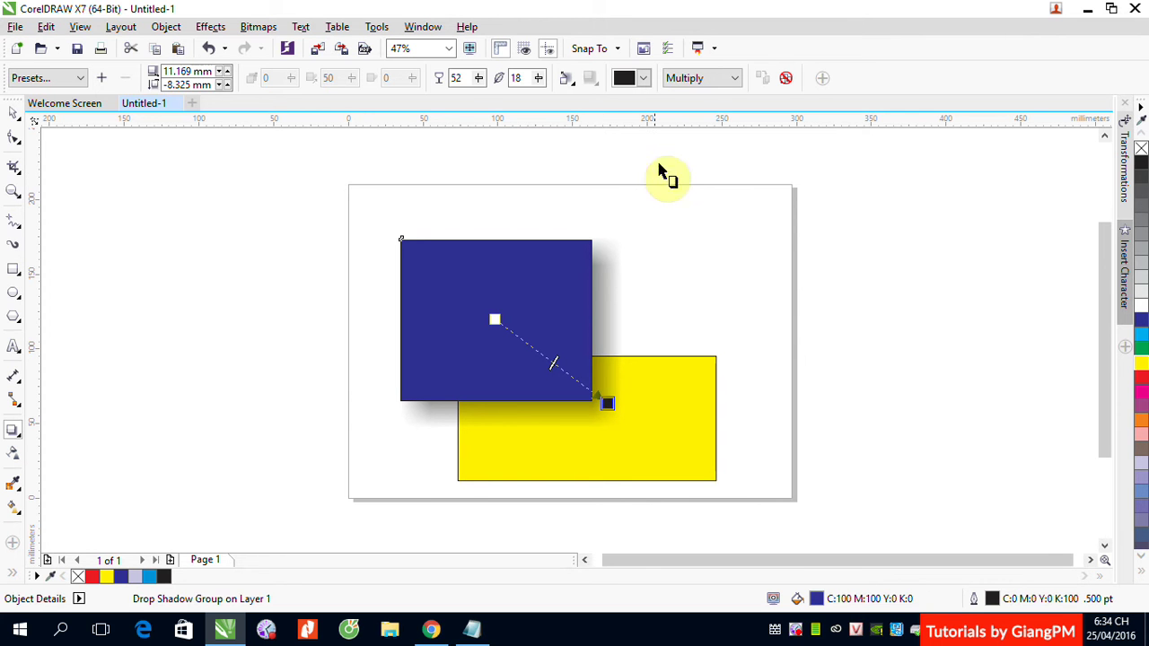
# Step: Cycle the shadow's feathering direction through Inside, Middle and Outside once more, ending on Average
pyautogui.click(566, 81)
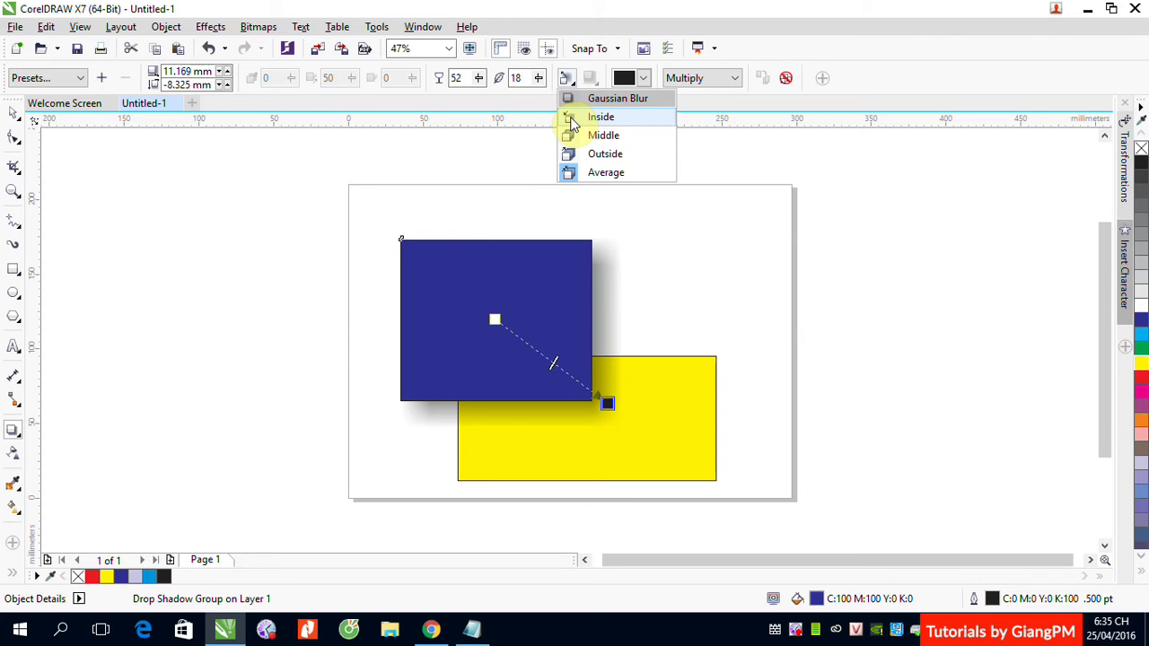
pyautogui.click(599, 118)
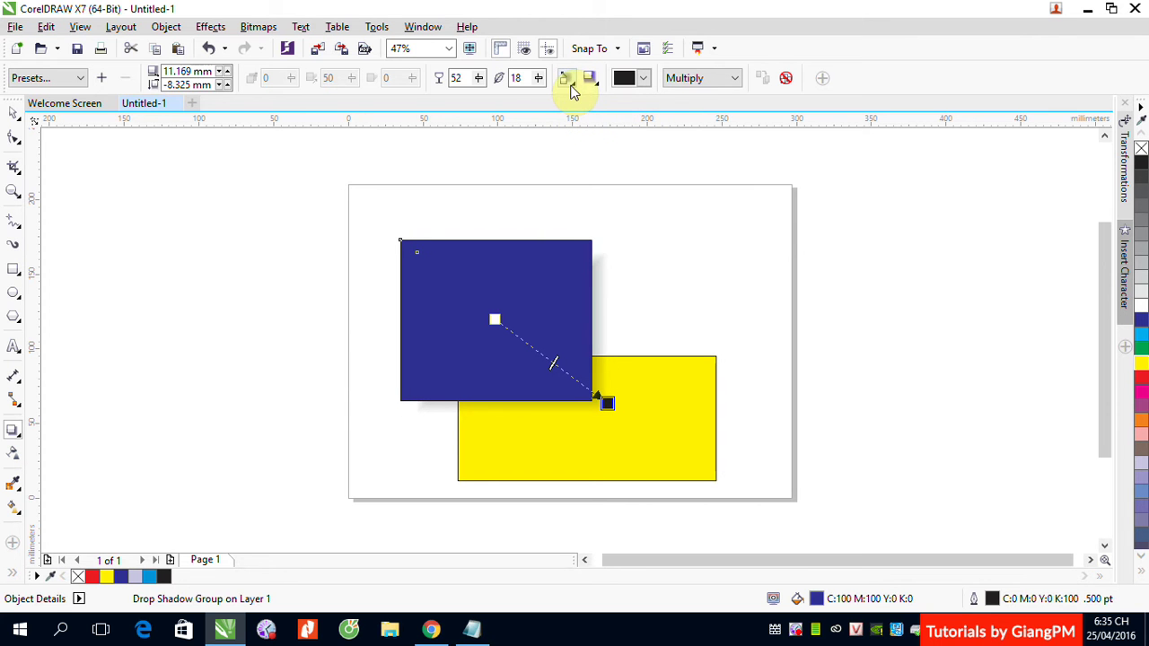
pyautogui.click(567, 80)
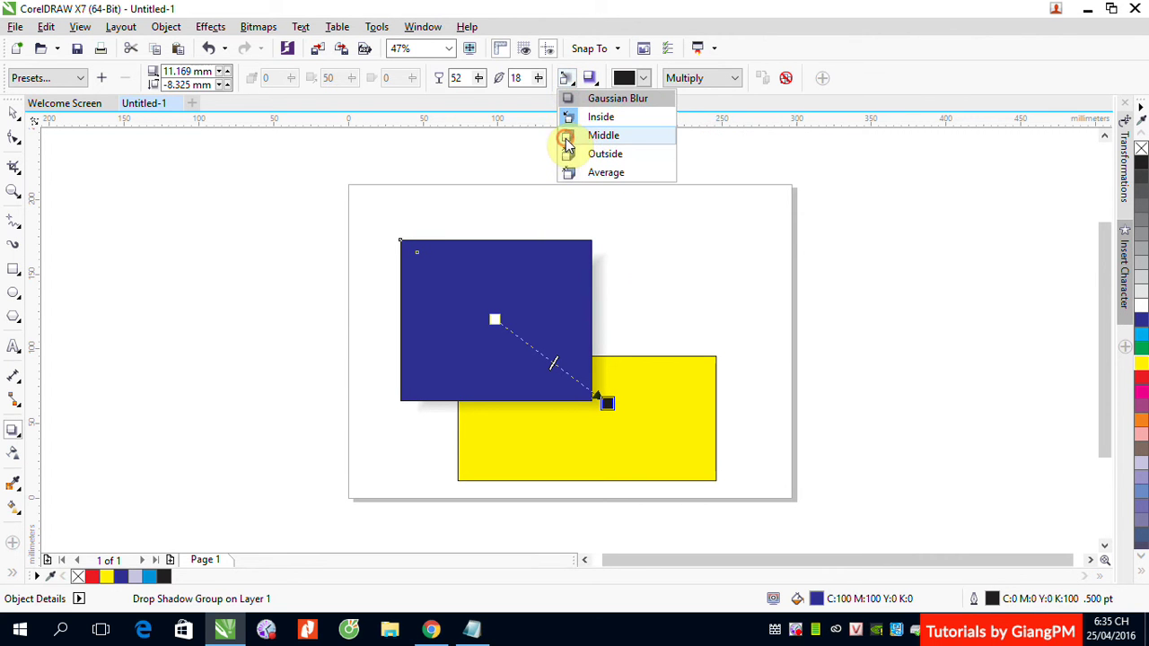
pyautogui.click(567, 143)
pyautogui.click(568, 80)
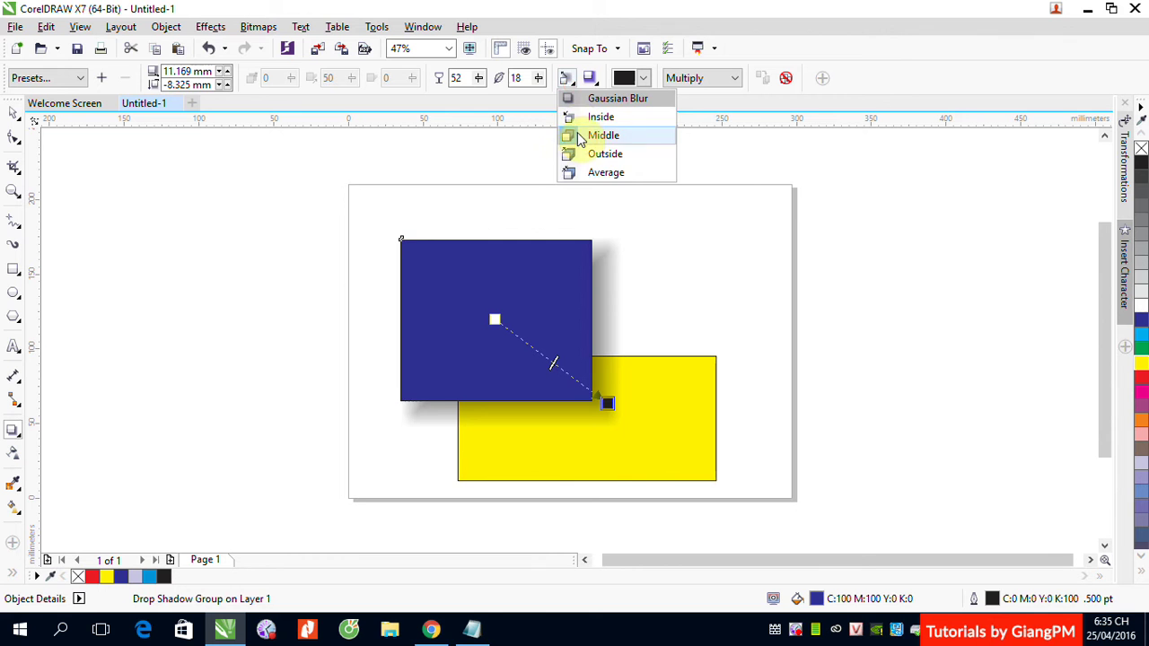
pyautogui.click(571, 155)
pyautogui.click(569, 80)
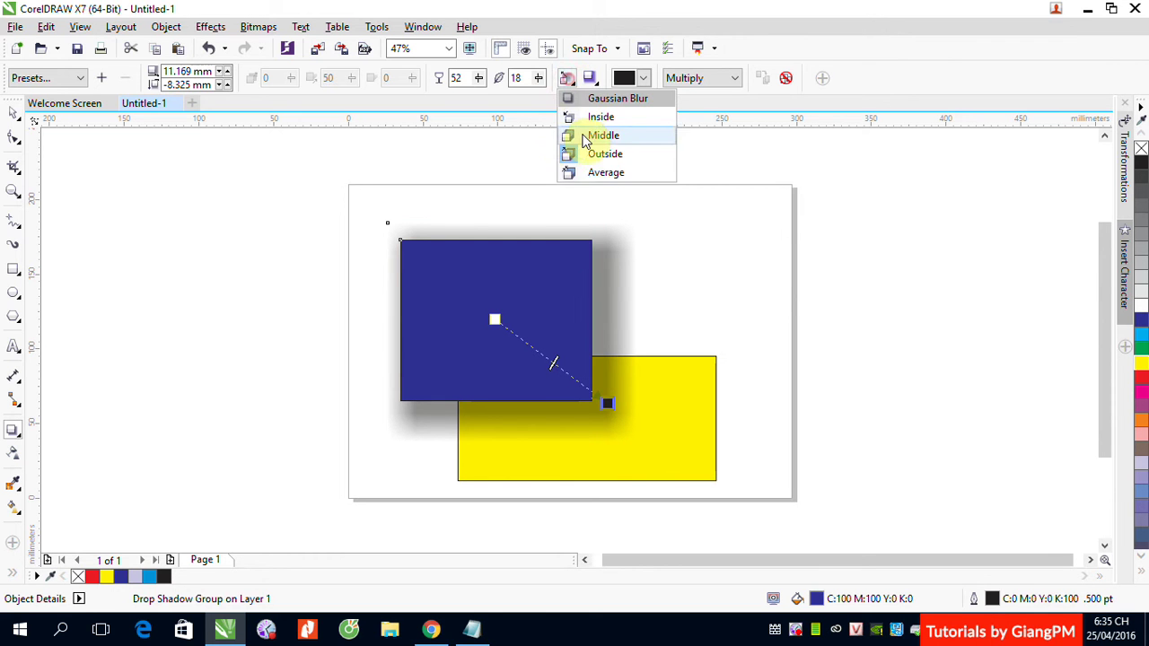
pyautogui.click(571, 174)
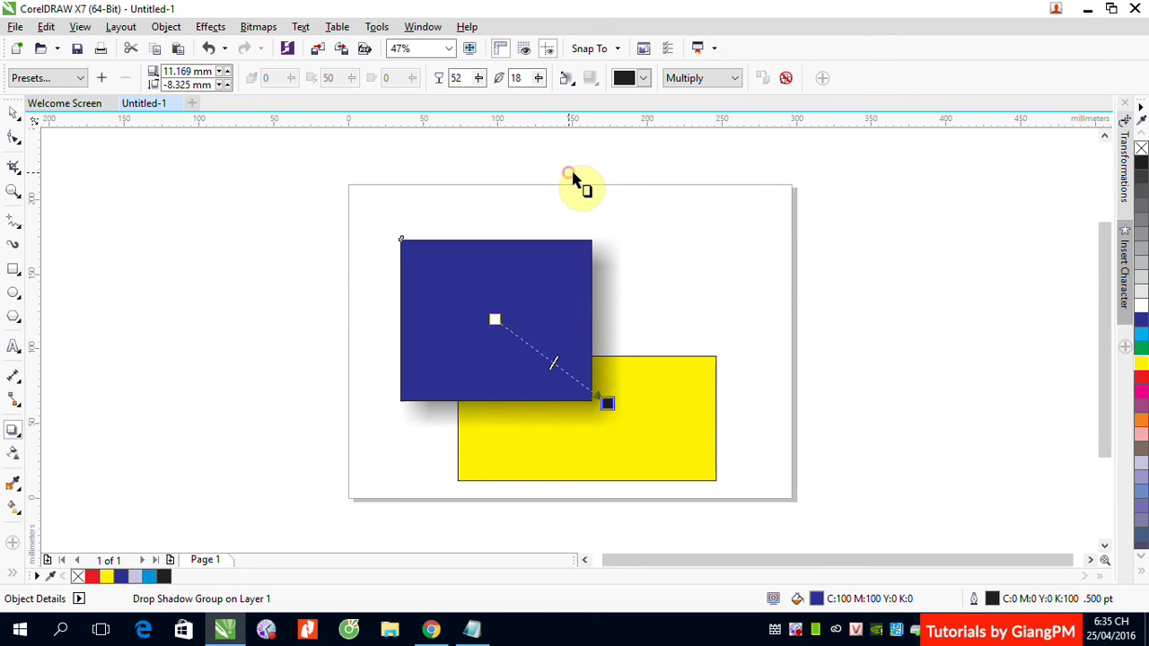
# Step: Set the drop shadow's feathering direction to Inside, with a Linear feather edge
pyautogui.click(569, 83)
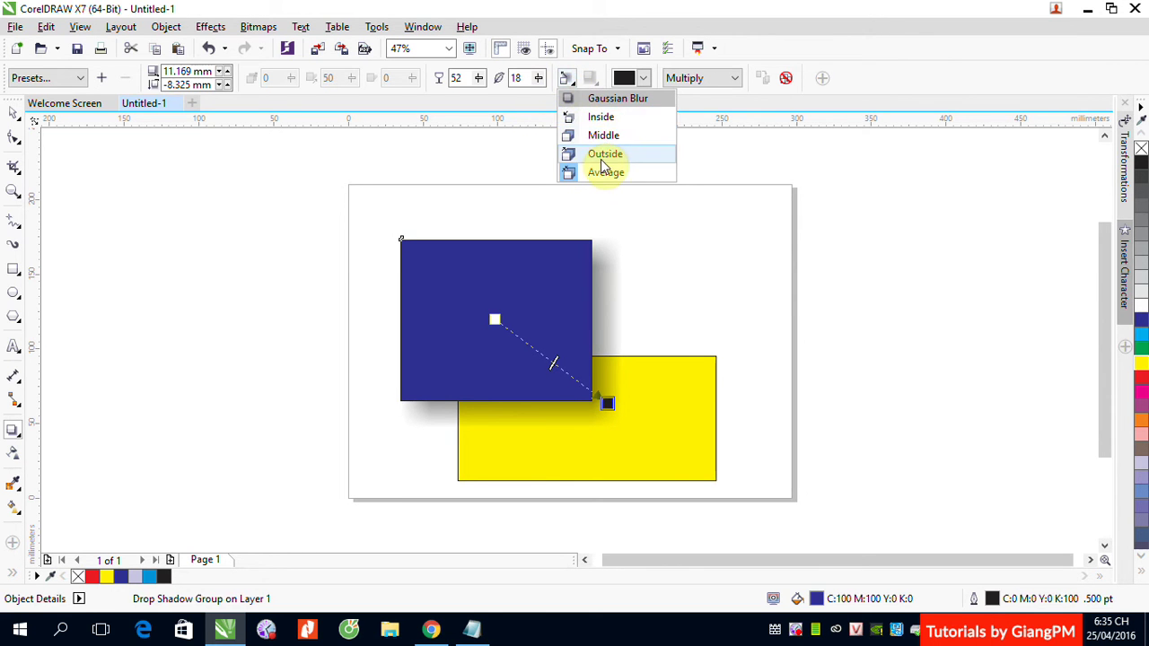
pyautogui.click(577, 119)
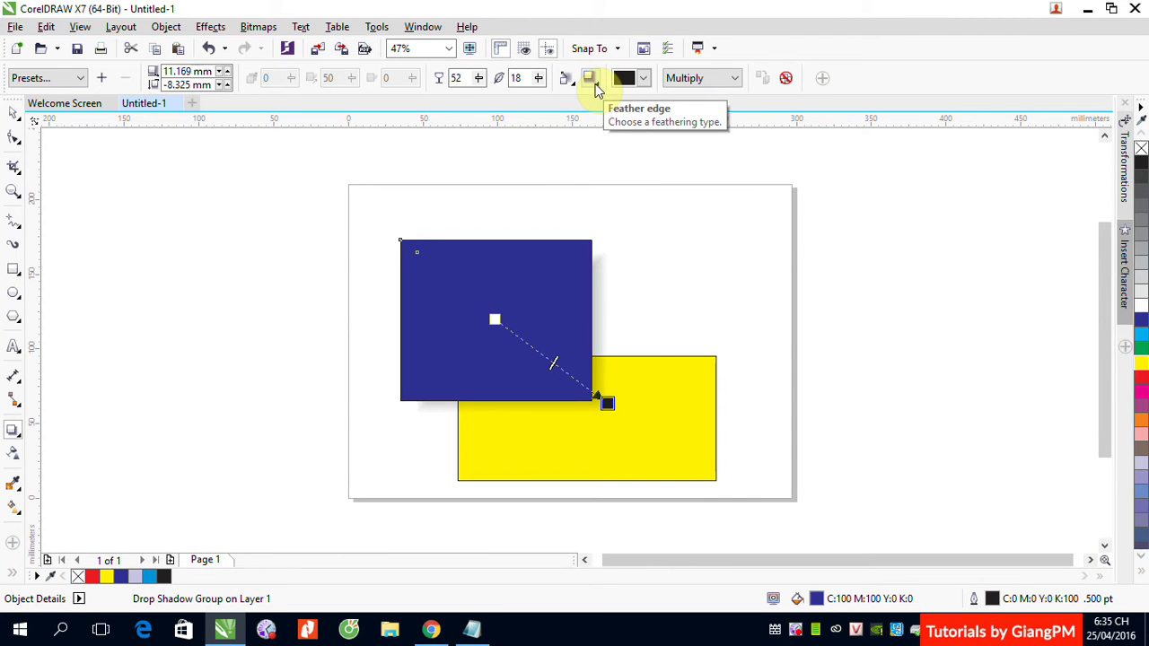
pyautogui.click(596, 87)
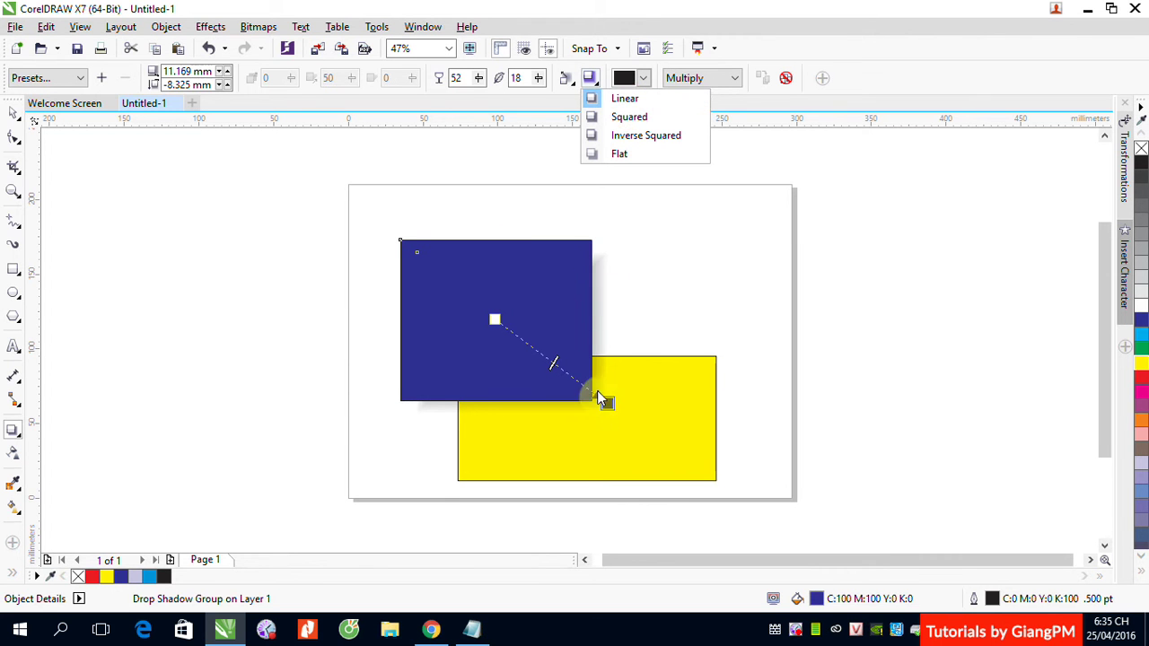
pyautogui.click(633, 99)
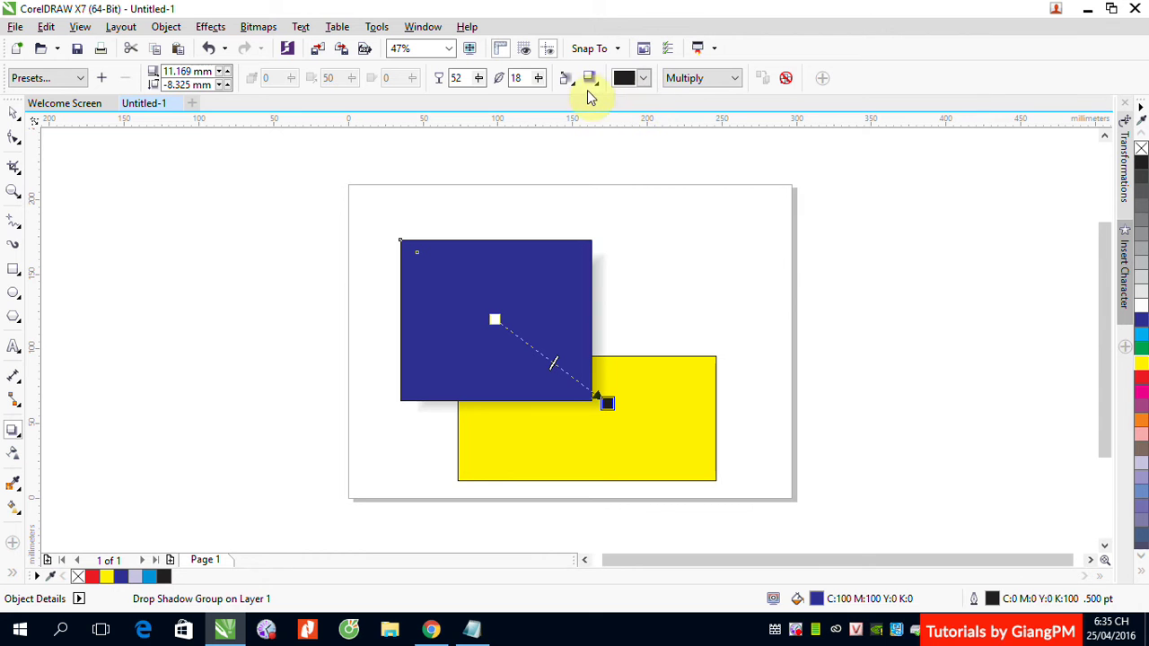
# Step: Try the Squared, Inverse Squared and Flat feather edges on the drop shadow, and return it to Linear
pyautogui.click(589, 78)
pyautogui.click(631, 117)
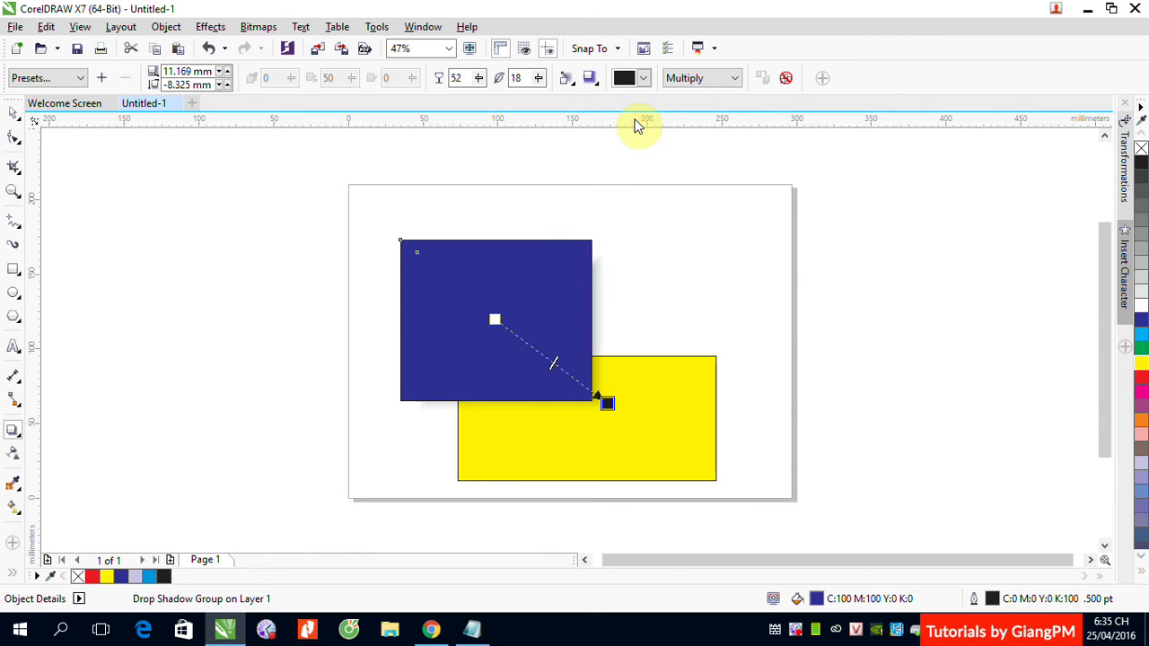
pyautogui.click(595, 78)
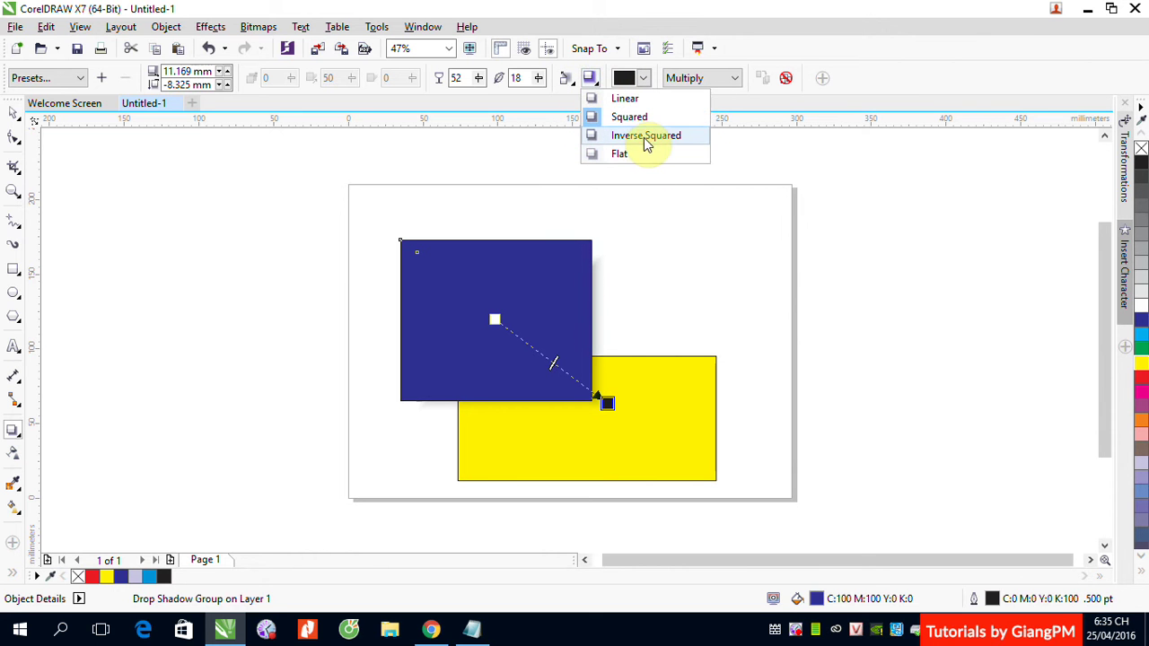
pyautogui.click(644, 142)
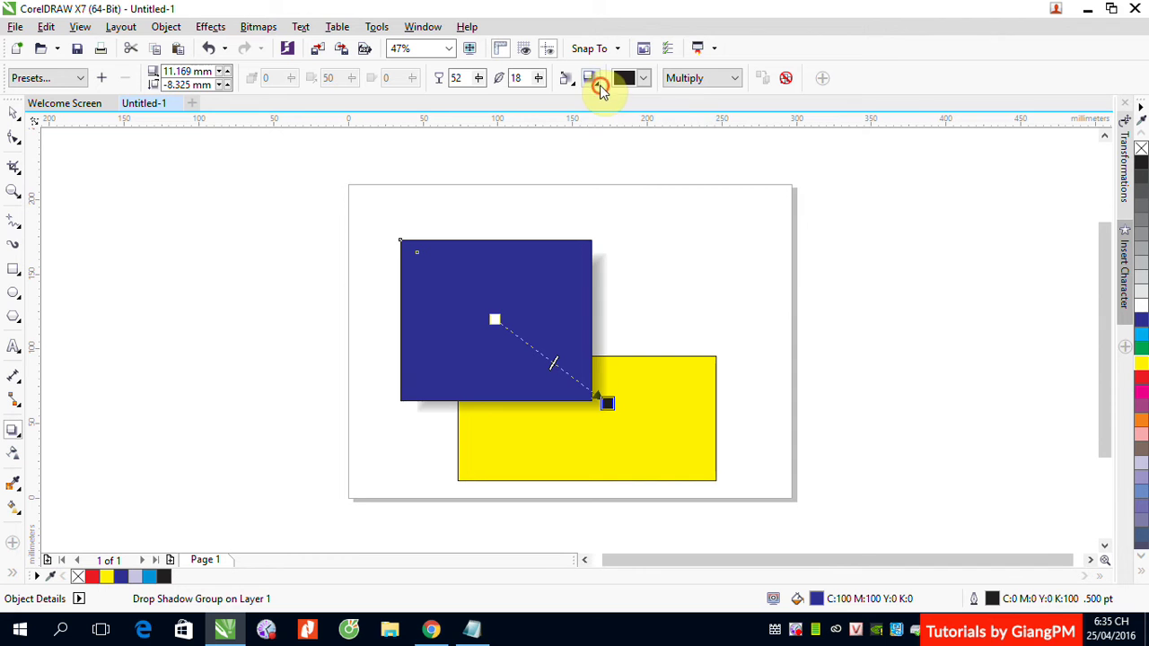
pyautogui.click(594, 81)
pyautogui.click(628, 158)
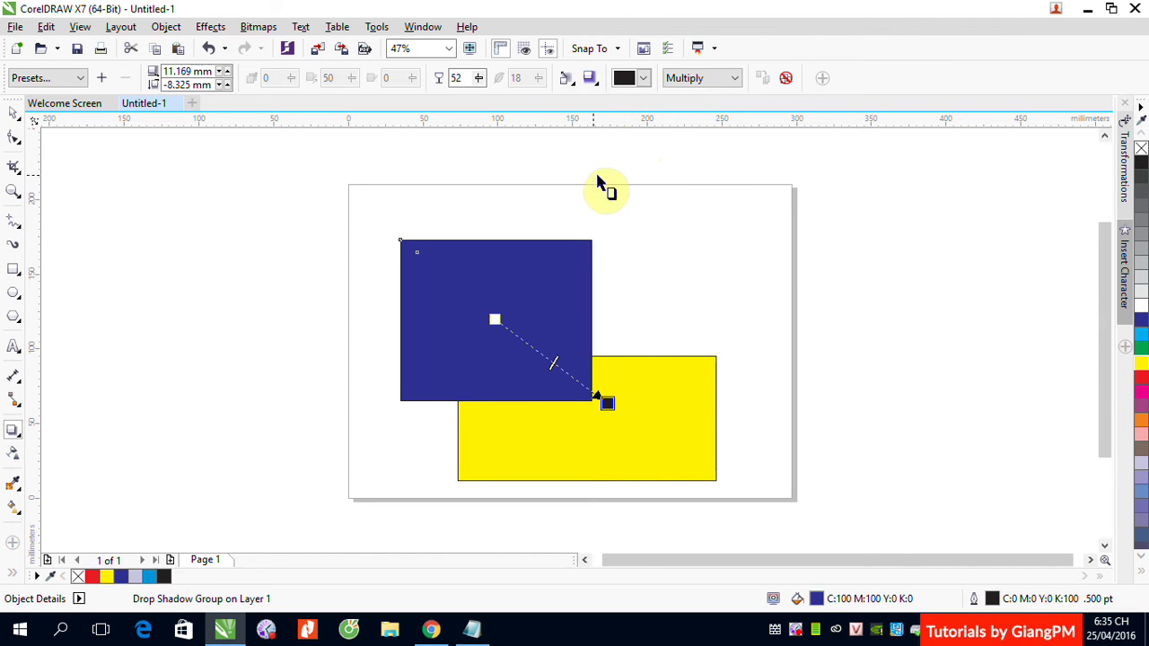
pyautogui.click(594, 79)
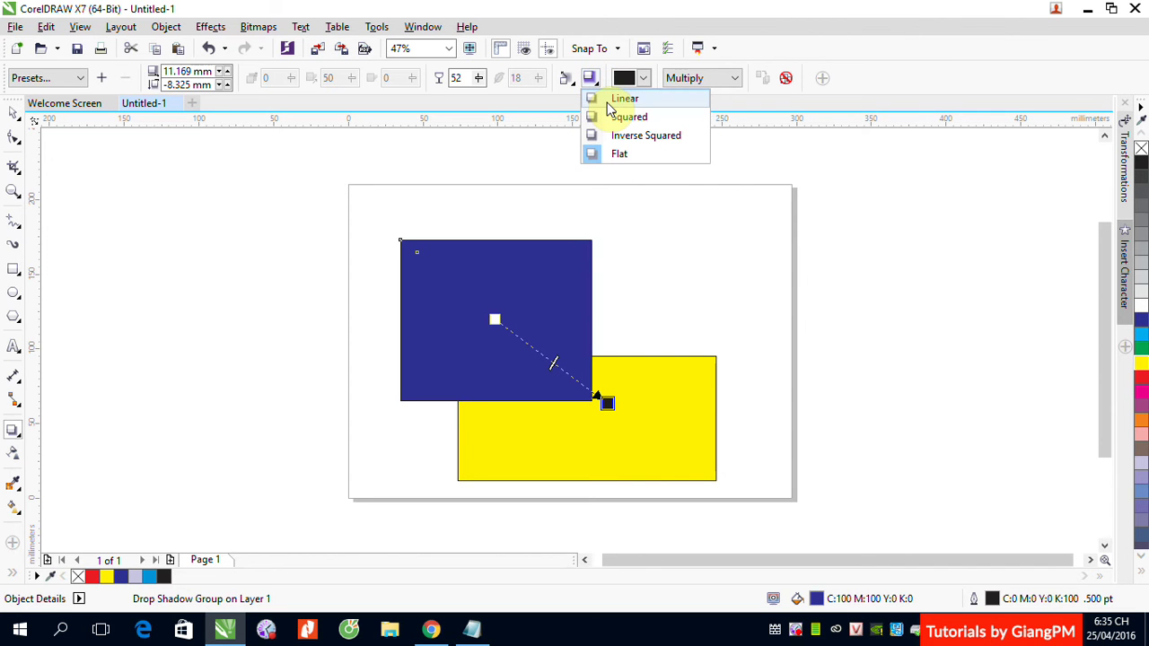
pyautogui.click(610, 101)
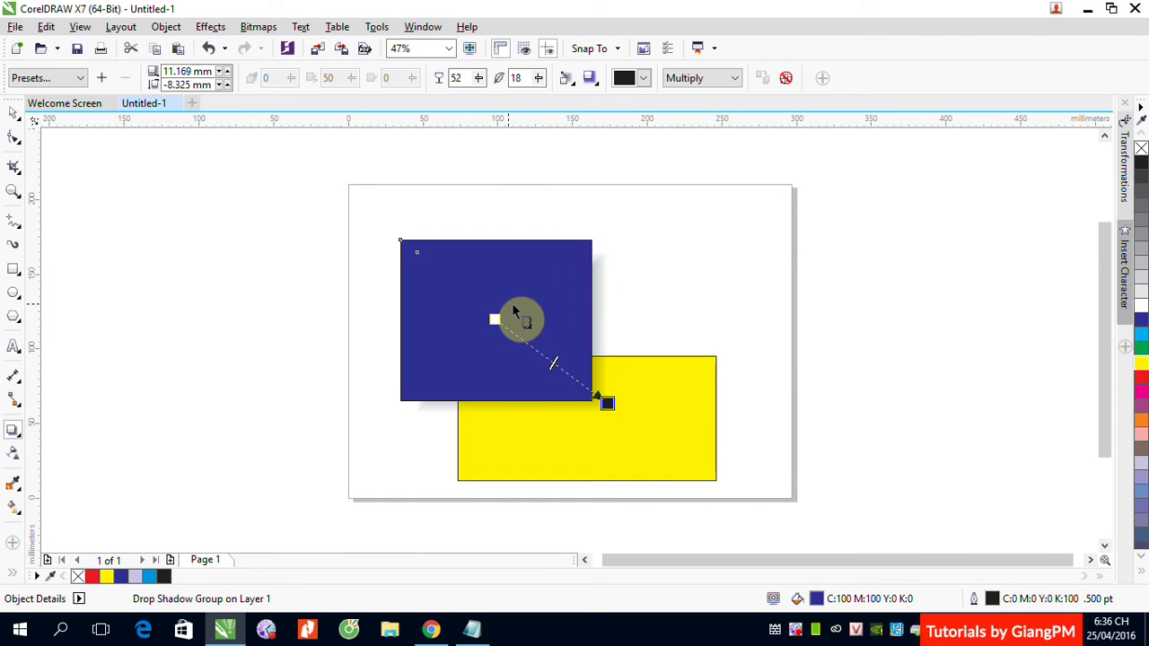
# Step: Clear the drop shadow from the blue rectangle, and undo the removal
pyautogui.click(791, 77)
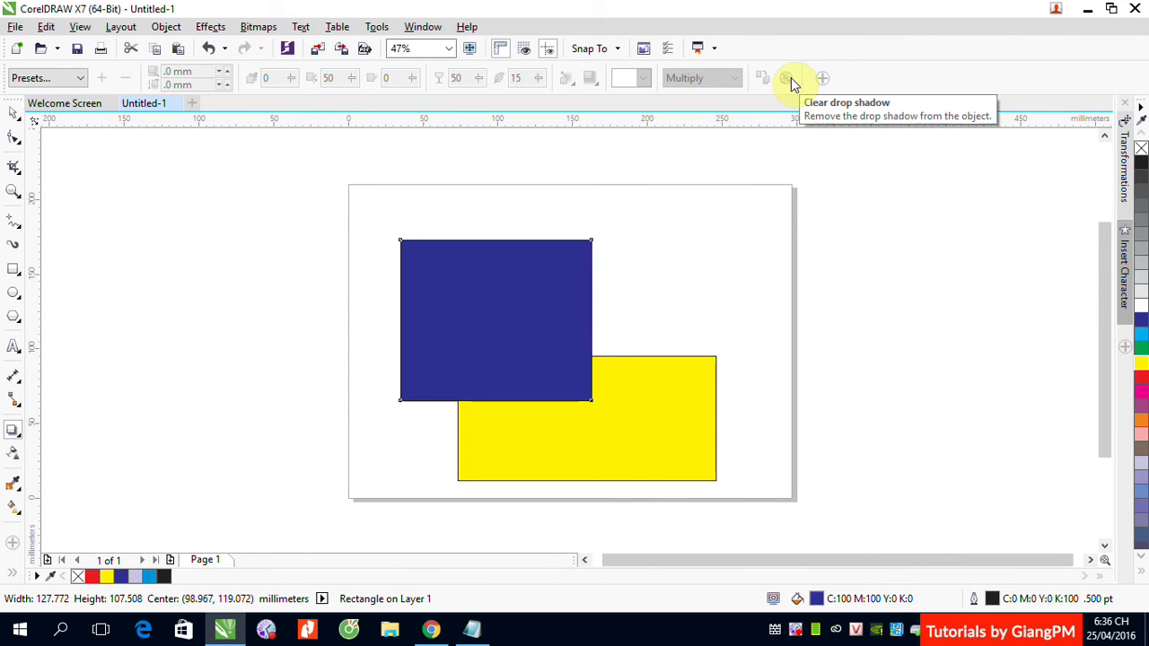
pyautogui.hotkey('ctrl', 'z')
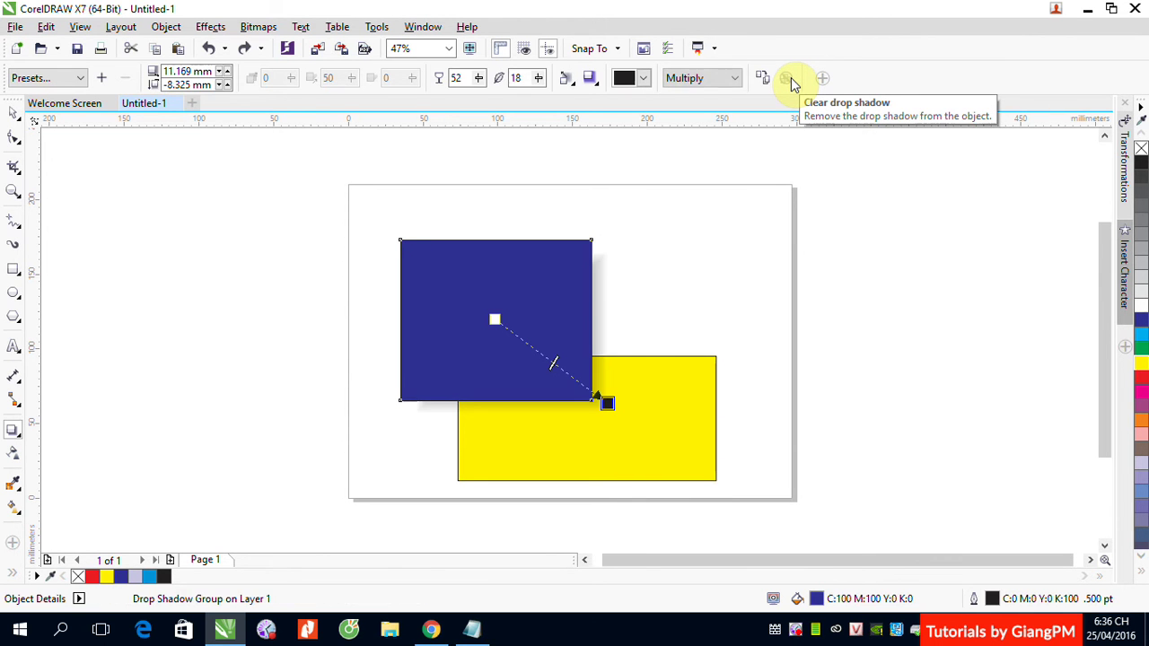
# Step: Draw a rectangle about 82 by 77 mm just outside the page's left edge, and fill it with green
pyautogui.click(14, 271)
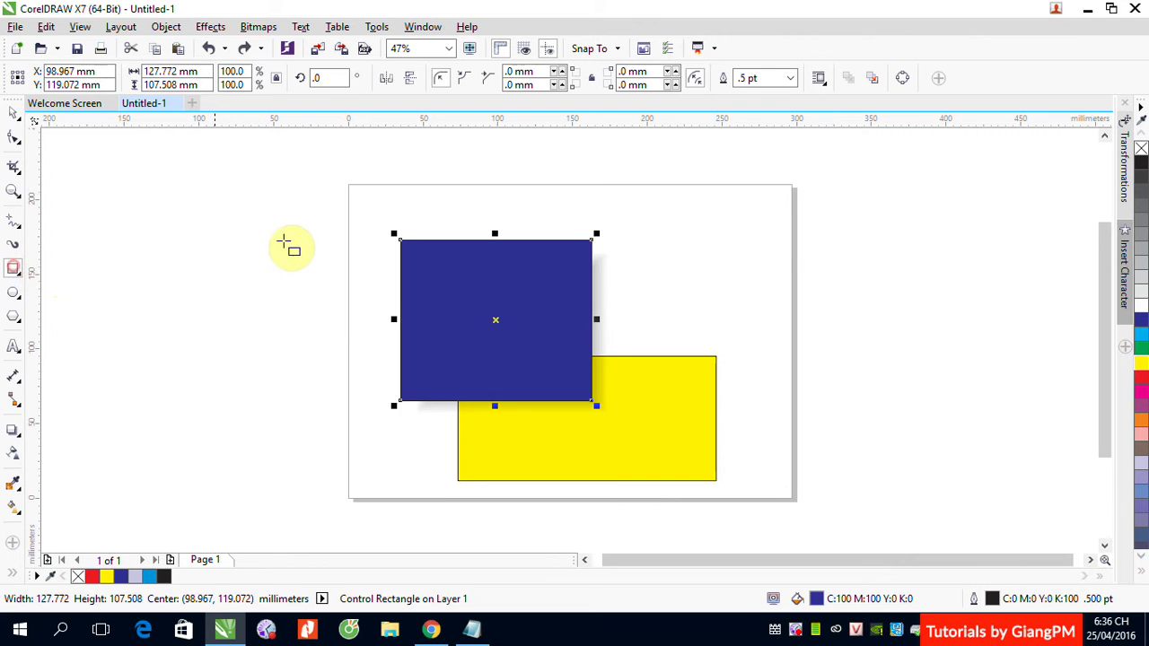
pyautogui.moveTo(223, 192); pyautogui.dragTo(349, 309)
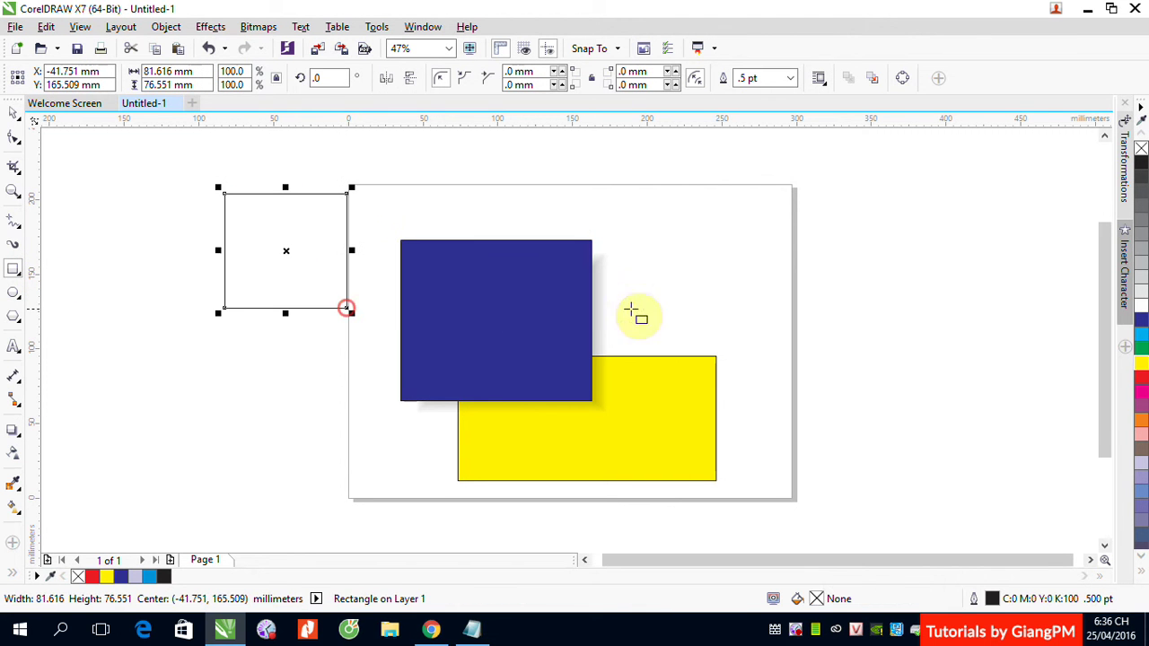
pyautogui.click(1141, 348)
pyautogui.click(14, 113)
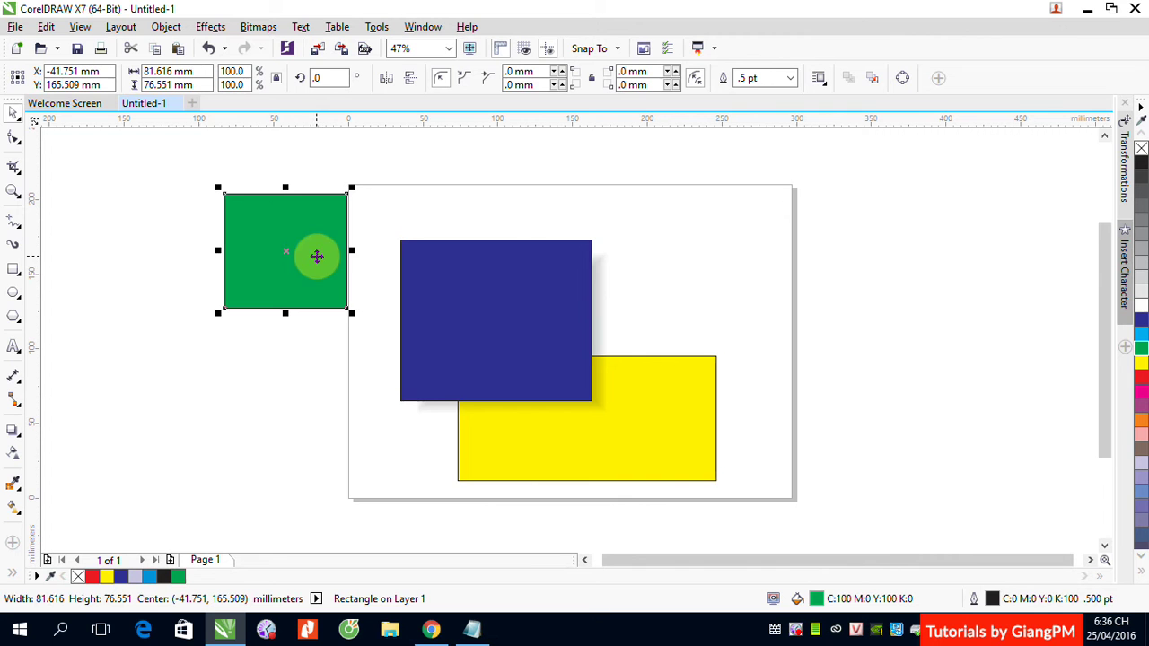
# Step: Copy the blue rectangle's drop shadow properties to the green rectangle with the Drop Shadow tool
pyautogui.click(13, 434)
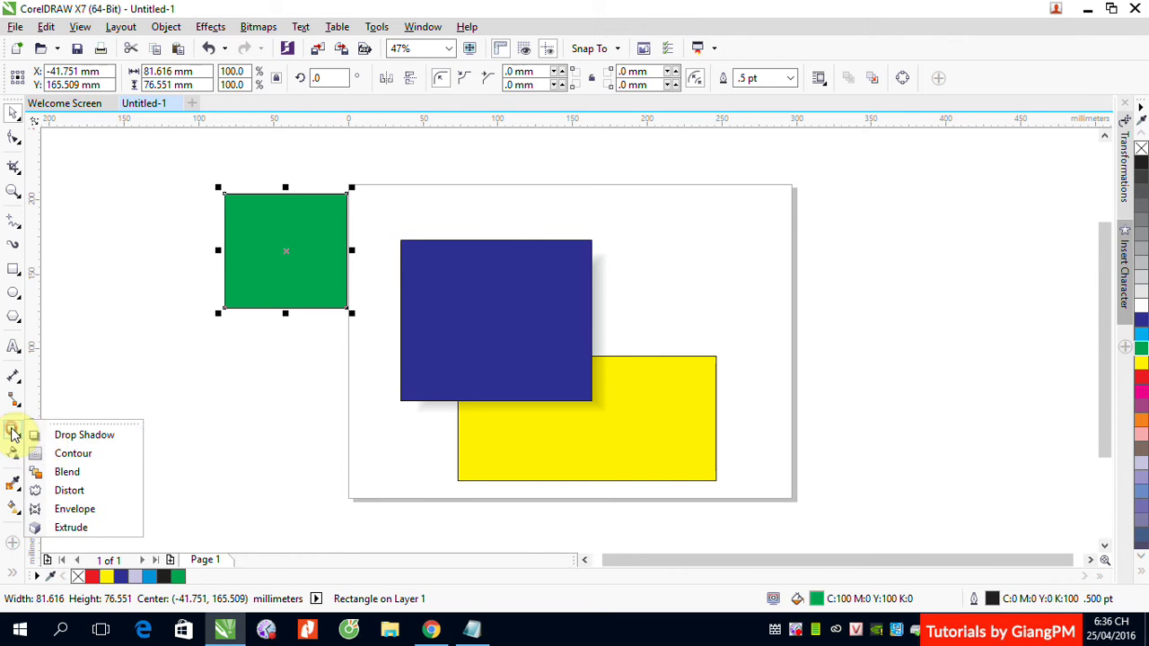
pyautogui.click(56, 436)
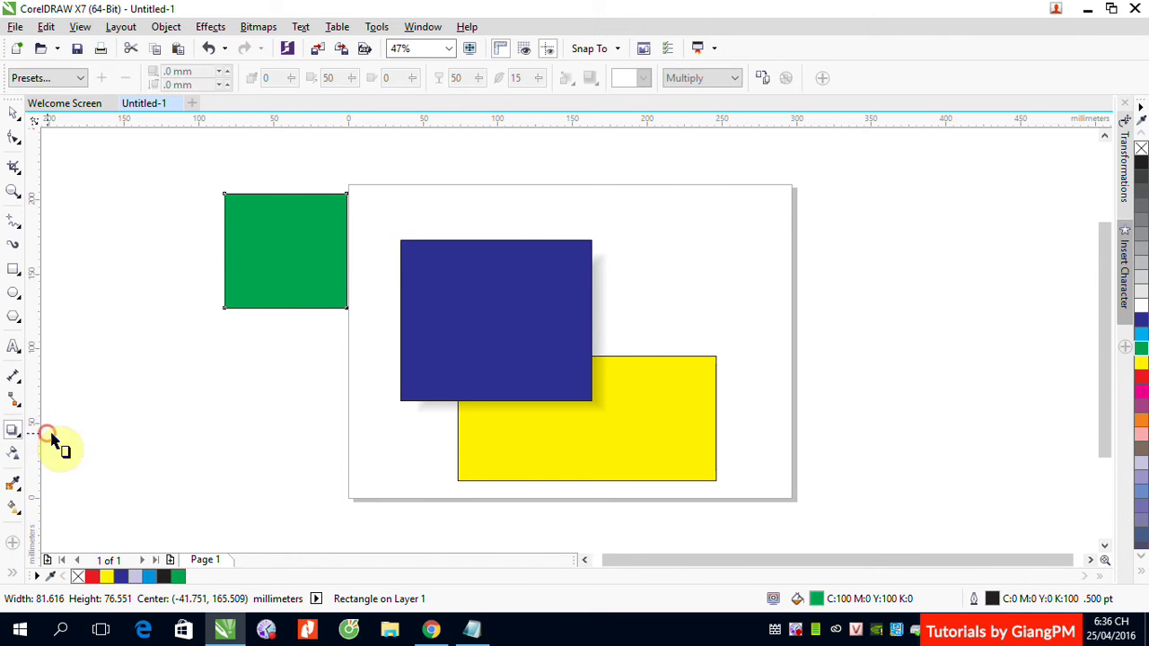
pyautogui.click(763, 80)
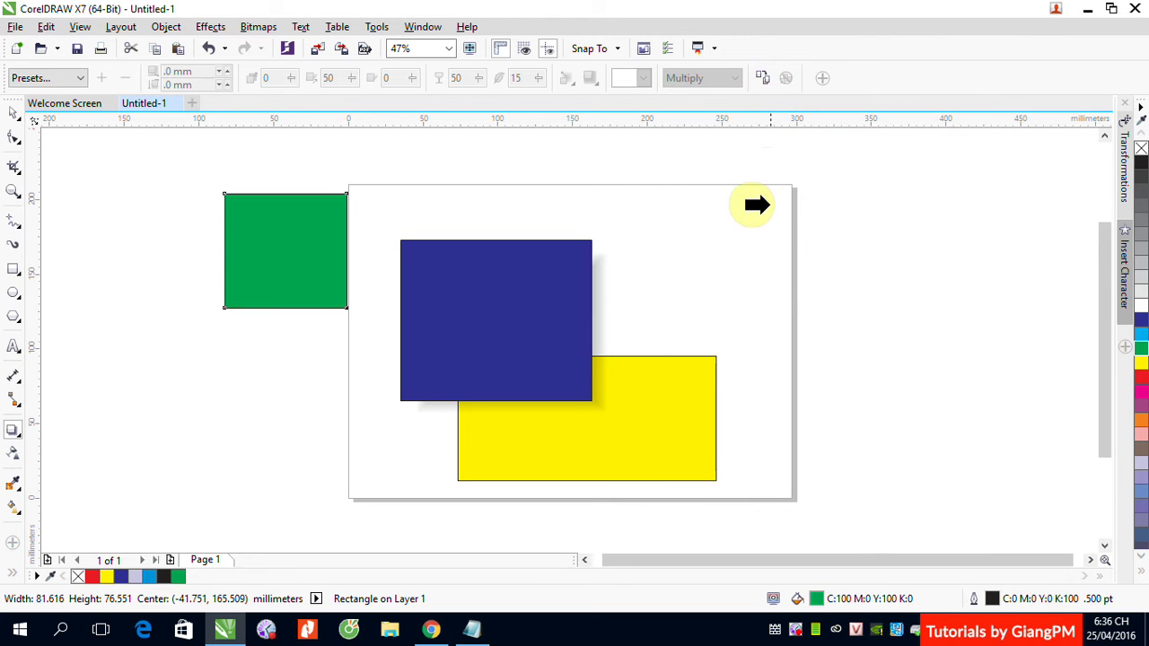
pyautogui.click(584, 281)
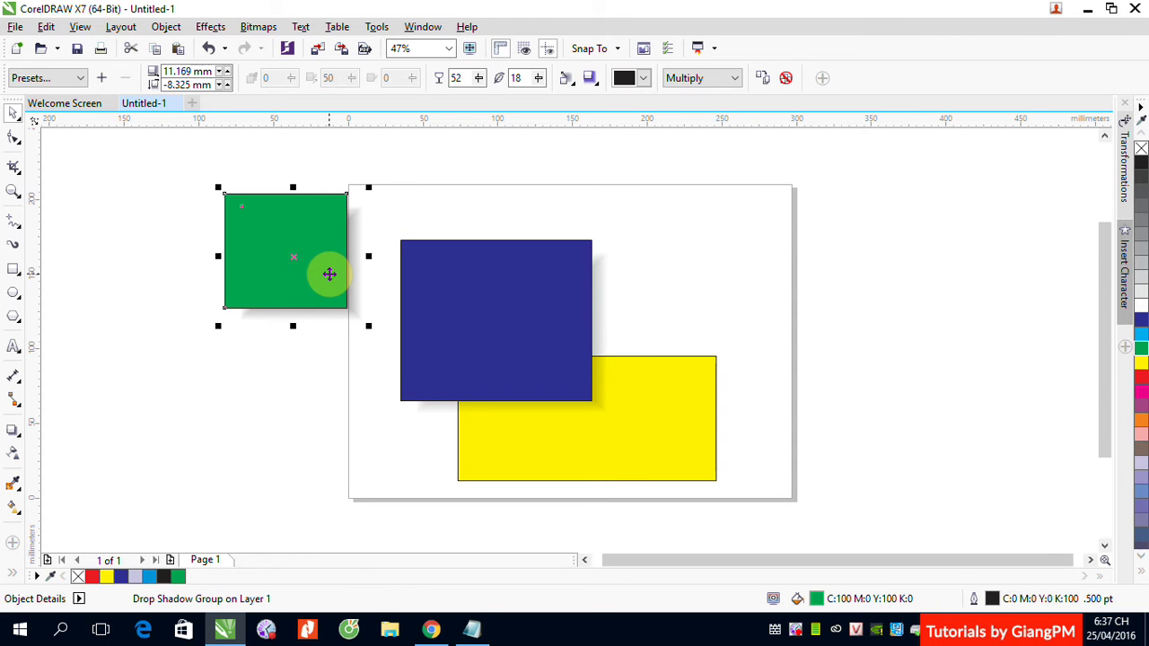
# Step: Break the green rectangle's drop shadow group apart and move the separated shadow to the page's upper right area
pyautogui.click(166, 27)
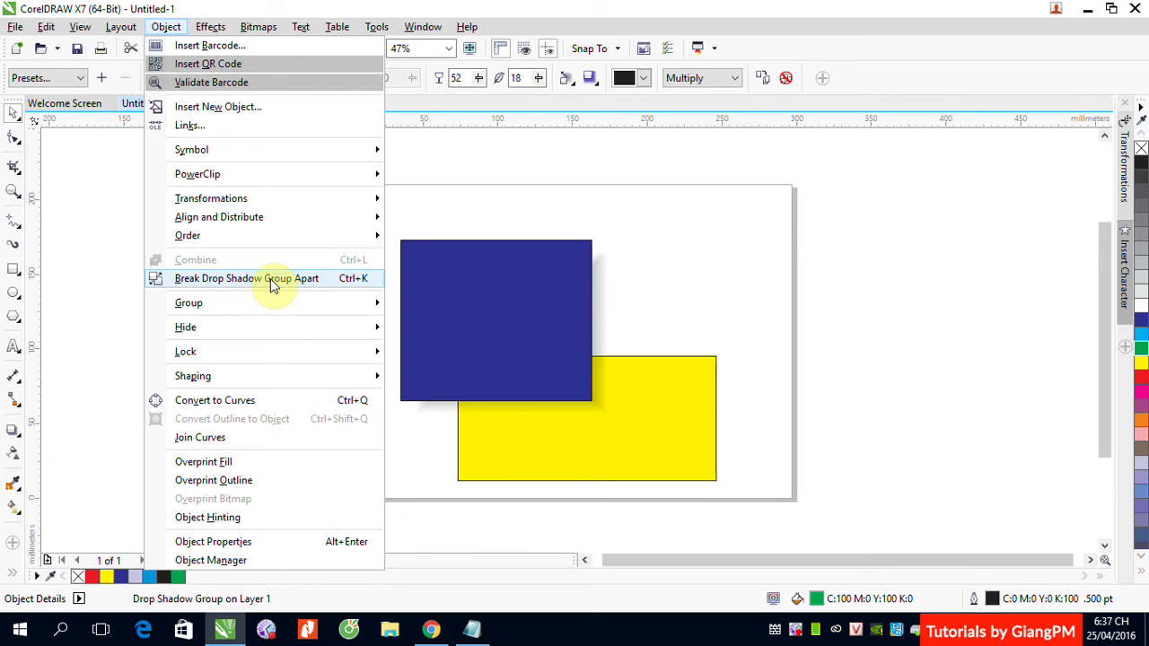
pyautogui.click(345, 284)
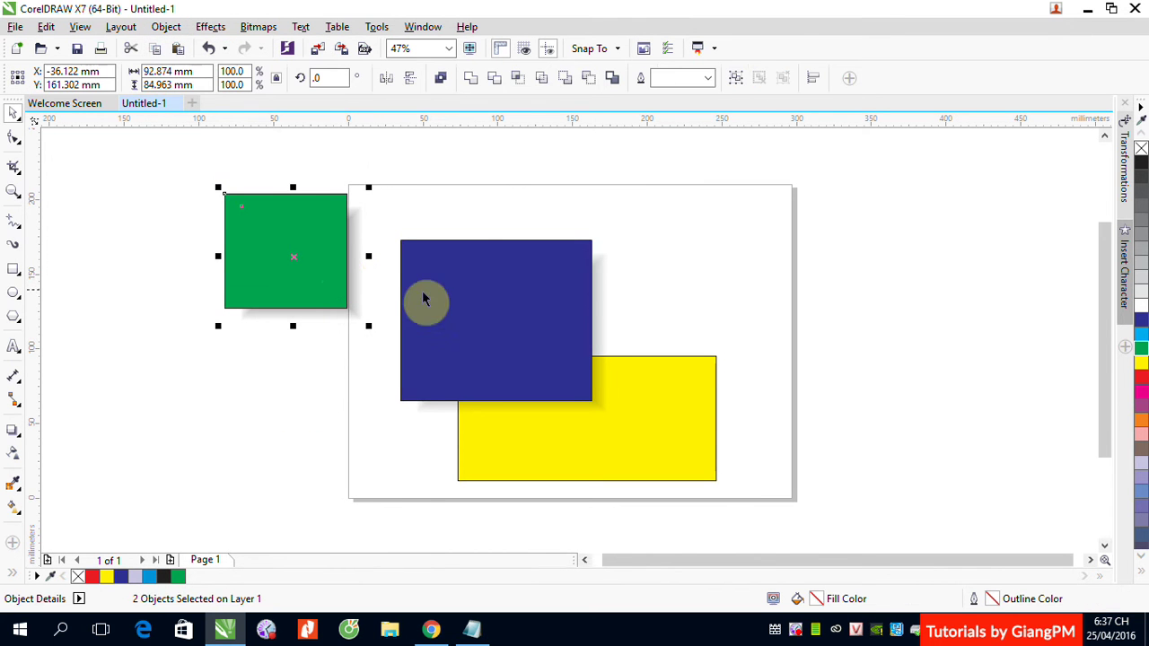
pyautogui.click(484, 191)
pyautogui.moveTo(354, 246); pyautogui.dragTo(754, 258)
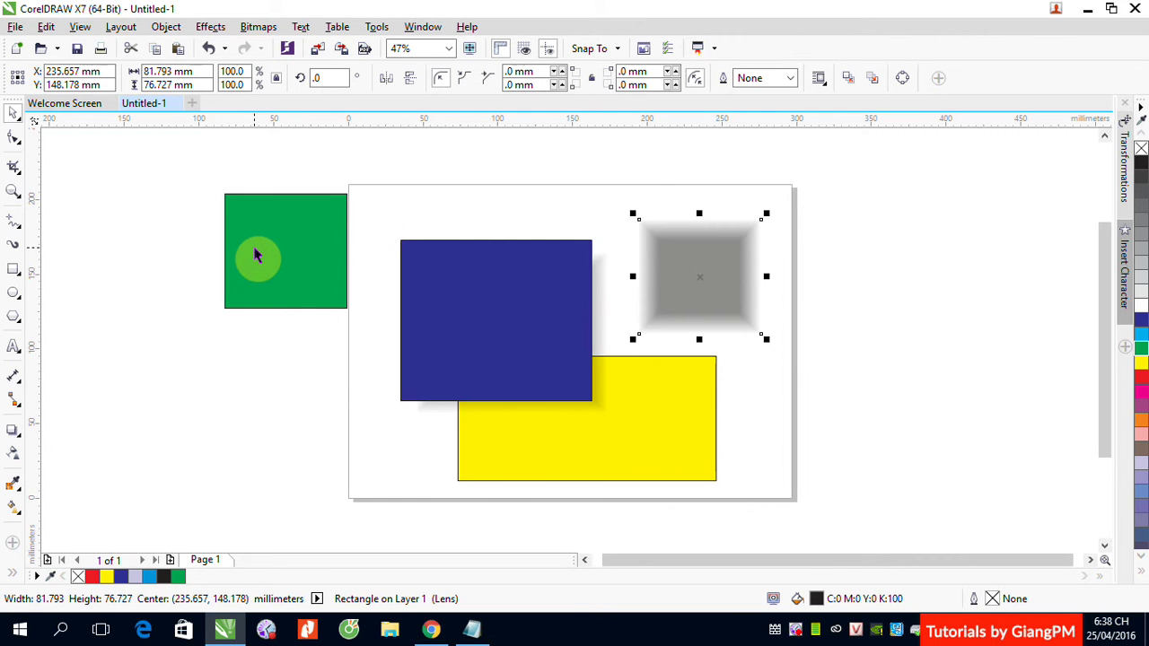
# Step: Delete the separated shadow and the blue and green rectangles, and move the yellow rectangle to the middle of the page
pyautogui.click(734, 297)
pyautogui.press('Delete')
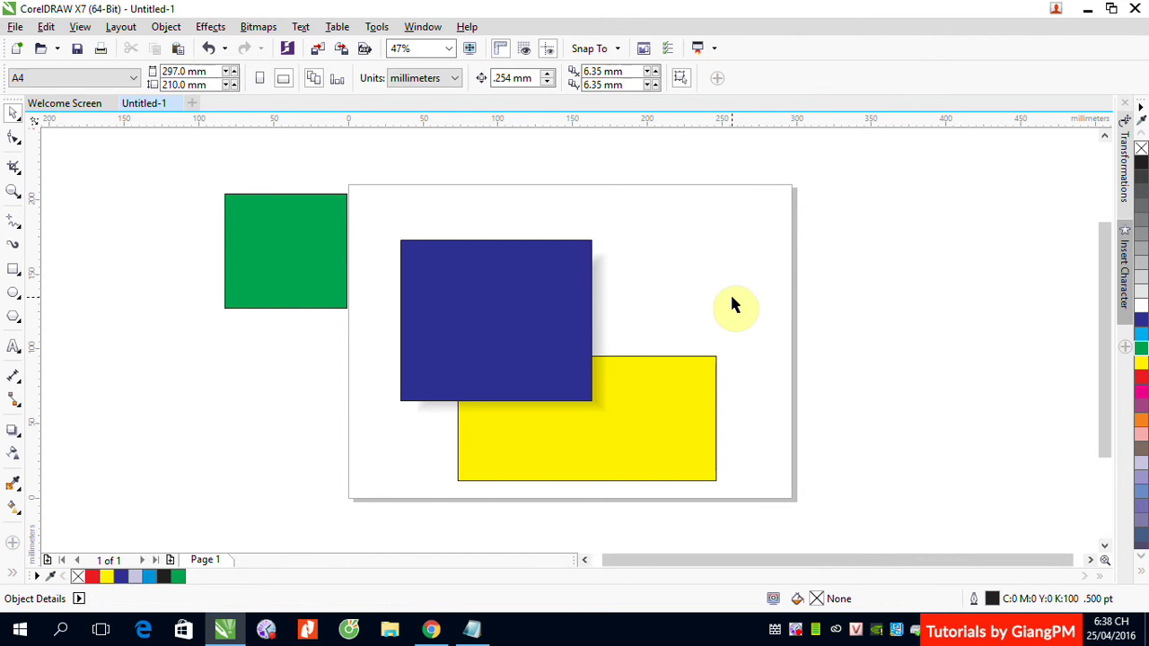
pyautogui.click(570, 301)
pyautogui.press('Delete')
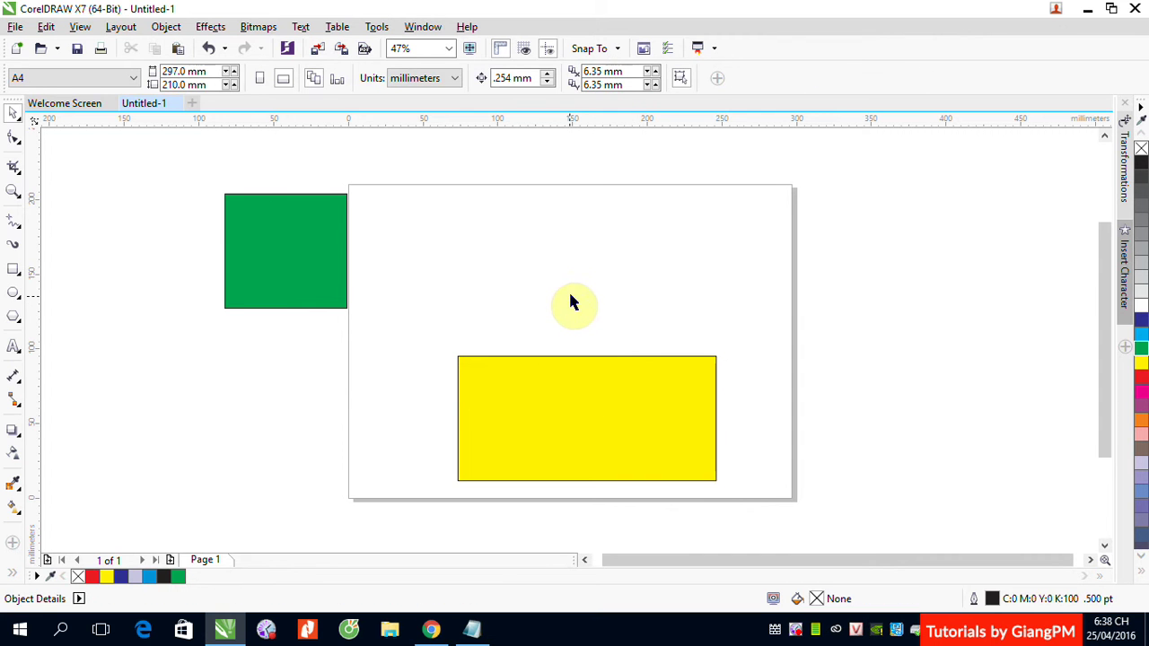
pyautogui.moveTo(589, 411); pyautogui.dragTo(533, 349)
pyautogui.click(252, 246)
pyautogui.press('Delete')
# Step: Create a page-sized 297 by 210 mm rectangle behind the yellow rectangle and fill it with black
pyautogui.doubleClick(13, 269)
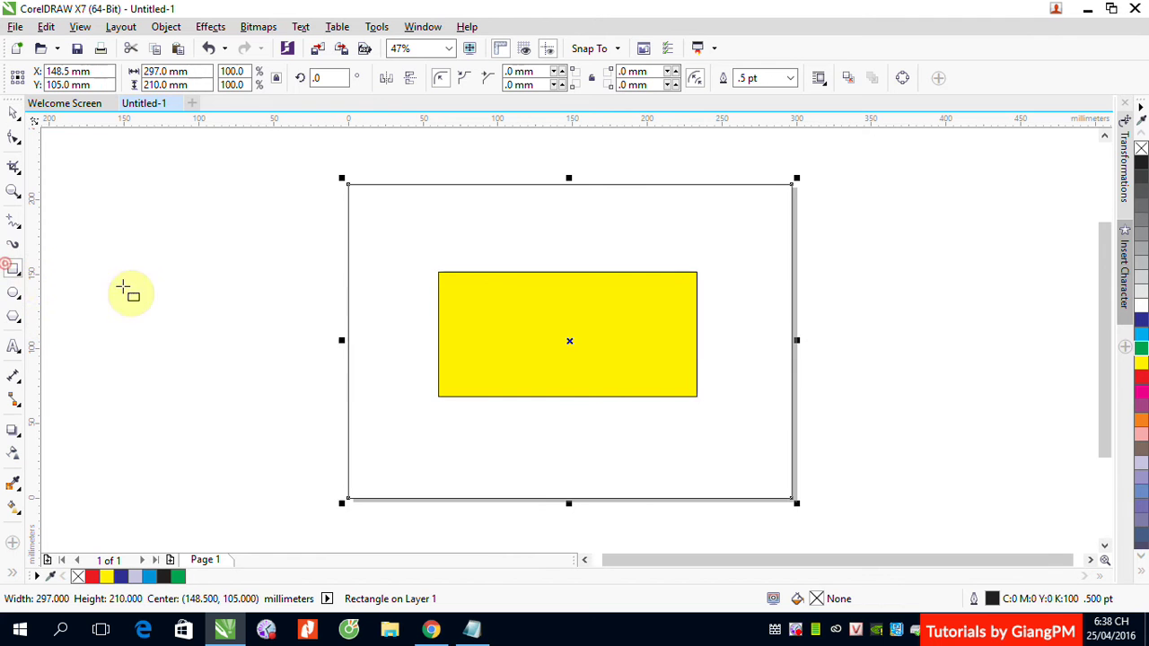
pyautogui.click(1142, 161)
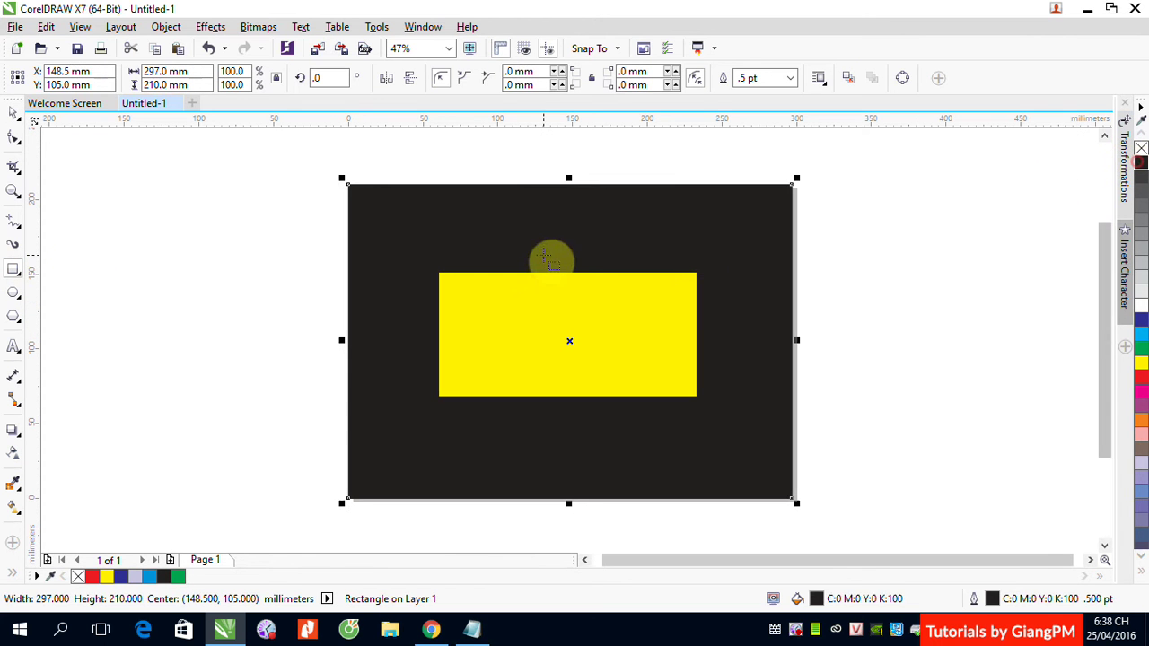
pyautogui.click(15, 112)
pyautogui.click(128, 216)
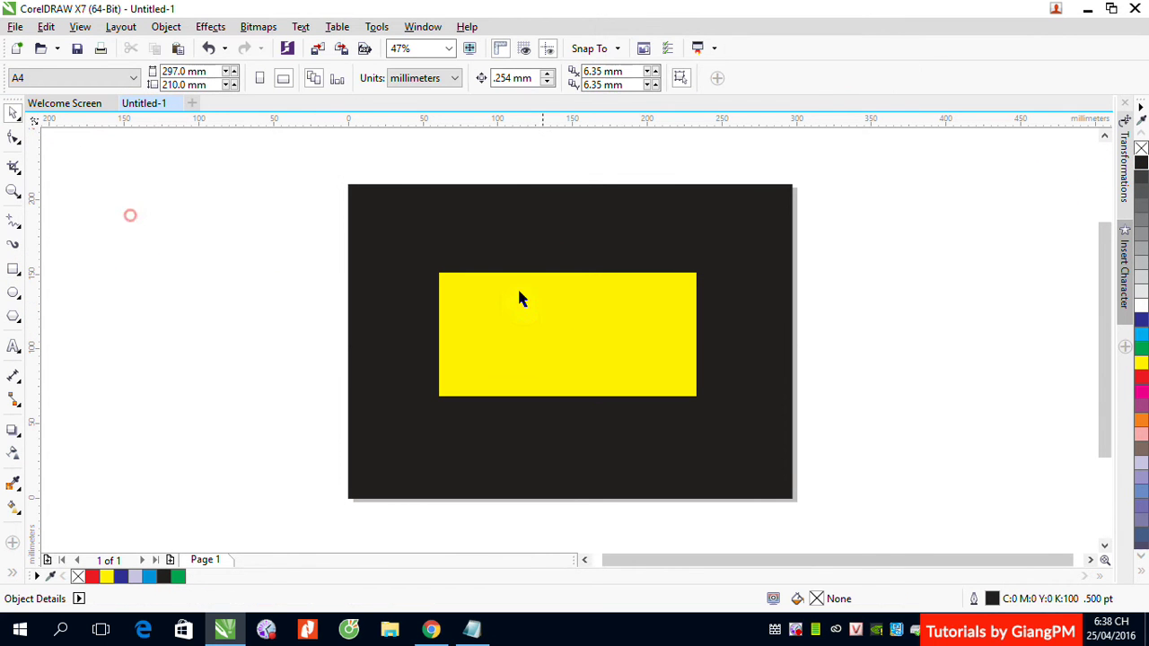
# Step: Shift the yellow rectangle slightly and apply a drop shadow from its centre towards its right edge with no offset
pyautogui.click(553, 327)
pyautogui.moveTo(619, 346); pyautogui.dragTo(623, 348)
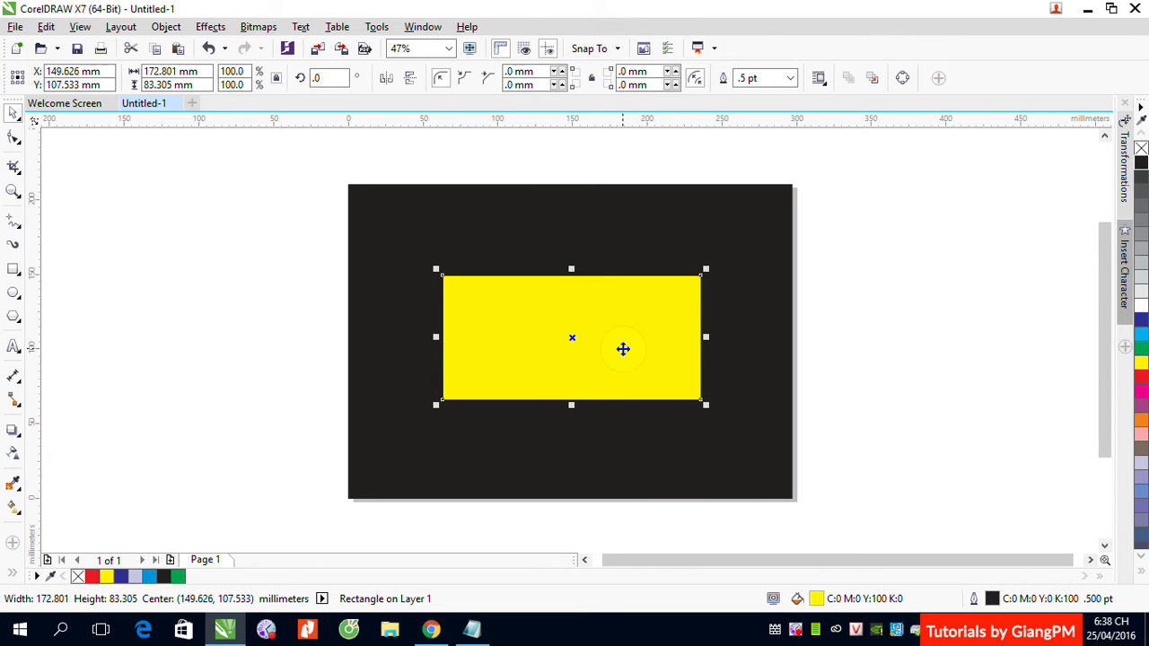
pyautogui.click(13, 435)
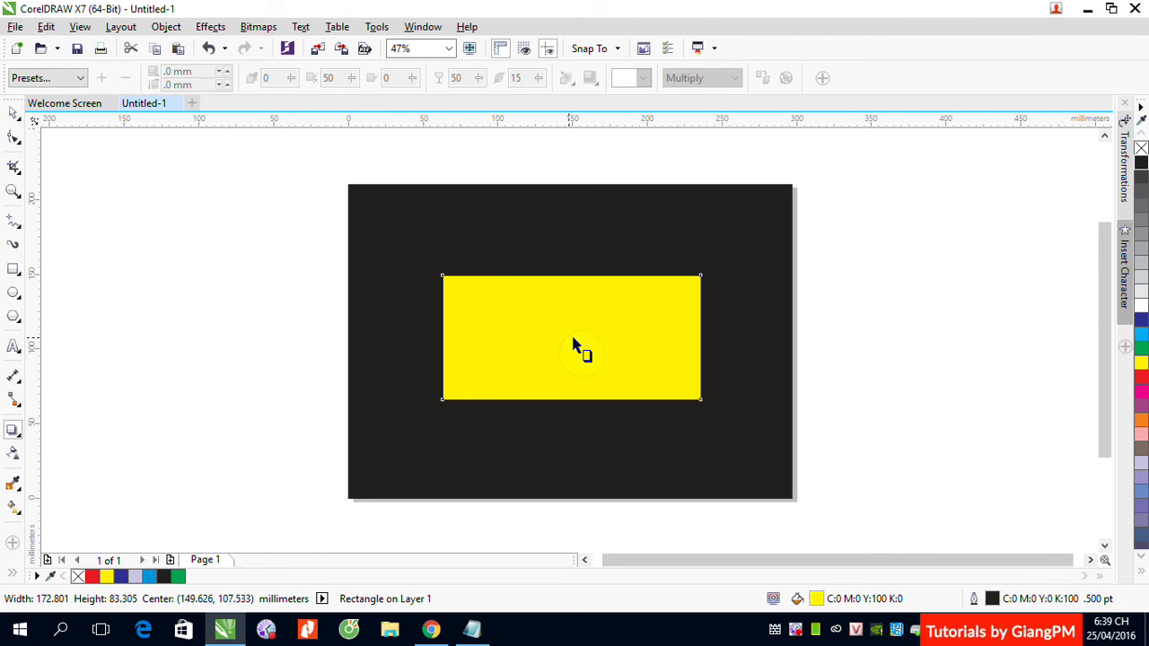
pyautogui.moveTo(572, 339); pyautogui.dragTo(697, 340)
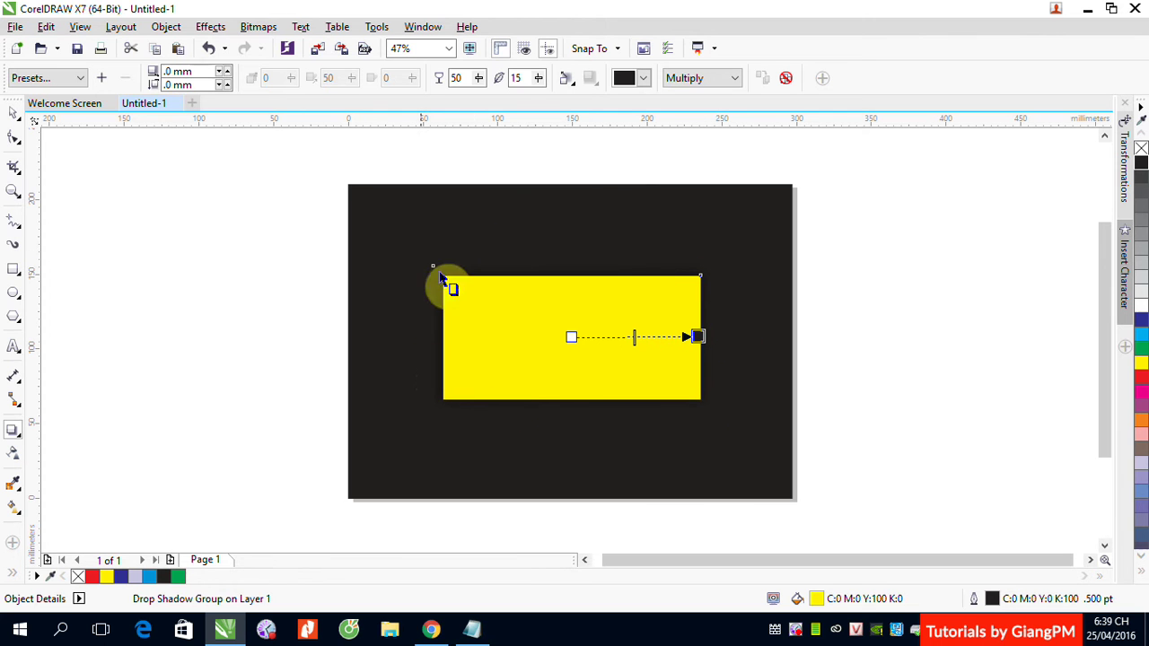
# Step: Set the yellow rectangle's drop shadow colour to cyan and its merge mode to Normal
pyautogui.click(644, 78)
pyautogui.click(618, 126)
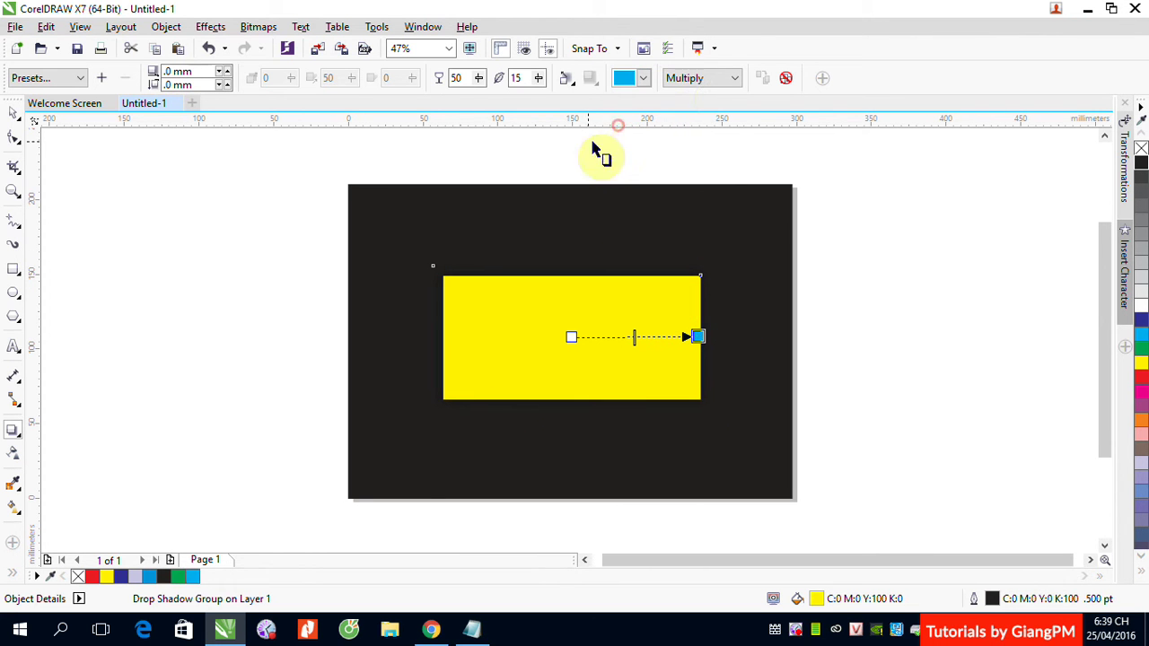
pyautogui.click(733, 78)
pyautogui.click(711, 96)
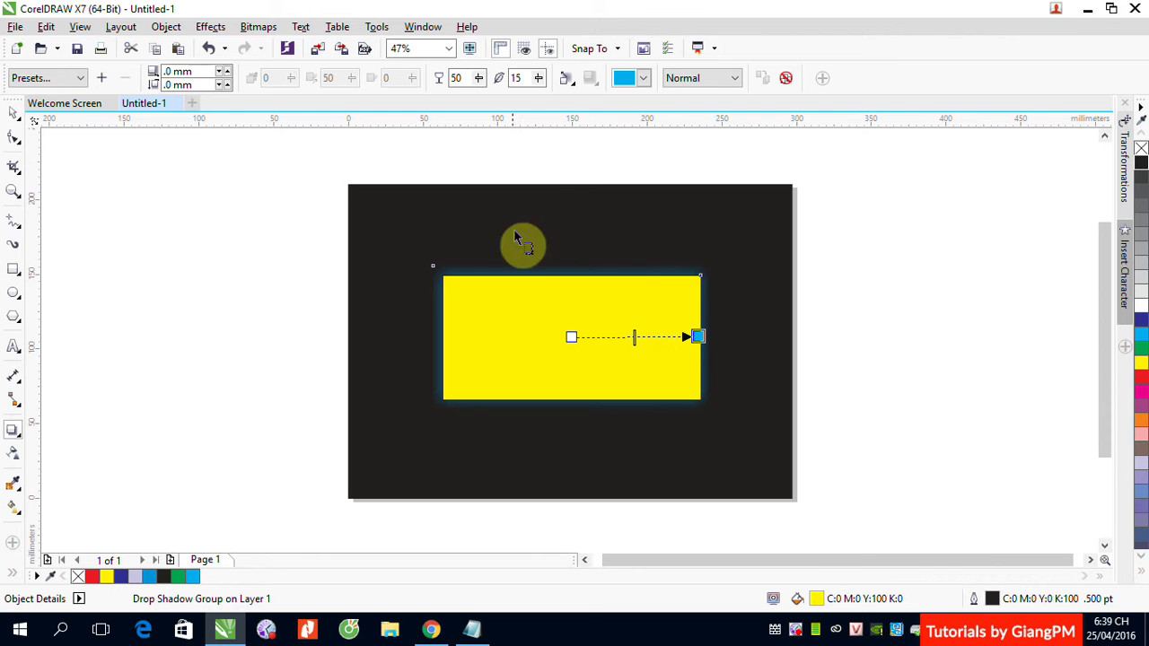
# Step: Set the cyan shadow's opacity to 62 and its feathering to 37
pyautogui.click(480, 84)
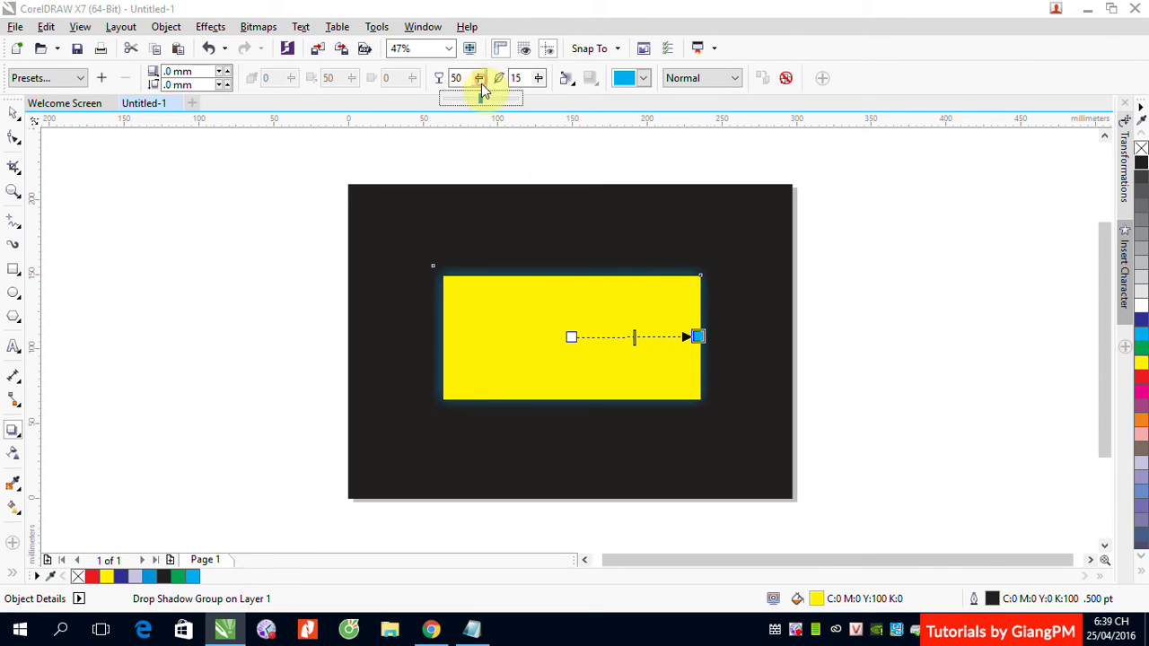
pyautogui.click(480, 98)
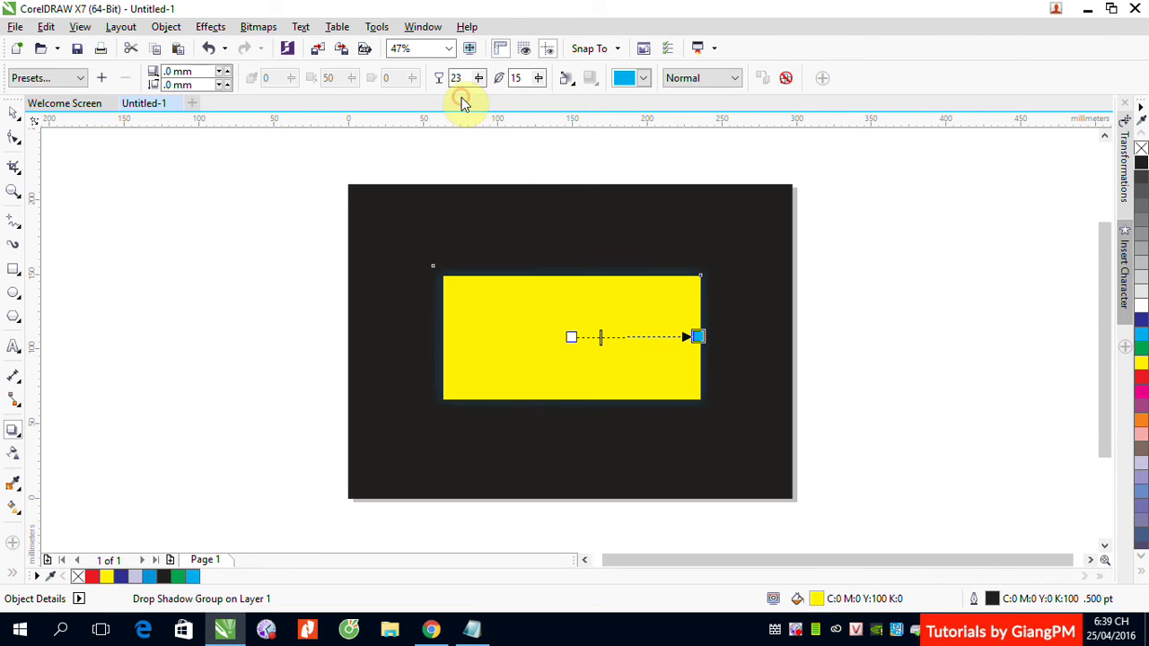
pyautogui.click(474, 83)
pyautogui.click(476, 99)
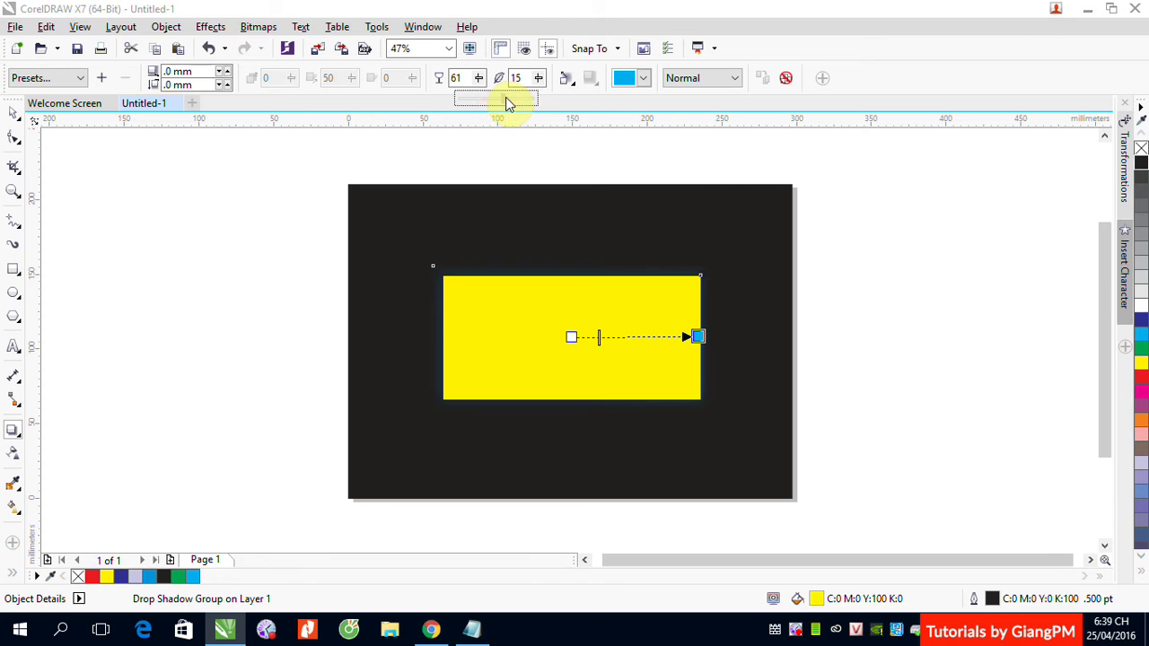
pyautogui.click(505, 97)
pyautogui.click(534, 82)
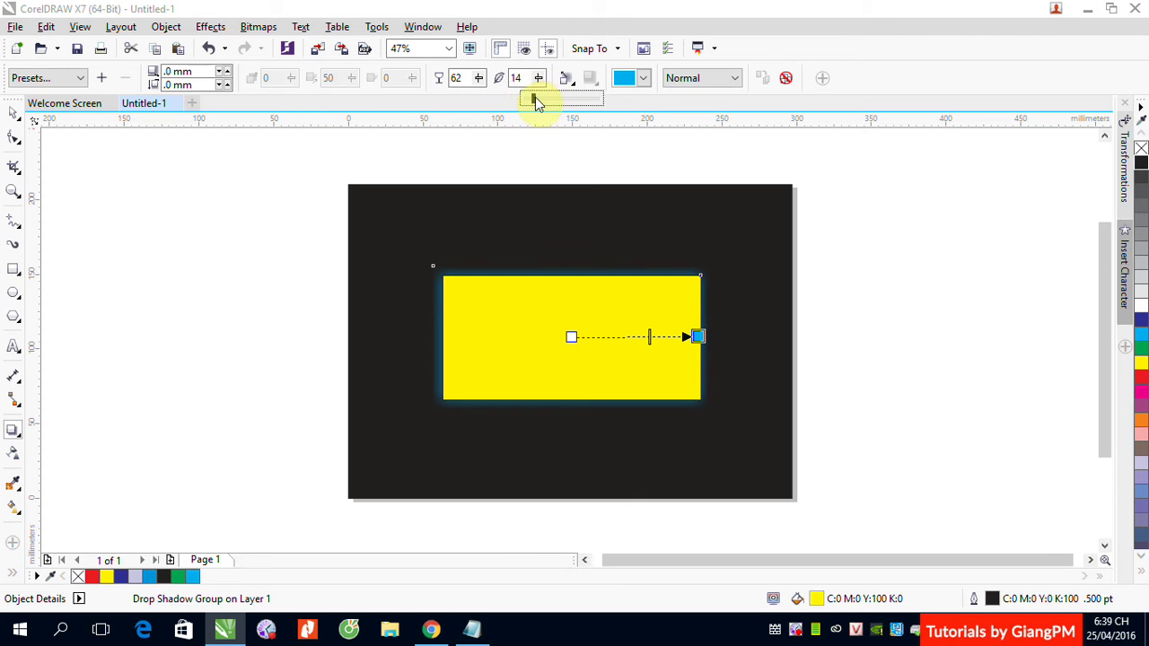
pyautogui.click(551, 98)
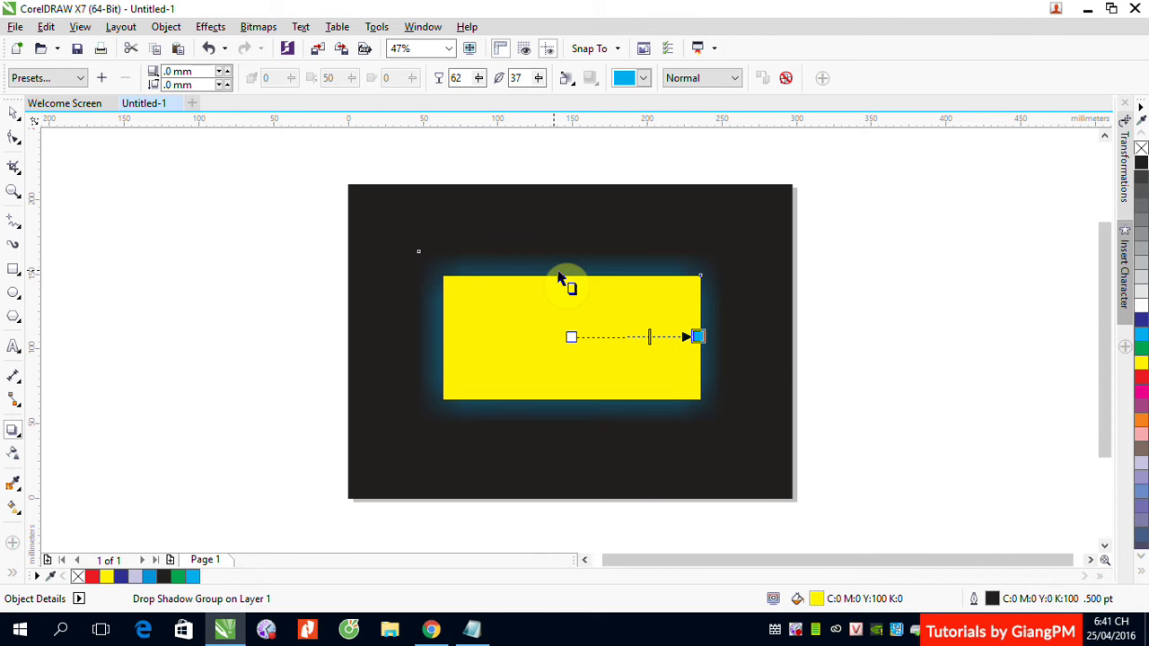
# Step: Delete the yellow rectangle together with its cyan shadow
pyautogui.click(13, 114)
pyautogui.click(205, 246)
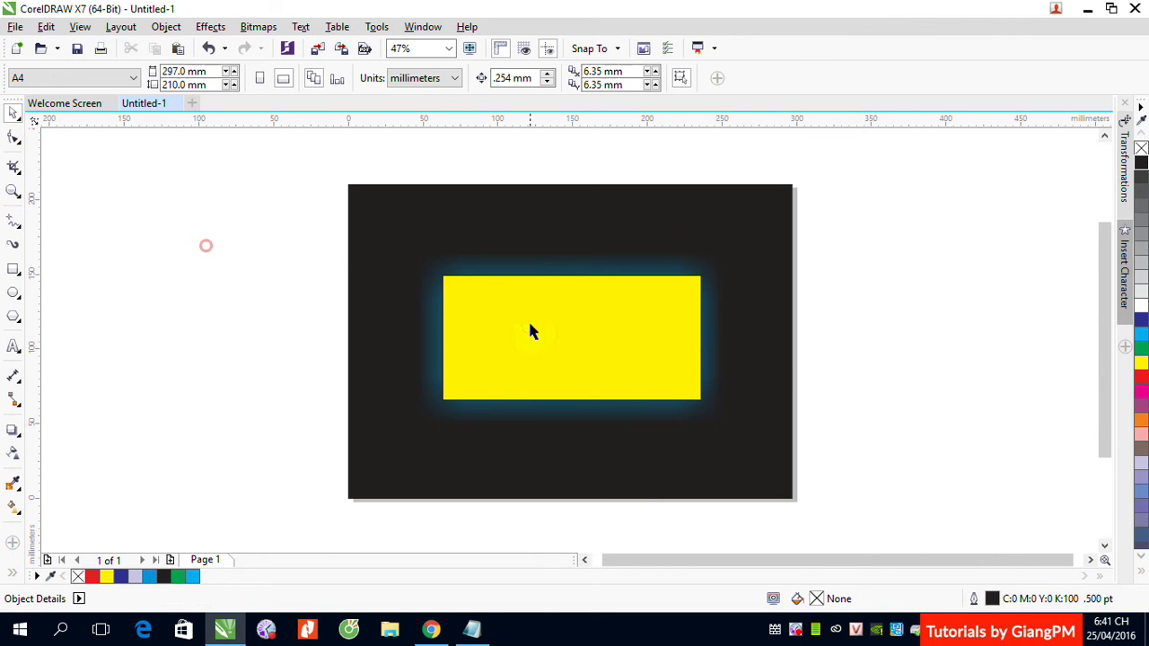
pyautogui.click(529, 325)
pyautogui.press('Delete')
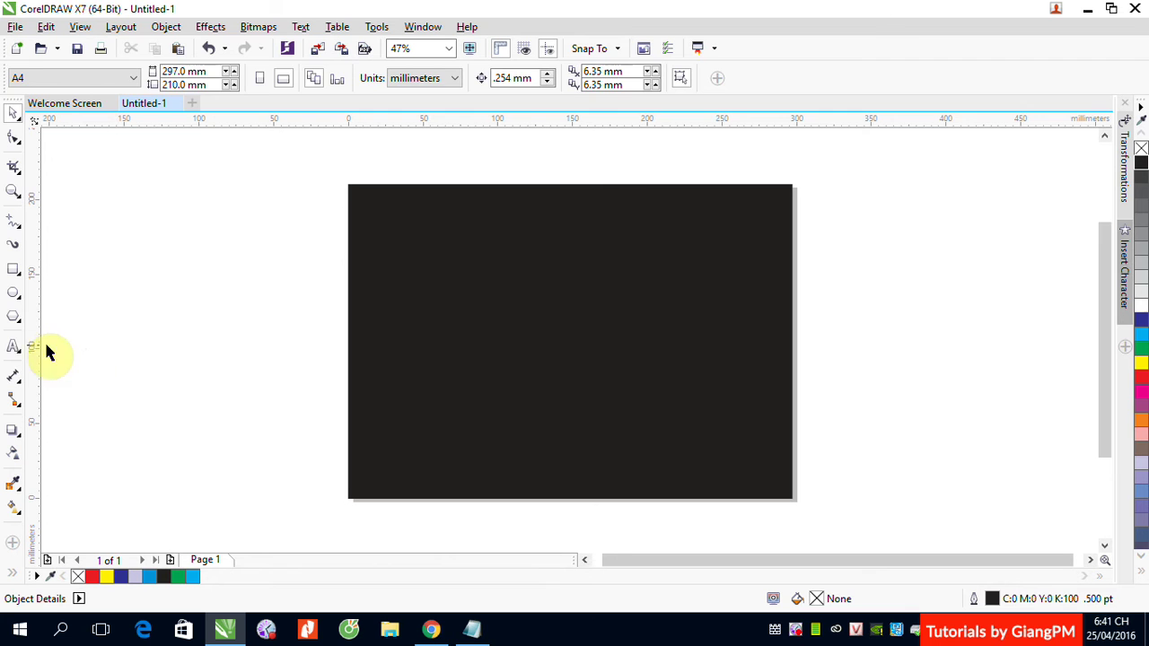
# Step: Add the artistic text "ENTER FOUCS ACADEMY" on the left half of the black page rectangle
pyautogui.click(13, 346)
pyautogui.click(397, 350)
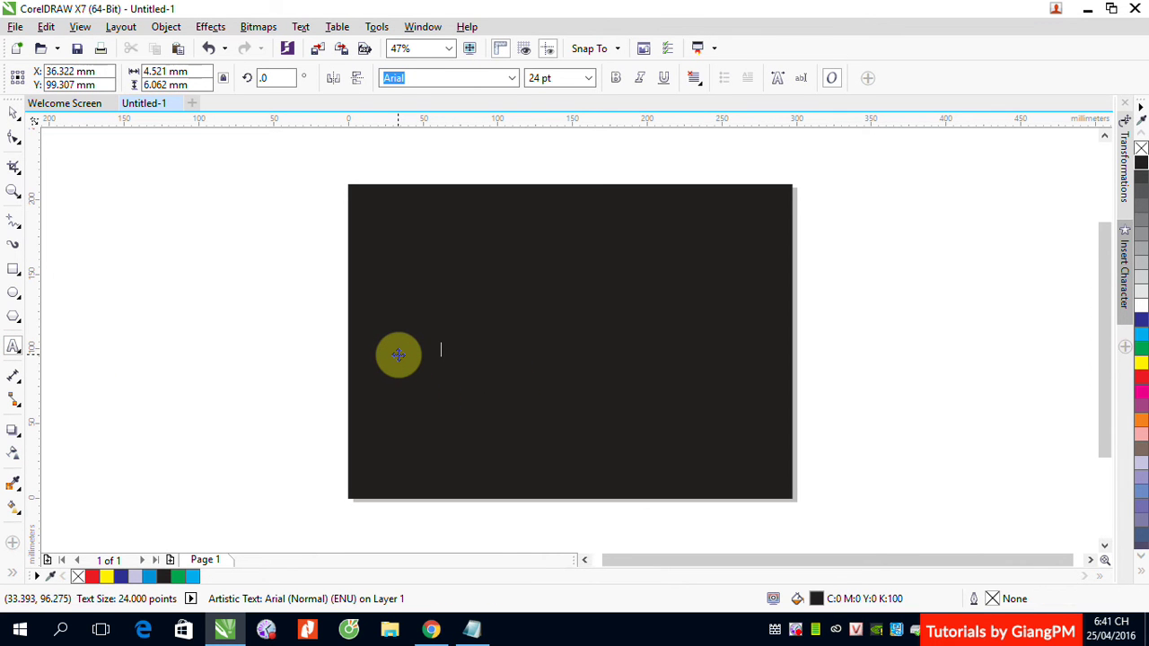
pyautogui.write('GiaMPM 20')
pyautogui.press('Escape')
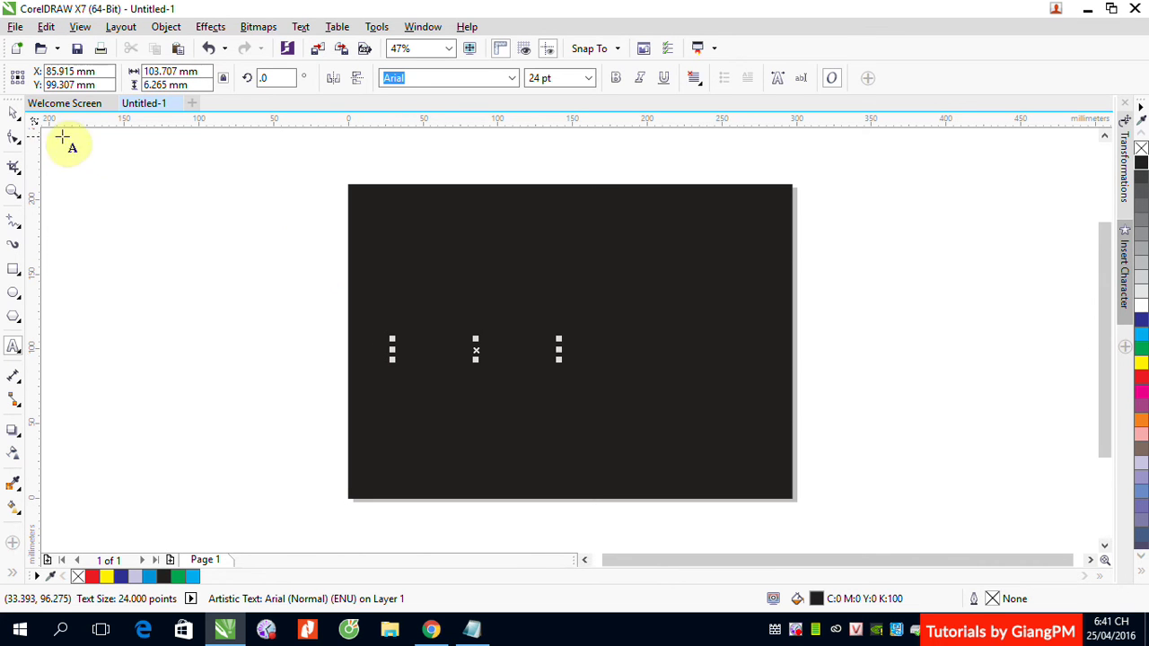
# Step: Enlarge the text to about 84 pt and move it right so it spans the black page
pyautogui.click(13, 112)
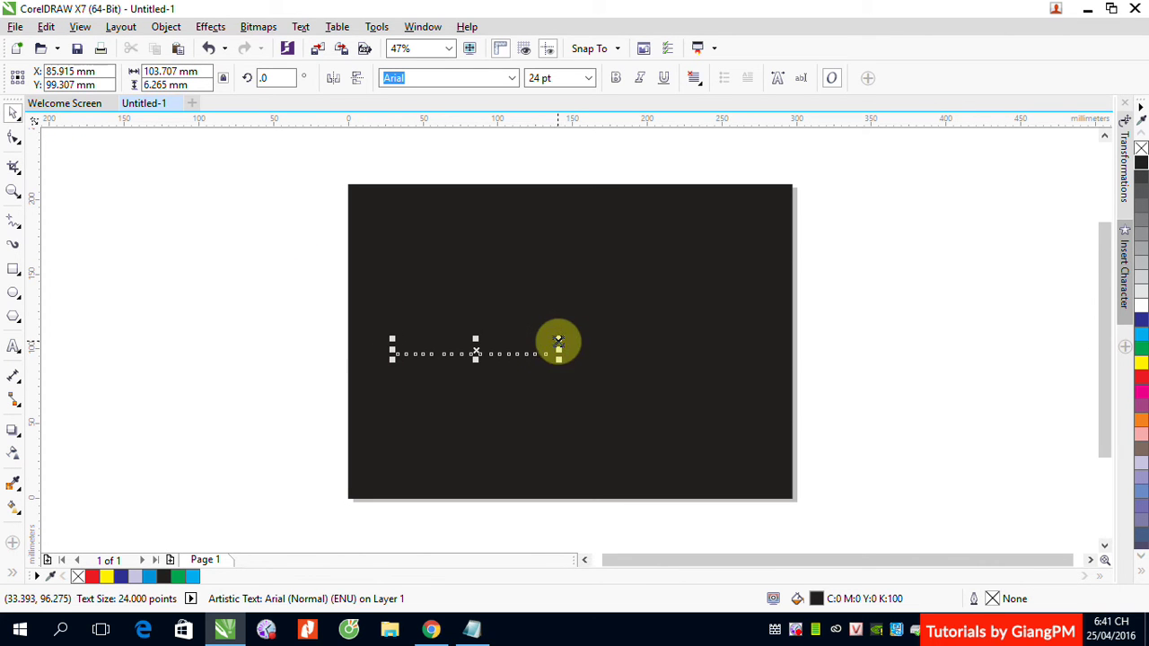
pyautogui.moveTo(558, 342); pyautogui.dragTo(753, 300)
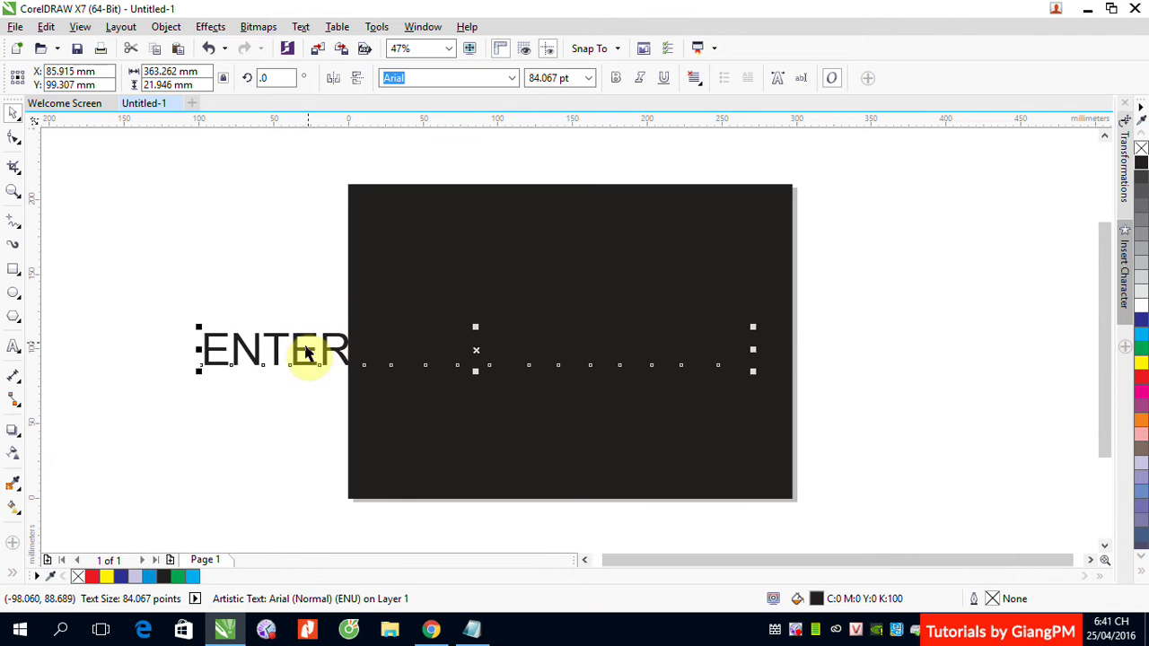
pyautogui.moveTo(305, 352); pyautogui.dragTo(429, 349)
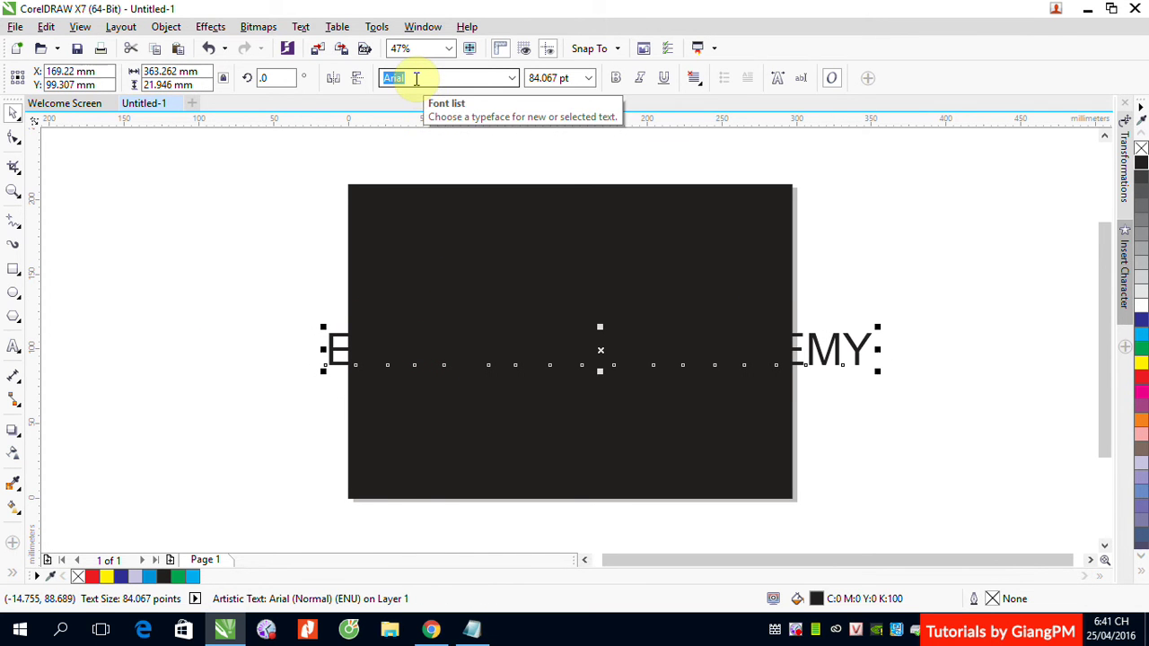
pyautogui.press('F10')
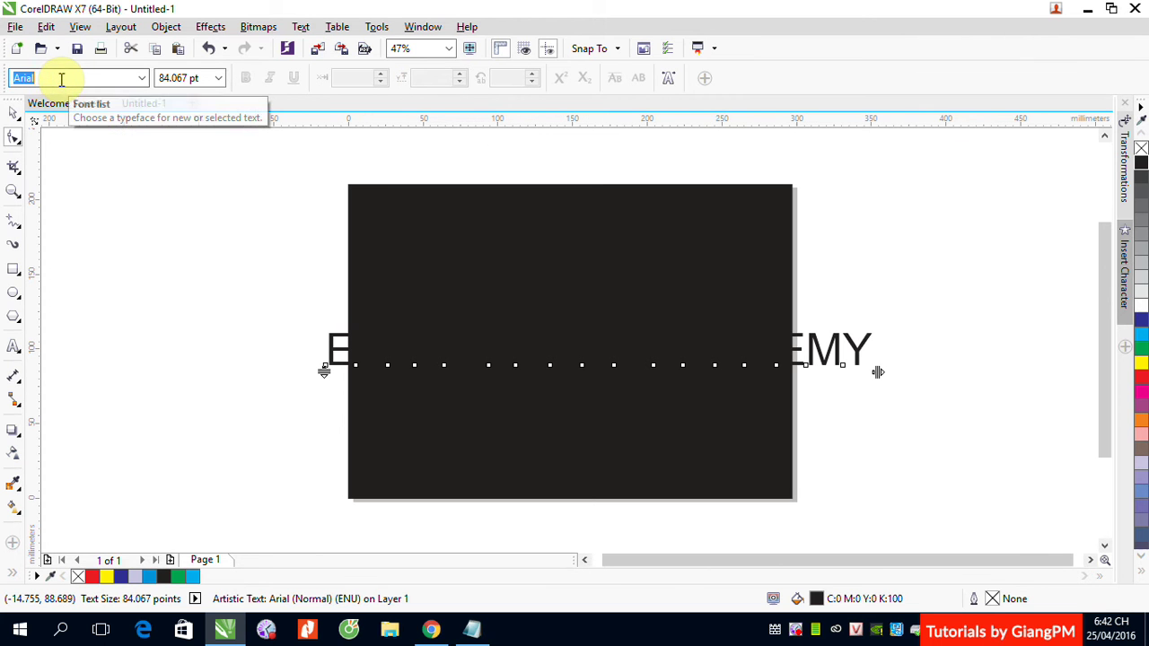
pyautogui.write('Imp')
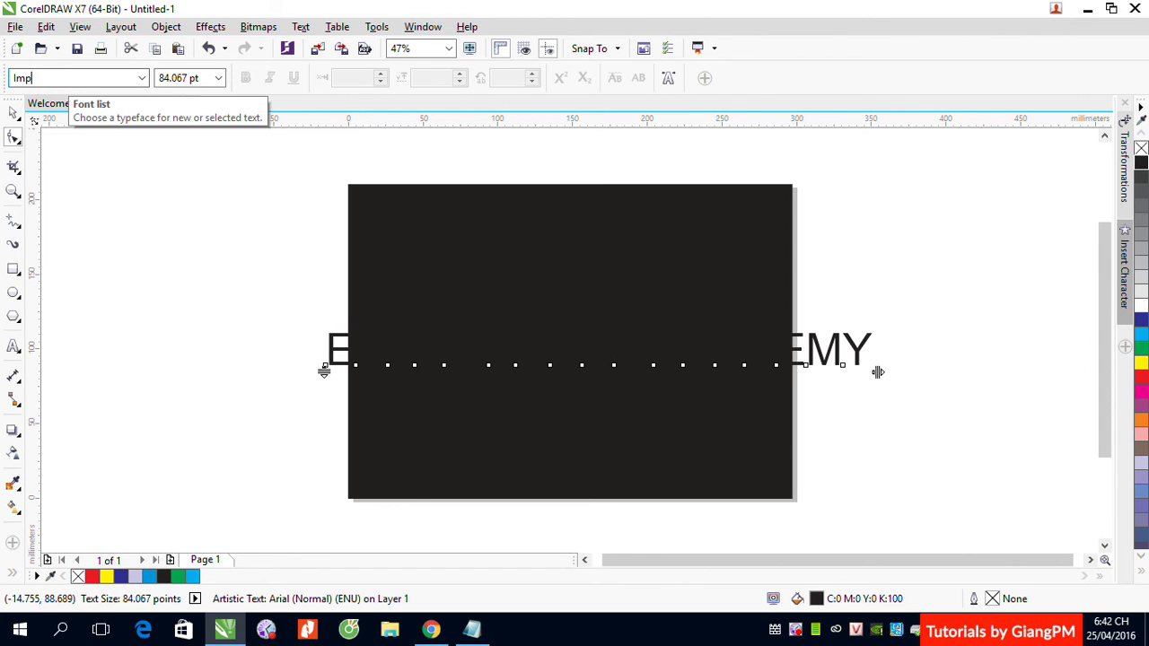
pyautogui.click(142, 79)
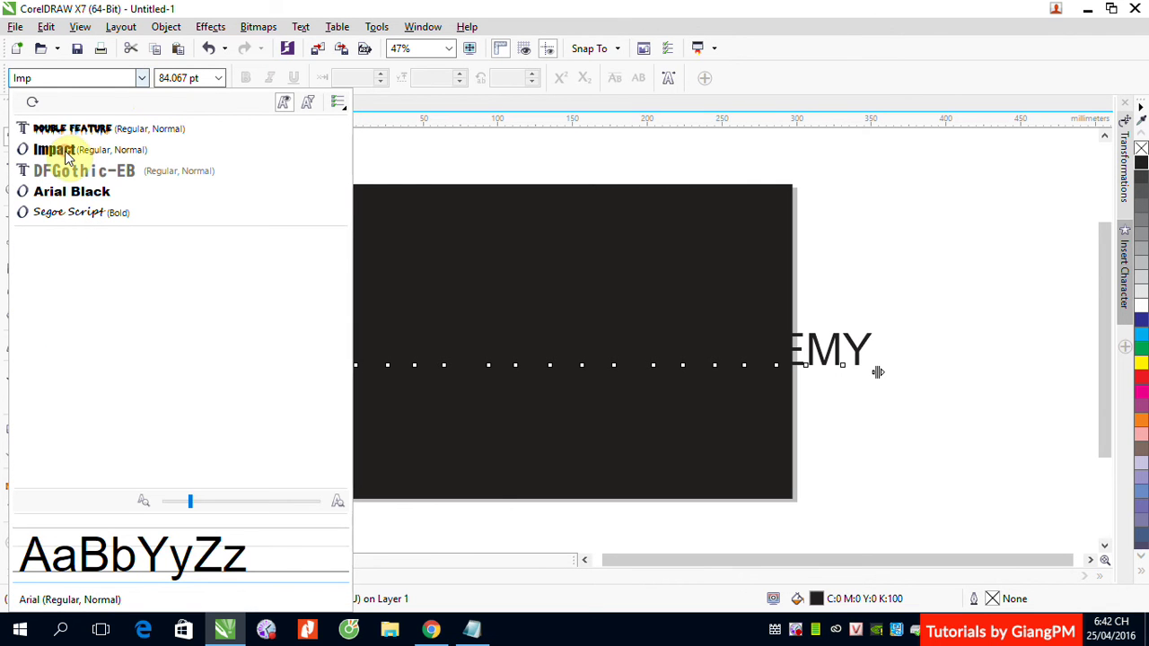
pyautogui.press('Escape')
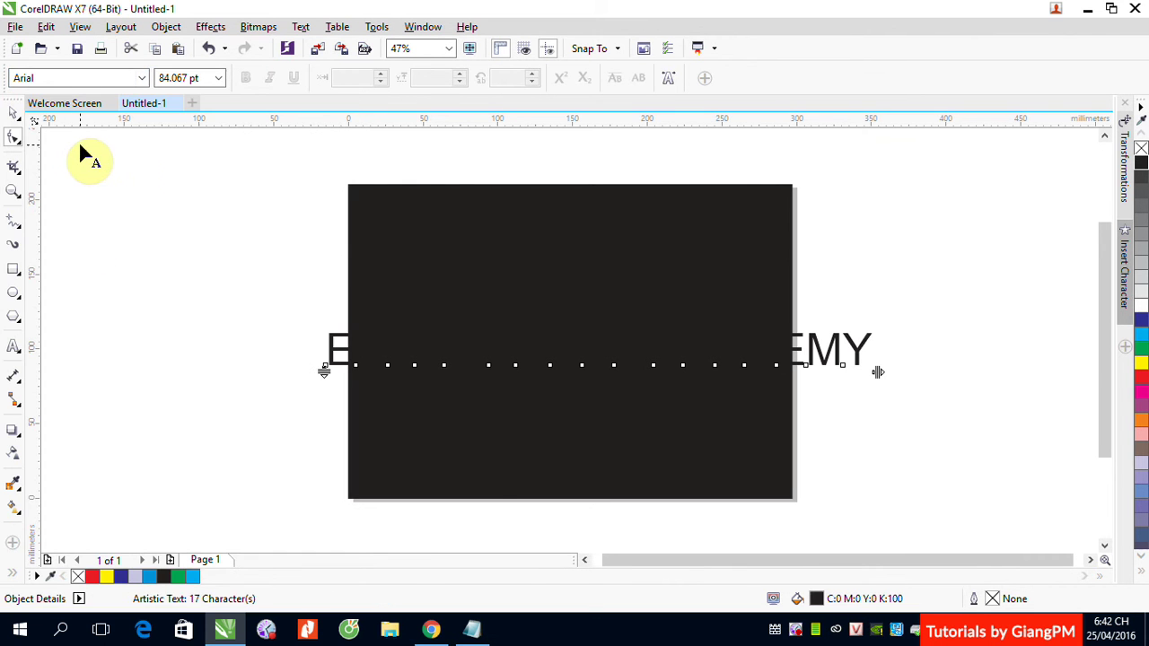
pyautogui.click(14, 114)
pyautogui.click(165, 221)
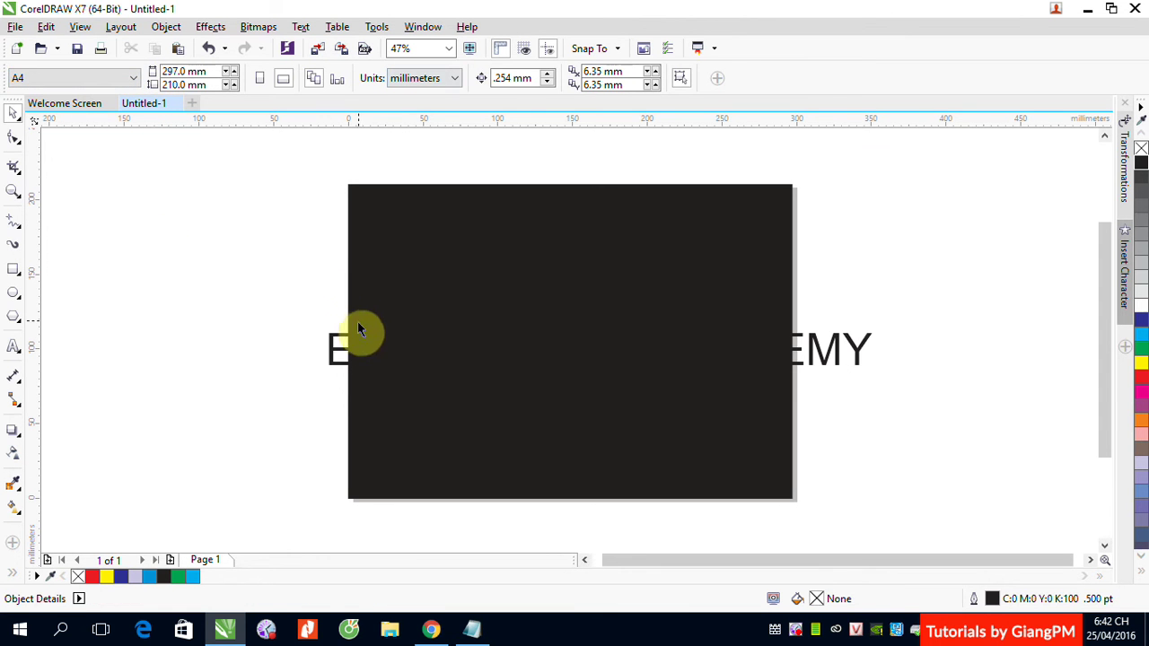
# Step: Set the text's font to Impact, and place it across the middle of the black page with a yellow fill
pyautogui.click(338, 348)
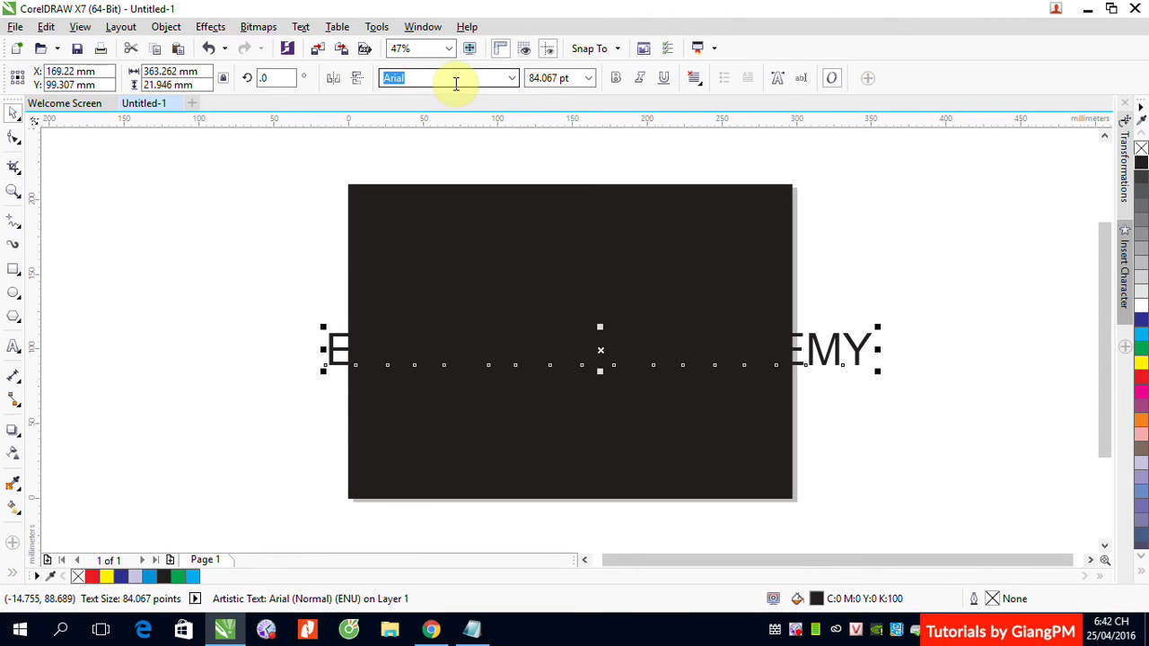
pyautogui.click(514, 79)
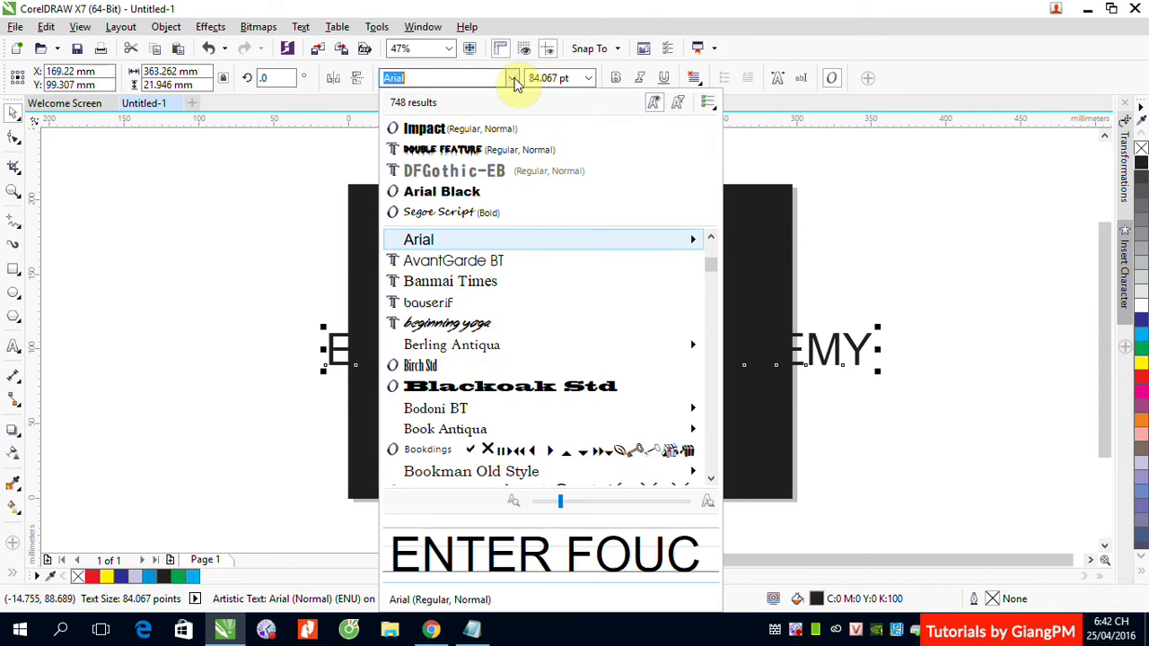
pyautogui.click(456, 125)
pyautogui.moveTo(528, 349); pyautogui.dragTo(577, 349)
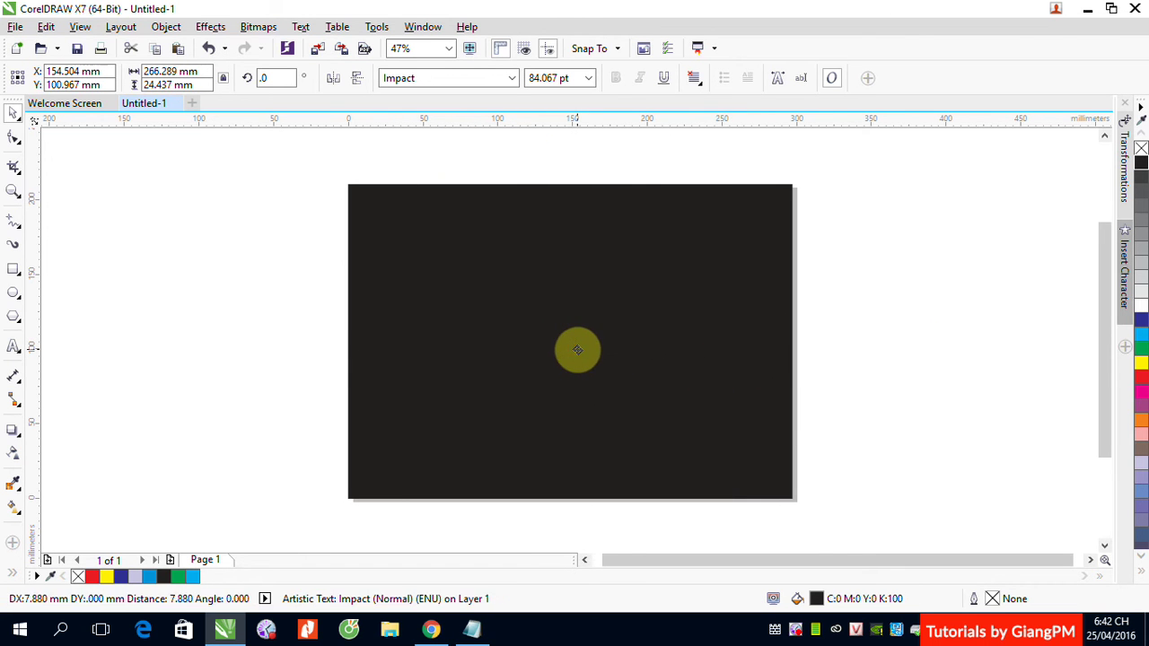
pyautogui.click(1141, 361)
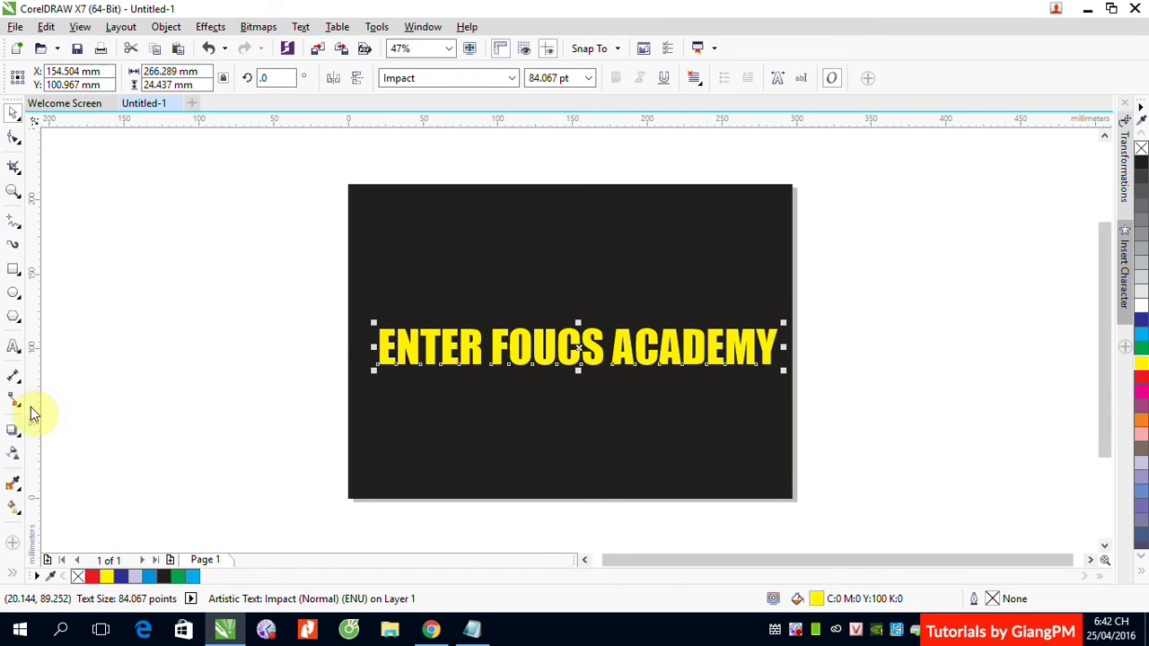
# Step: Correct the misspelled middle word of the artistic text so it reads "ENTER FOCUS ACADEMY"
pyautogui.click(14, 347)
pyautogui.moveTo(535, 350); pyautogui.dragTo(557, 352)
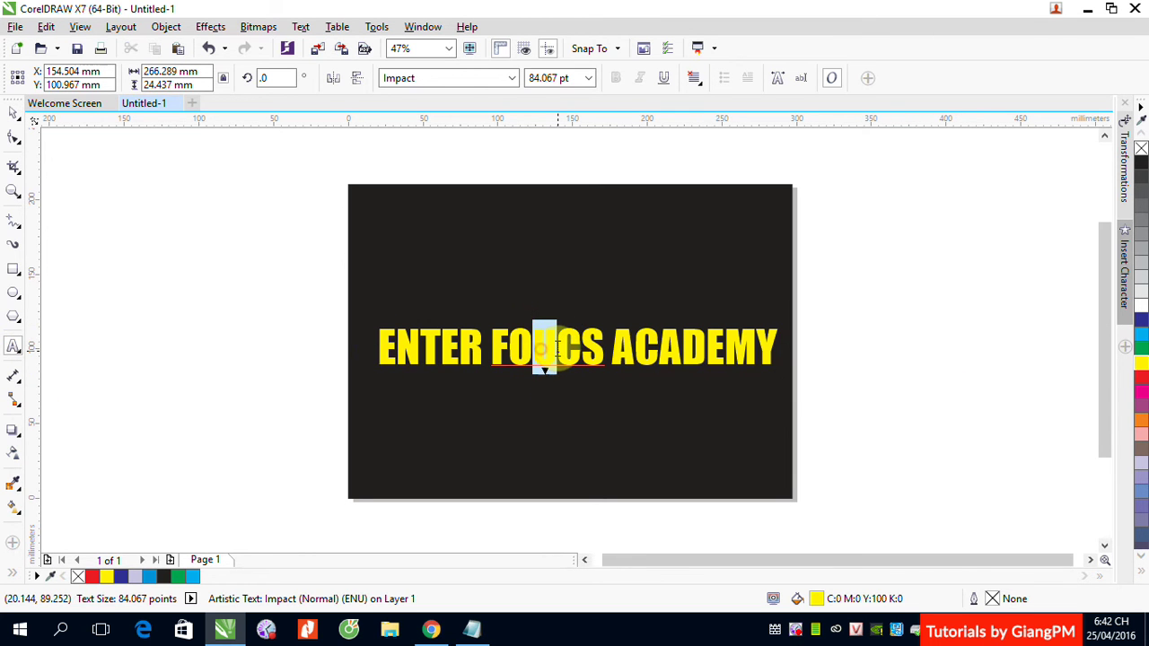
pyautogui.press('Delete')
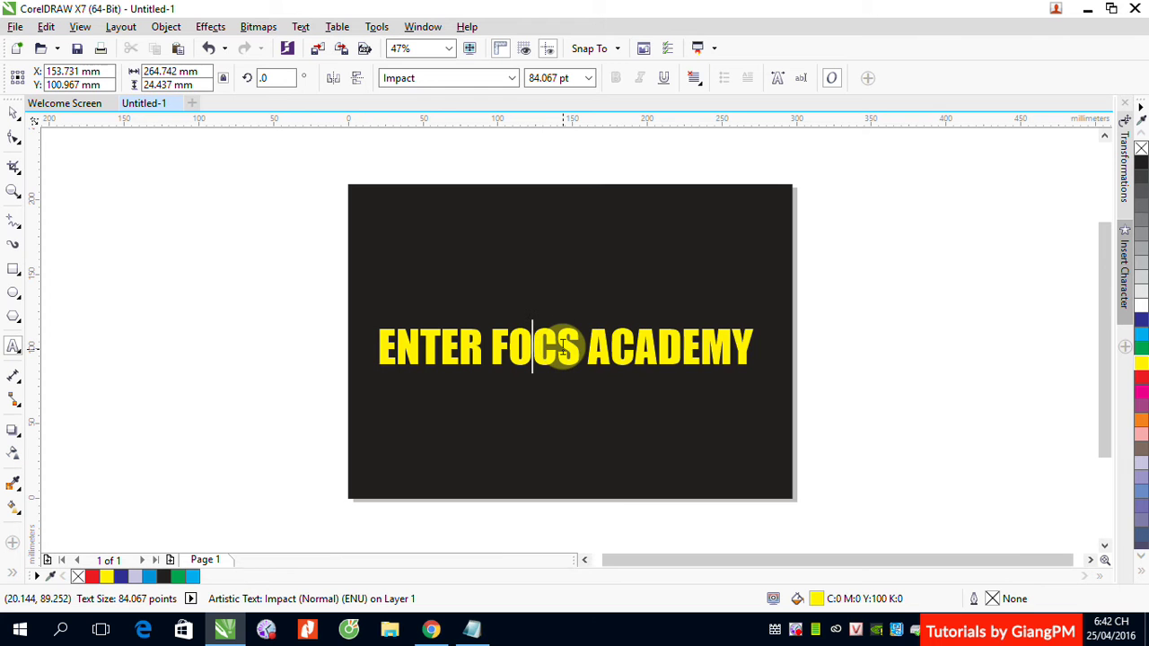
pyautogui.click(563, 349)
pyautogui.write('U')
pyautogui.press('Escape')
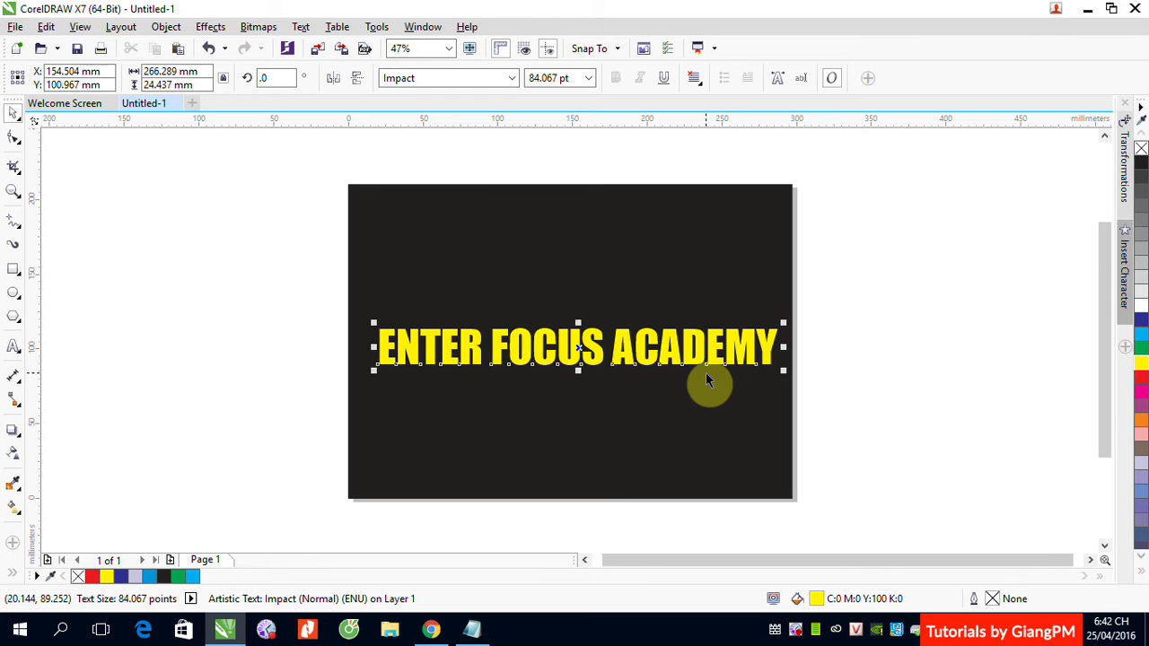
# Step: Try a light lavender fill and a white fill on the page-sized background rectangle
pyautogui.click(618, 252)
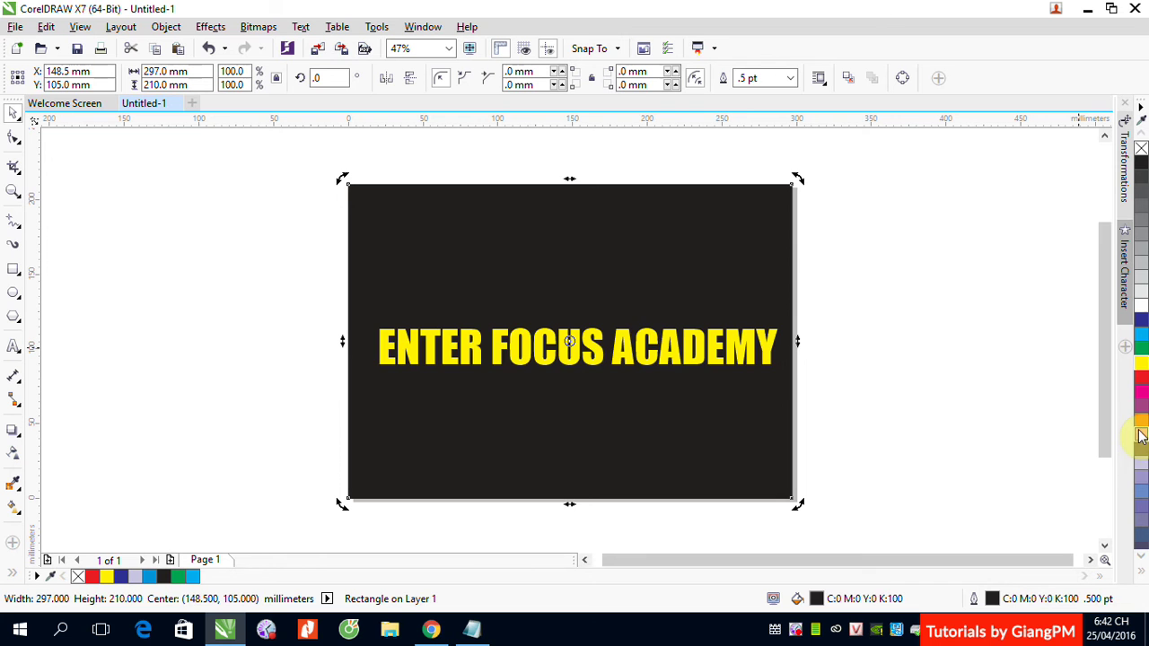
pyautogui.click(1141, 462)
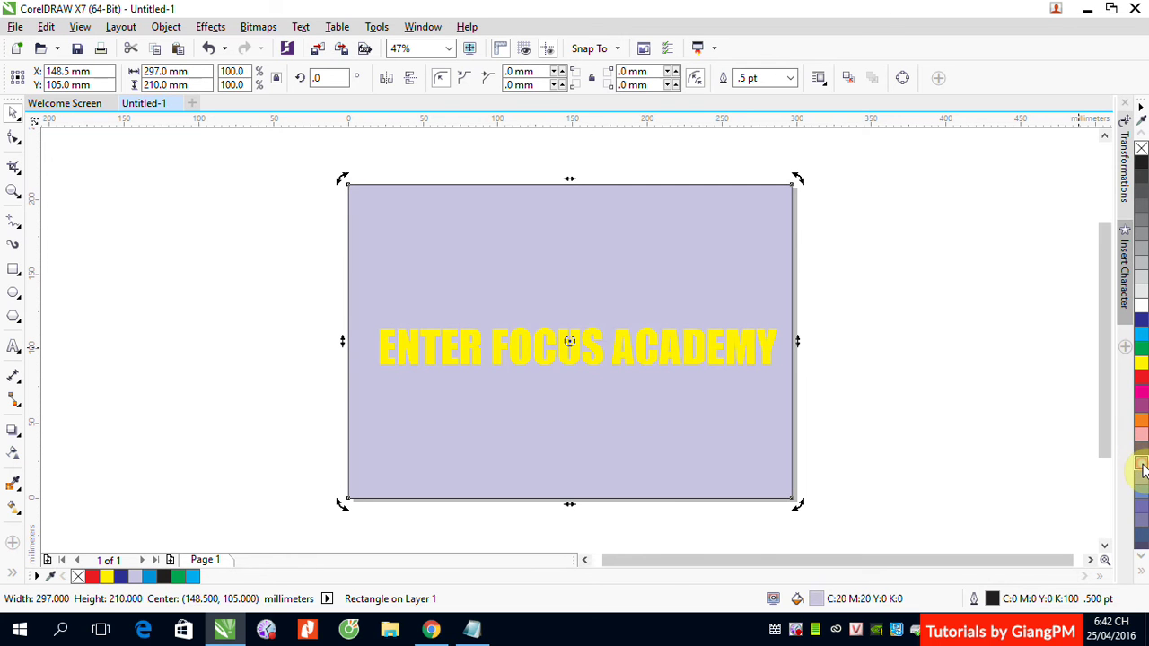
pyautogui.click(1141, 308)
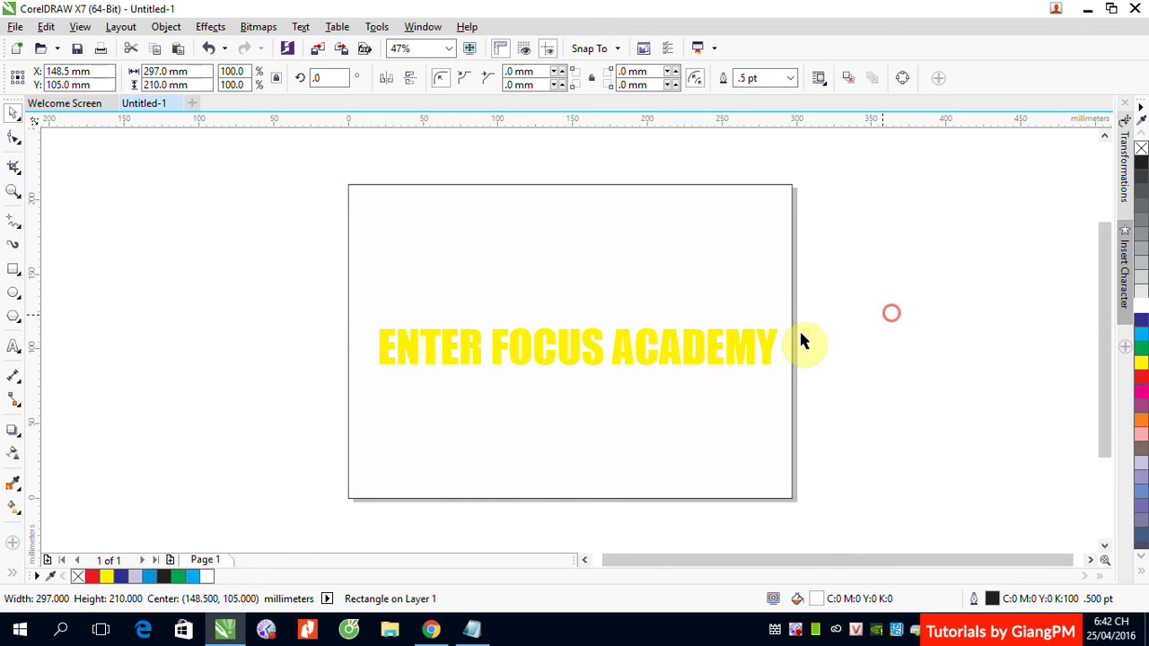
# Step: Move the yellow text slightly up and left to centre it, and fill the background rectangle with black
pyautogui.moveTo(700, 351); pyautogui.dragTo(697, 345)
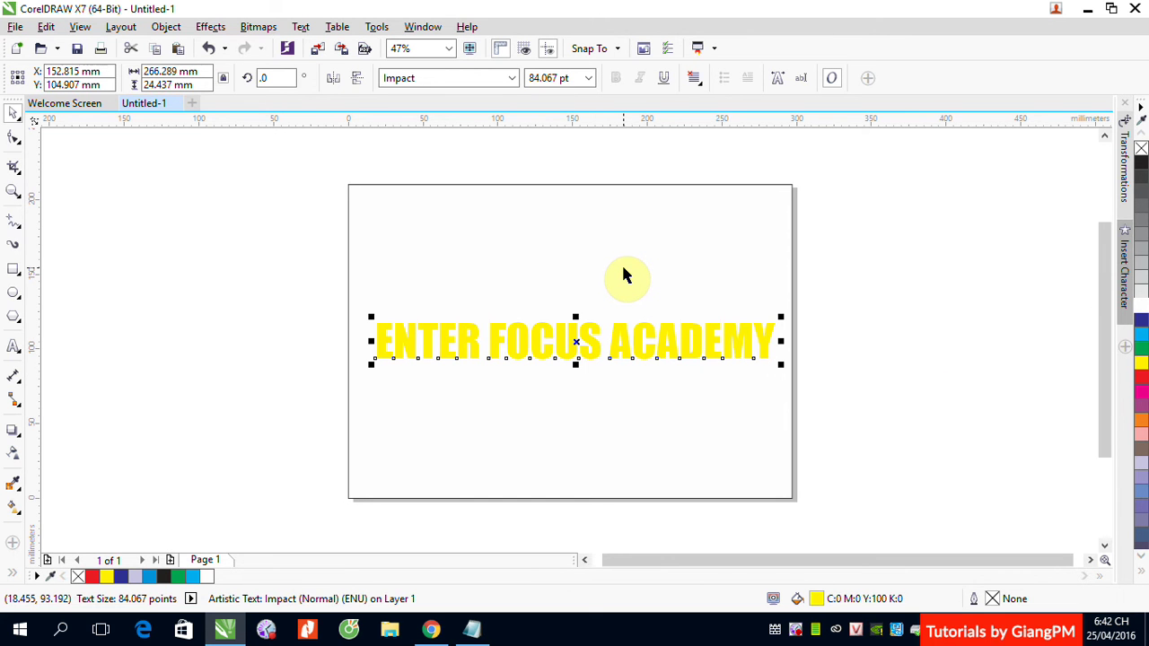
pyautogui.click(619, 215)
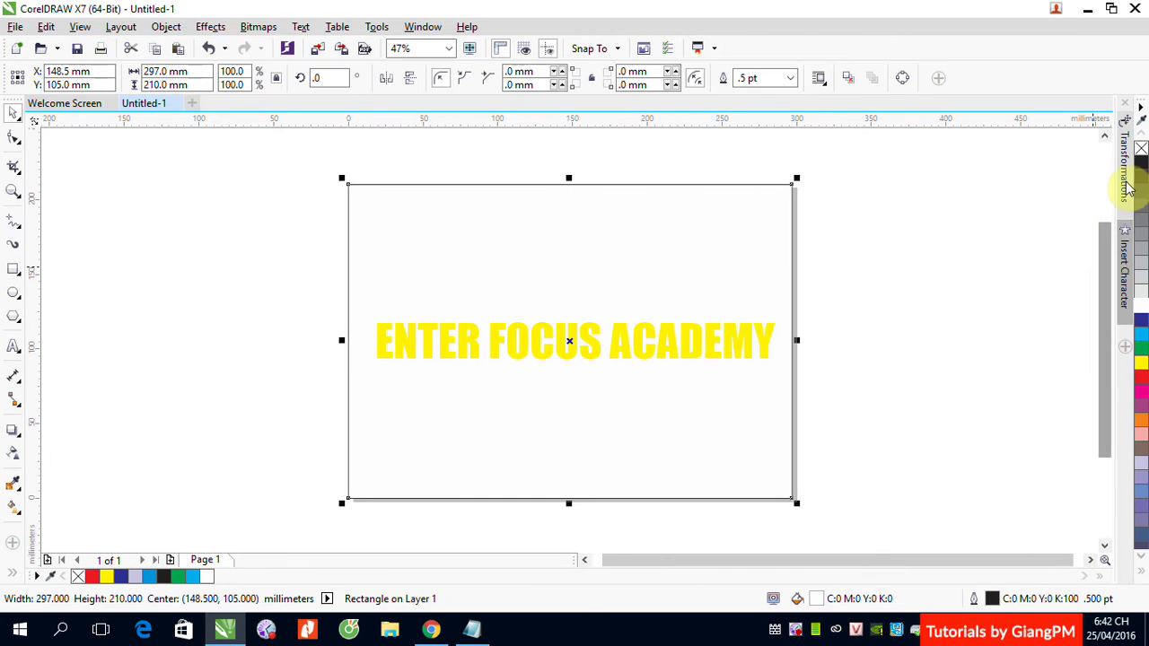
pyautogui.click(1140, 162)
pyautogui.click(900, 346)
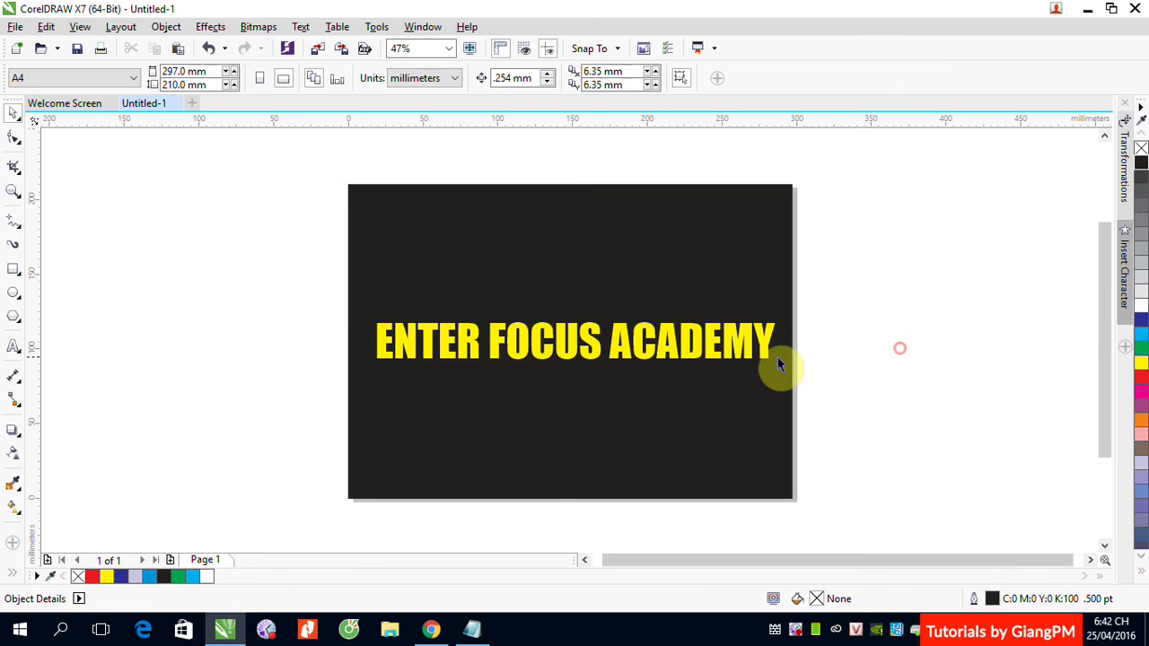
# Step: Fill the "ENTER FOCUS ACADEMY" text with black and apply a drop shadow to it
pyautogui.click(766, 350)
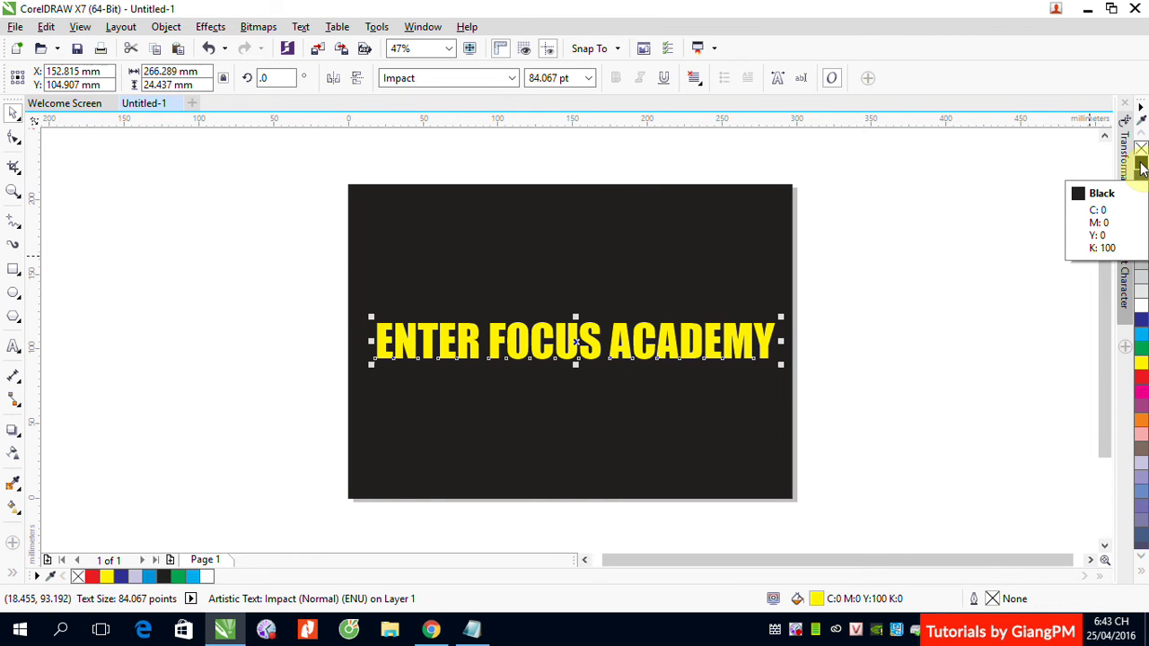
pyautogui.click(1140, 164)
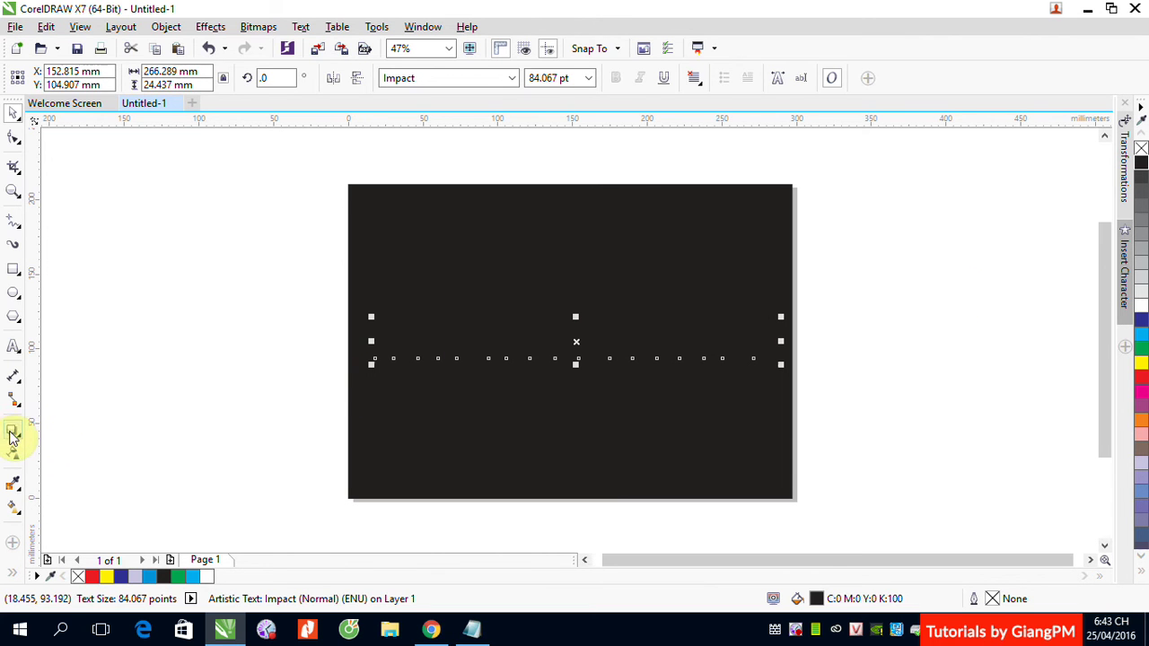
pyautogui.click(13, 431)
pyautogui.moveTo(567, 340); pyautogui.dragTo(770, 353)
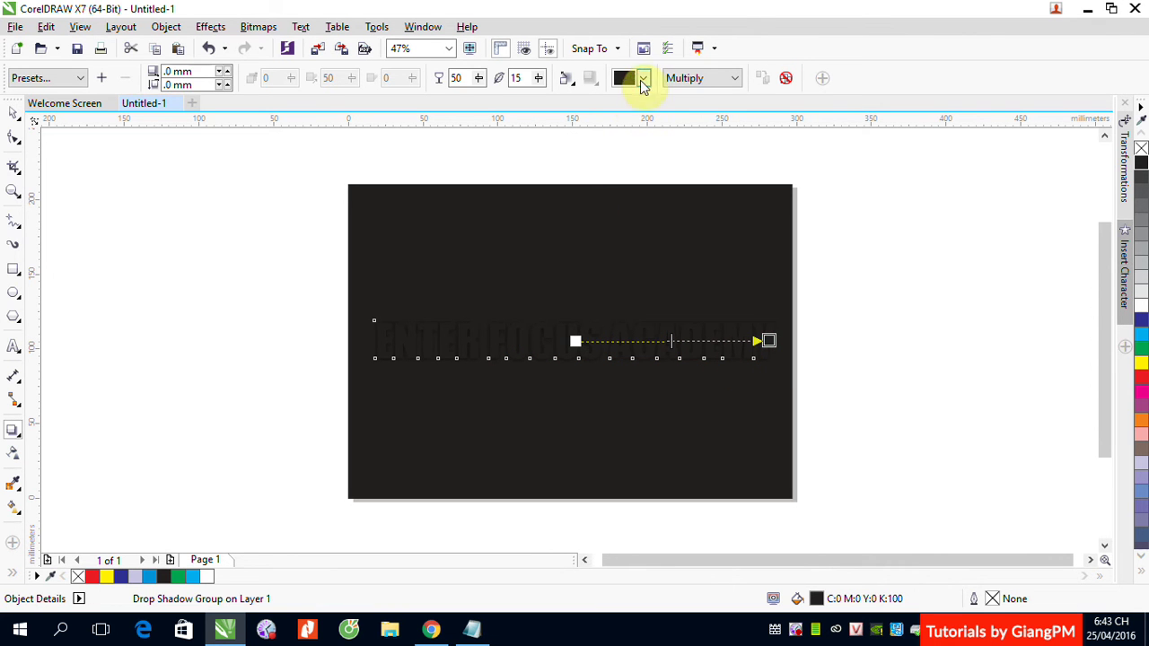
# Step: Set the text's shadow colour to cyan and its merge mode to Normal
pyautogui.click(641, 78)
pyautogui.click(619, 122)
pyautogui.click(644, 79)
pyautogui.click(738, 78)
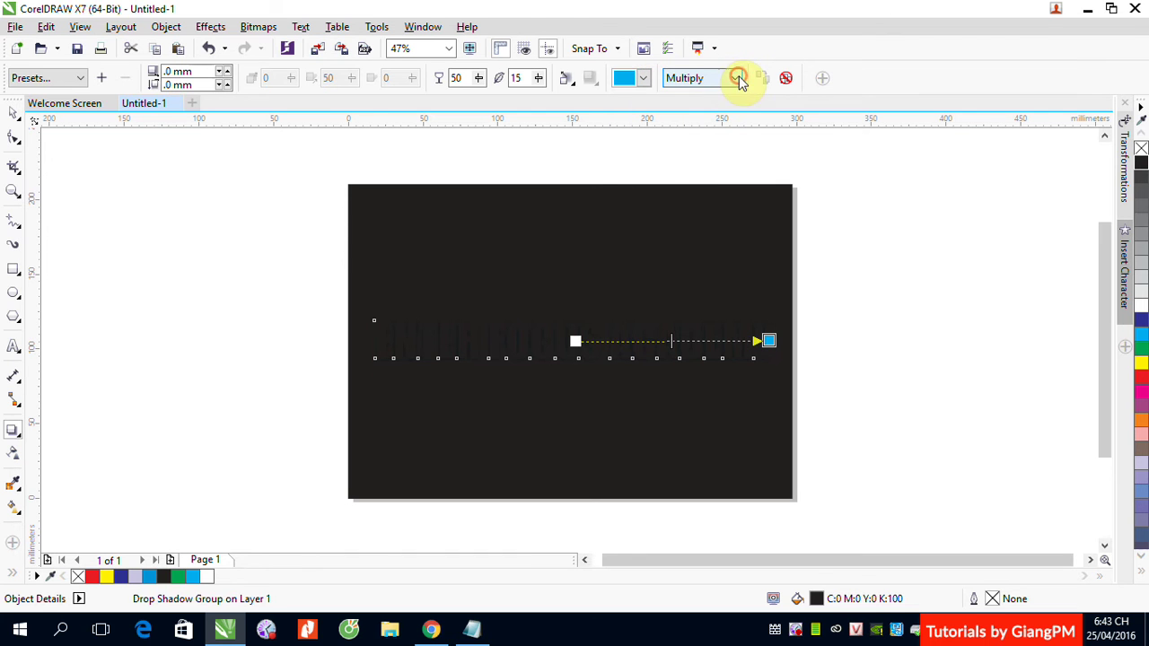
pyautogui.click(736, 80)
pyautogui.click(708, 97)
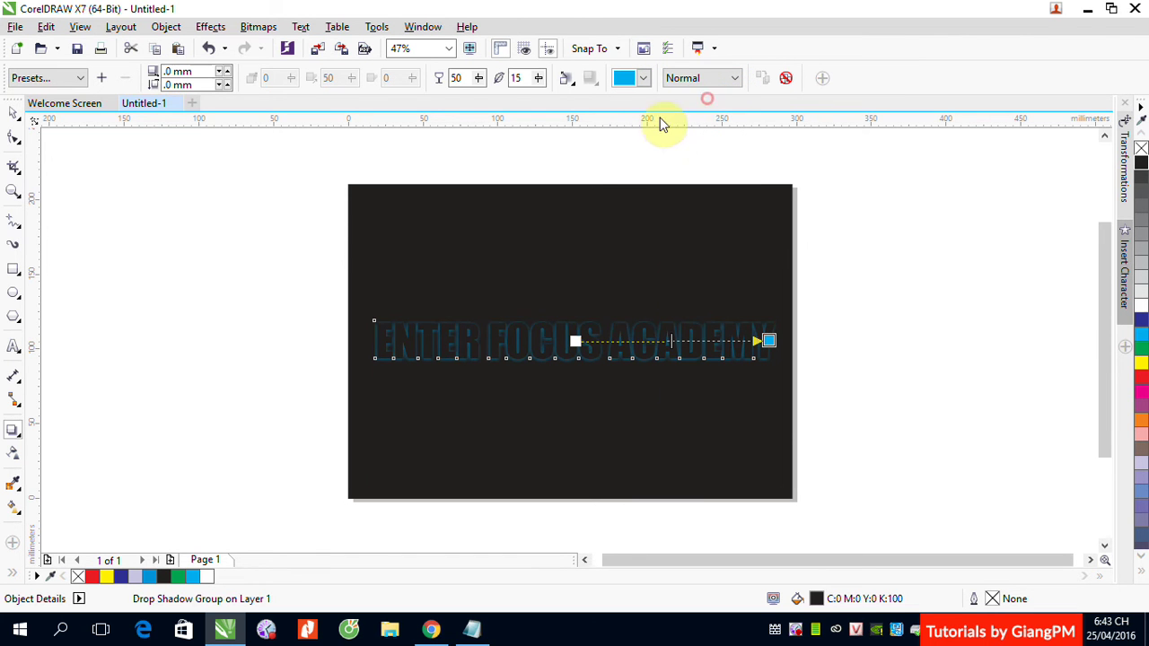
# Step: Set the shadow's feathering direction to Outside and its feathering edge to Squared
pyautogui.click(567, 80)
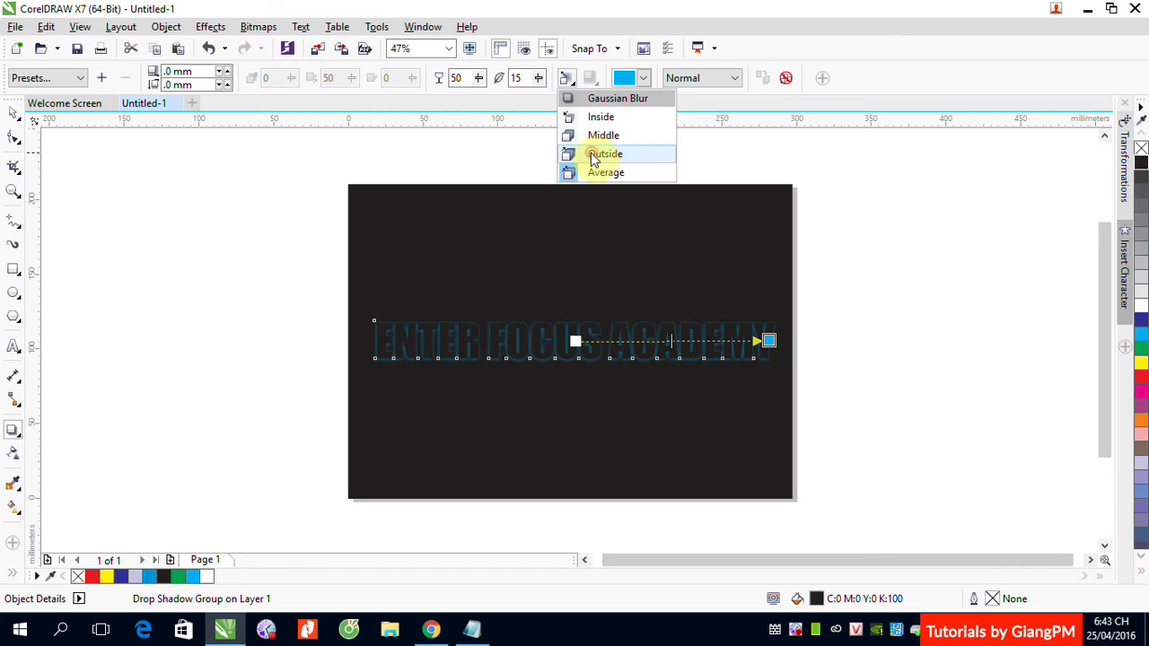
pyautogui.click(599, 155)
pyautogui.click(595, 79)
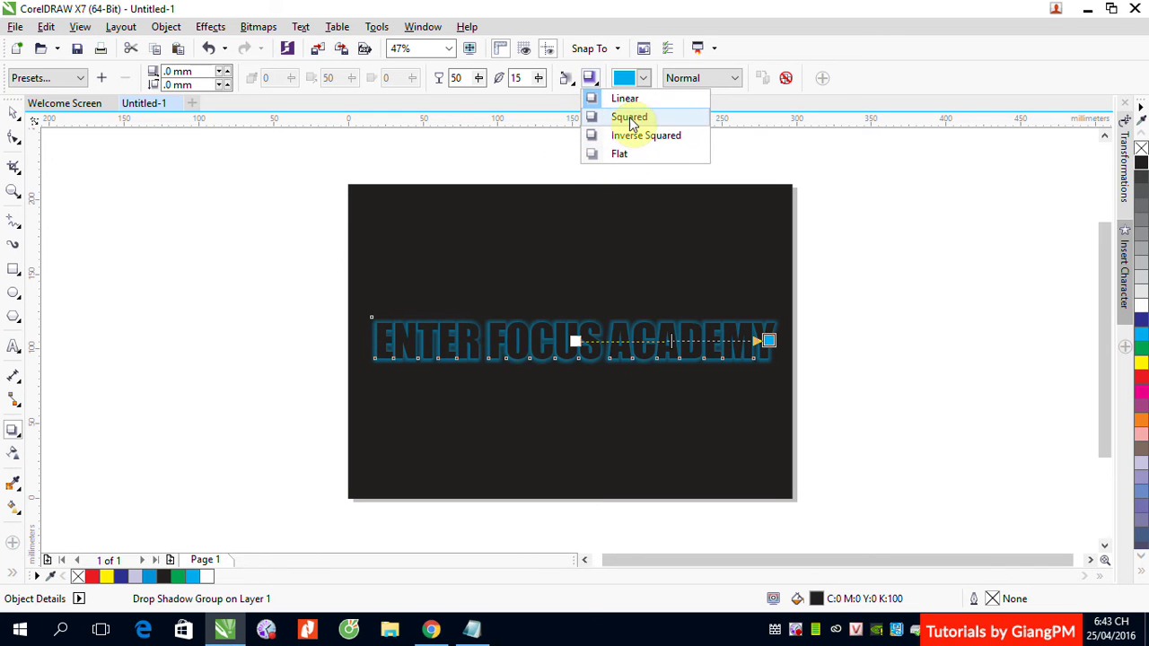
pyautogui.click(629, 117)
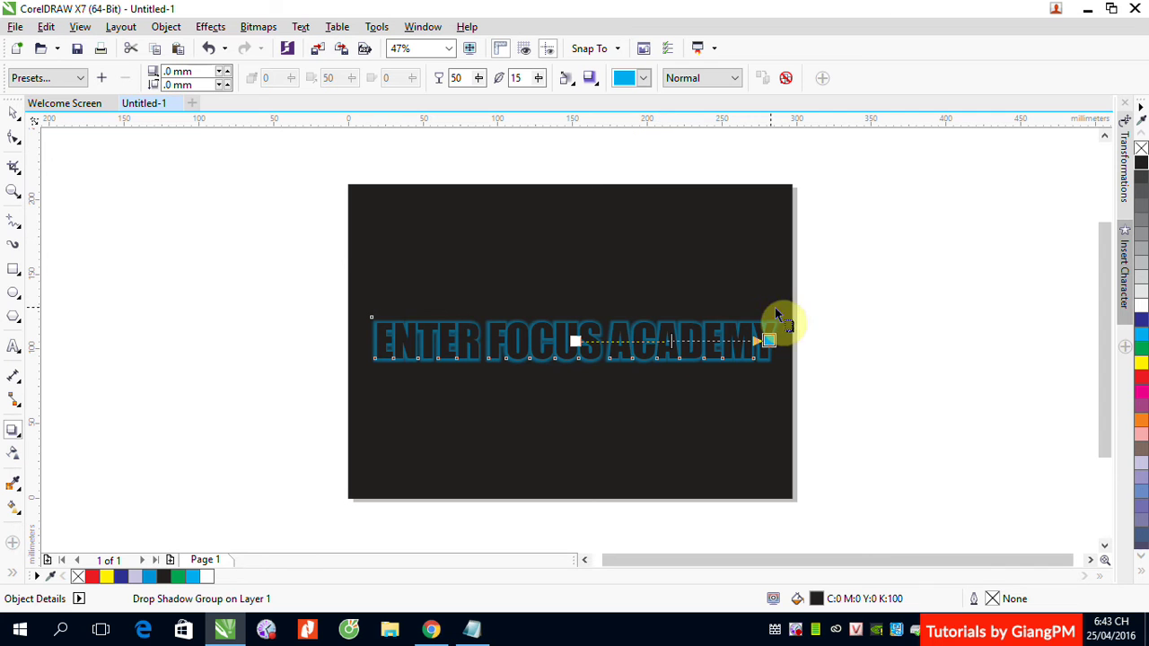
# Step: Set the shadow's feathering to 27 and its opacity to 36, and deselect the glowing text
pyautogui.click(539, 77)
pyautogui.click(540, 99)
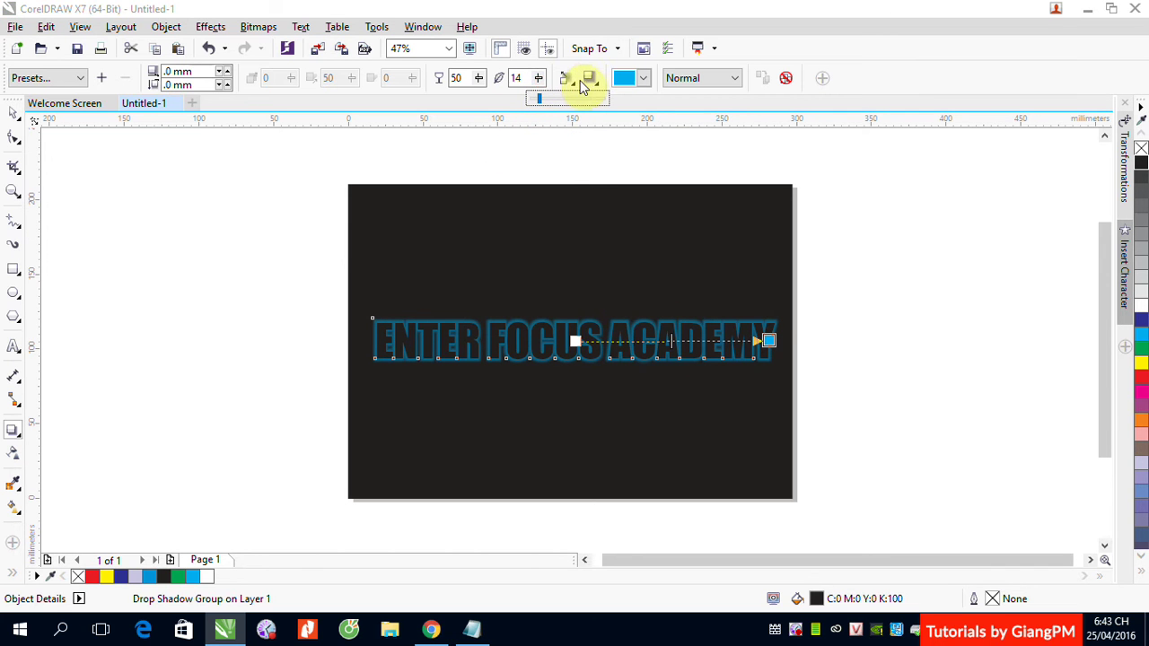
pyautogui.moveTo(539, 99); pyautogui.dragTo(544, 102)
pyautogui.click(478, 79)
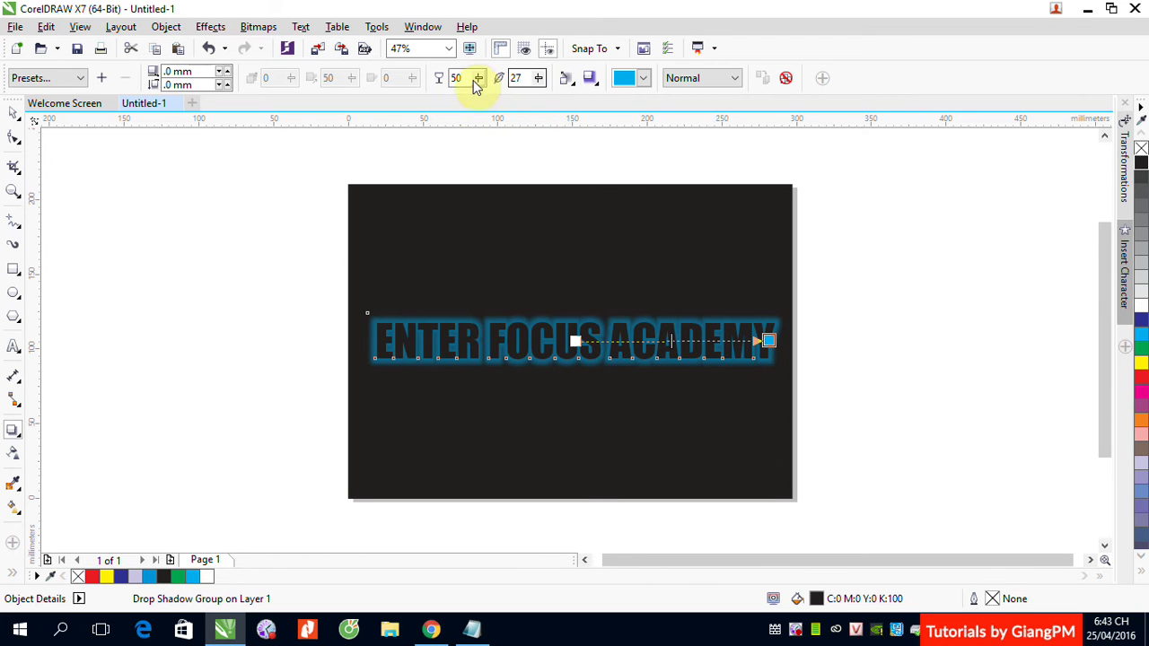
pyautogui.moveTo(480, 101)
pyautogui.mouseDown()
pyautogui.moveTo(446, 103)
pyautogui.moveTo(492, 105)
pyautogui.mouseUp()
pyautogui.click(479, 79)
pyautogui.click(480, 79)
pyautogui.click(478, 78)
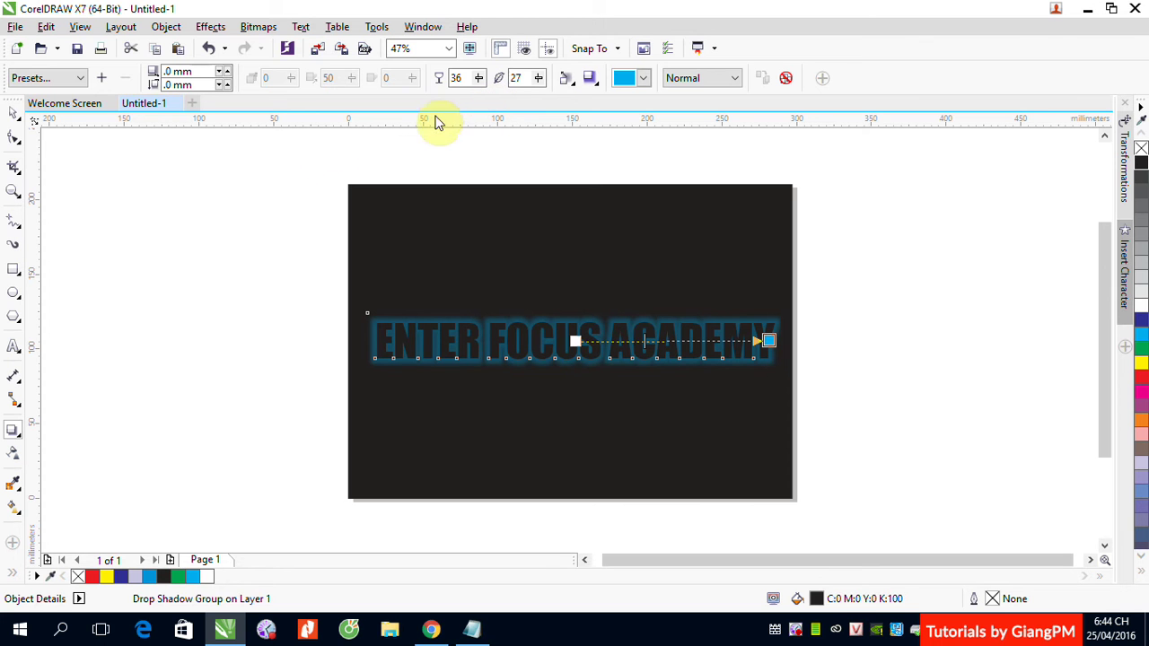
pyautogui.click(12, 112)
pyautogui.click(569, 303)
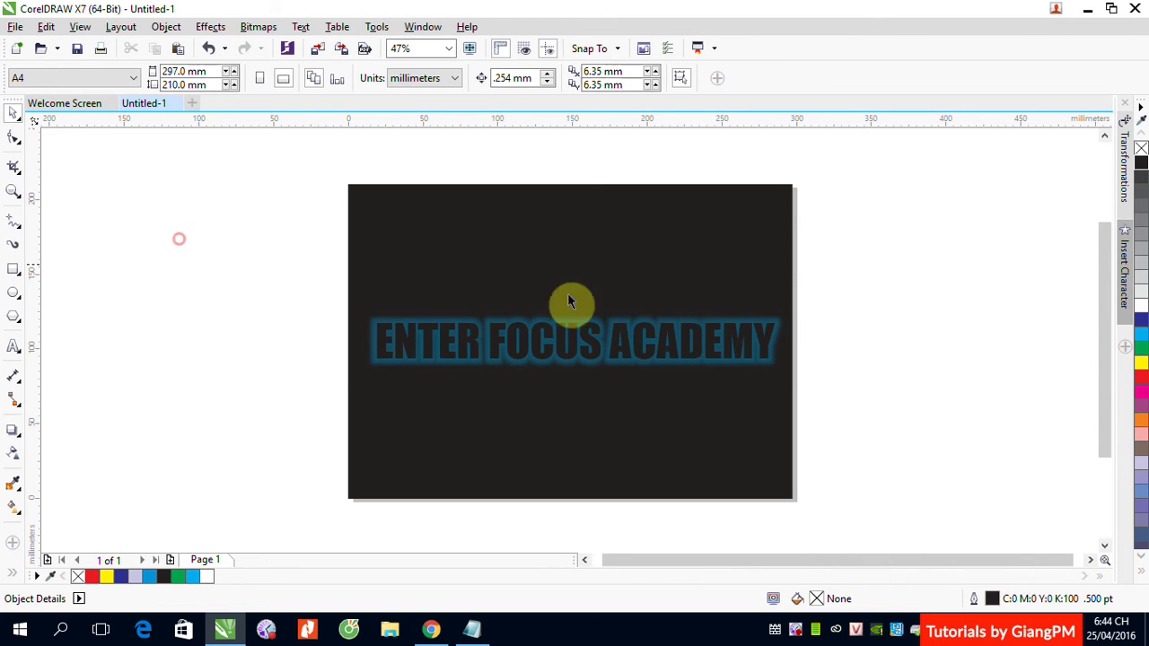
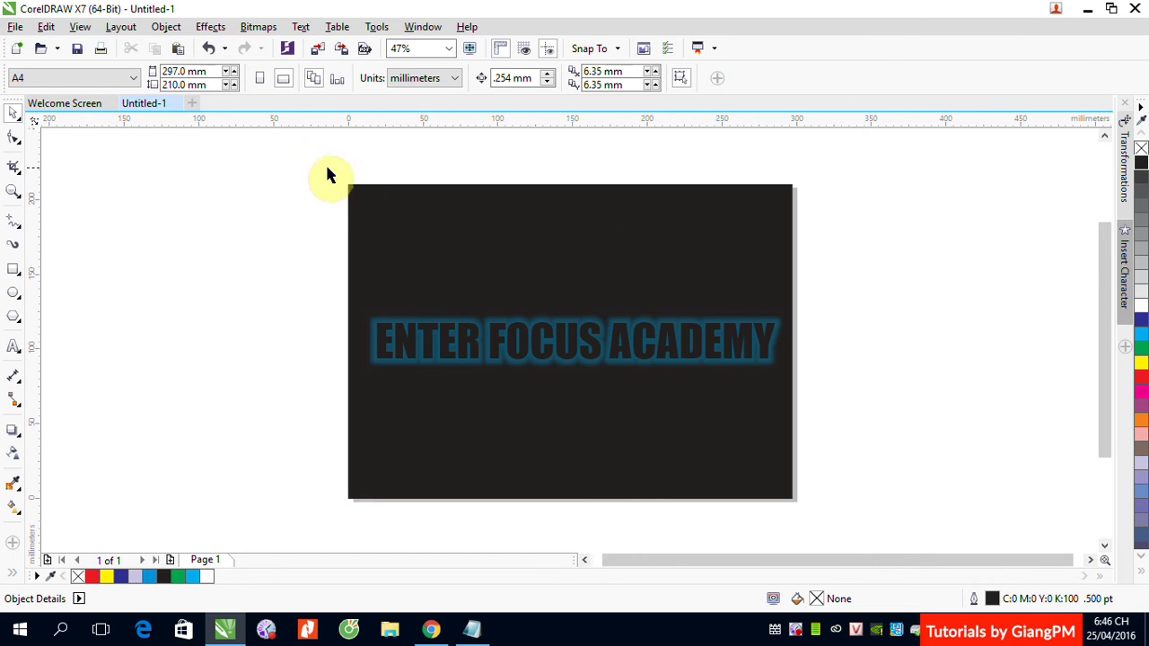
# Step: Delete the black background rectangle together with the glowing text
pyautogui.moveTo(326, 168); pyautogui.dragTo(865, 530)
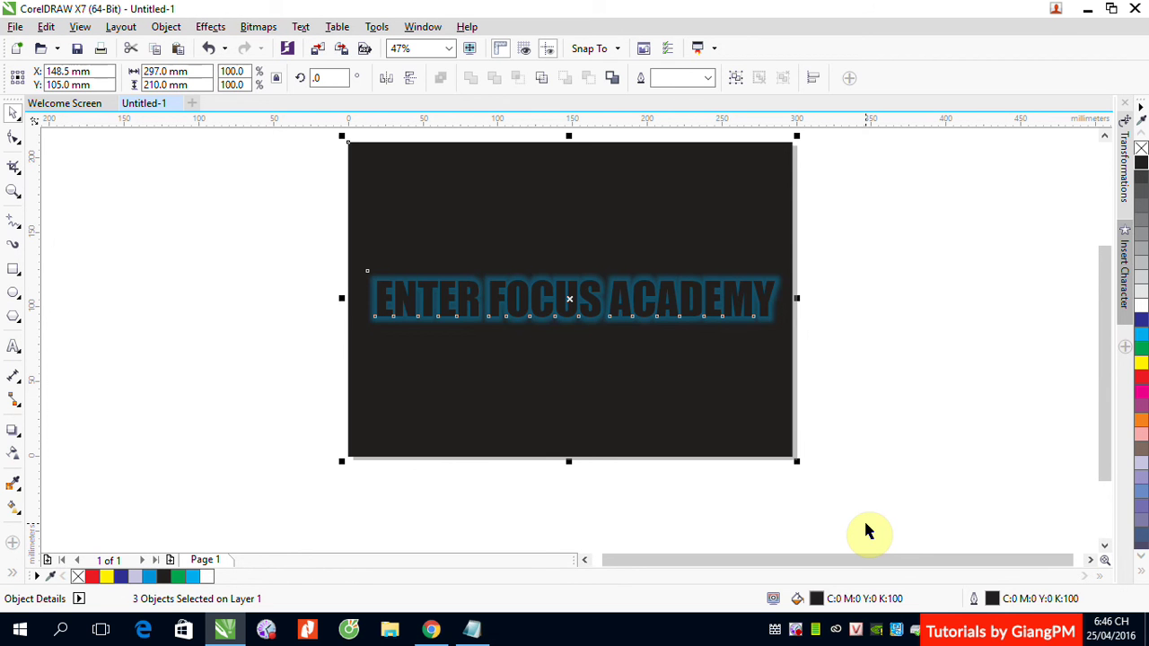
pyautogui.press('Delete')
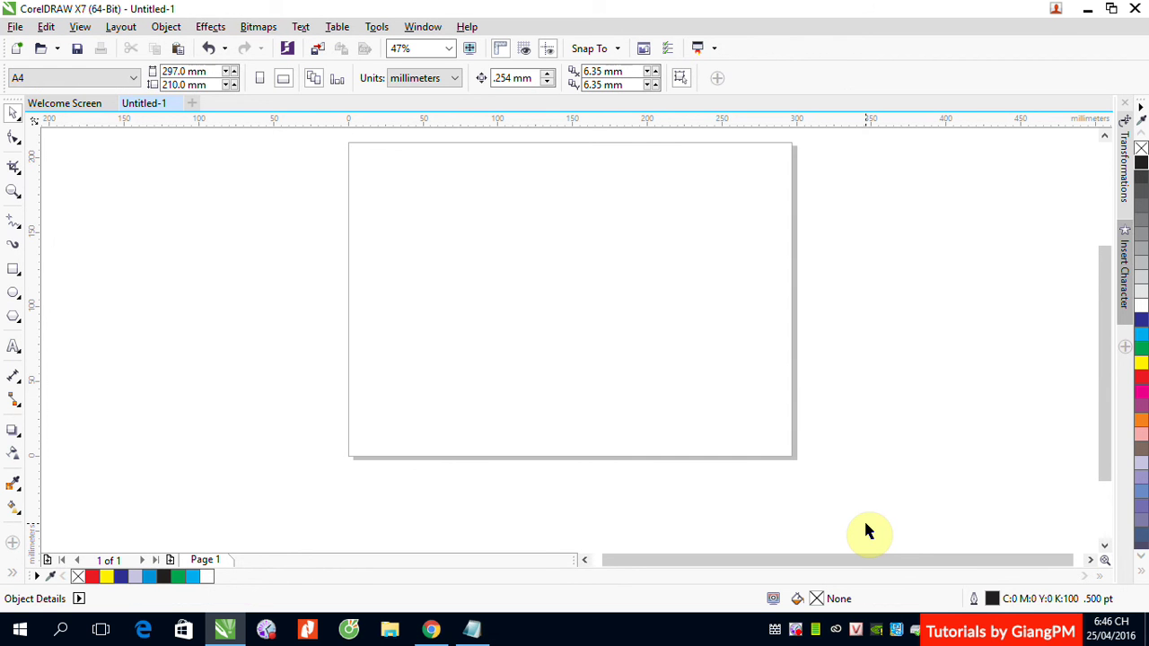
# Step: Open the drawing "CLOSE UP .cdr" from the "tham khao" folder inside Corel > COREL_DRAW
pyautogui.click(40, 49)
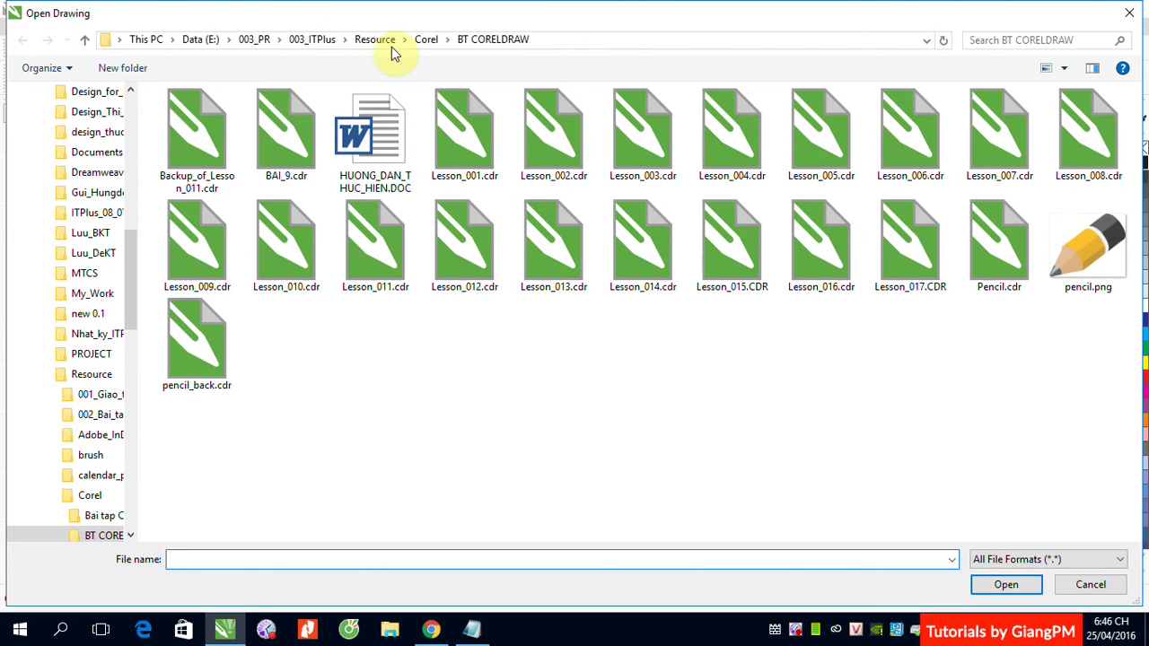
pyautogui.click(430, 39)
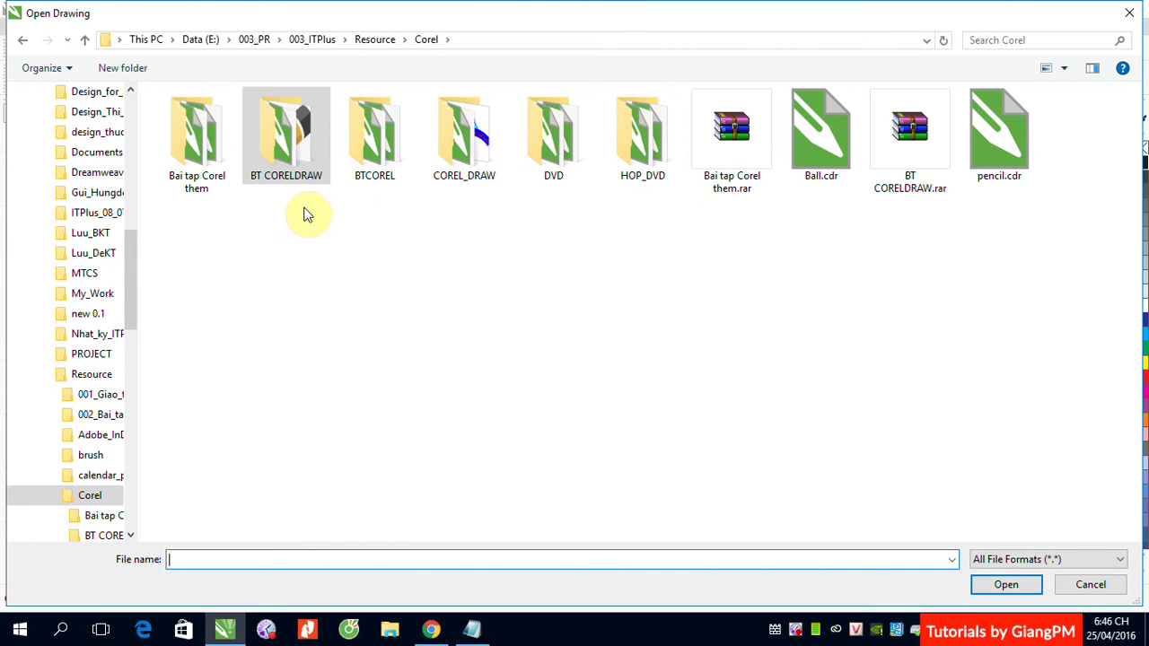
pyautogui.doubleClick(455, 142)
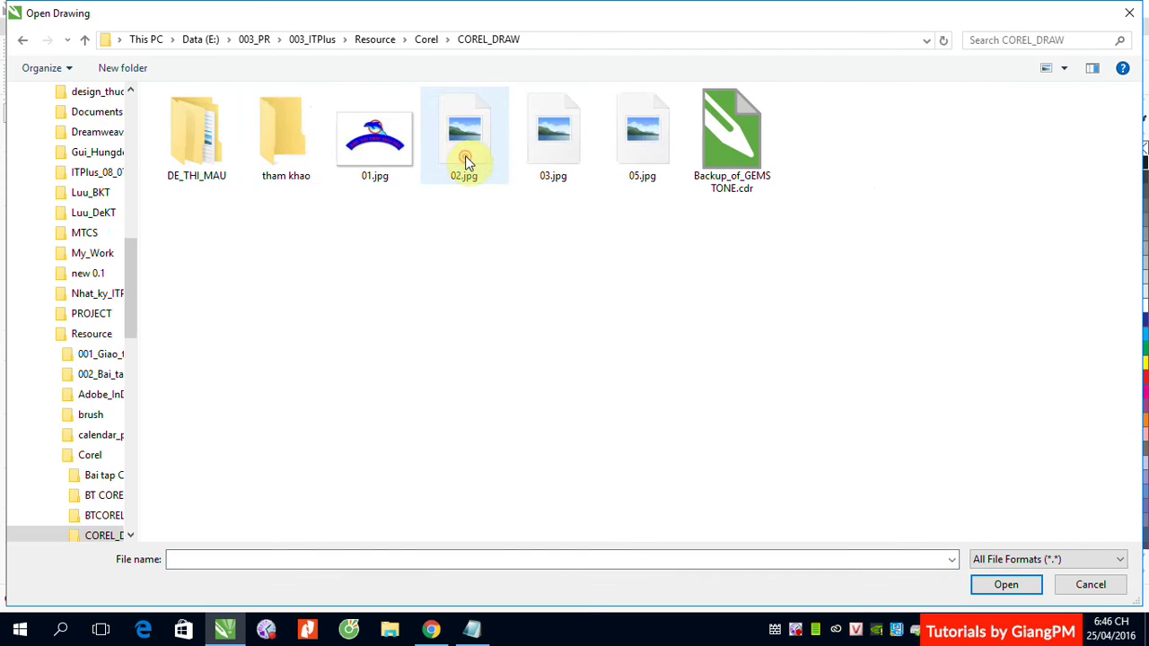
pyautogui.doubleClick(289, 144)
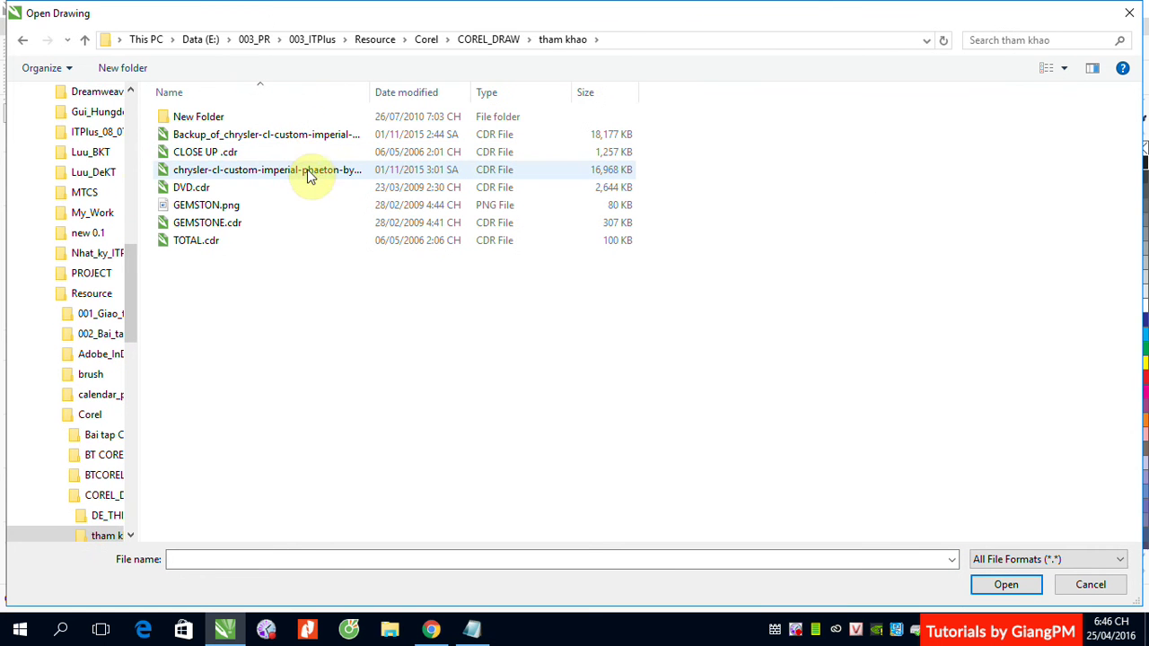
pyautogui.click(212, 152)
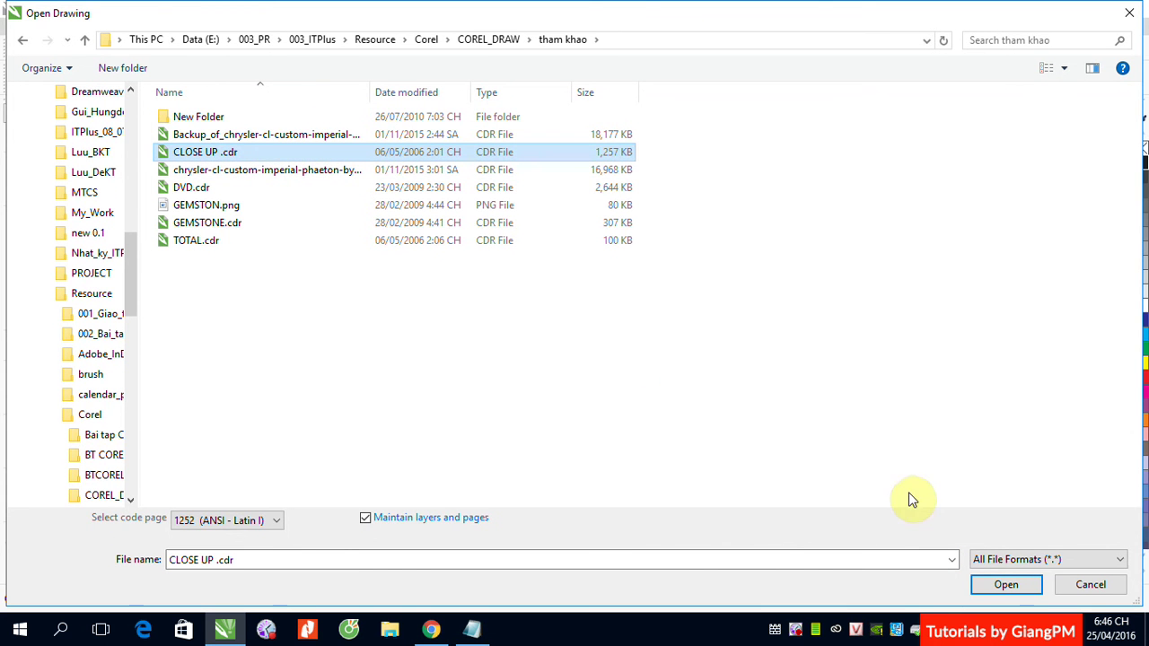
pyautogui.click(1006, 585)
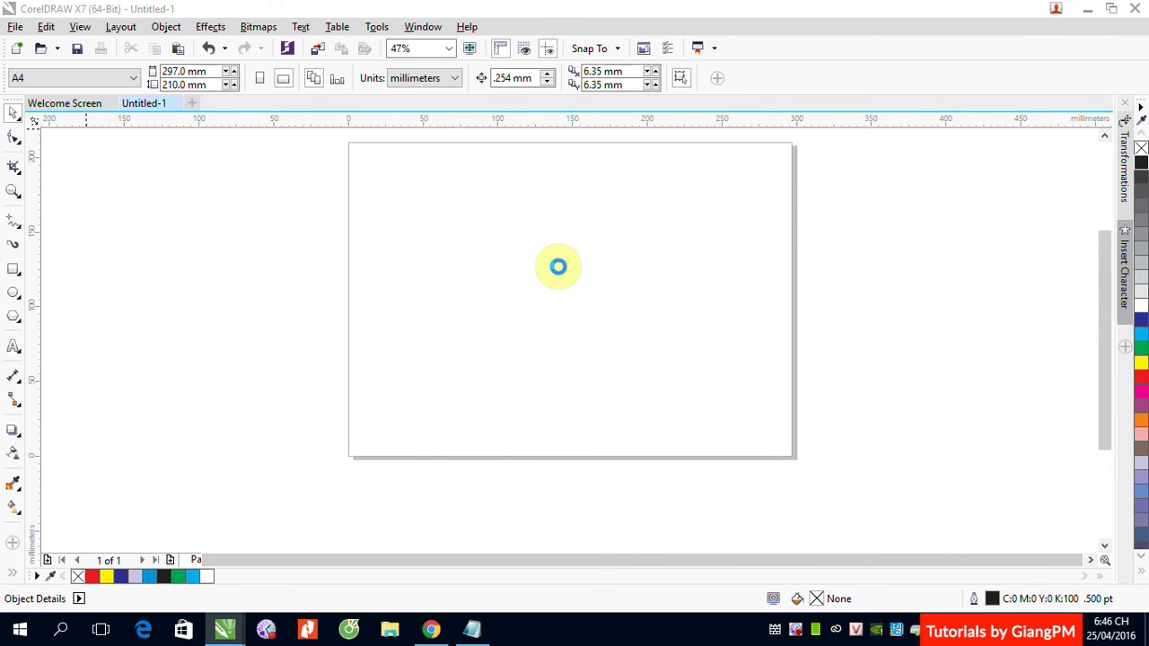
pyautogui.click(692, 518)
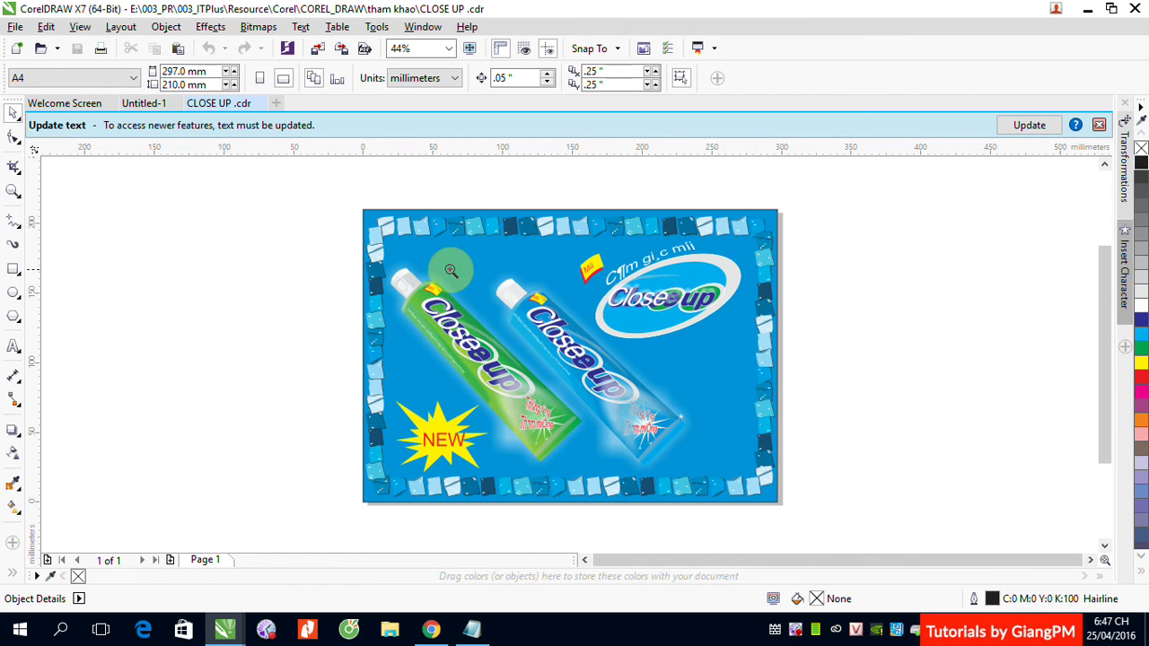
# Step: Delete the "Close up" lettering inside the blue toothpaste tube's group, and undo the deletion
pyautogui.moveTo(389, 260); pyautogui.dragTo(579, 377)
pyautogui.scroll(2, 741, 476)
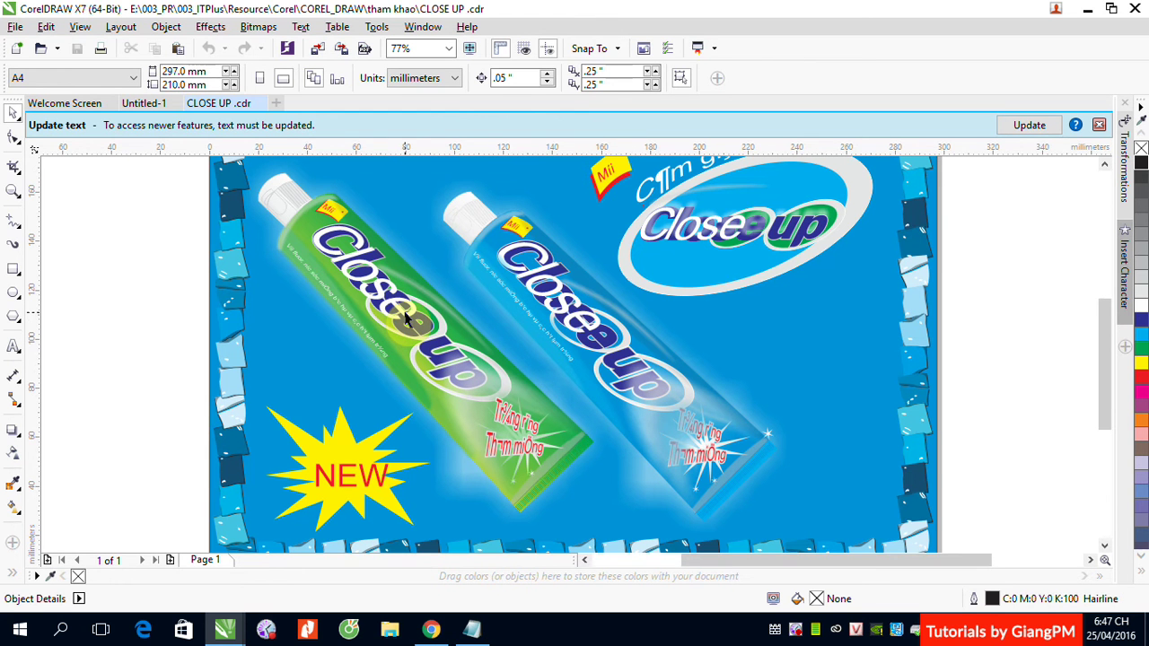
pyautogui.click(571, 335)
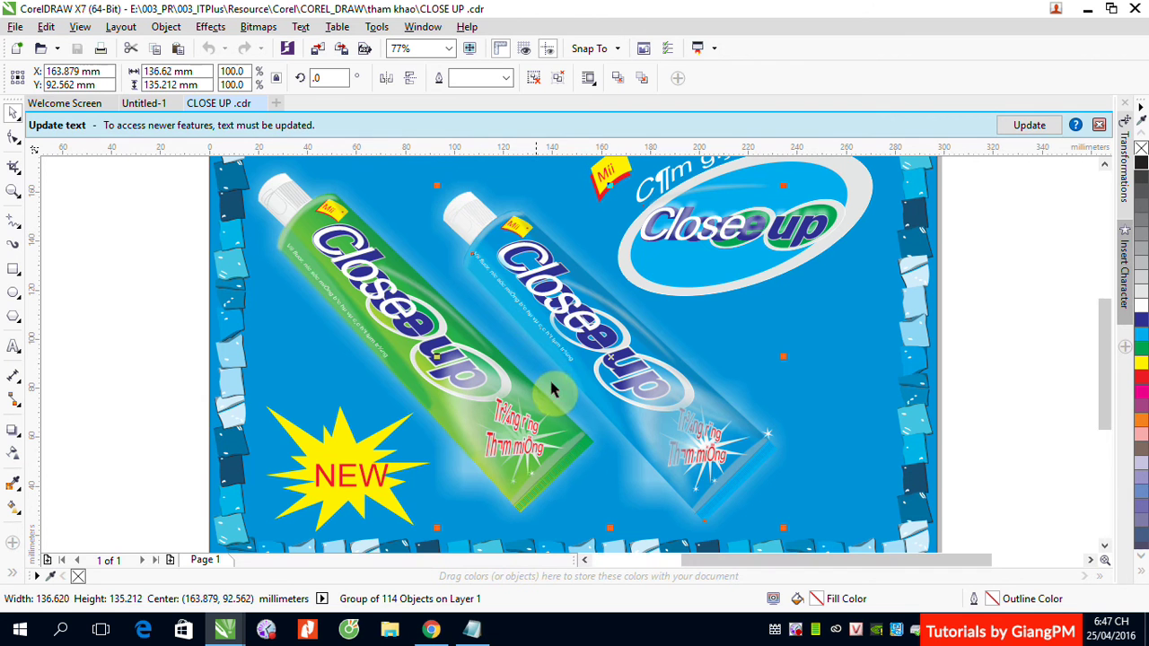
pyautogui.keyDown('ctrl'); pyautogui.click(565, 310); pyautogui.keyUp('ctrl')
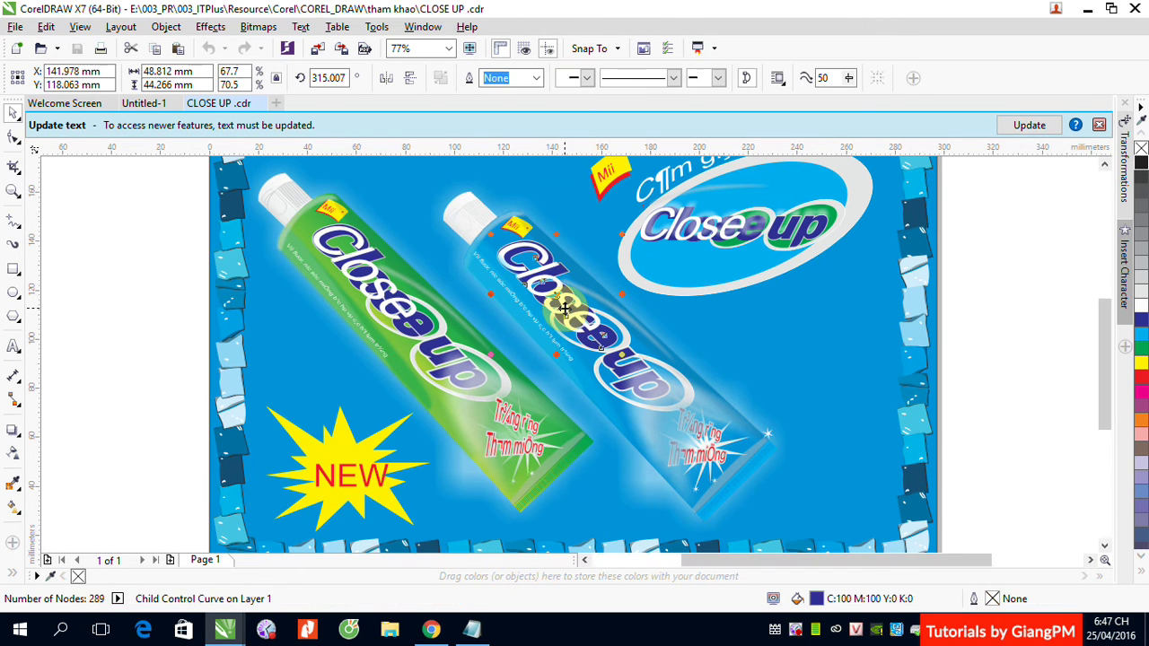
pyautogui.press('Delete')
pyautogui.hotkey('ctrl', 'z')
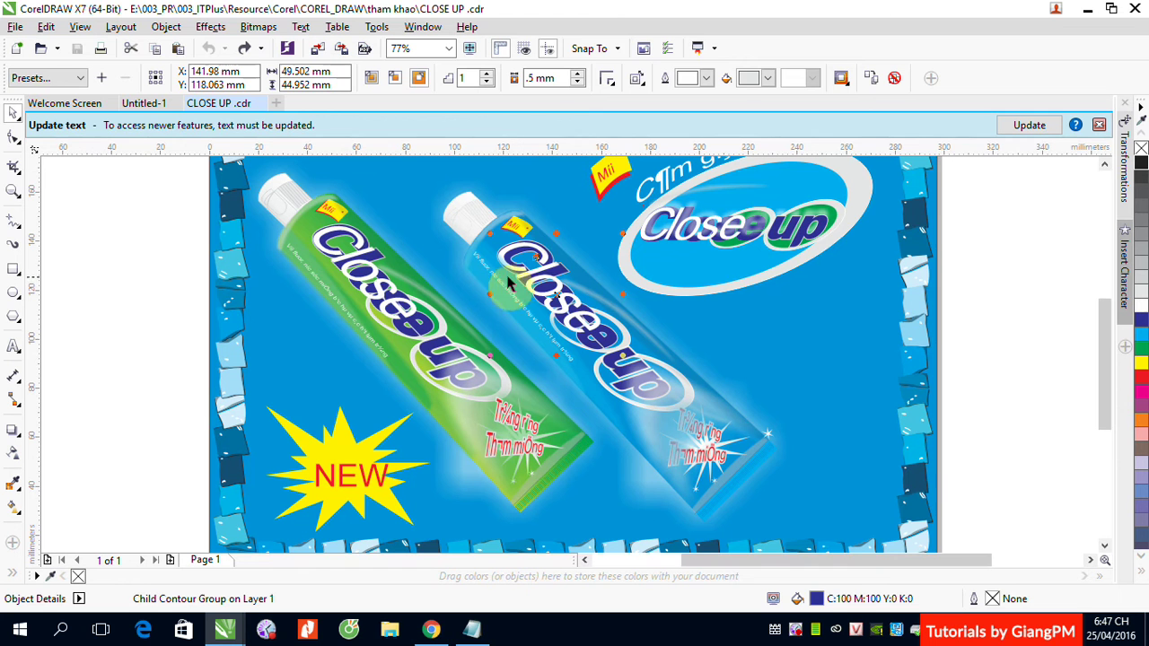
# Step: Ungroup the blue toothpaste tube's objects and clear the selection
pyautogui.click(1018, 354)
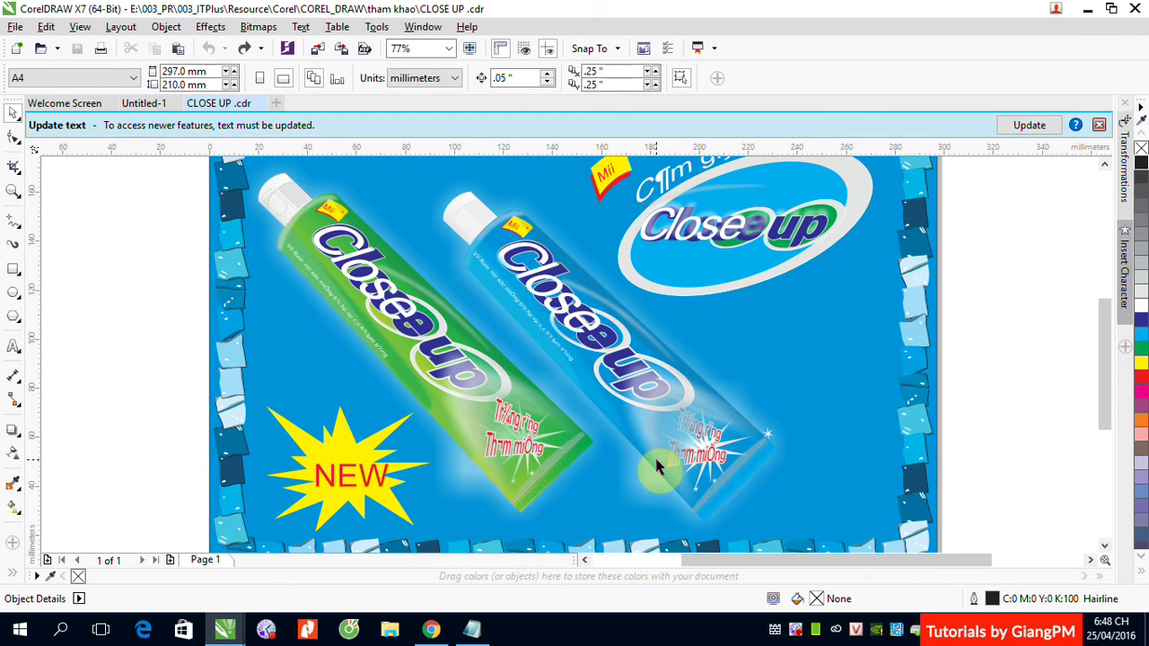
pyautogui.click(688, 447)
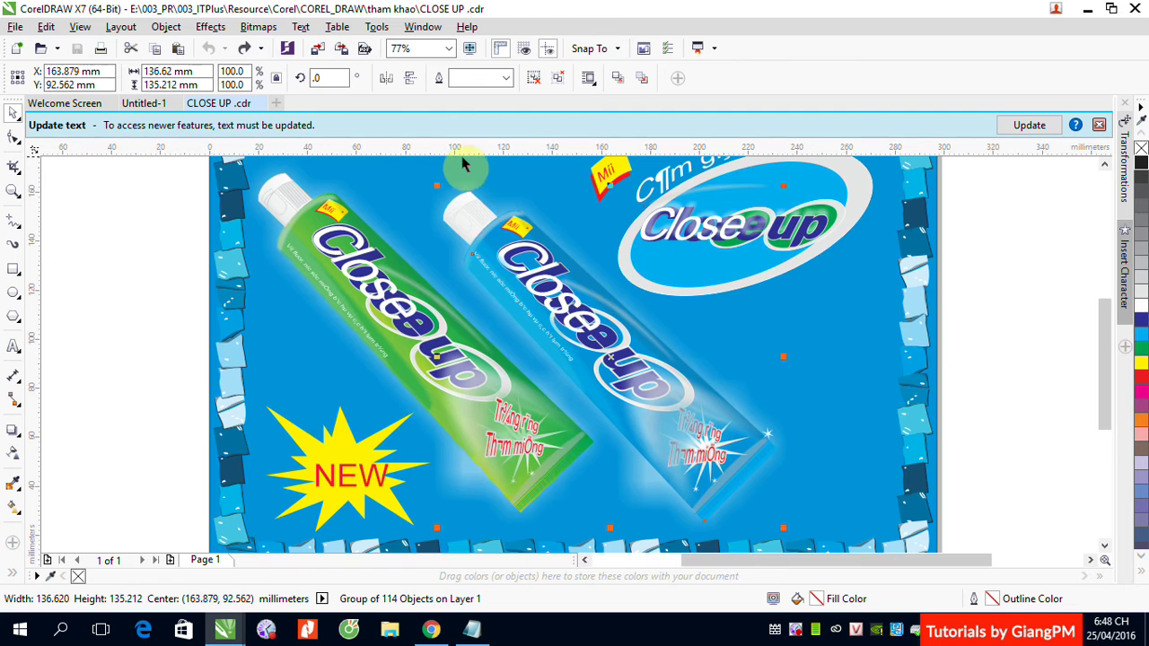
pyautogui.click(535, 79)
pyautogui.click(1018, 264)
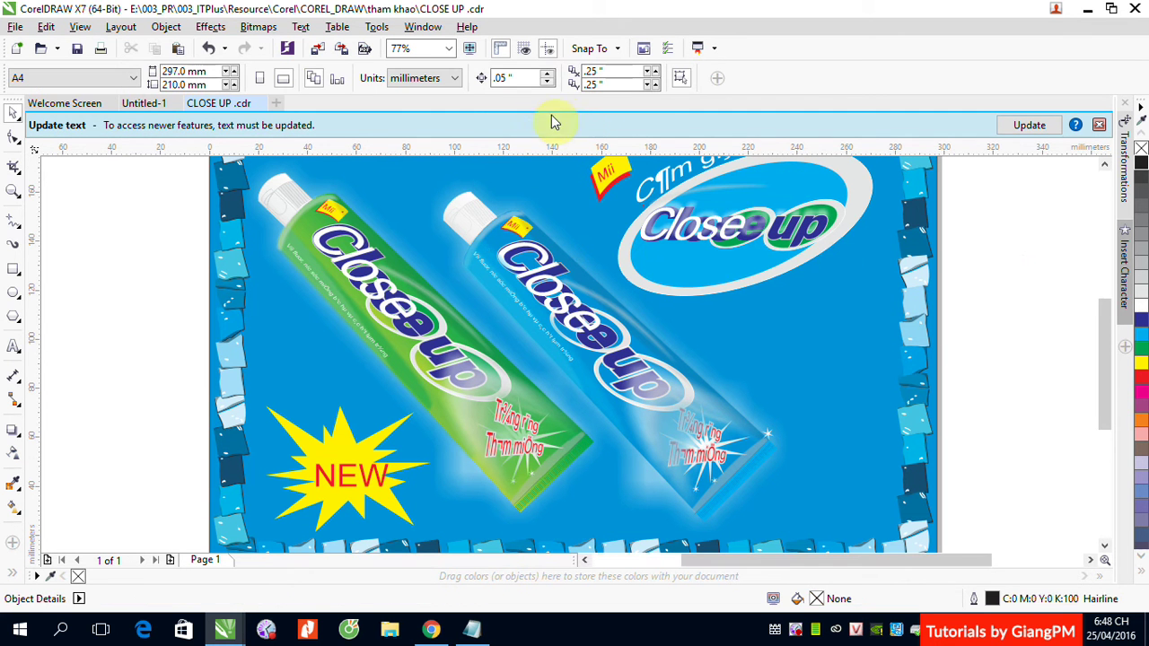
# Step: Move the white lettering backing and the lower light-blue highlight bitmap from the blue tube to the blank area outside the page
pyautogui.click(537, 287)
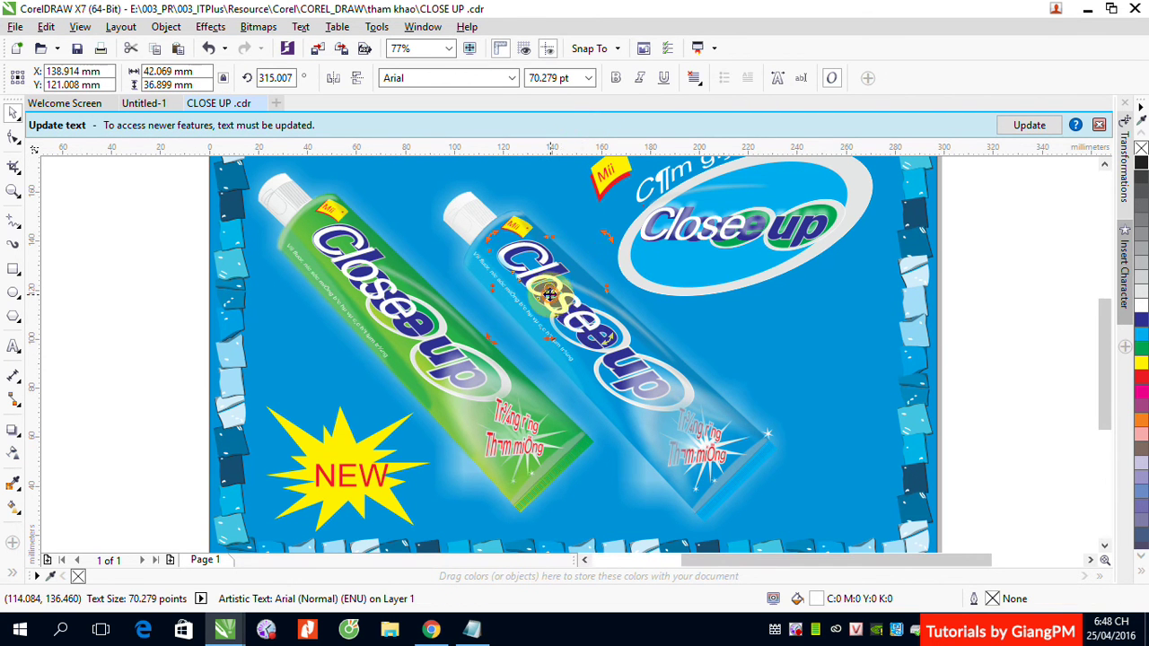
pyautogui.moveTo(621, 277); pyautogui.dragTo(1001, 323)
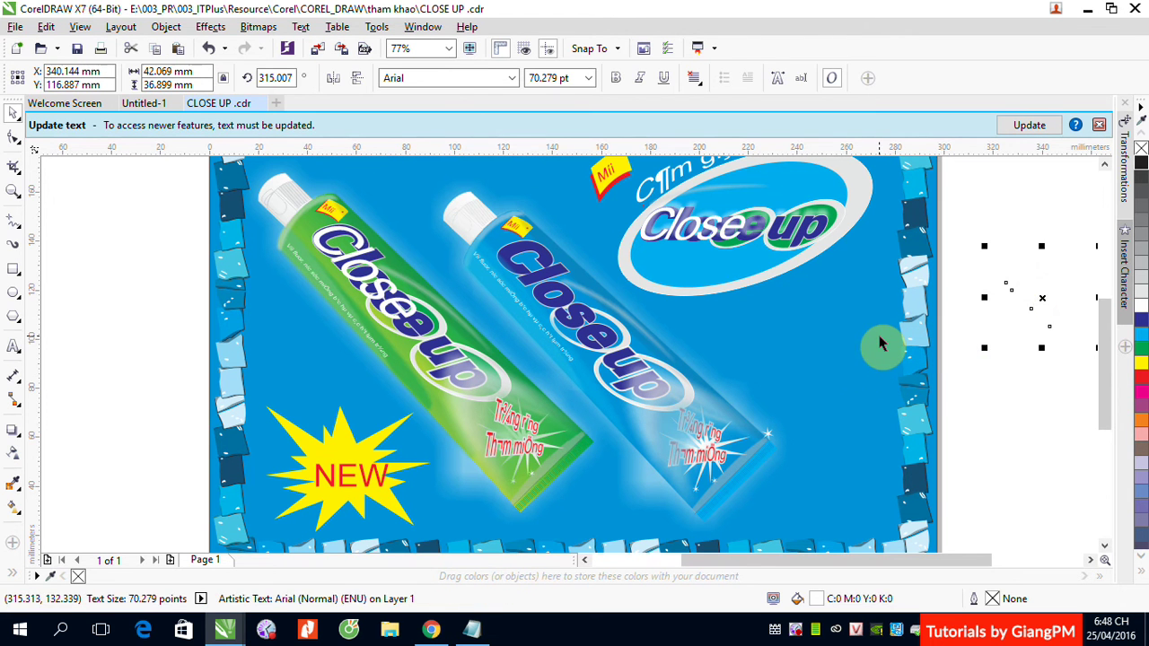
pyautogui.press('Escape')
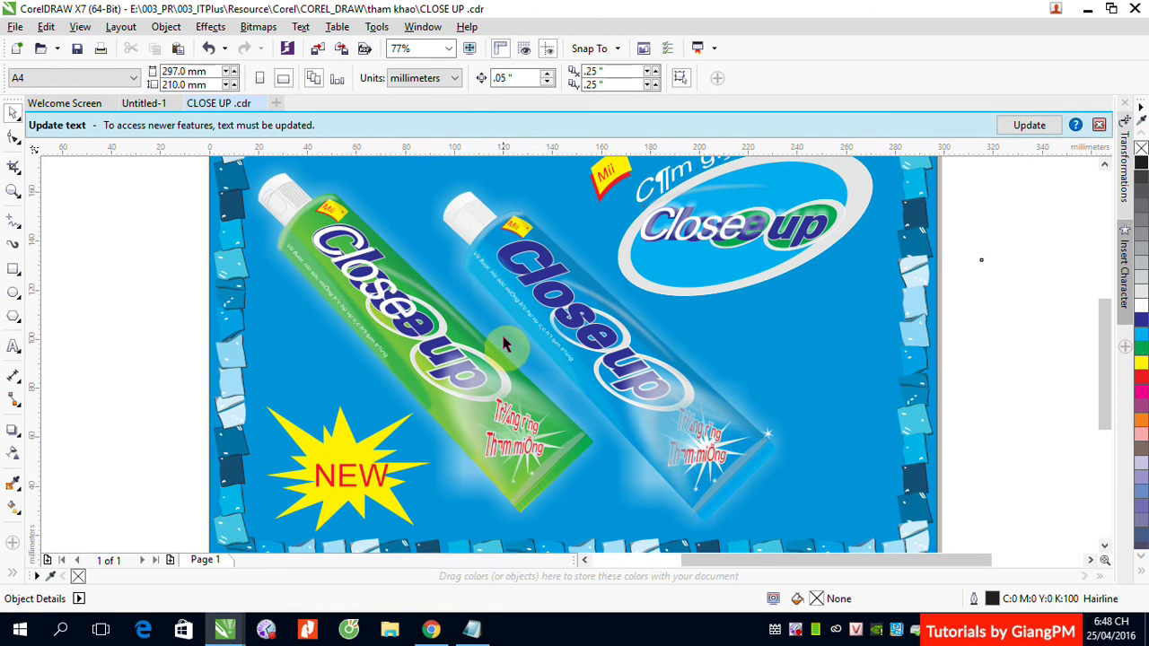
pyautogui.click(649, 424)
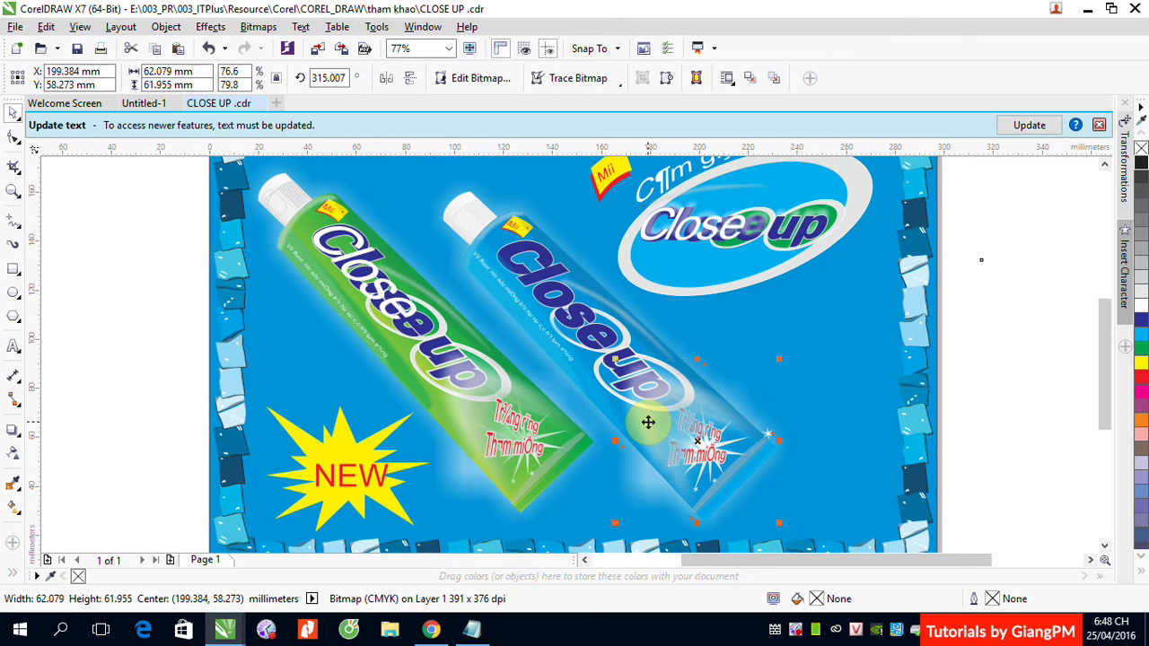
pyautogui.moveTo(648, 421); pyautogui.dragTo(959, 358)
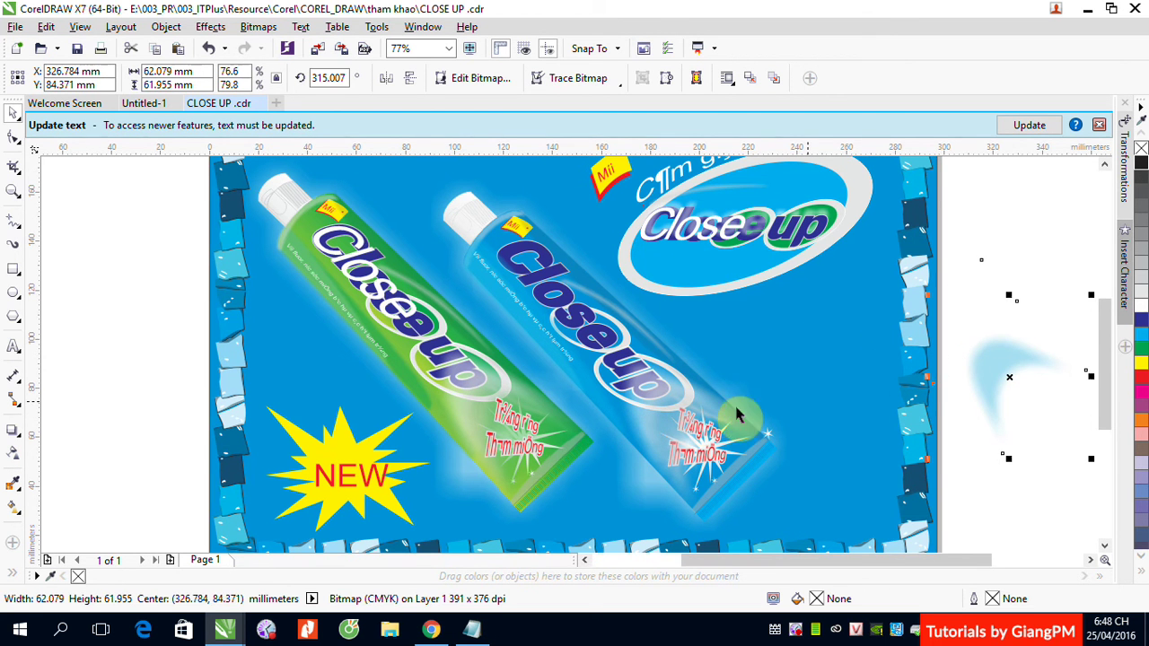
# Step: Delete the decorative blue tile border and the page-size blue background rectangle
pyautogui.press('F5')
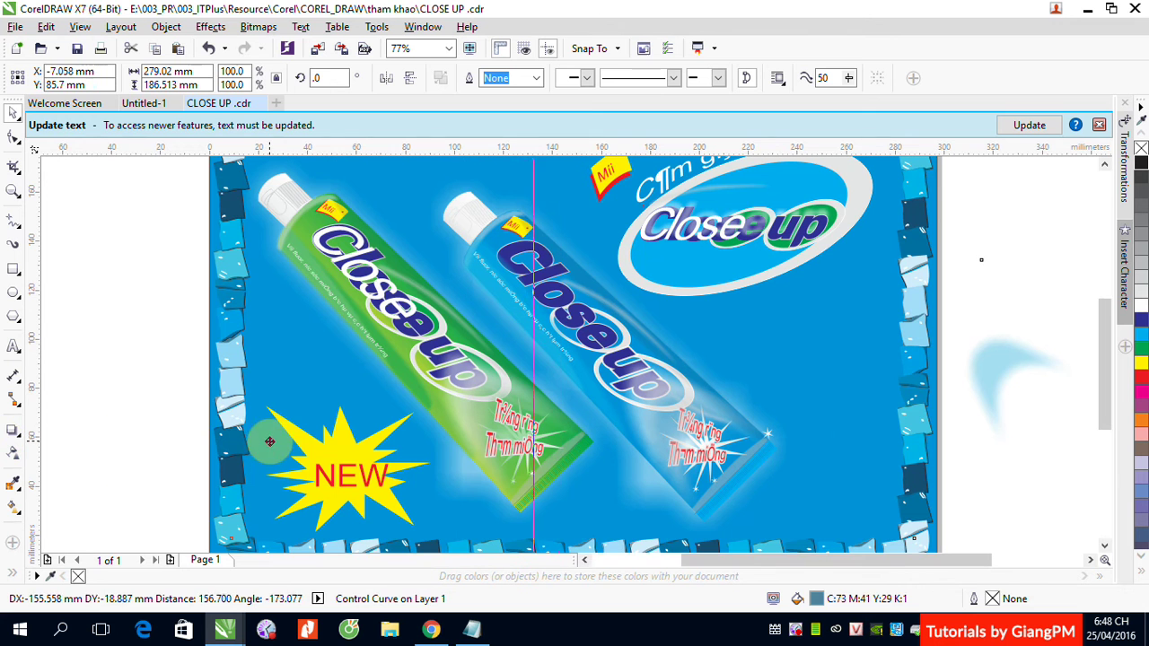
pyautogui.click(346, 442)
pyautogui.press('Delete')
pyautogui.click(782, 461)
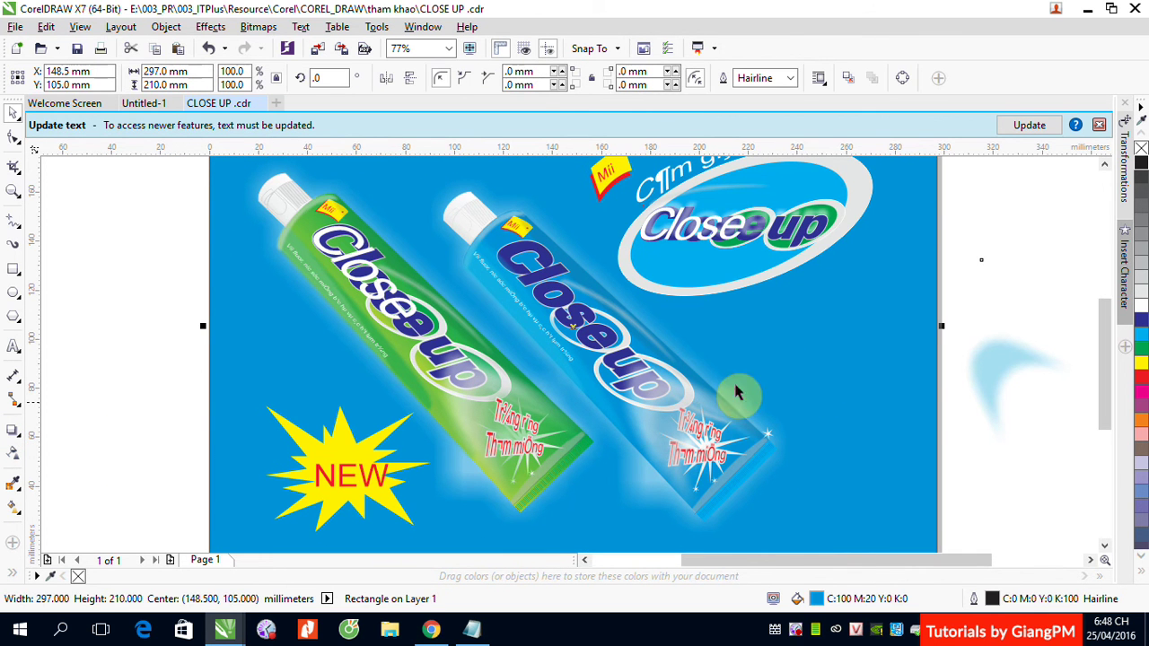
pyautogui.press('Delete')
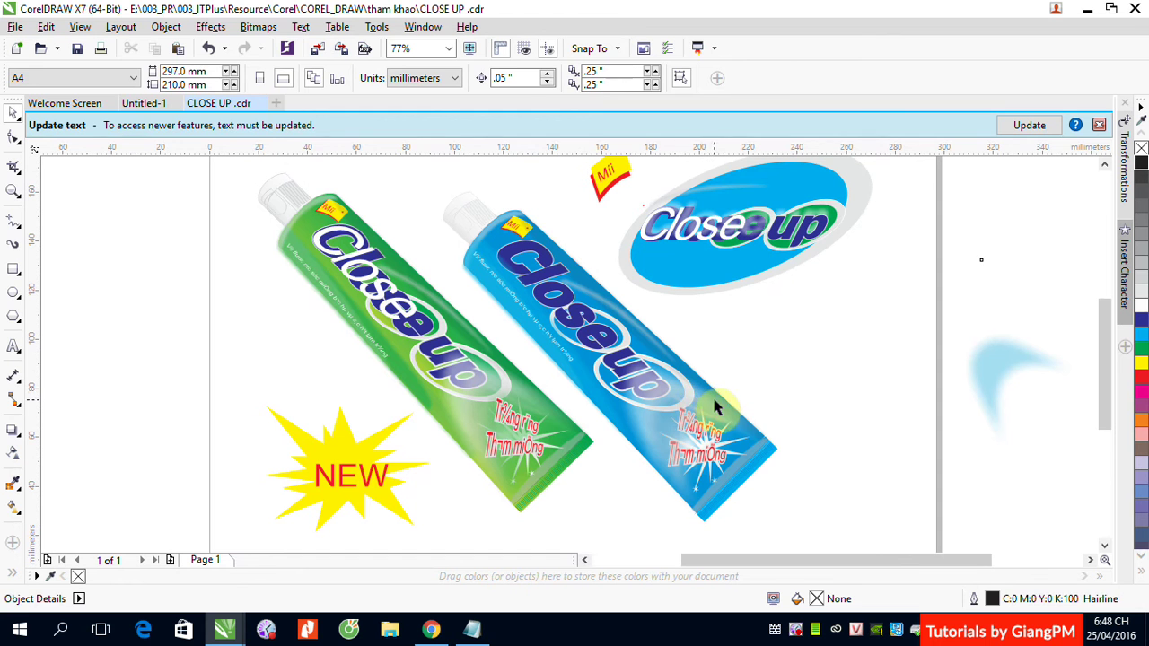
# Step: Move the white curved highlight bitmap off the lower part of the blue tube onto the empty page area
pyautogui.click(704, 408)
pyautogui.moveTo(704, 407); pyautogui.dragTo(764, 351)
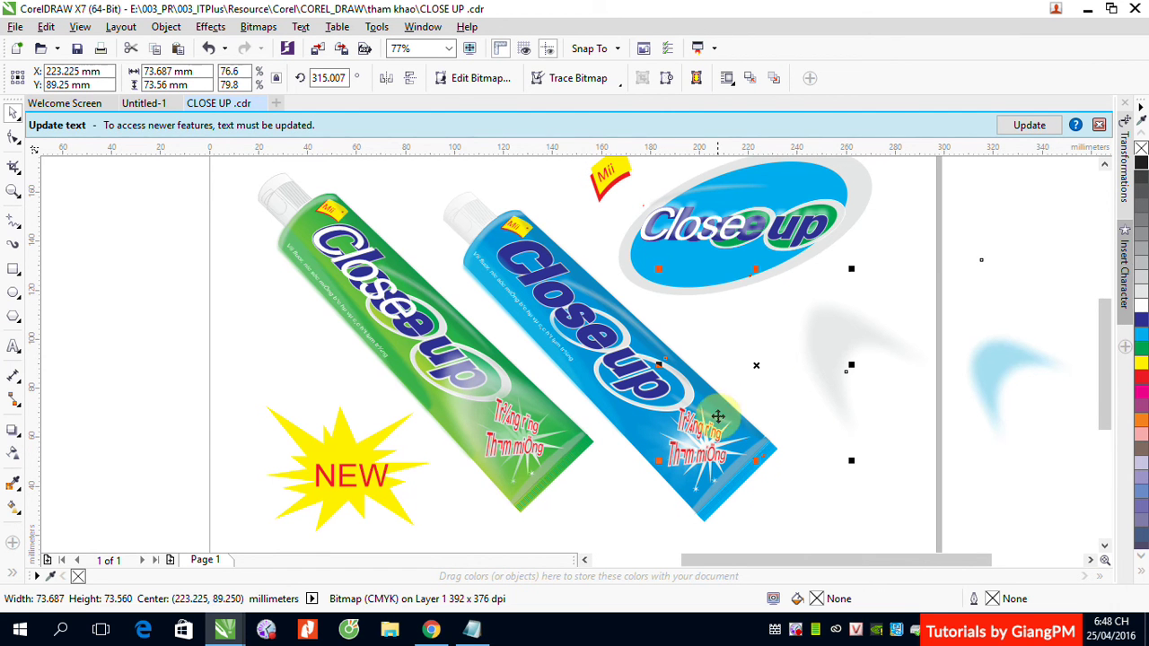
# Step: Draw a closed, curved crescent shape about 52 mm wide and 53 mm high beside the page with the Pen tool
pyautogui.click(13, 220)
pyautogui.click(61, 282)
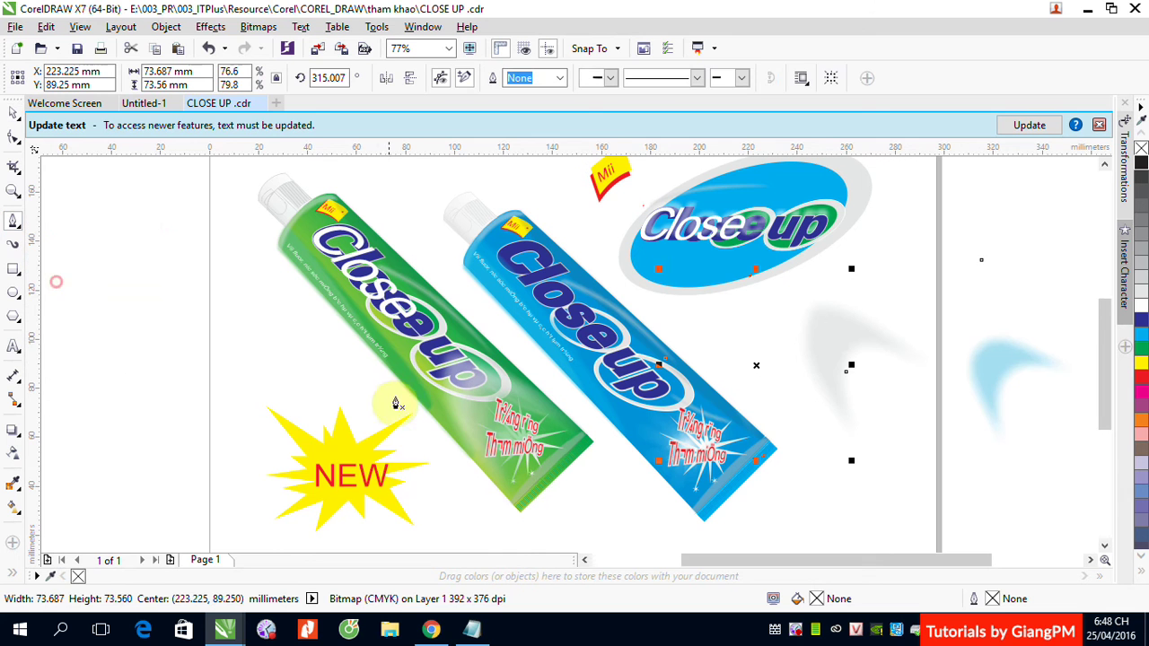
pyautogui.click(94, 485)
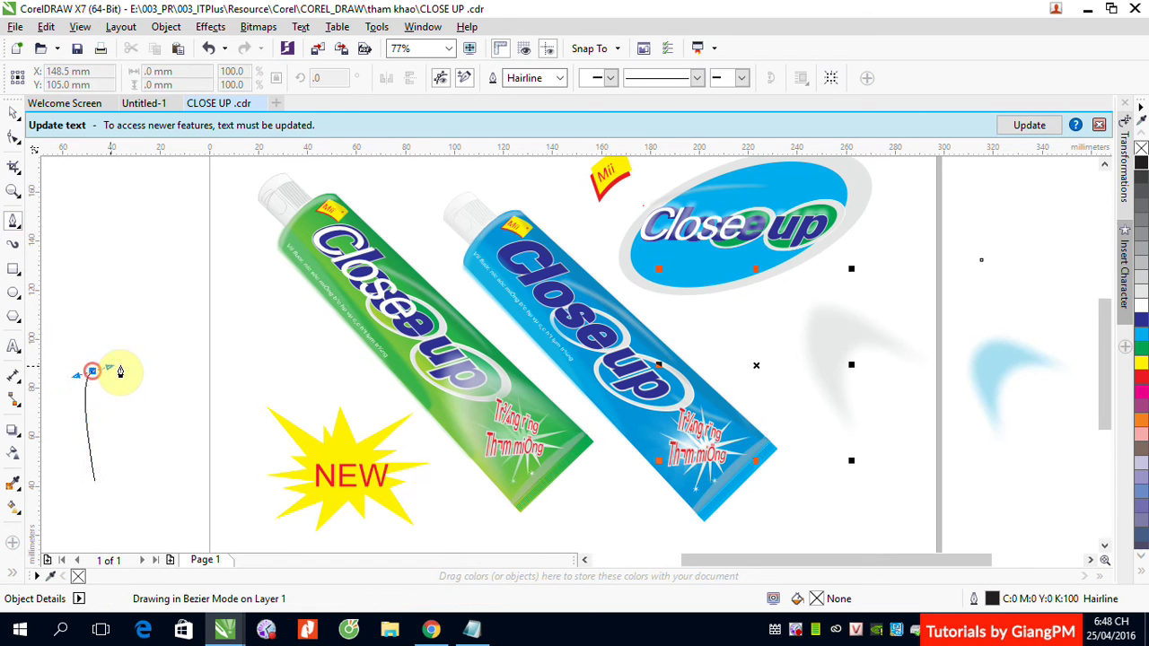
pyautogui.moveTo(92, 370); pyautogui.dragTo(130, 367)
pyautogui.click(203, 438)
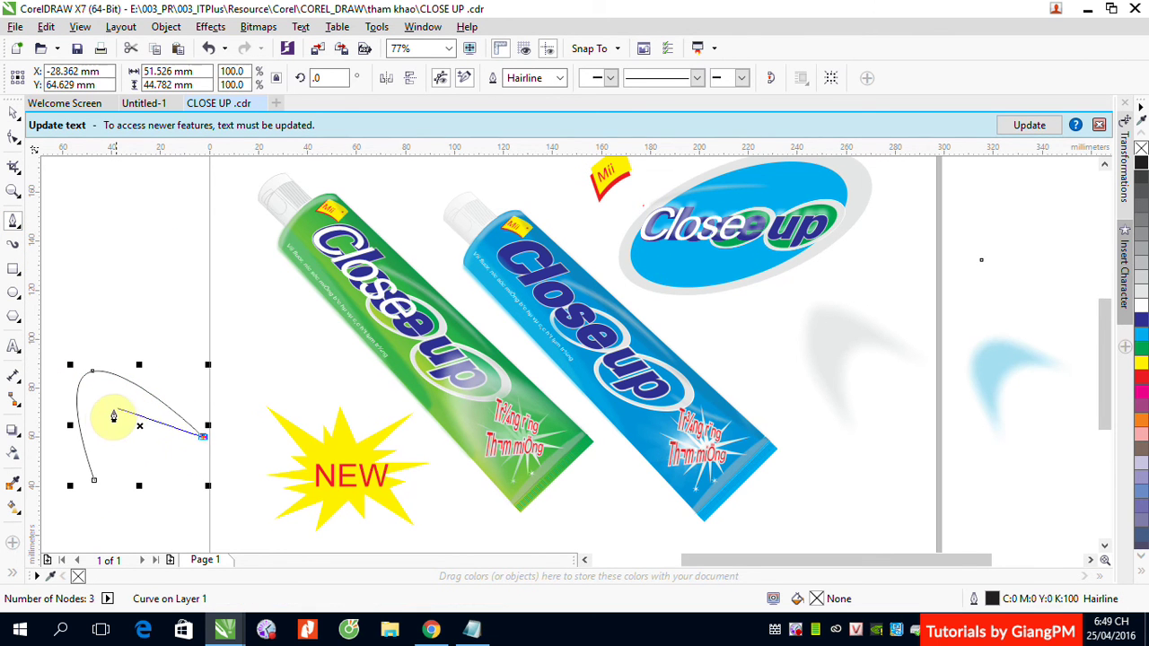
pyautogui.moveTo(115, 415); pyautogui.dragTo(95, 437)
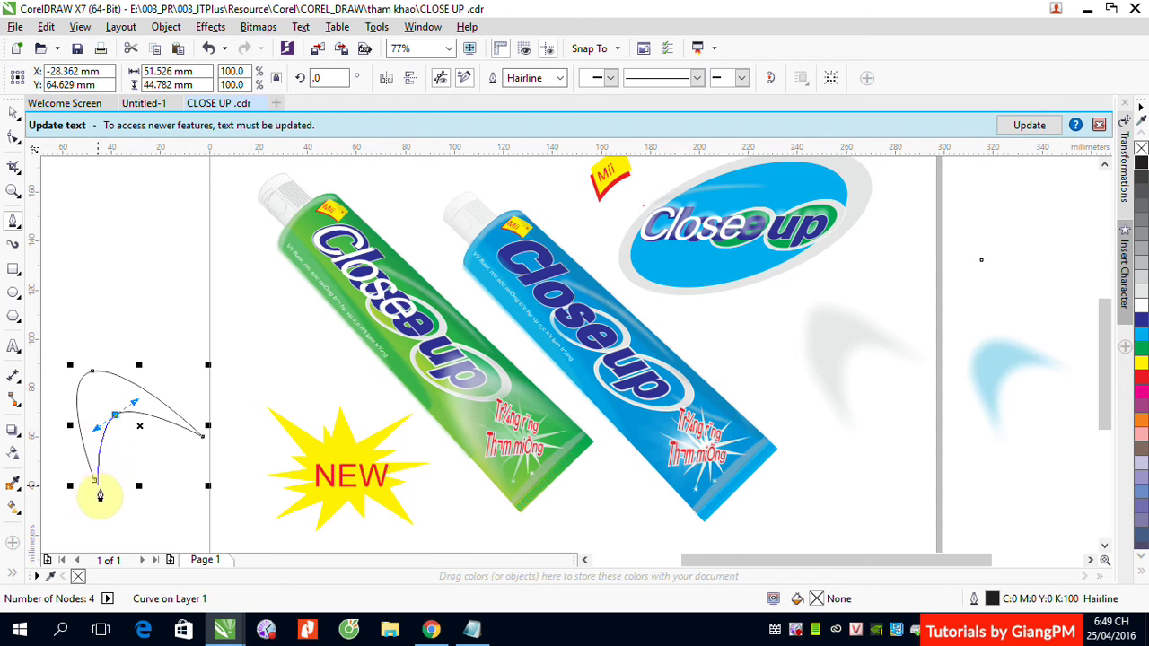
pyautogui.click(104, 504)
pyautogui.click(105, 505)
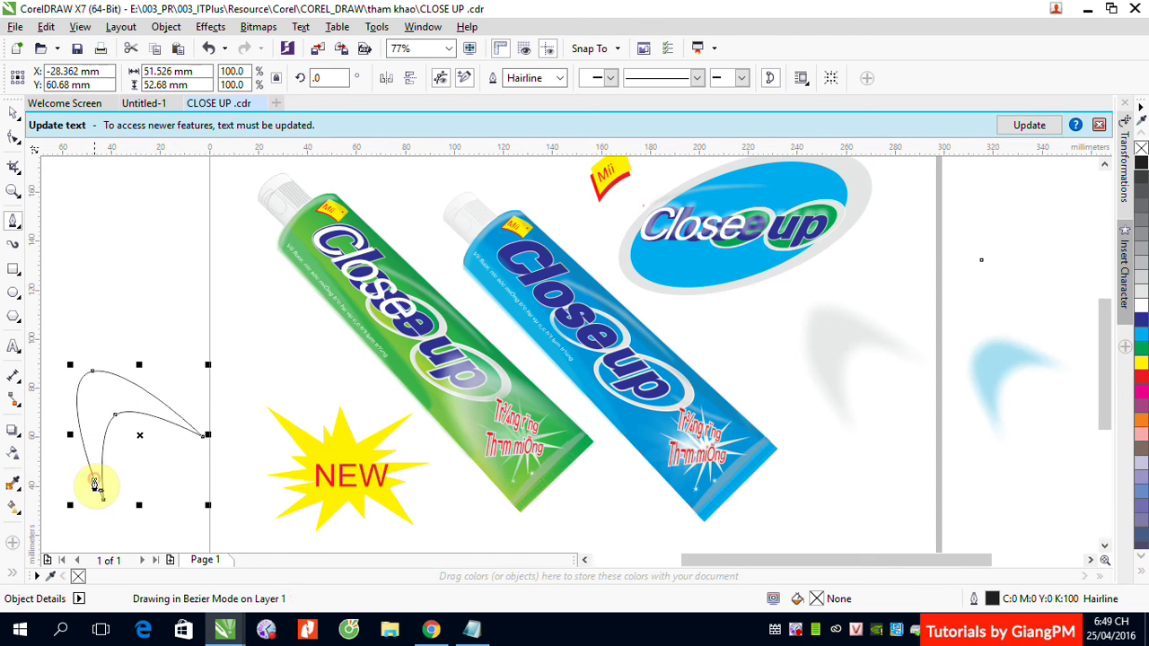
# Step: Fill the crescent shape with yellow
pyautogui.click(13, 115)
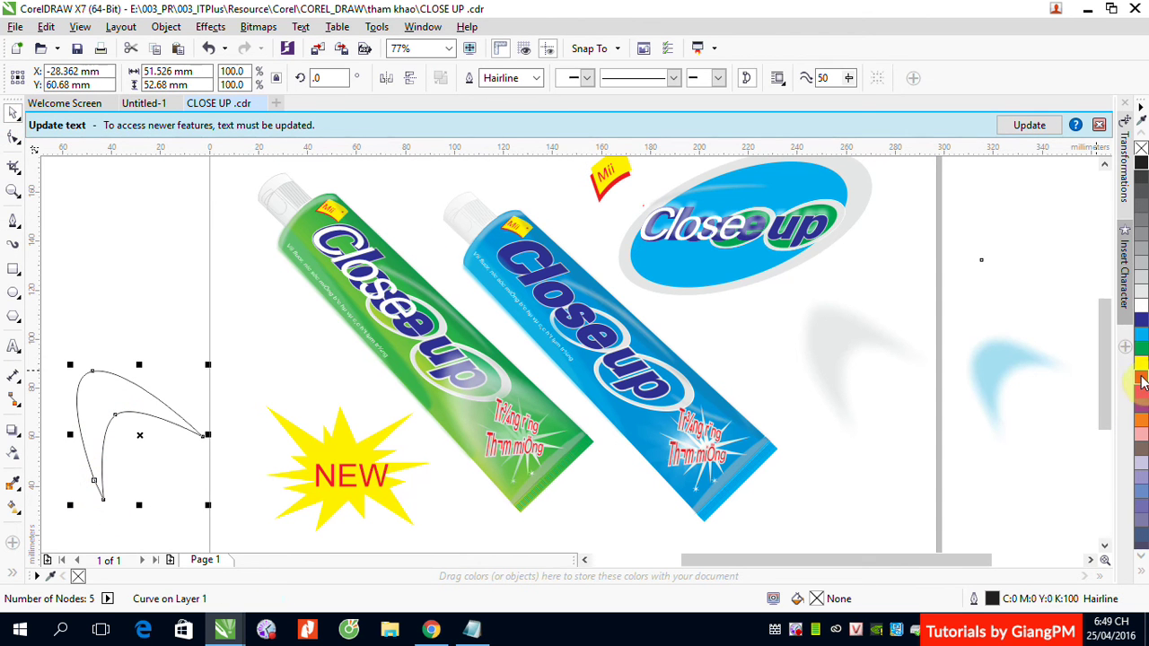
pyautogui.moveTo(1141, 363); pyautogui.dragTo(121, 424)
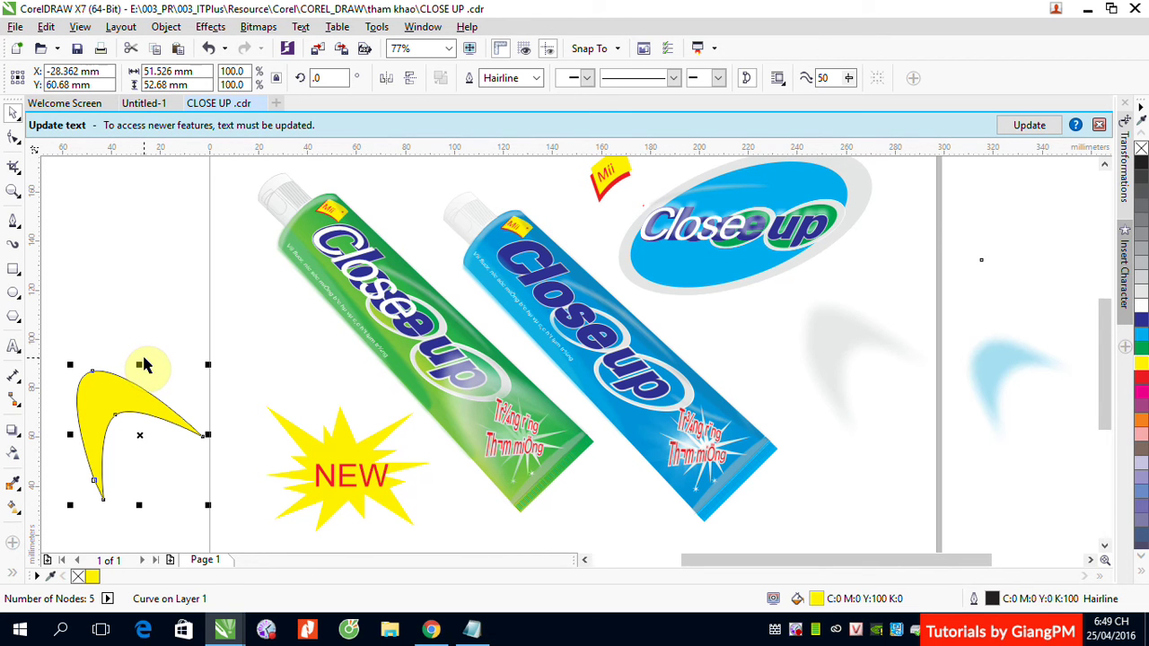
pyautogui.hotkey('ctrl', 'z')
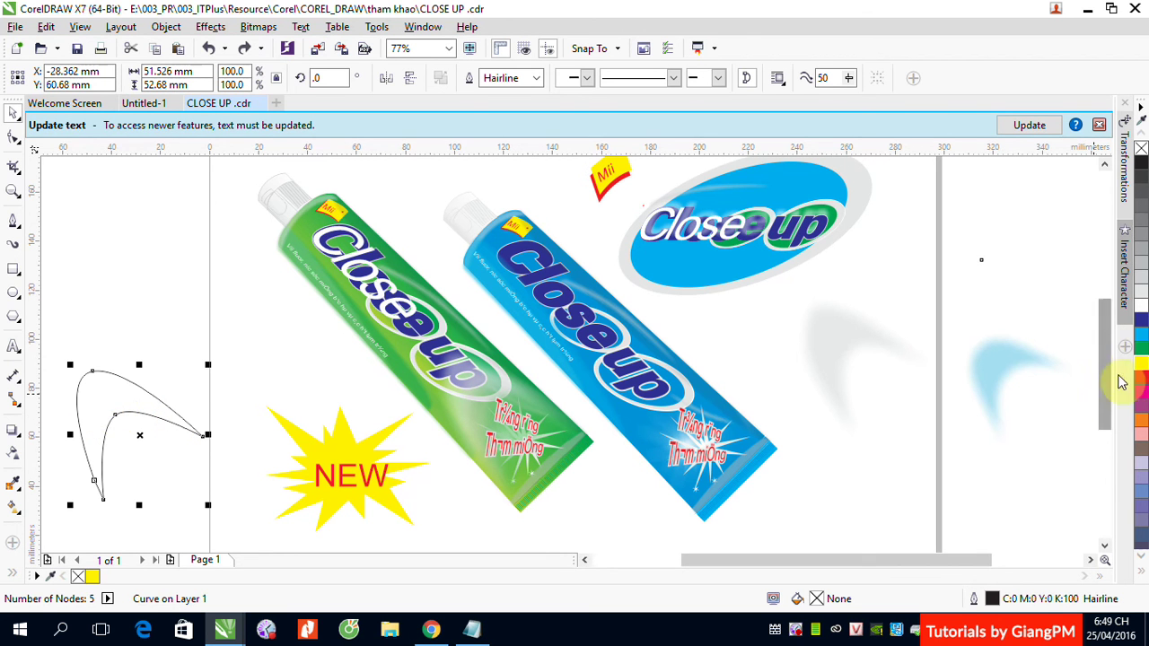
pyautogui.click(1142, 362)
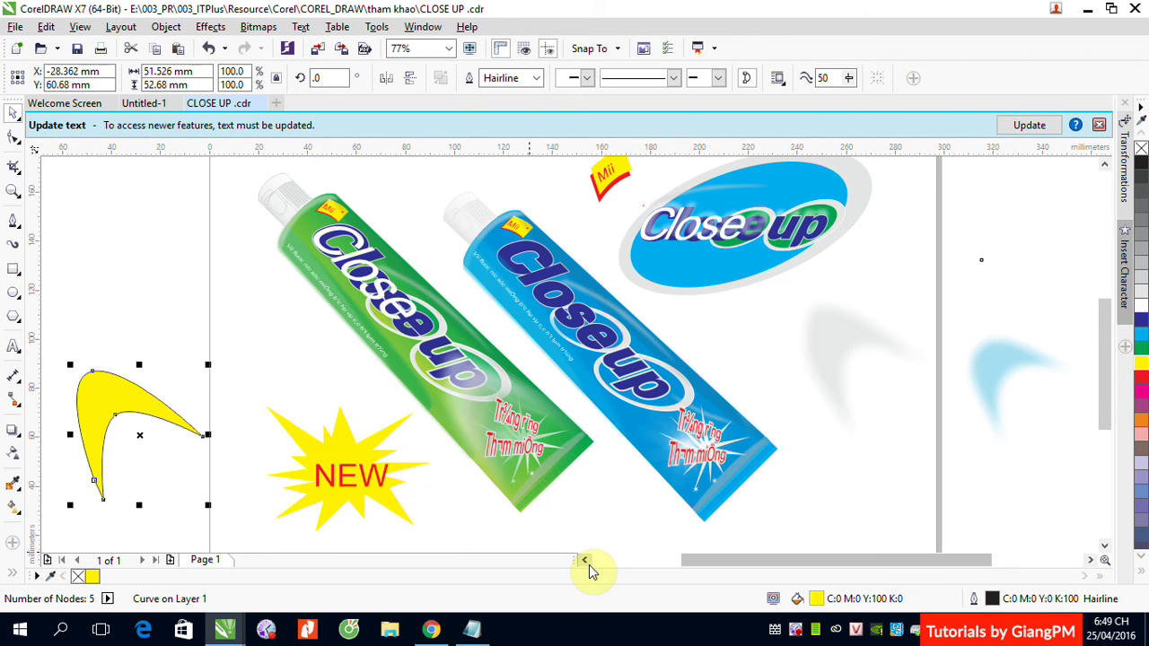
# Step: Cast a drop shadow from the yellow crescent onto the blue tube, offset about 228 mm horizontally, and colour it white
pyautogui.click(13, 433)
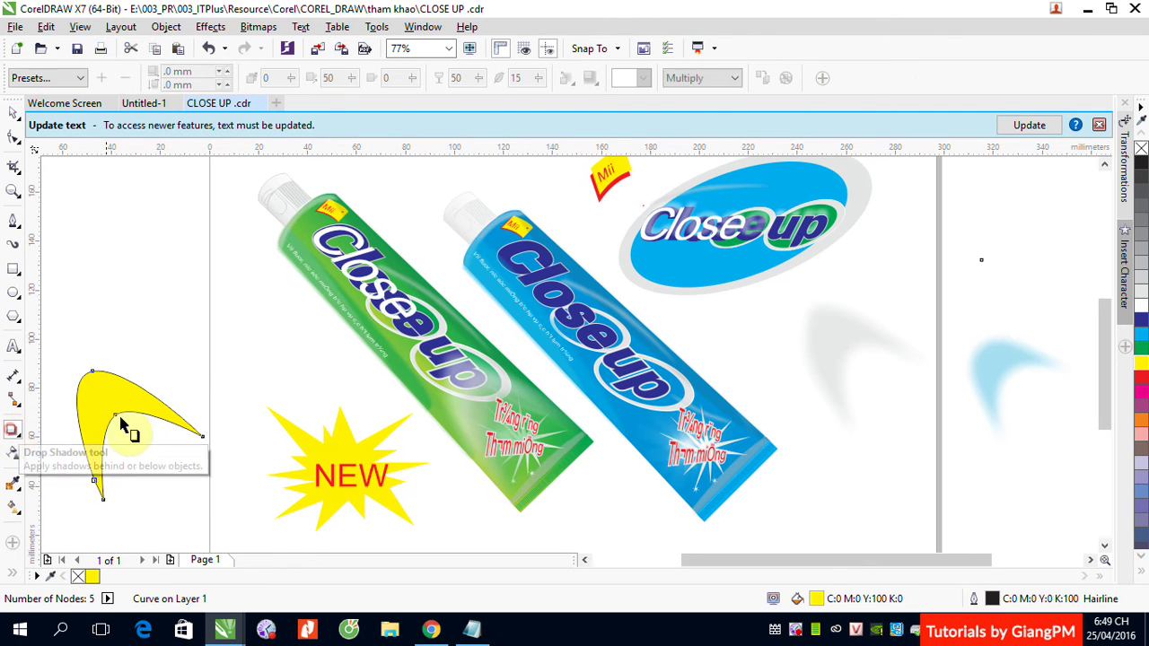
pyautogui.moveTo(139, 435); pyautogui.dragTo(764, 434)
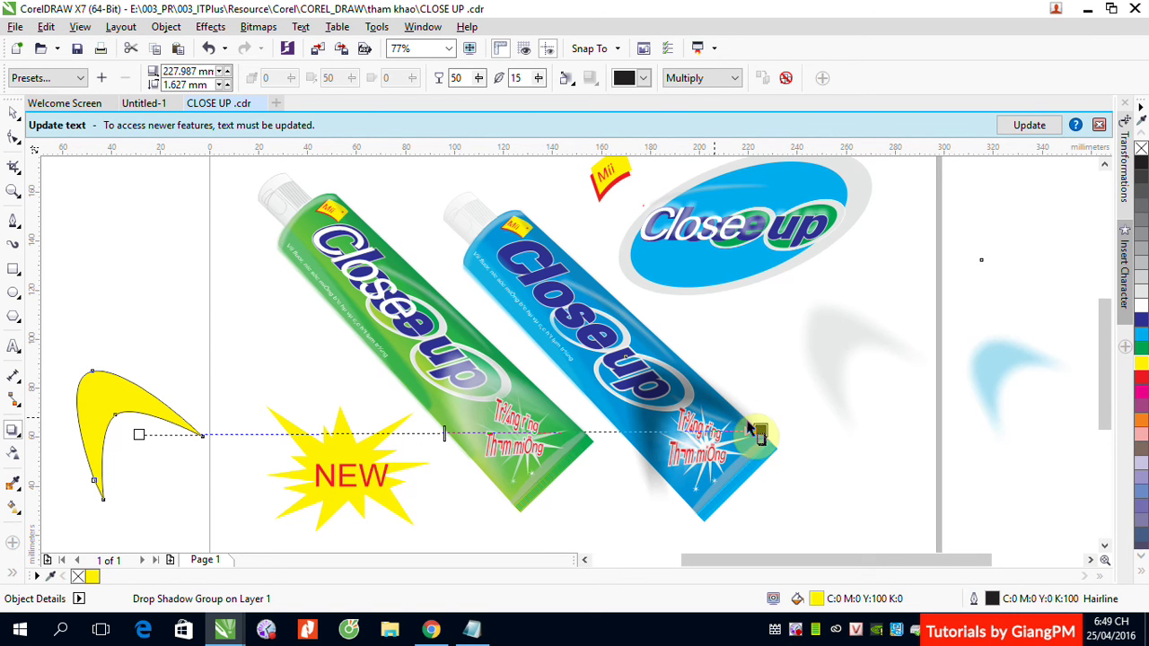
pyautogui.click(644, 79)
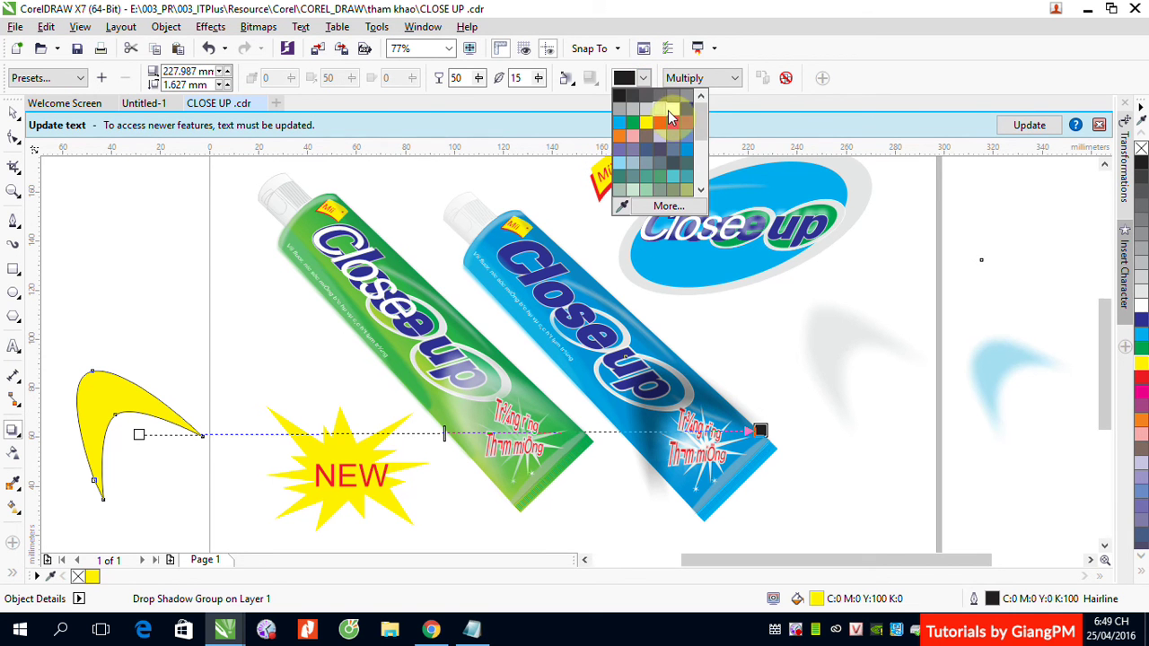
pyautogui.click(672, 114)
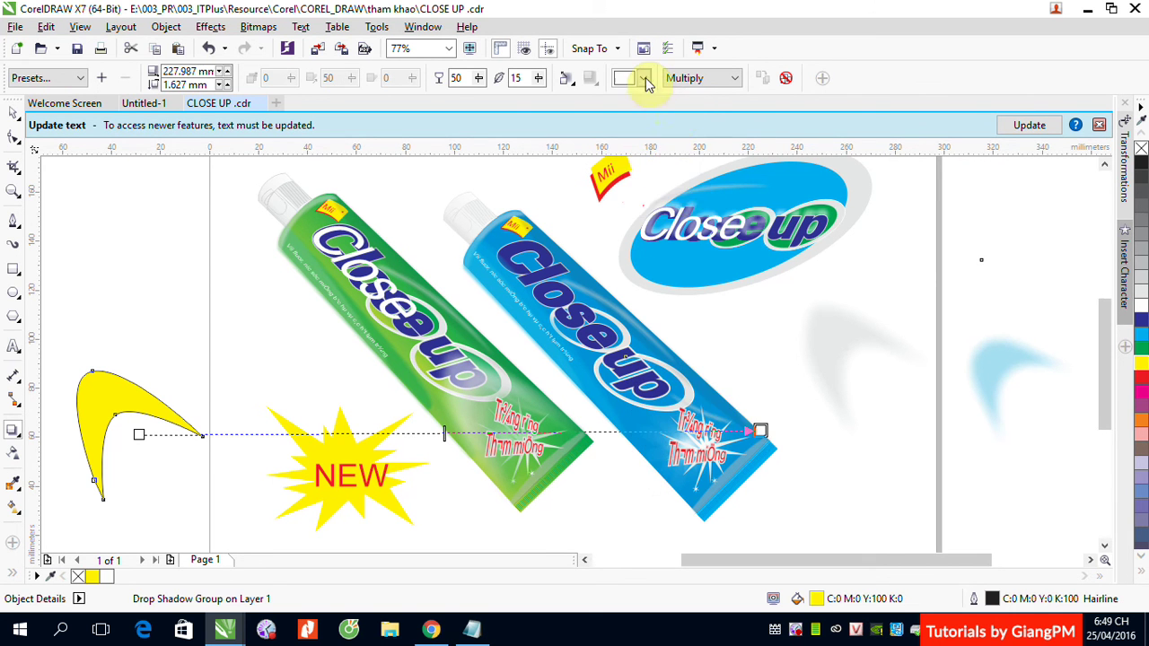
# Step: Try cyan as the crescent shadow's colour, and set it back to white
pyautogui.click(645, 78)
pyautogui.click(614, 110)
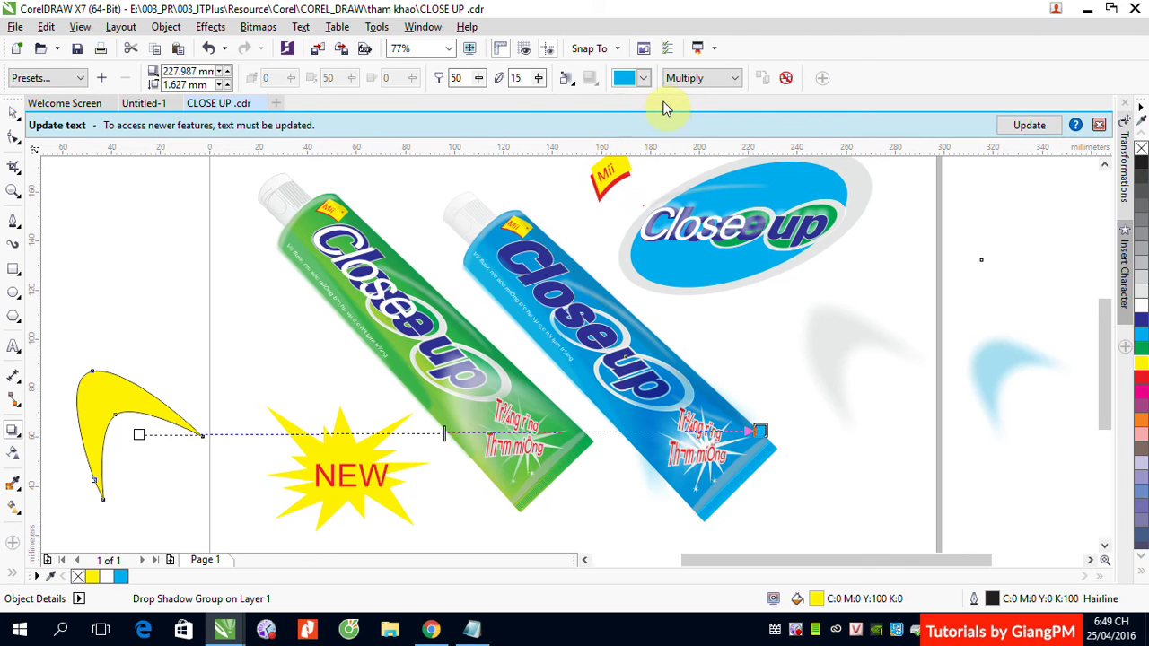
pyautogui.click(644, 79)
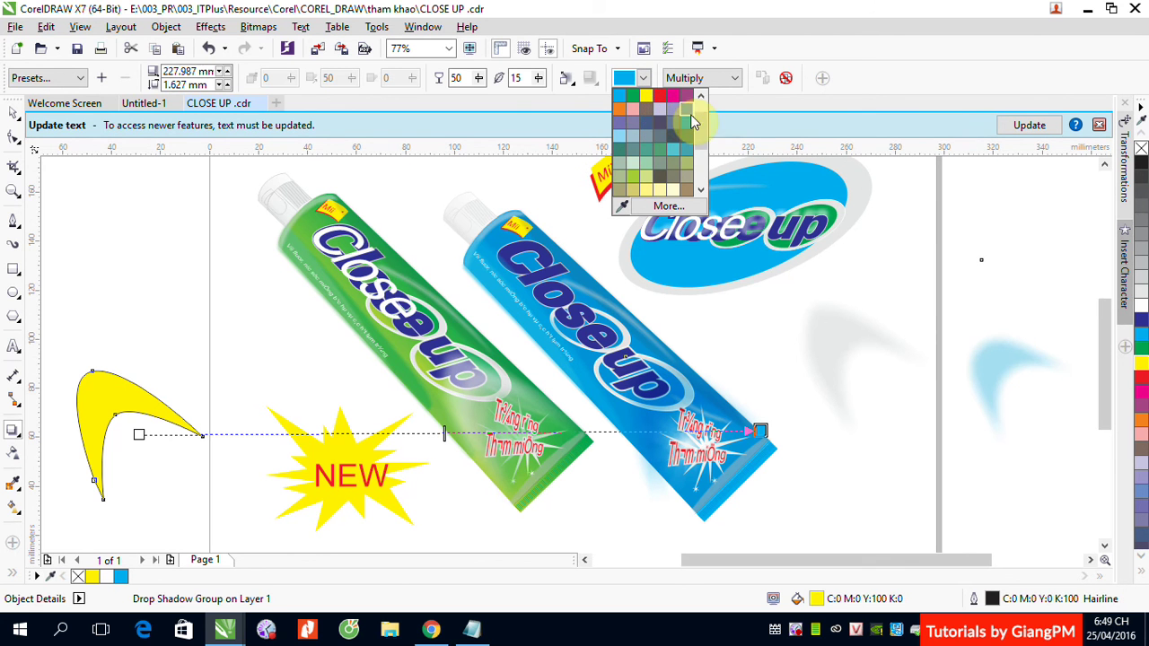
pyautogui.scroll(1, 696, 112)
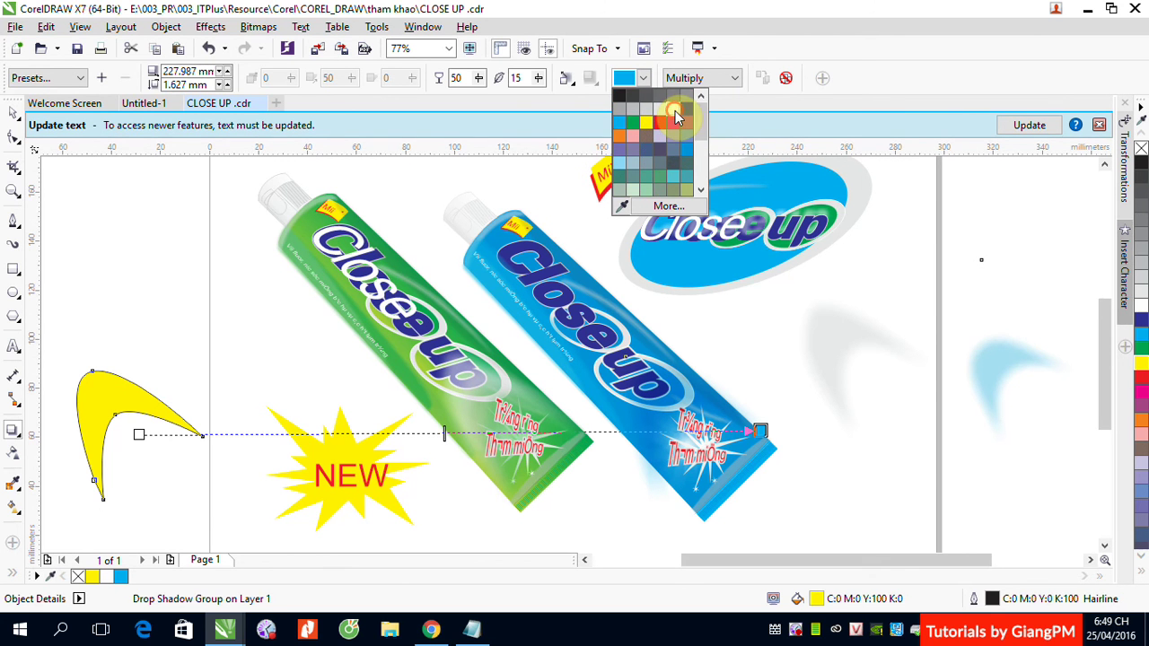
pyautogui.click(675, 111)
# Step: Set the crescent shadow's merge mode to Normal, try an opacity of 30, and set the opacity to 50
pyautogui.click(736, 78)
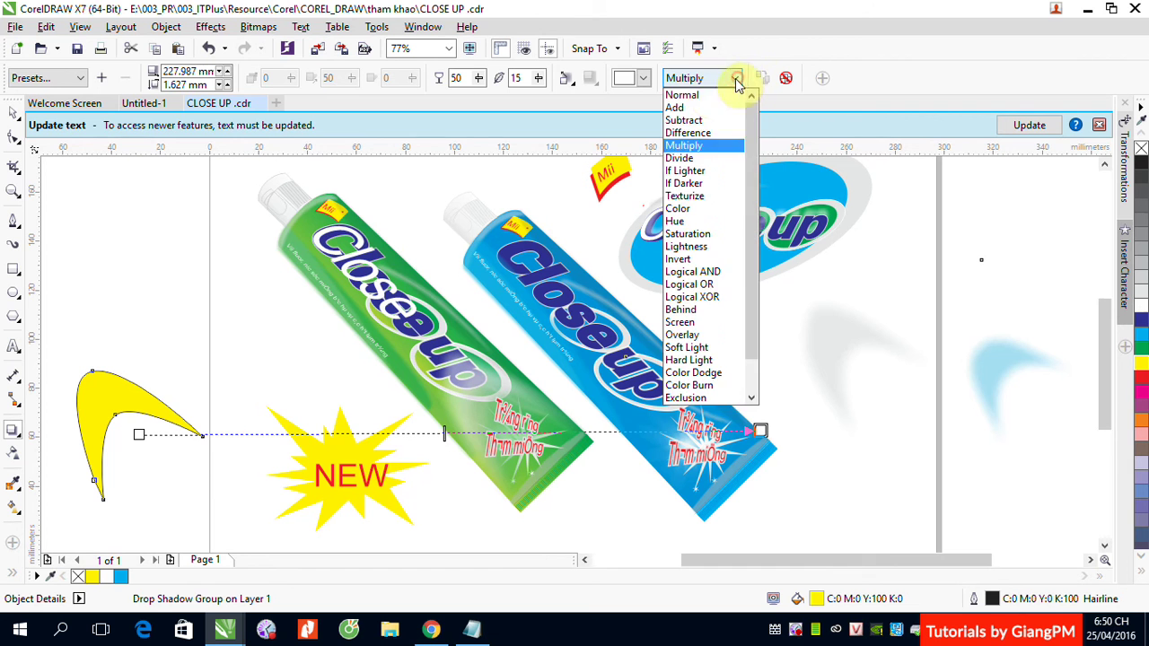
pyautogui.click(701, 92)
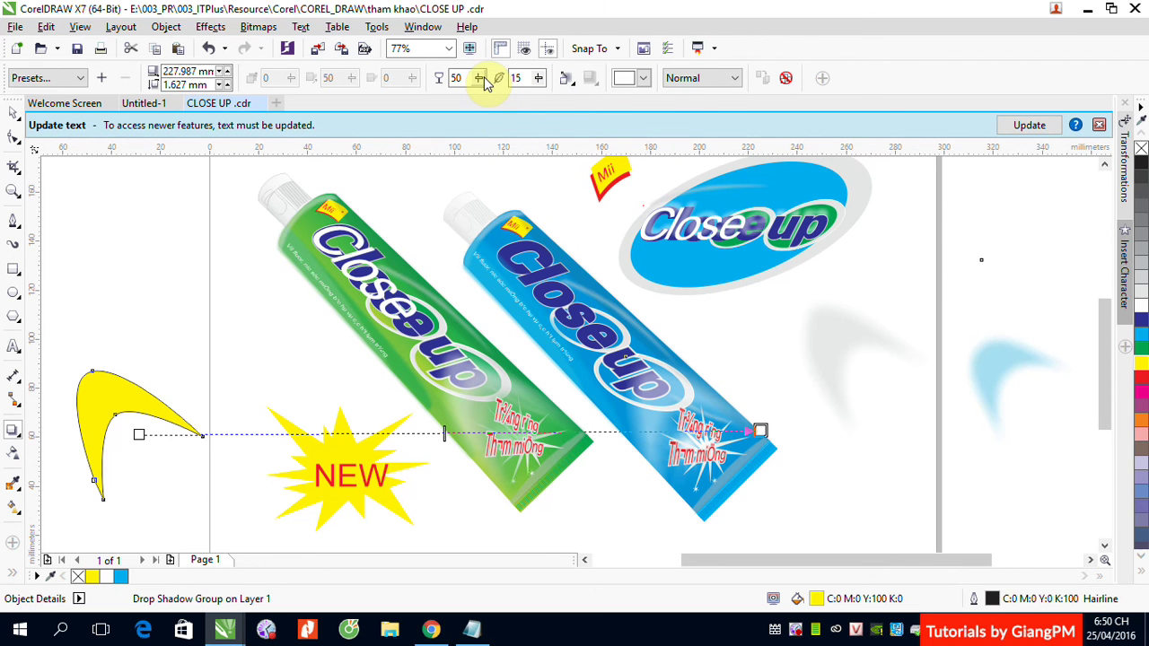
pyautogui.moveTo(483, 81); pyautogui.dragTo(492, 103)
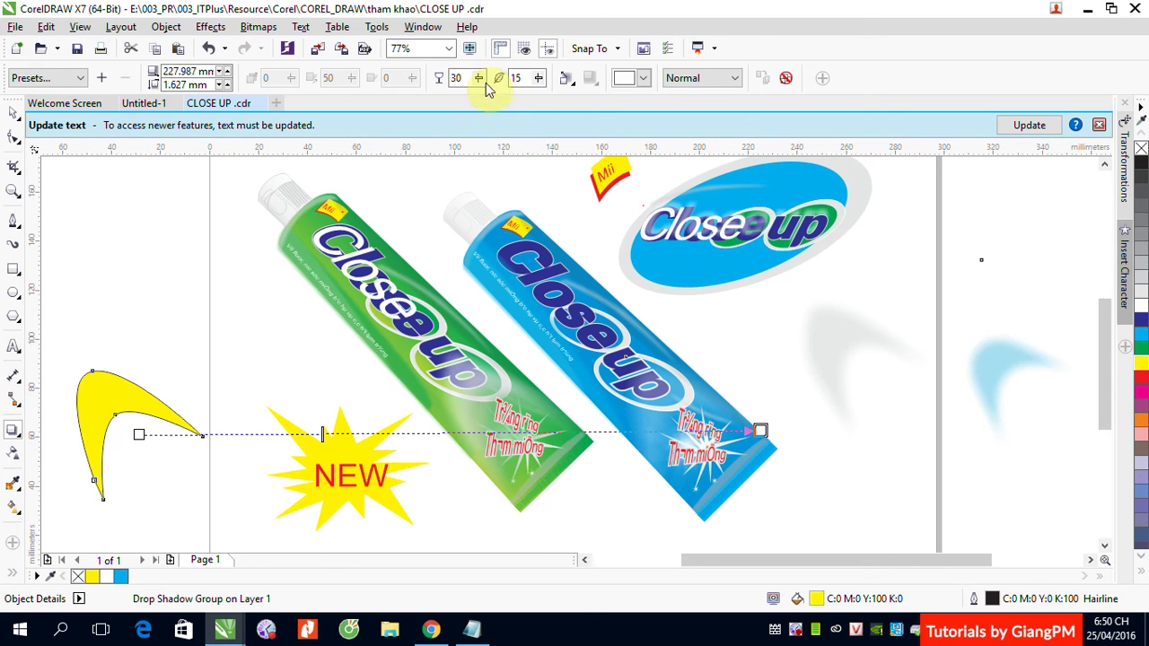
pyautogui.moveTo(481, 79); pyautogui.dragTo(497, 100)
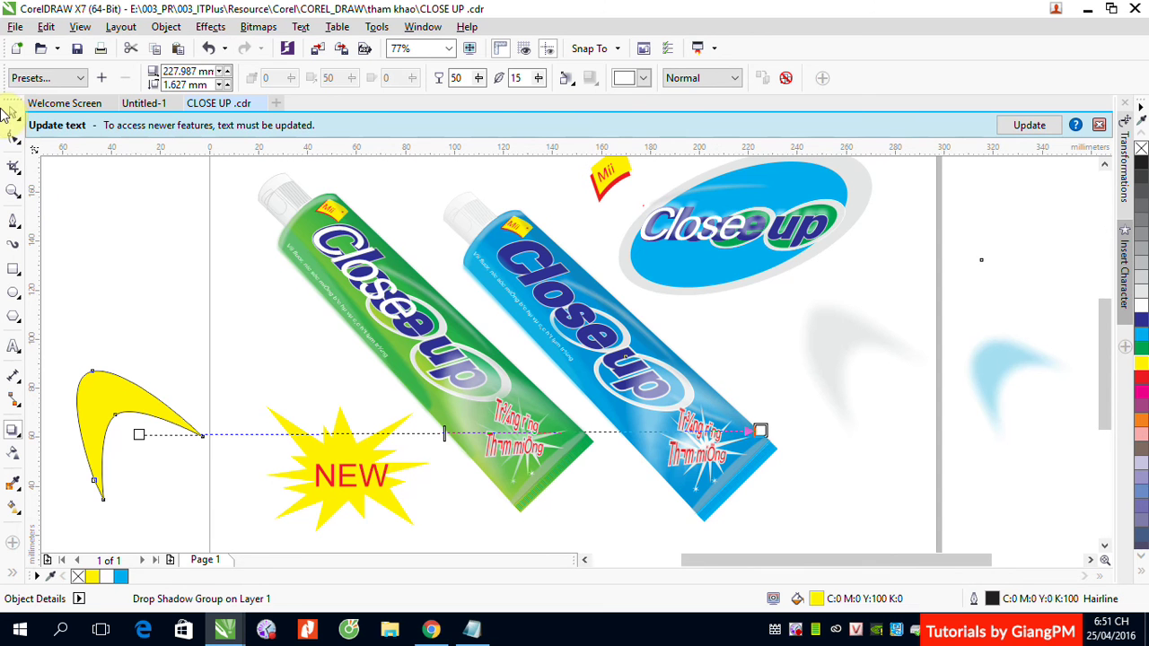
# Step: Break the drop shadow group apart to separate the white shadow from the yellow crescent
pyautogui.click(147, 295)
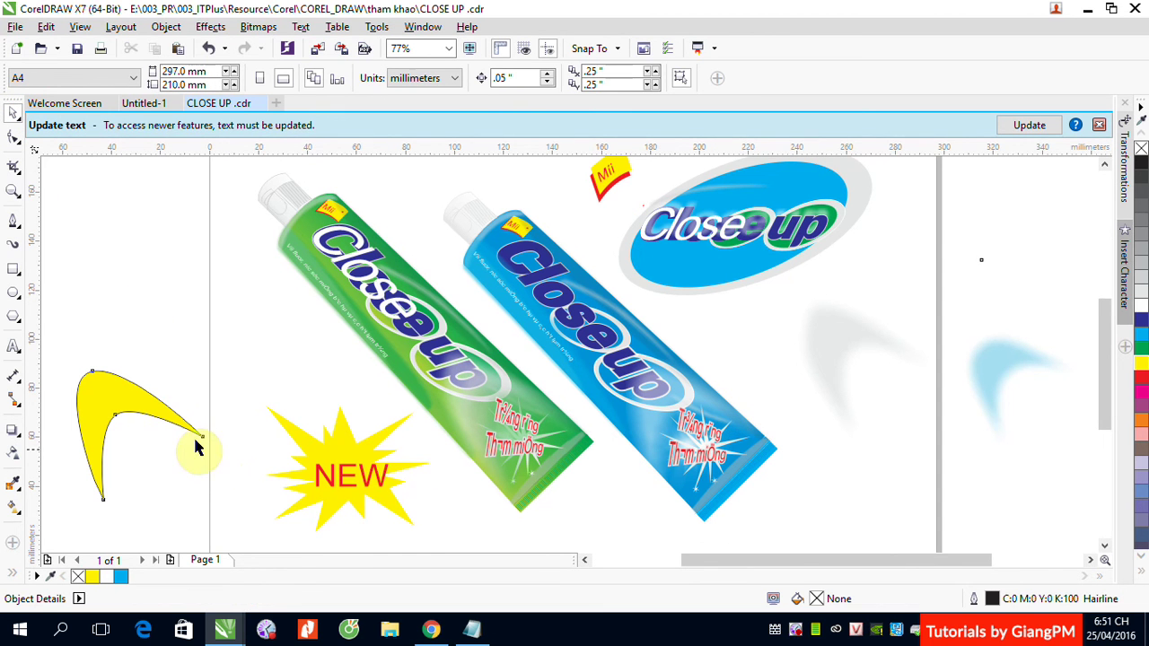
pyautogui.click(645, 411)
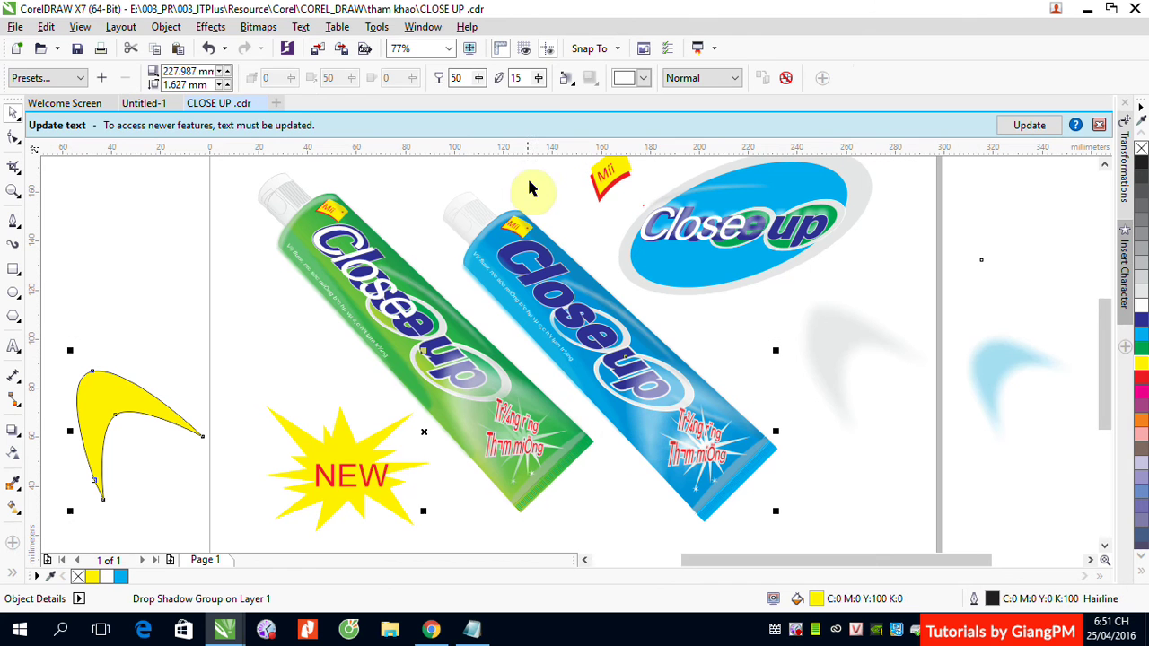
pyautogui.hotkey('ctrl', 'k')
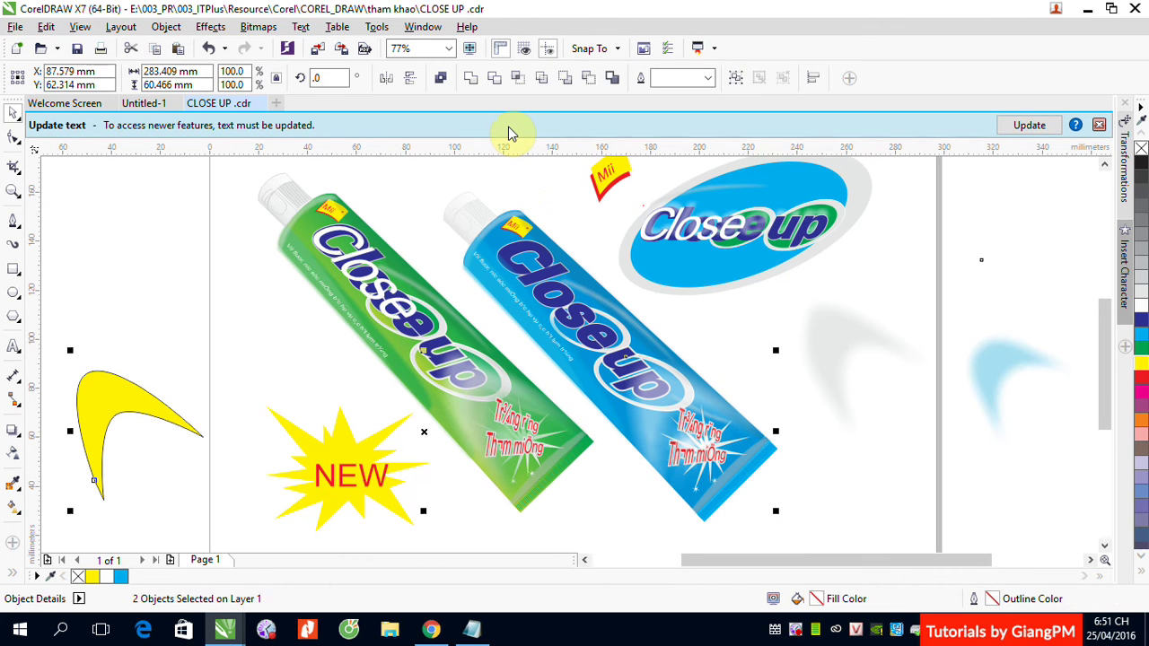
# Step: Delete the yellow crescent beside the toothpaste tubes
pyautogui.click(148, 290)
pyautogui.click(148, 400)
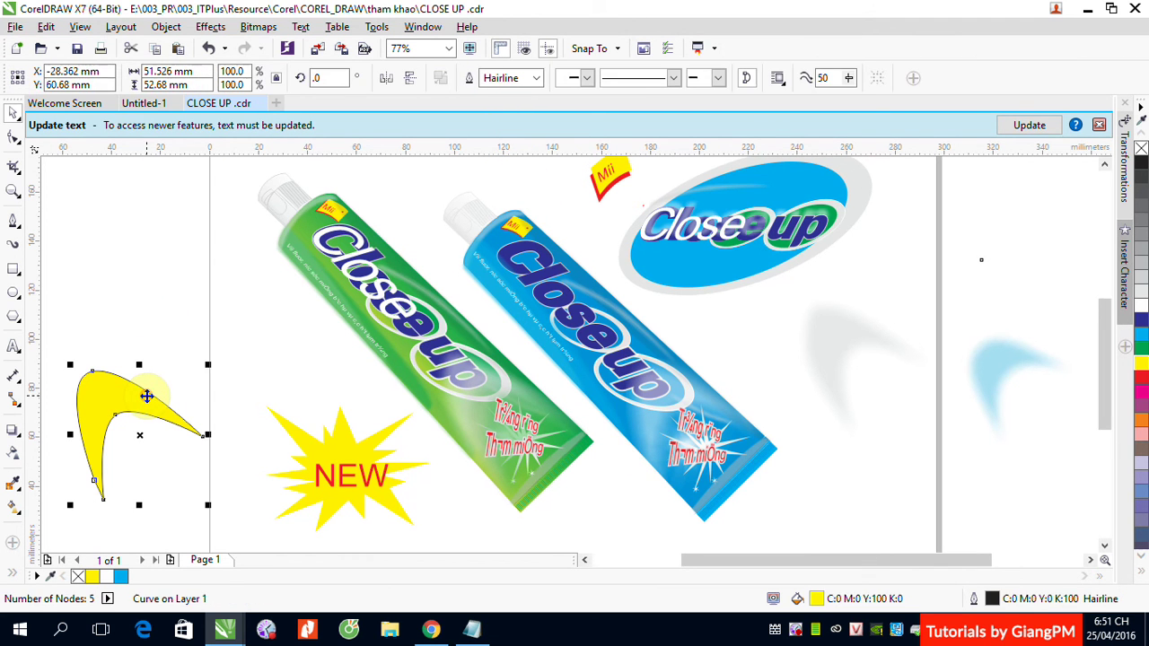
pyautogui.press('Delete')
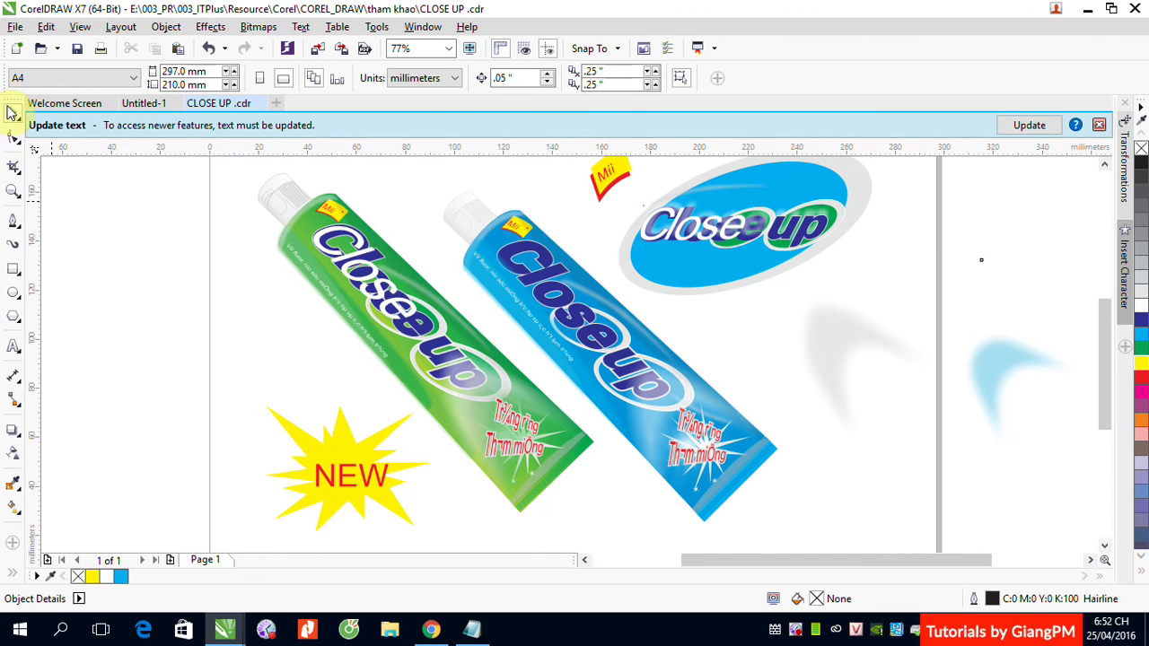
# Step: Browse up from the tham khao folder to the Resource folder to find another drawing to open
pyautogui.click(41, 52)
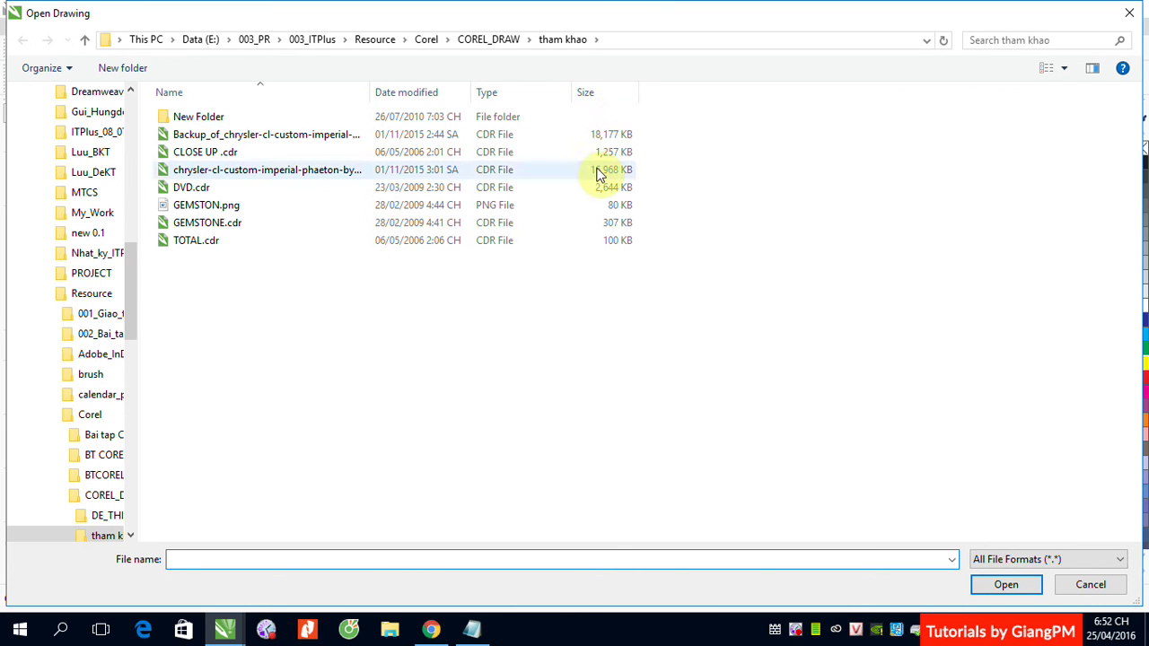
pyautogui.click(476, 42)
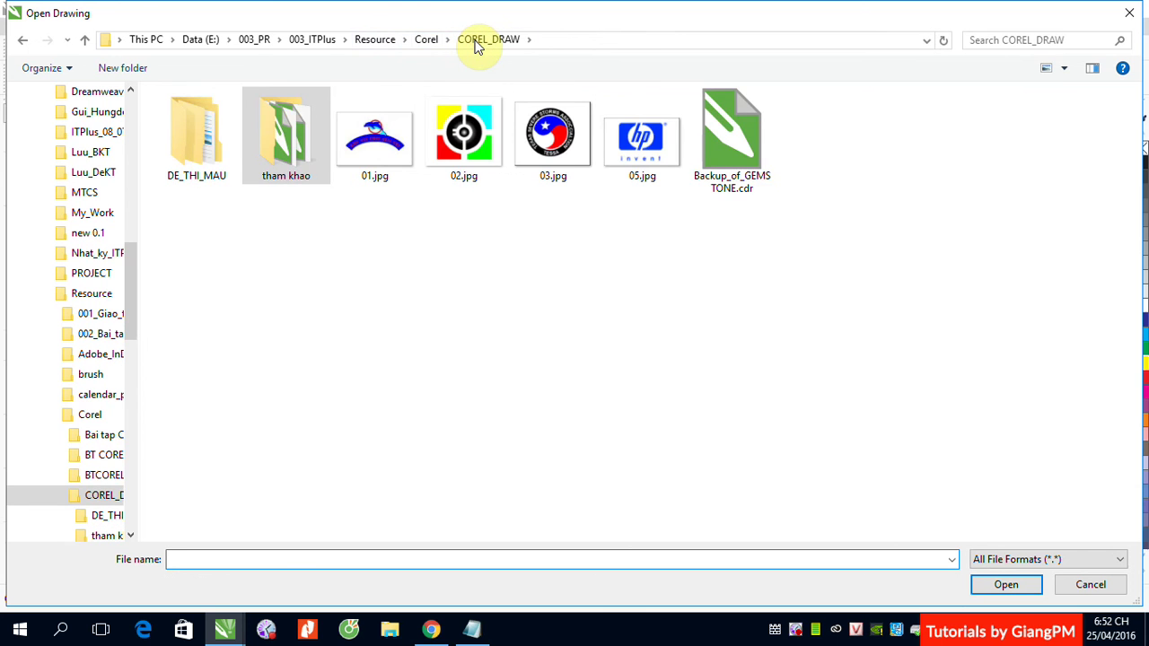
pyautogui.click(425, 41)
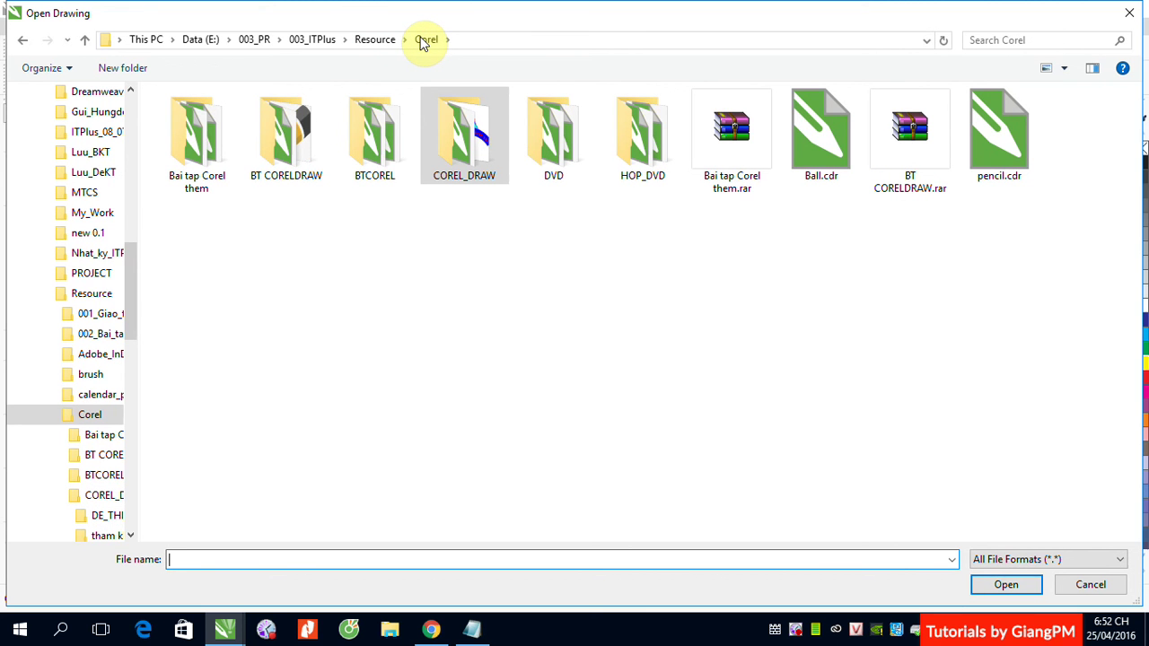
pyautogui.click(375, 40)
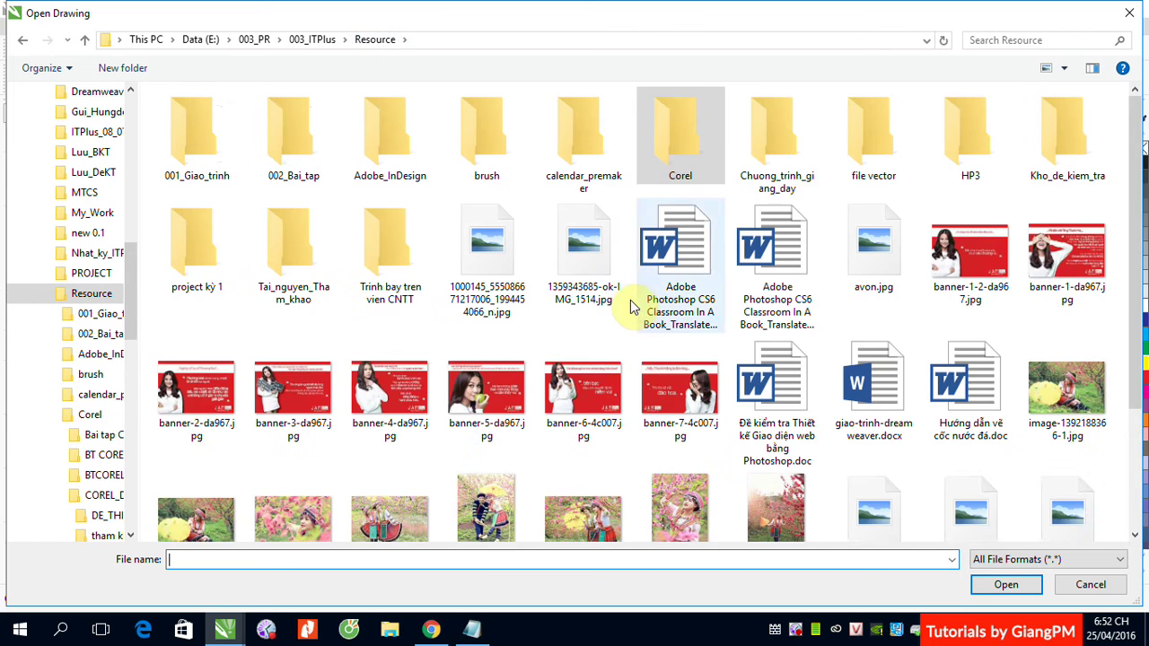
pyautogui.scroll(-2, 629, 315)
pyautogui.scroll(2, 628, 315)
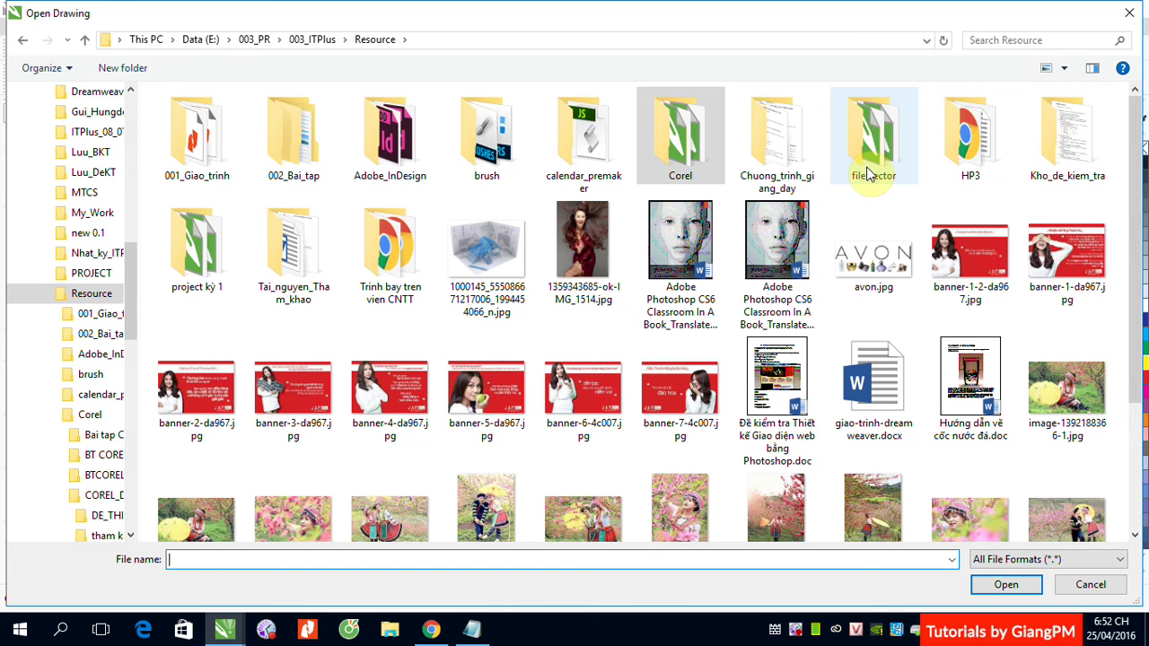
pyautogui.rightClick(814, 632)
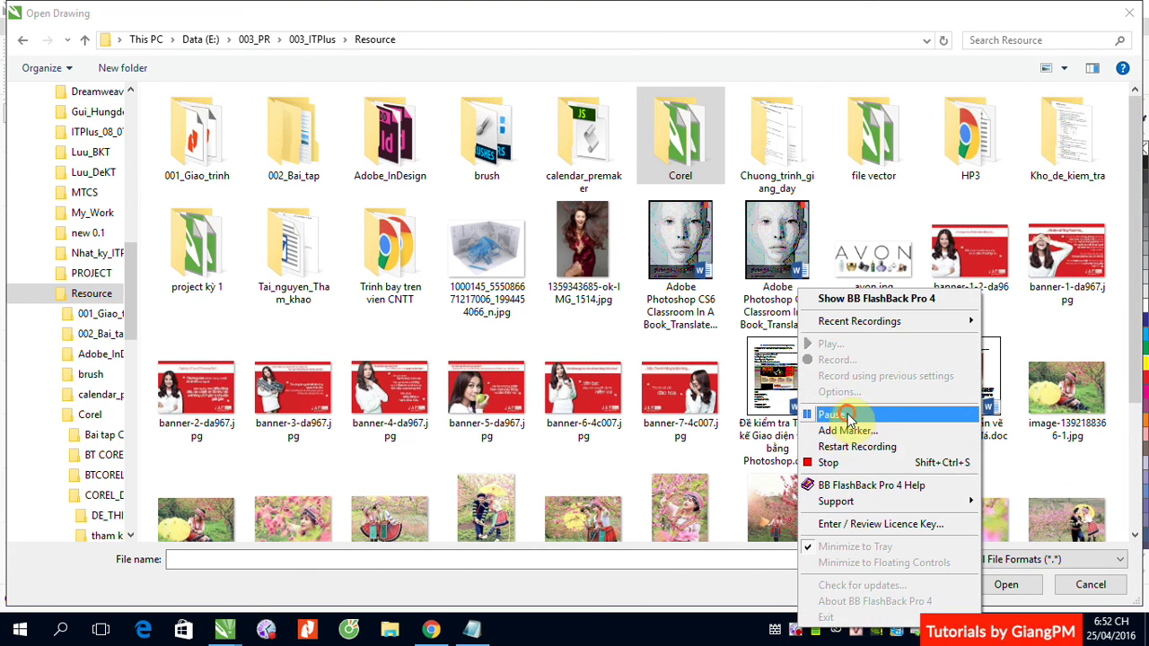
pyautogui.click(846, 418)
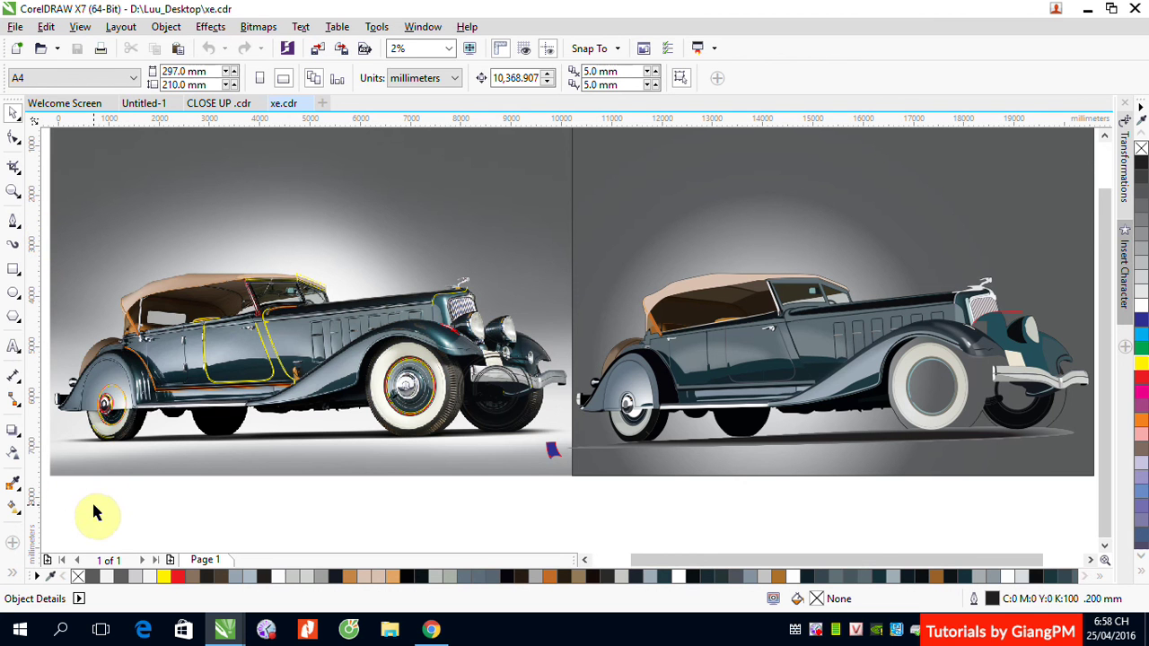
# Step: Select the coloured tracing outlines over the original car photo and delete them
pyautogui.moveTo(83, 514); pyautogui.dragTo(512, 250)
pyautogui.press('Delete')
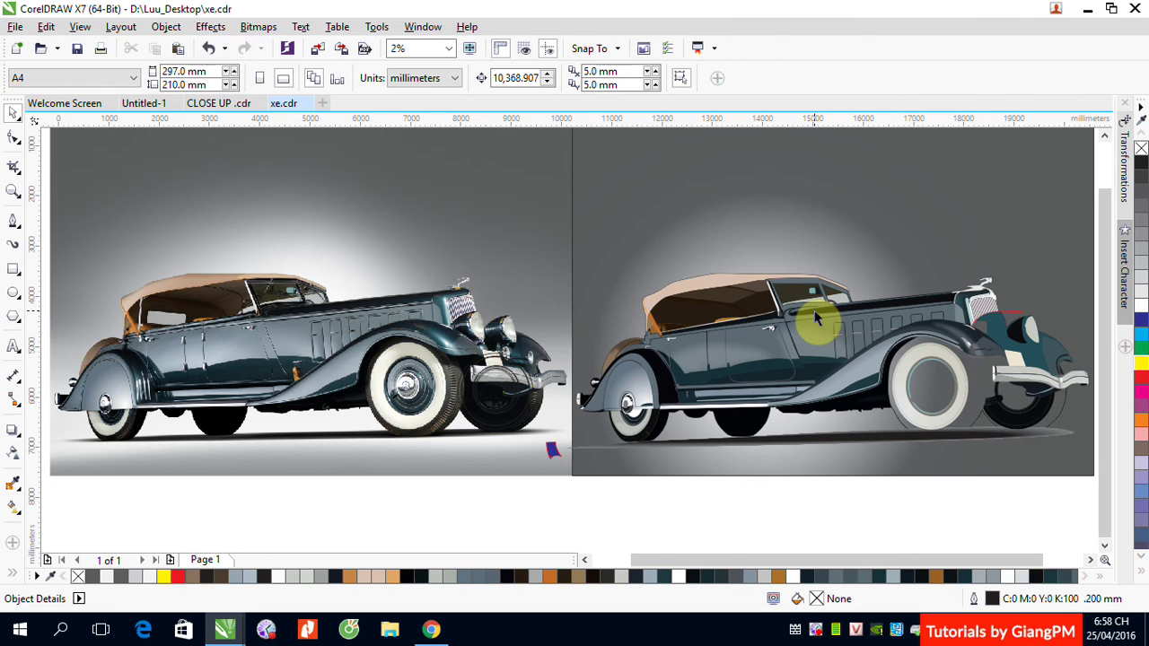
# Step: Move the soft white highlight off the redrawn car's doors onto the grey background above it
pyautogui.click(722, 361)
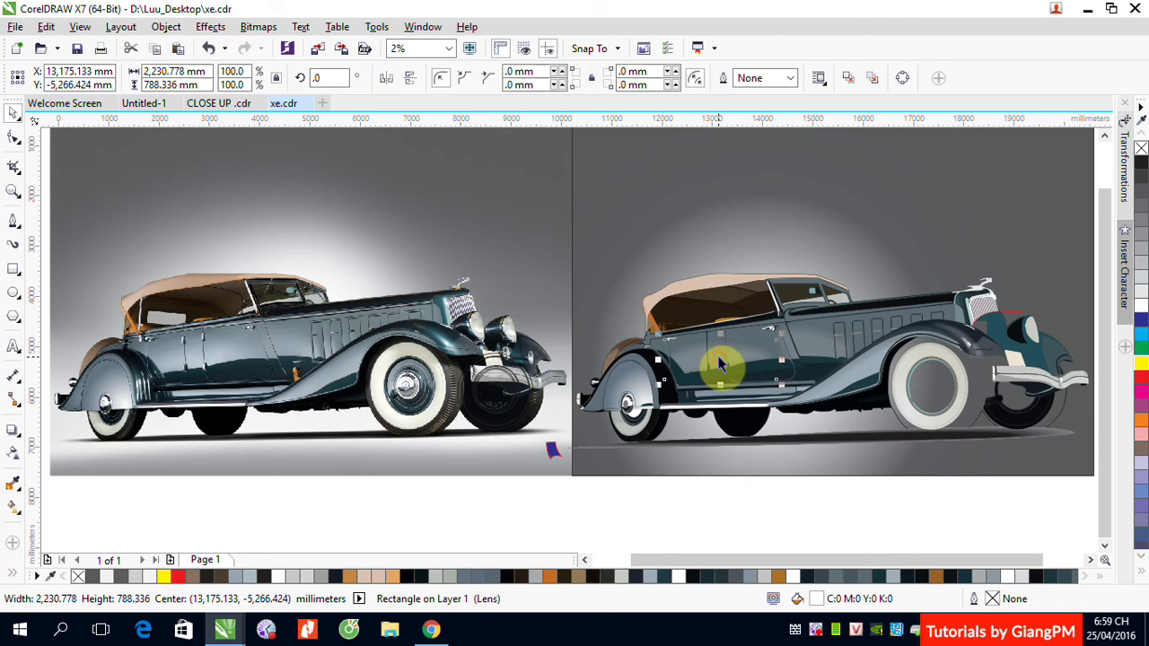
pyautogui.moveTo(721, 361); pyautogui.dragTo(622, 186)
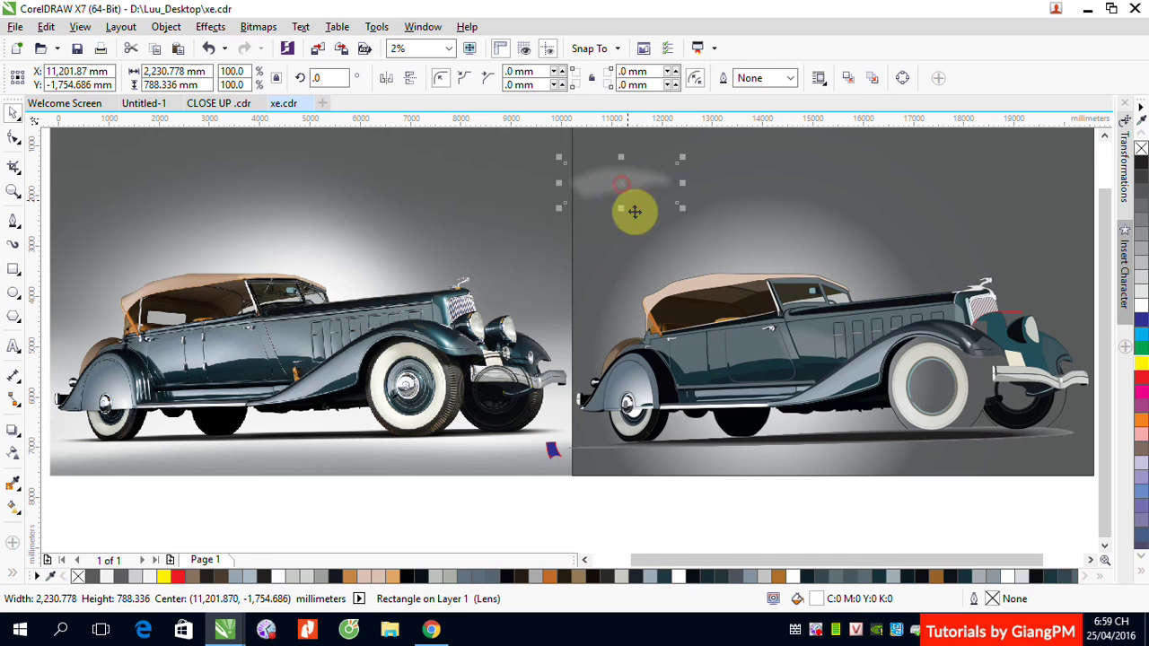
pyautogui.click(720, 357)
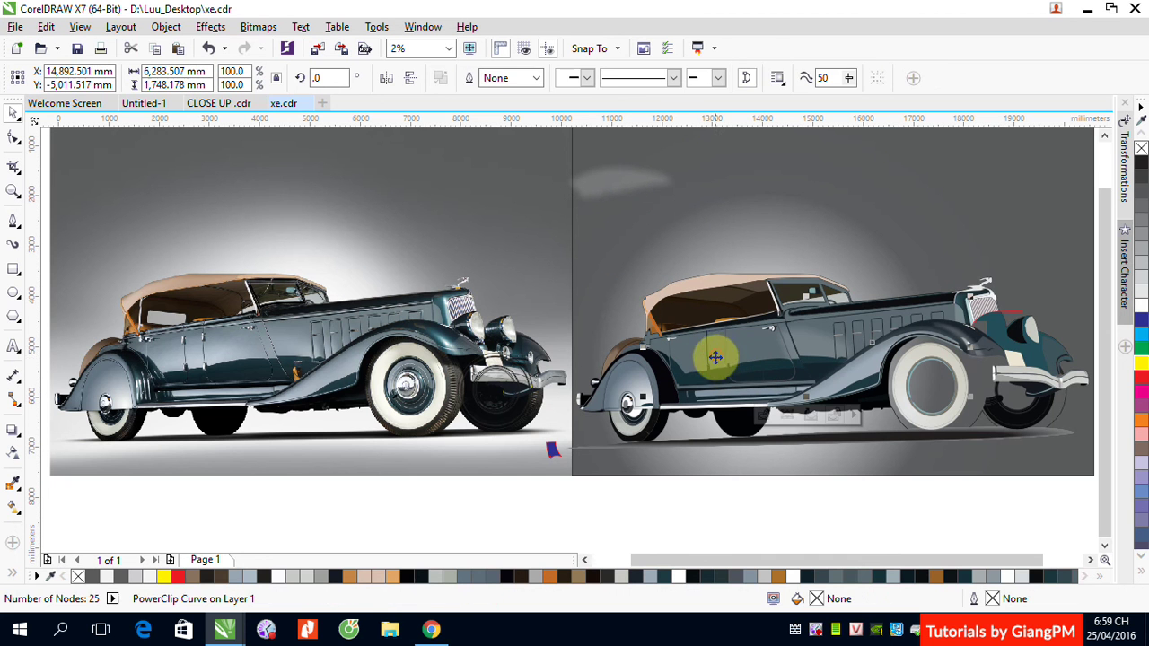
# Step: Try several placements above the redrawn car for the faint lens rectangle from its front body, undoing the trial moves
pyautogui.click(807, 341)
pyautogui.moveTo(807, 341); pyautogui.dragTo(900, 195)
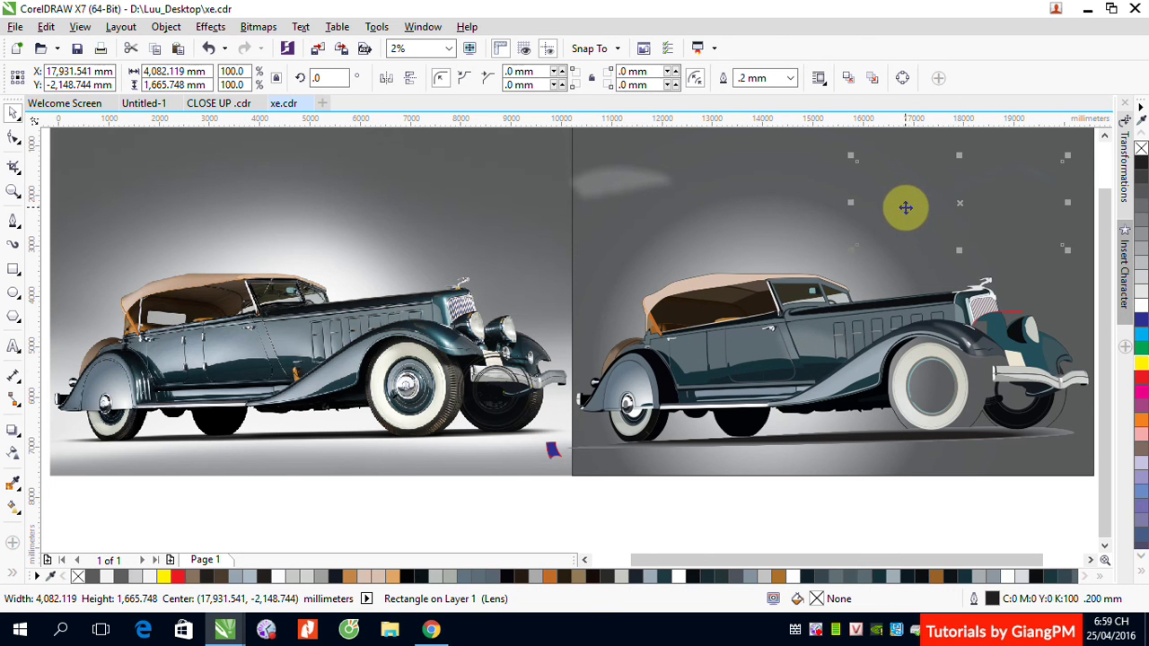
pyautogui.hotkey('ctrl', 'z')
pyautogui.moveTo(805, 341); pyautogui.dragTo(903, 211)
pyautogui.hotkey('ctrl', 'z')
pyautogui.moveTo(806, 344); pyautogui.dragTo(869, 159)
pyautogui.hotkey('ctrl', 'z')
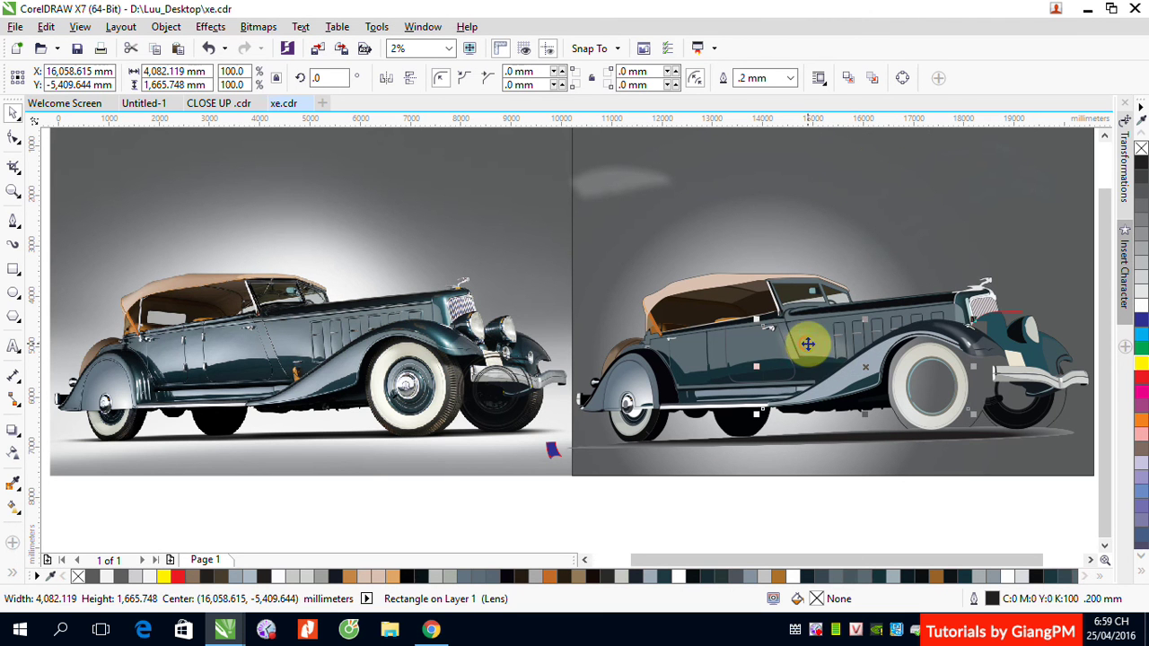
pyautogui.moveTo(807, 342); pyautogui.dragTo(803, 207)
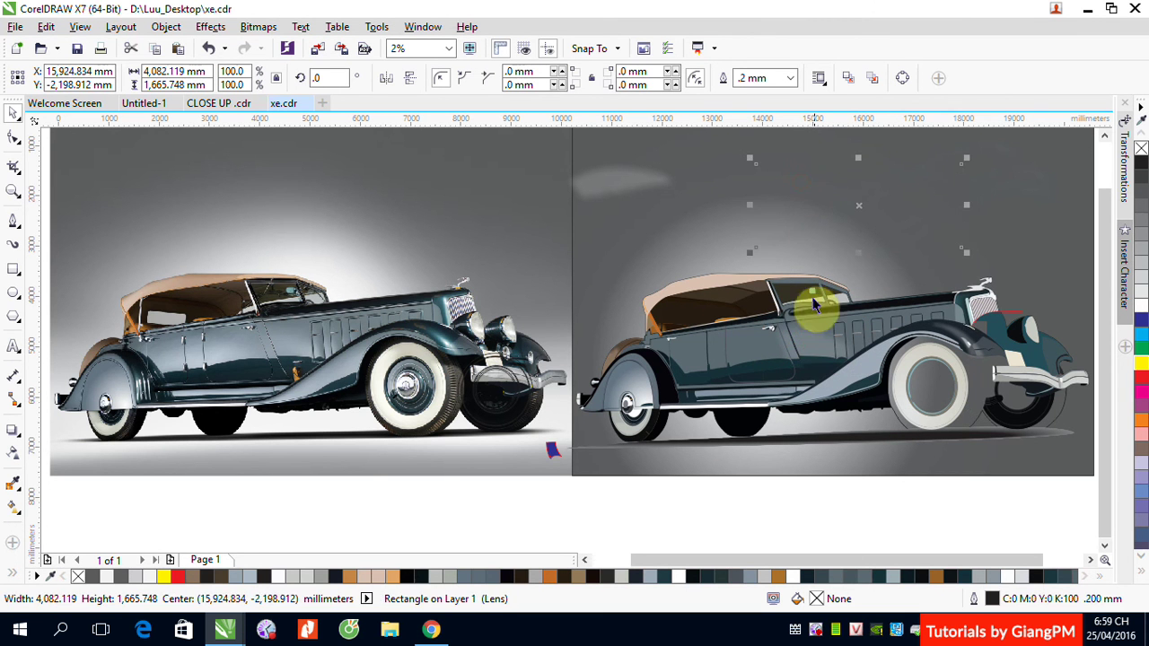
# Step: Move the PowerClip body panel above the redrawn car, undo the part moves, and clear the selection
pyautogui.click(809, 346)
pyautogui.moveTo(809, 346); pyautogui.dragTo(777, 171)
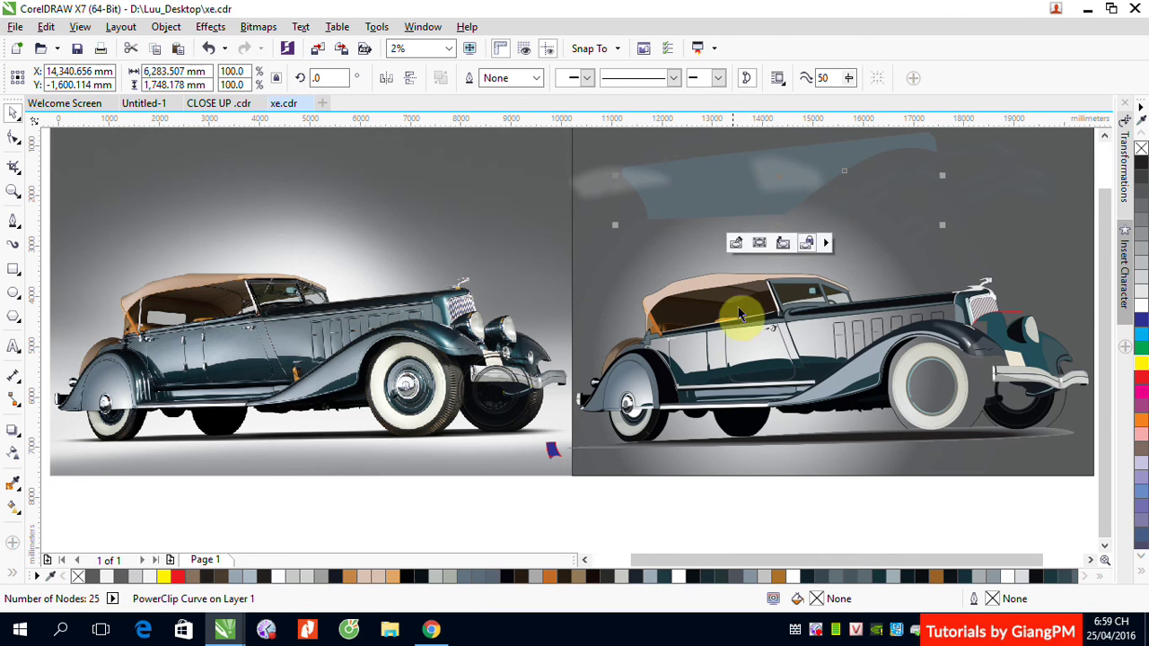
pyautogui.hotkey('ctrl', 'z')
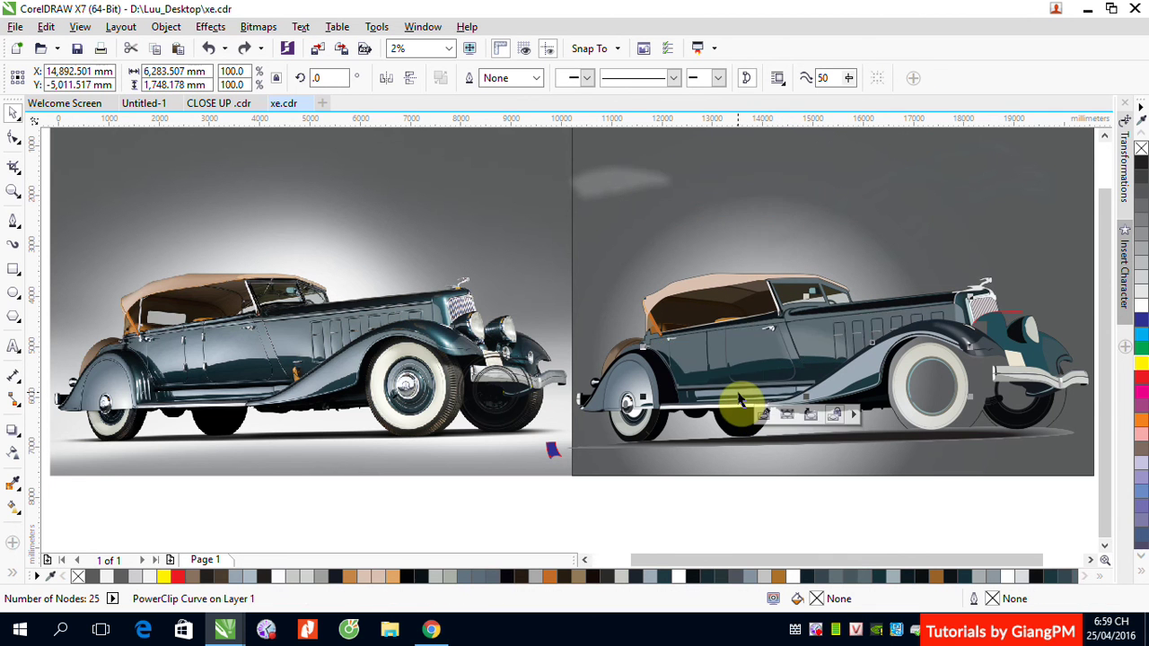
pyautogui.click(741, 403)
pyautogui.click(740, 403)
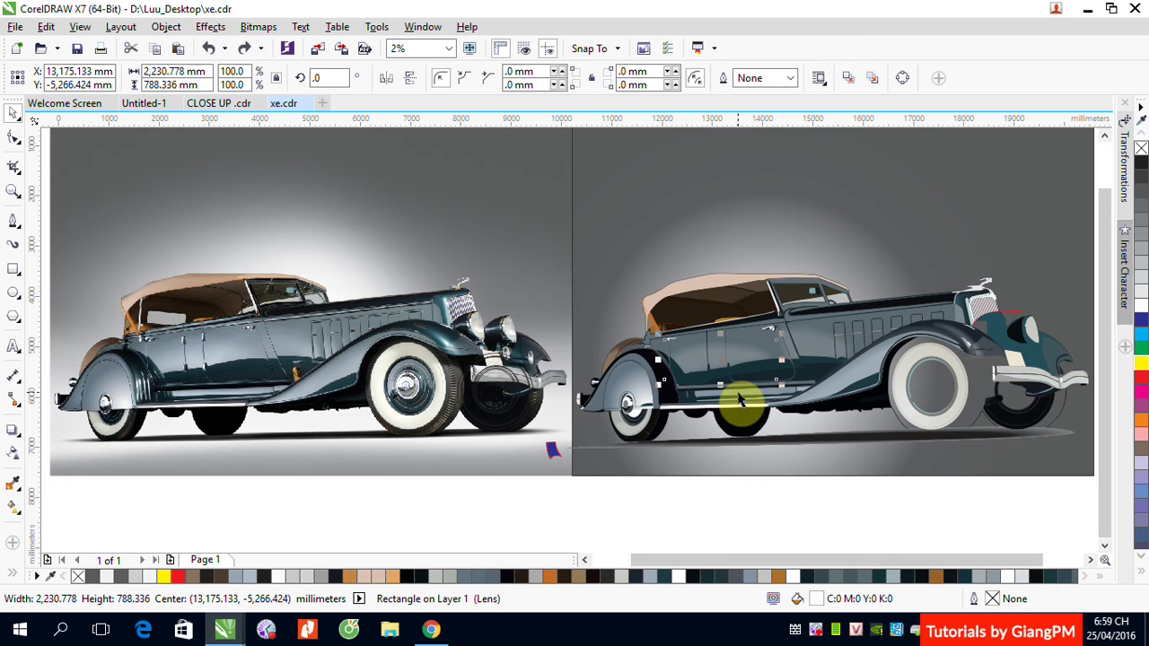
pyautogui.click(899, 535)
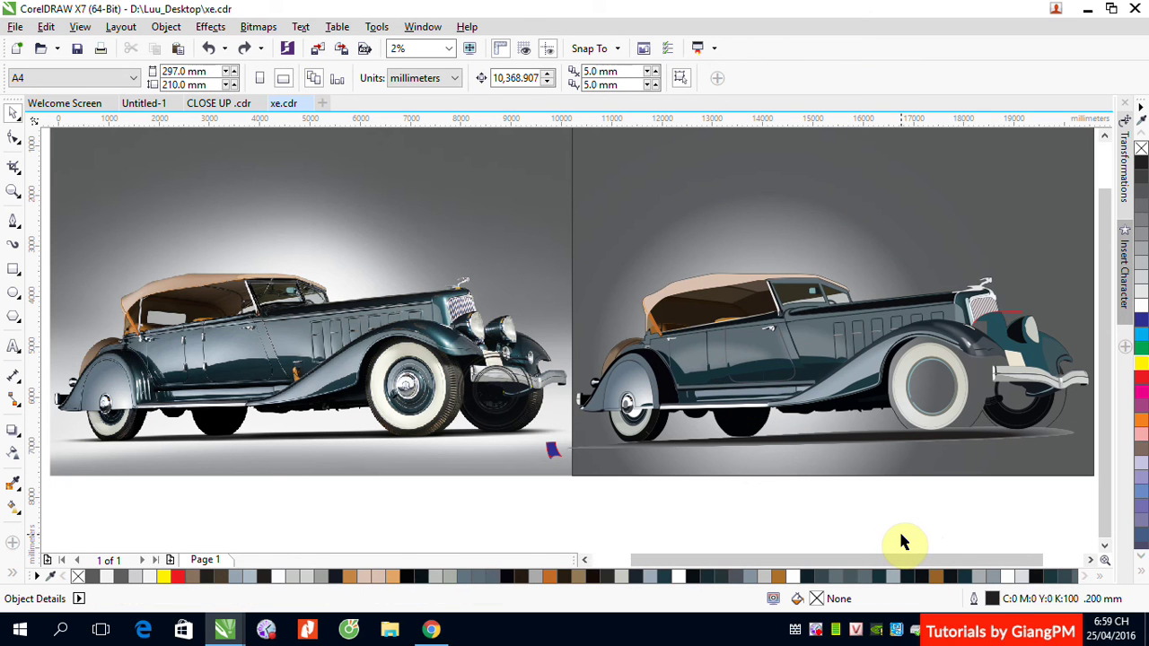